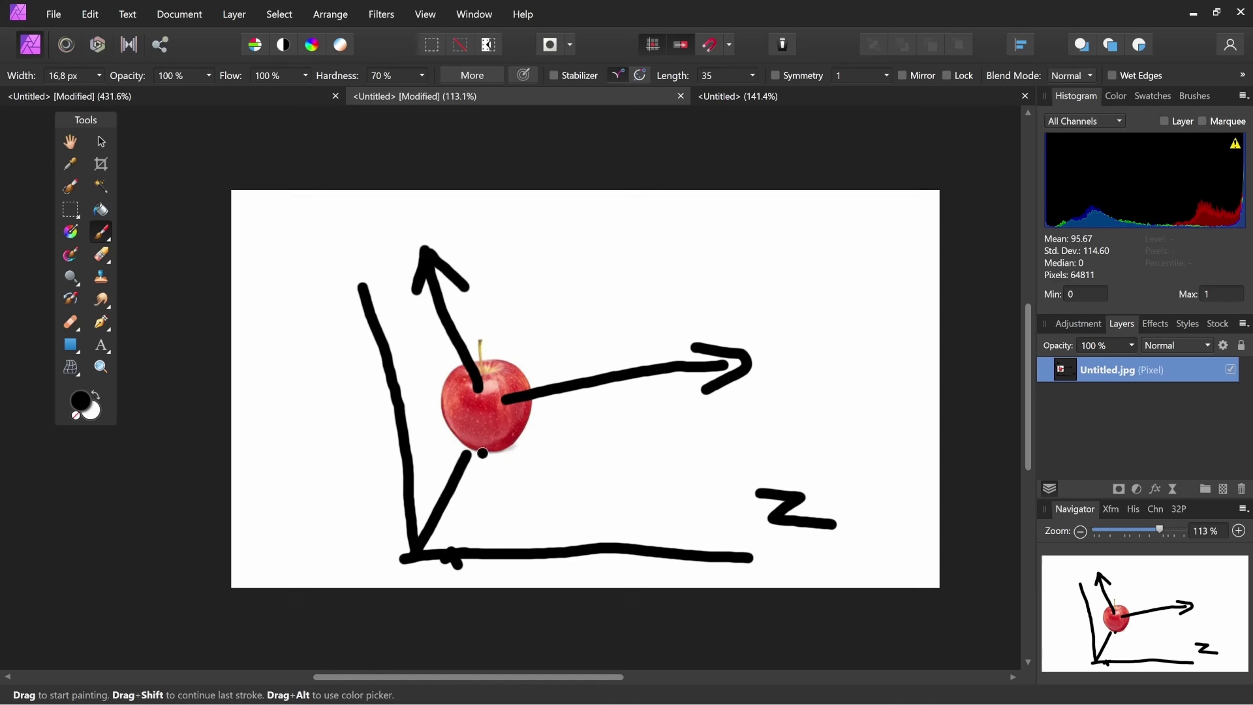
Try painting an extra arrow from the apple toward the upper right of the sketch, and undo its strokes
mouse_move(486, 395)
mouse_down()
mouse_move(432, 518)
mouse_move(477, 534)
mouse_move(506, 483)
mouse_up()
key(ctrl+z)
key(ctrl+z)
mouse_move(484, 400)
mouse_down()
mouse_move(535, 251)
mouse_move(547, 256)
mouse_up()
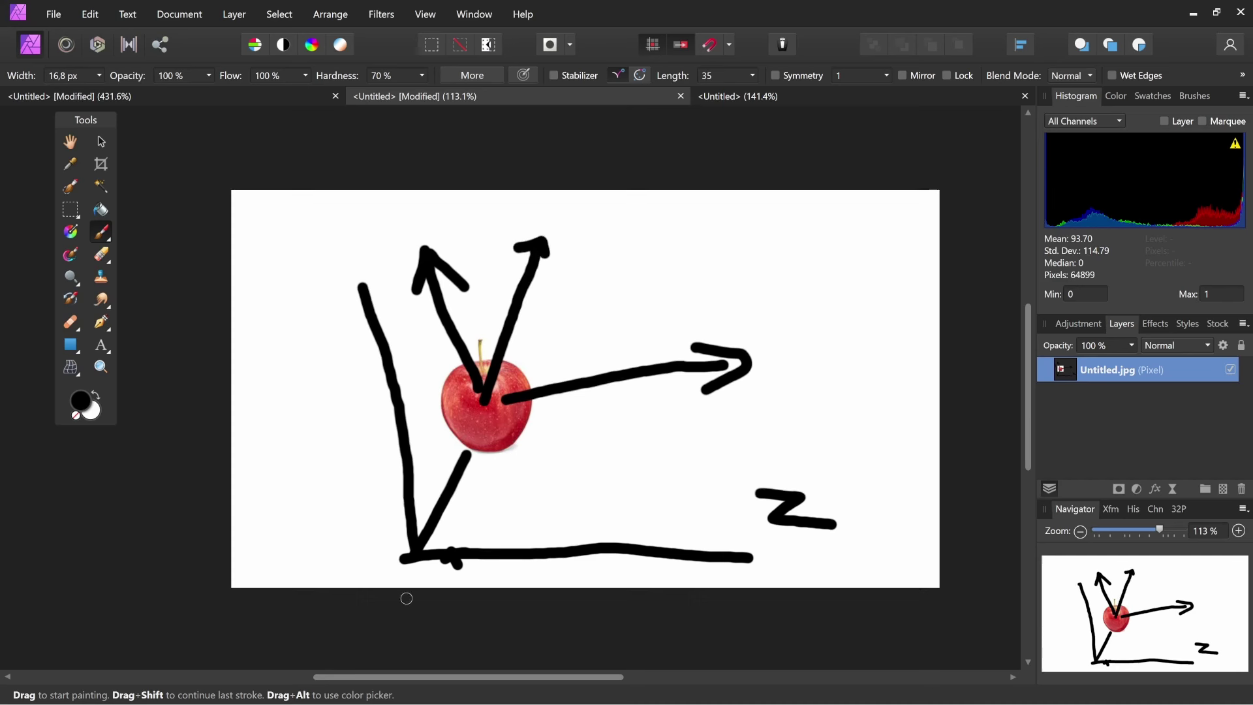
key(ctrl+z)
key(ctrl+z)
click(539, 346)
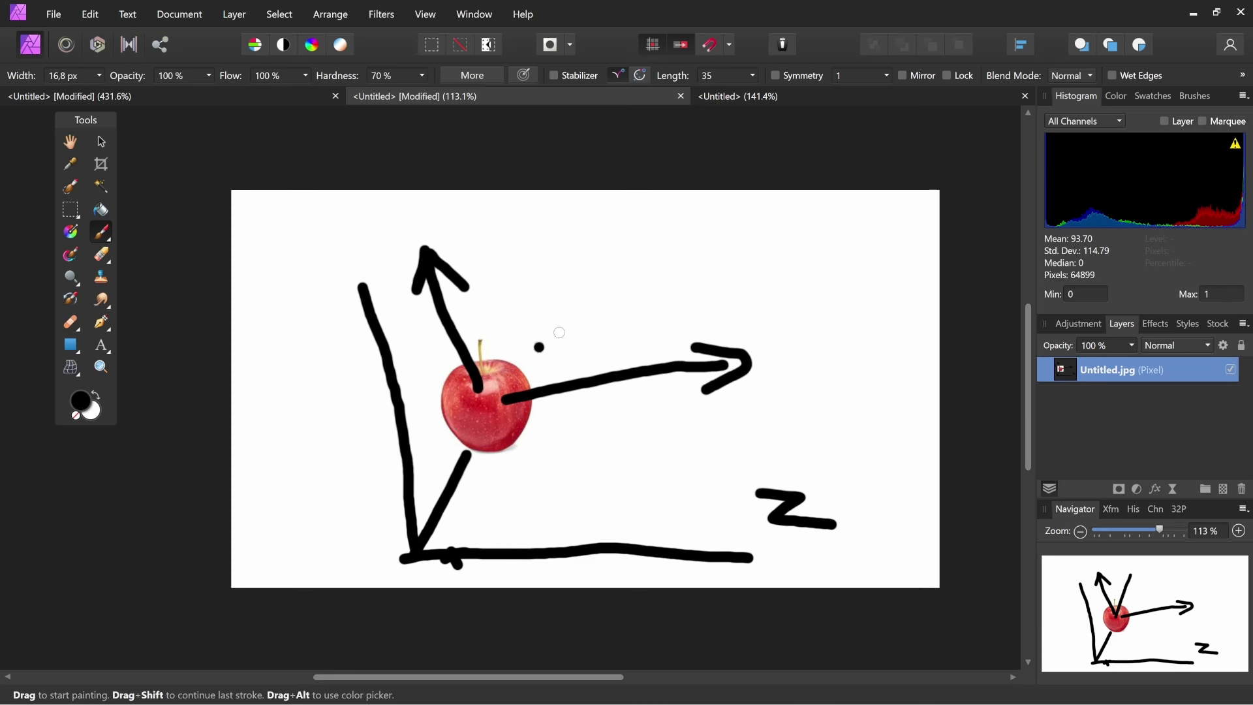
key(ctrl+z)
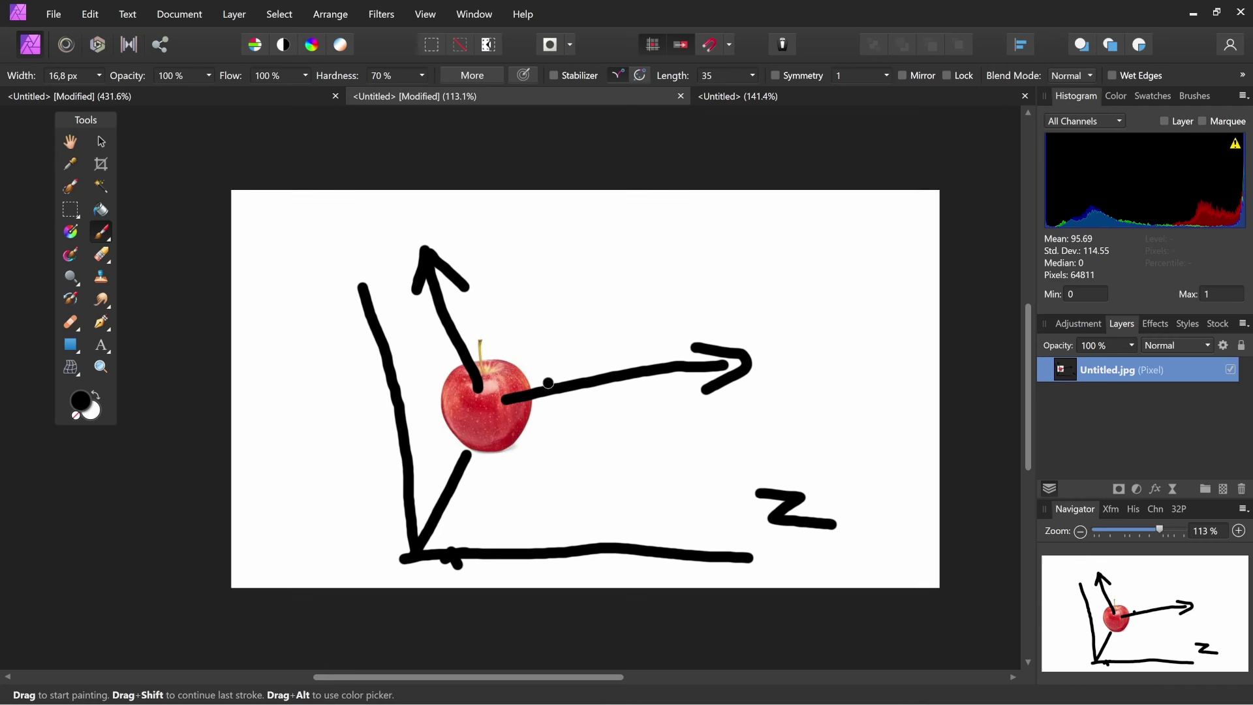
click(641, 430)
key(ctrl+z)
click(642, 430)
key(ctrl+z)
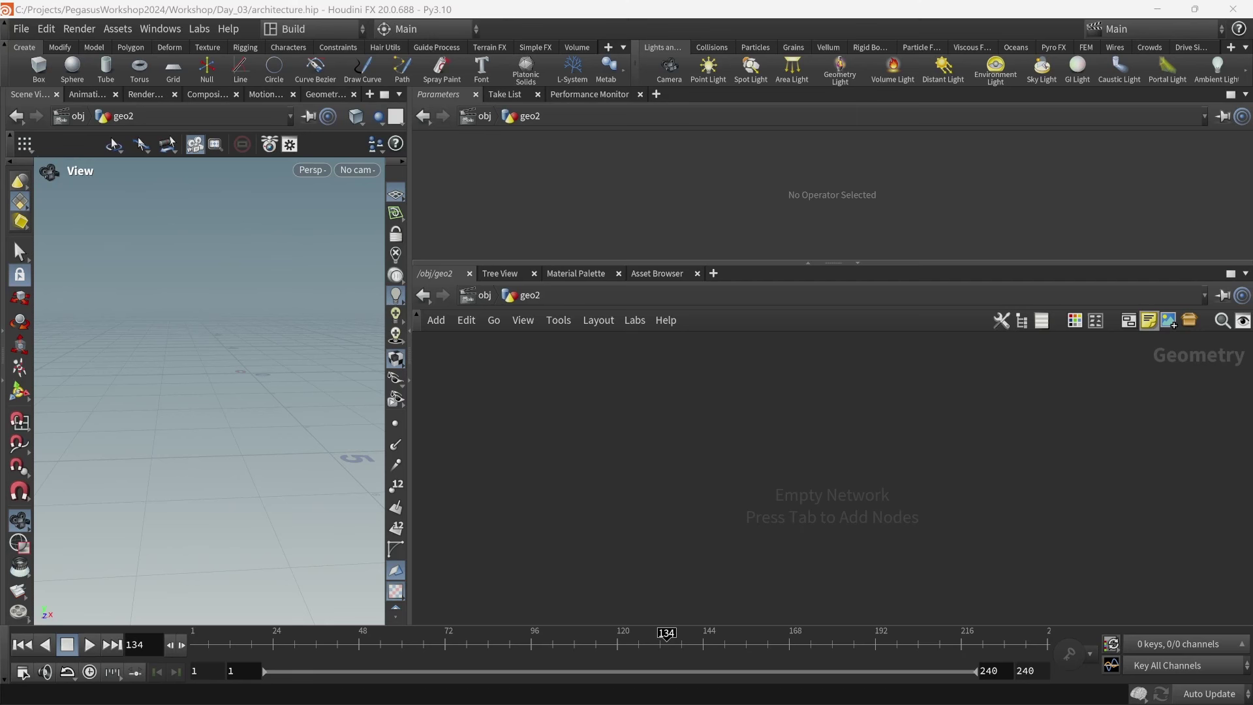
Switch to Houdini and place an Add node in the empty geo2 network
click(765, 440)
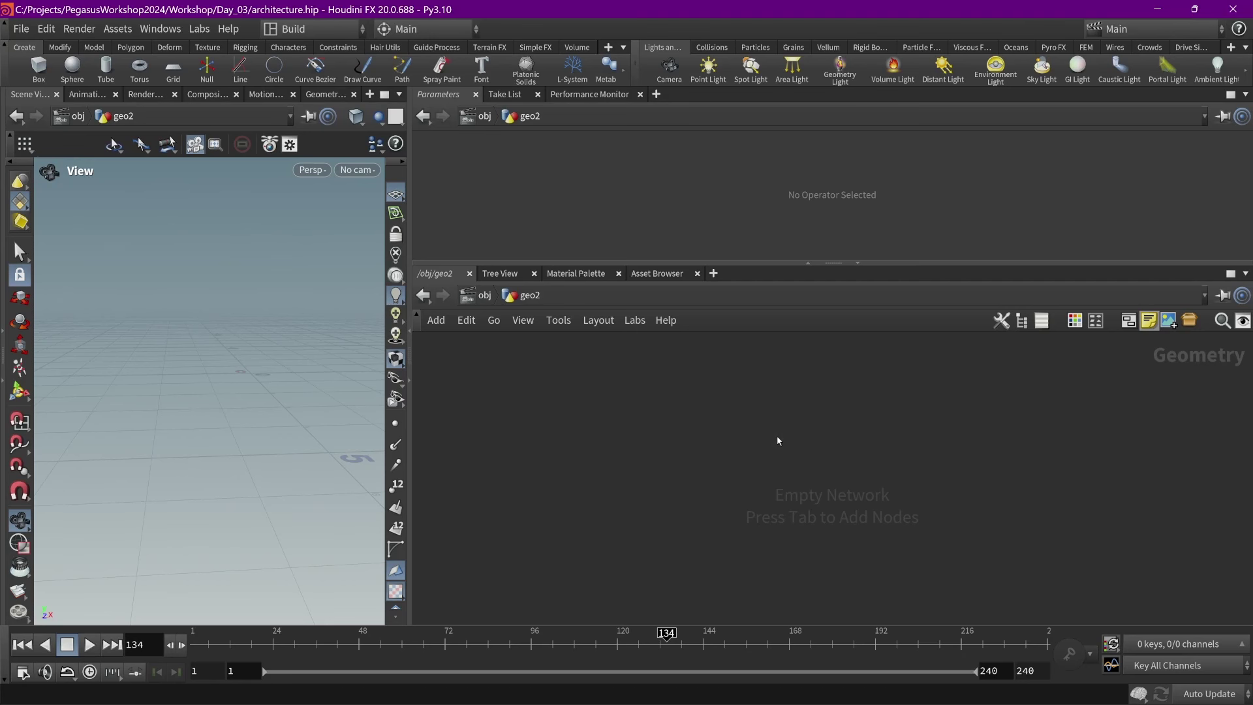
key(Tab)
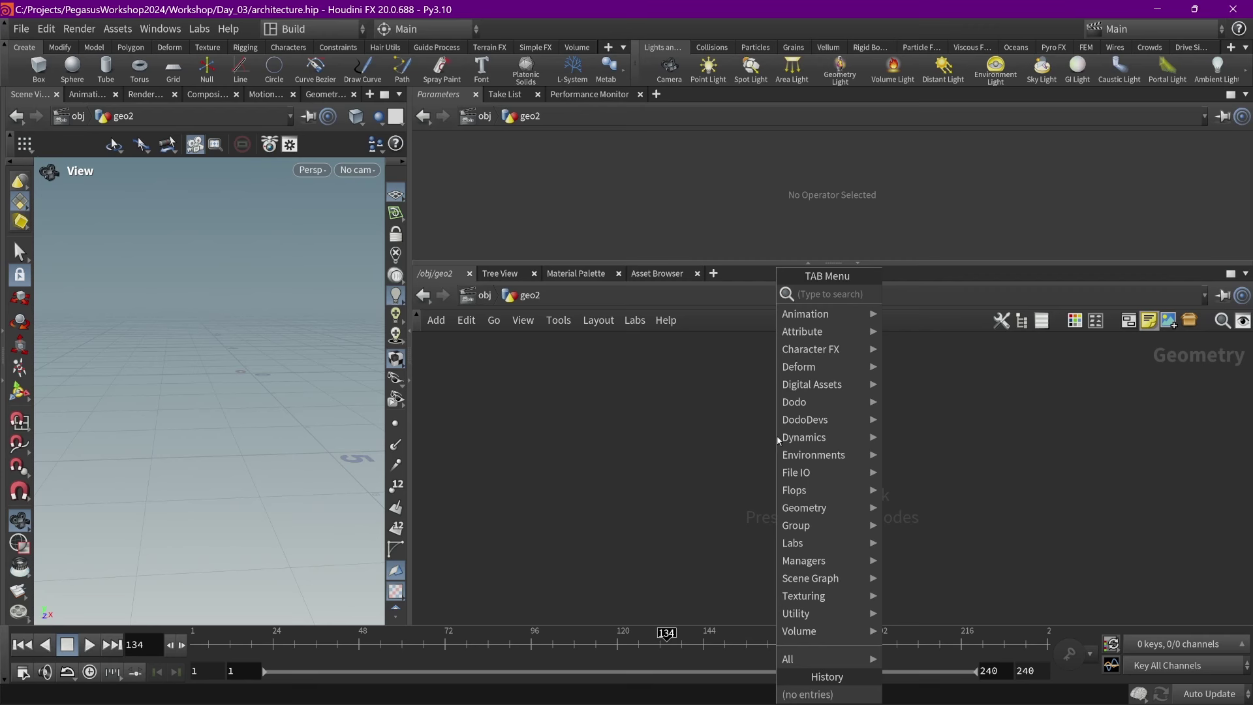
text(addp)
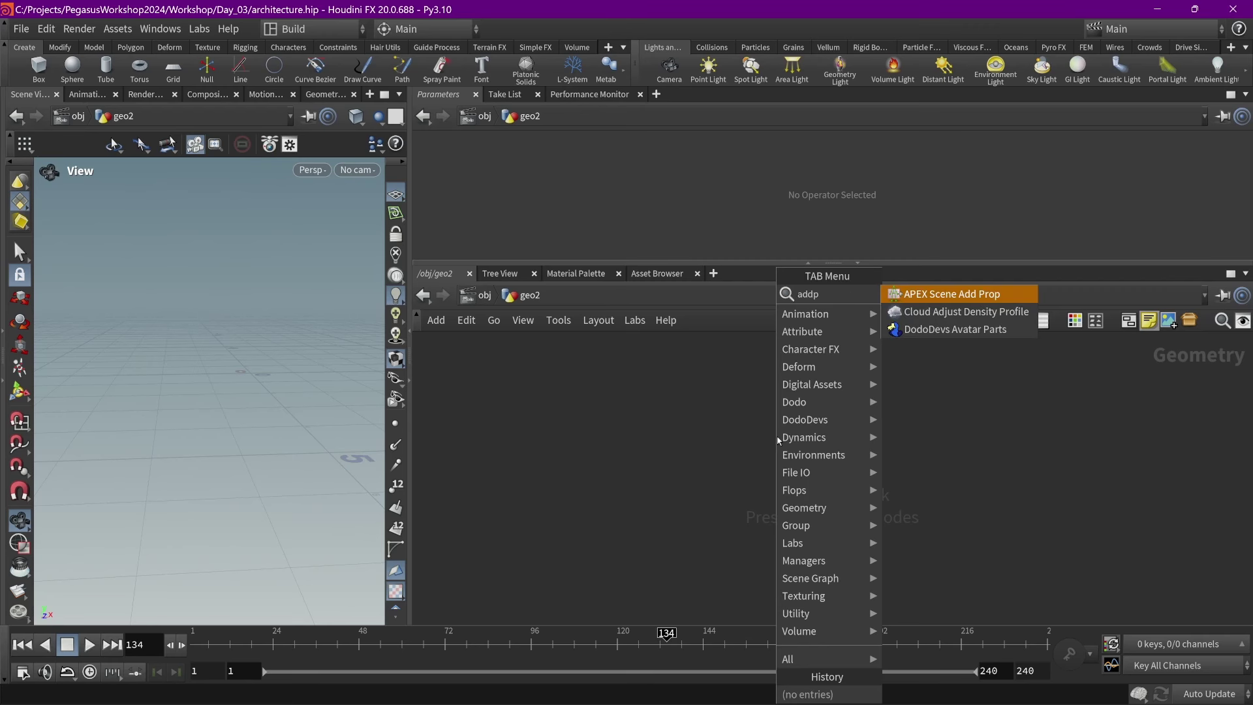
key(BackSpace)
key(BackSpace)
key(BackSpace)
key(BackSpace)
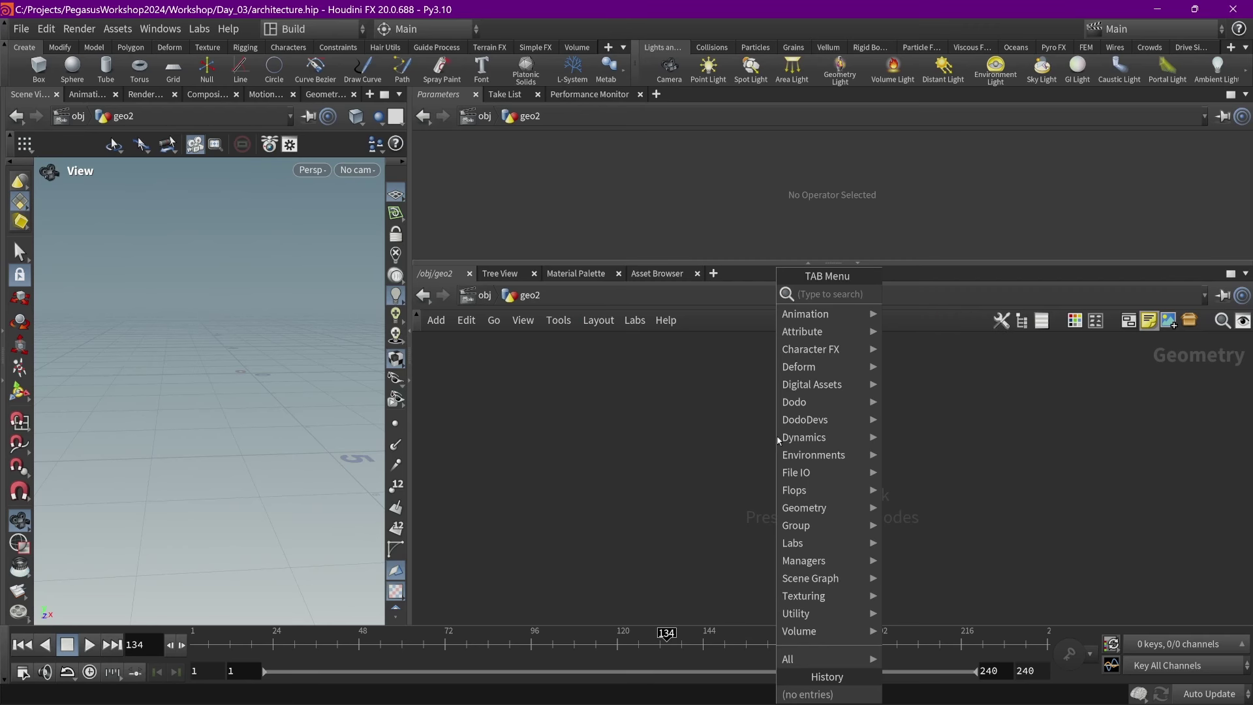
text(poi)
key(BackSpace)
key(BackSpace)
key(BackSpace)
text(add)
key(Return)
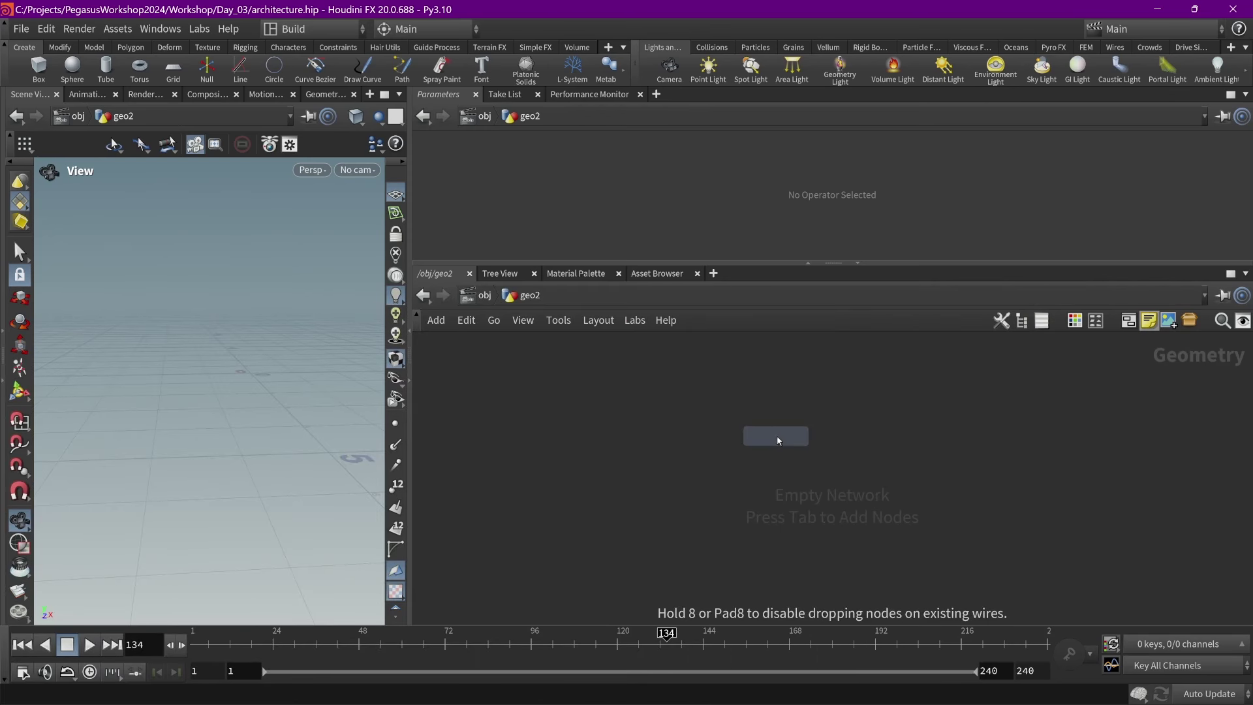
click(777, 439)
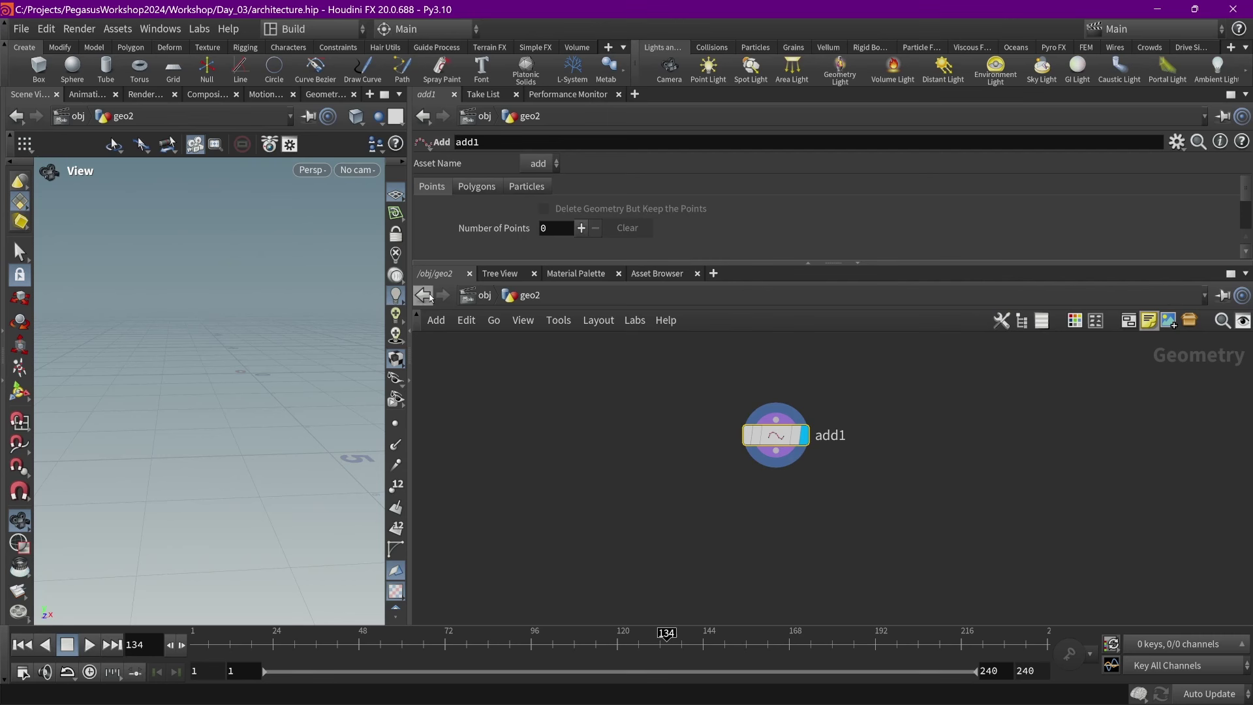
Widen the scene view and create one point at 0, 0, 0 in the Add node
click(395, 444)
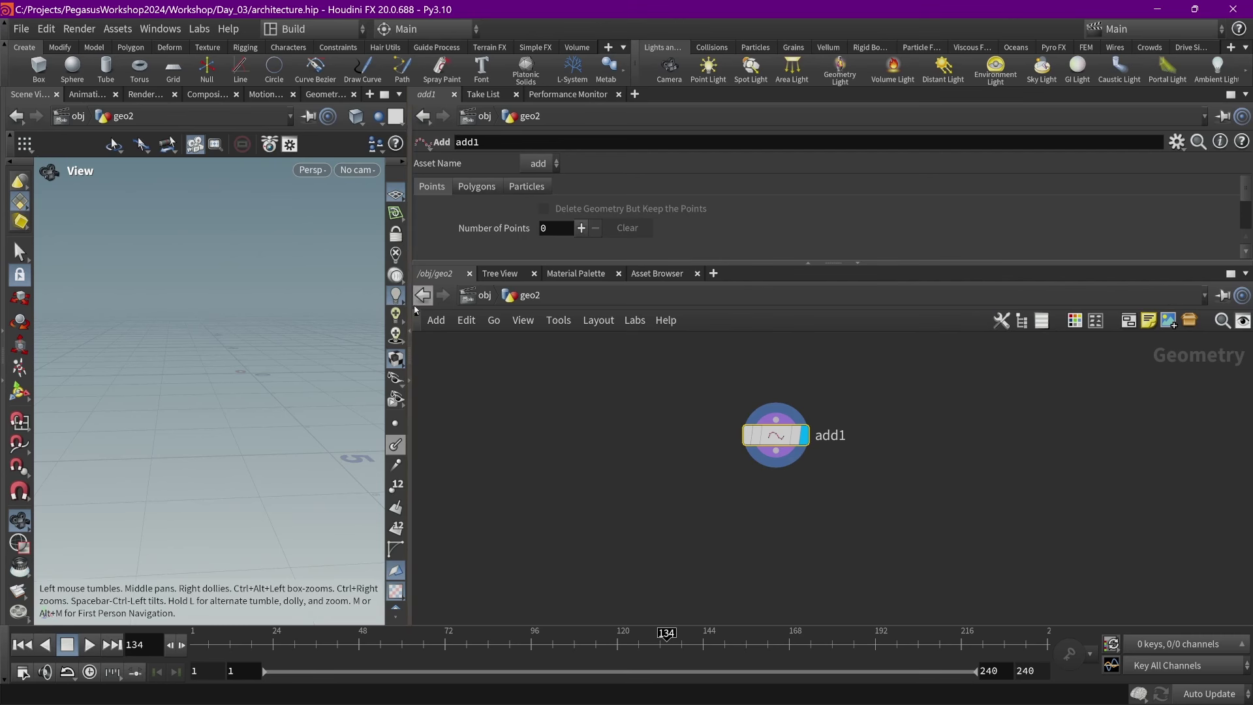
drag(412, 307, 682, 306)
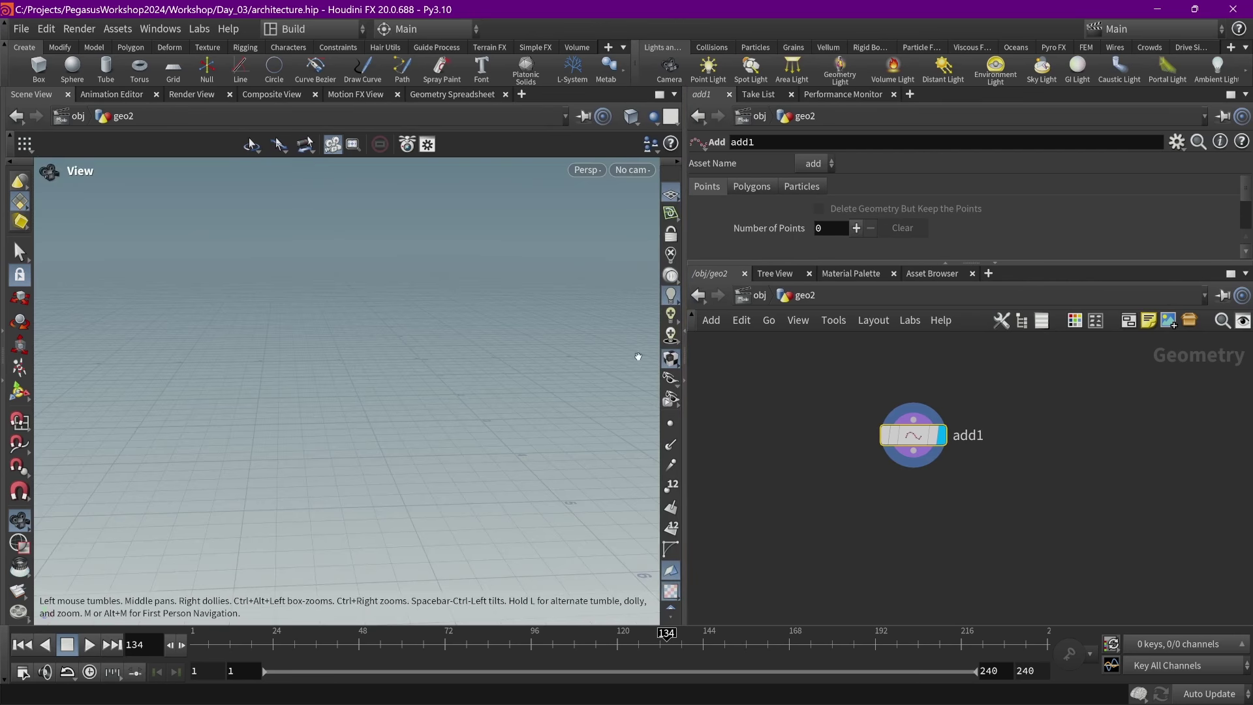
drag(368, 336, 542, 380)
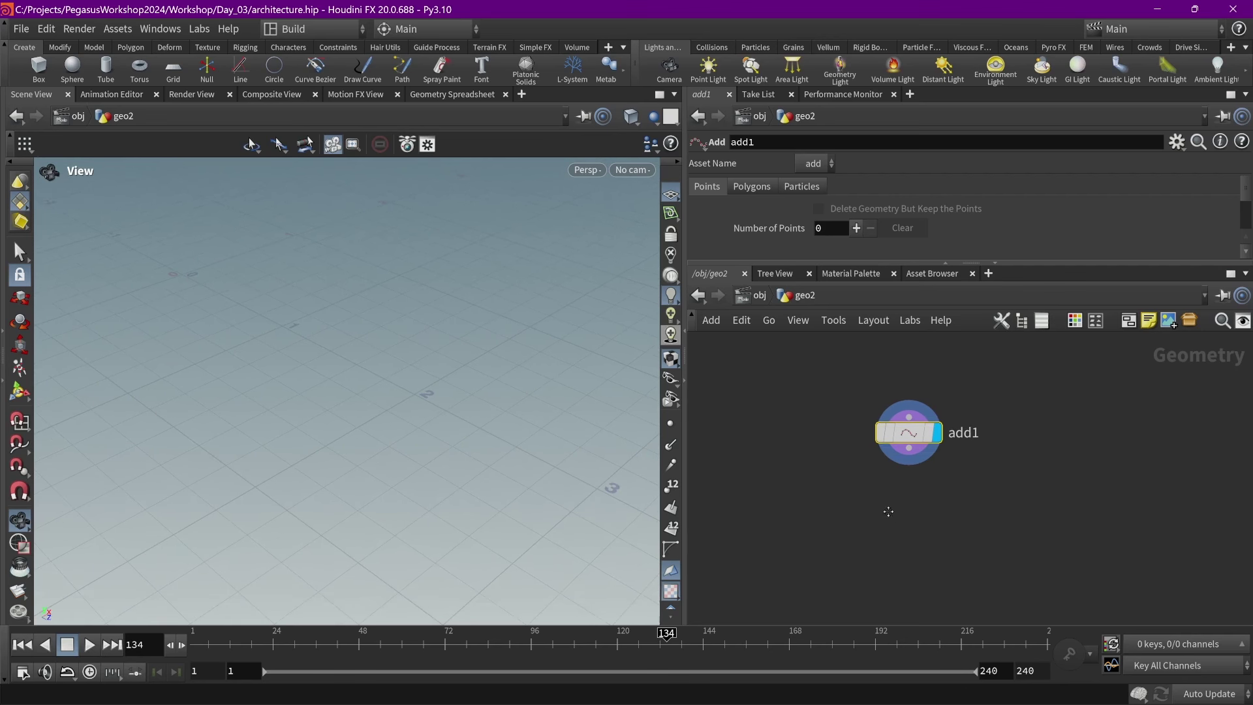
middle_drag(890, 512, 873, 470)
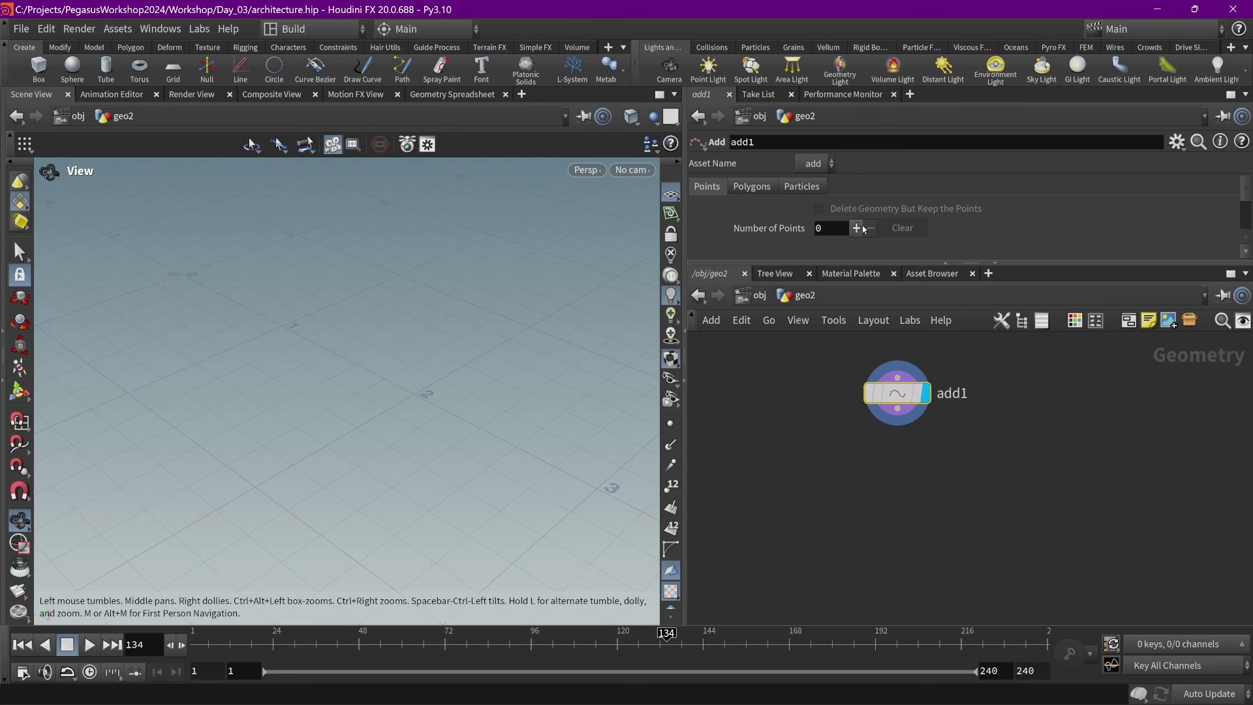
click(856, 228)
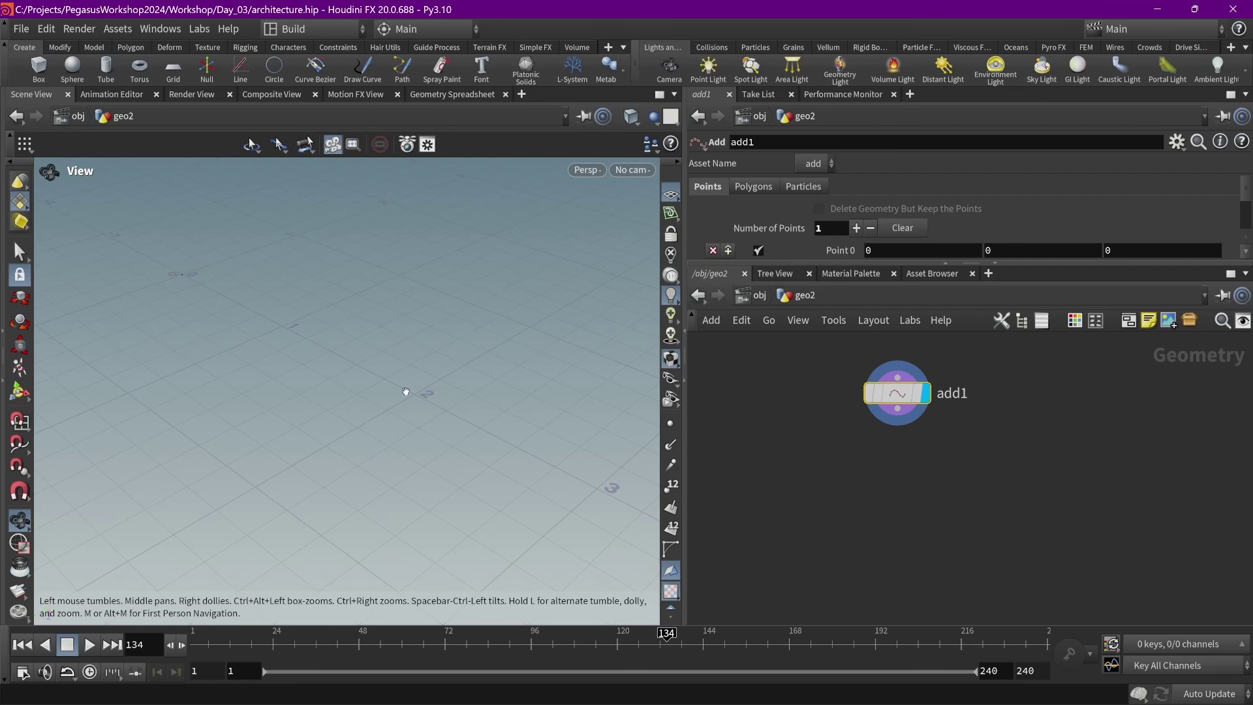
key(f)
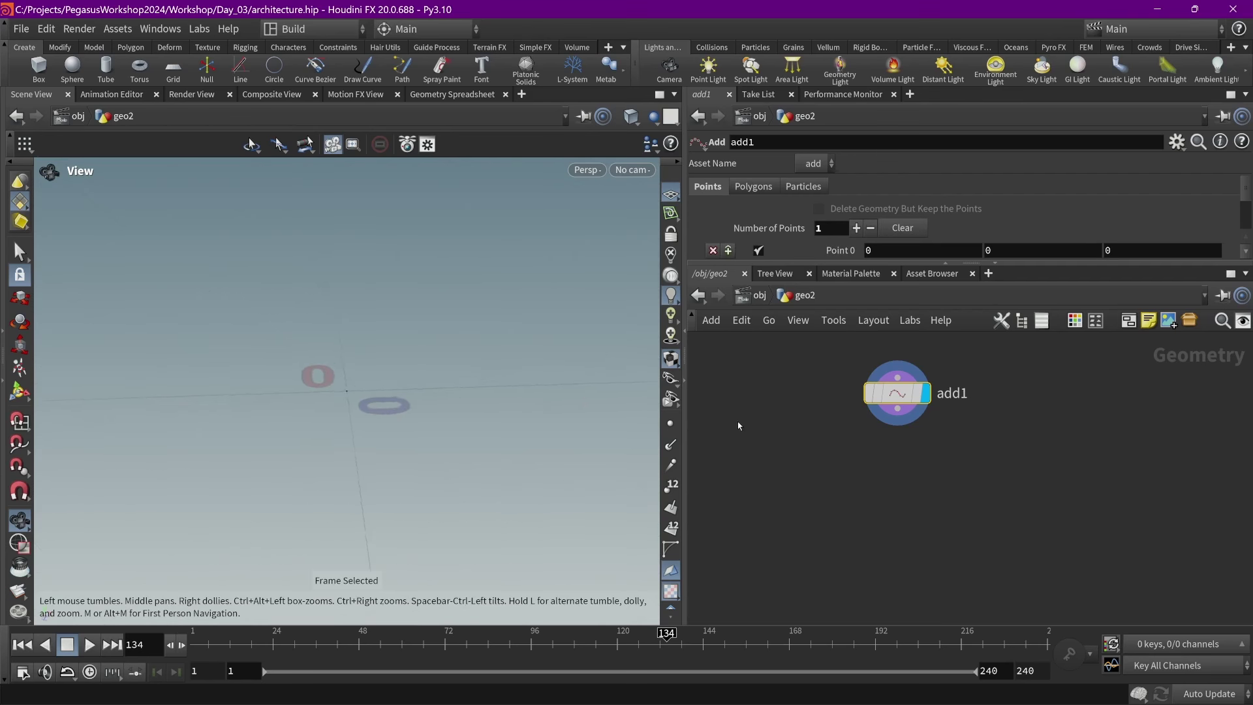
Display the points and point numbers in the viewport
click(670, 423)
click(670, 485)
drag(505, 409, 700, 357)
middle_drag(432, 360, 303, 402)
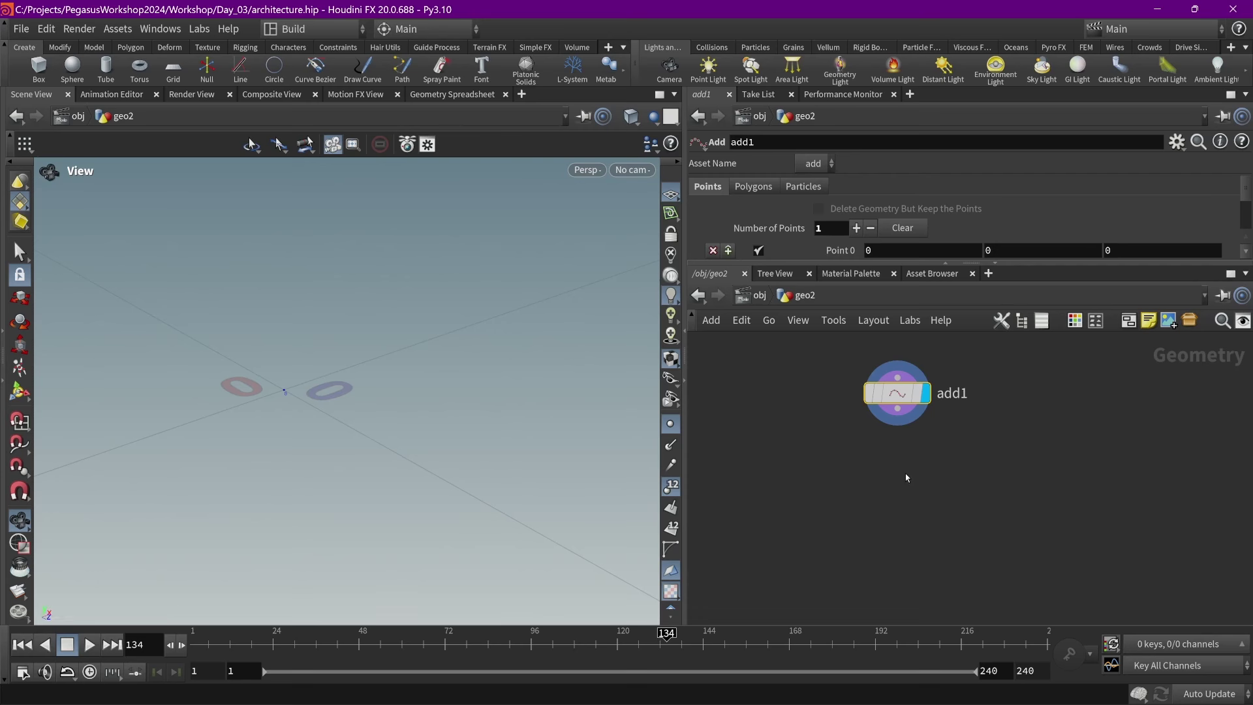
Add a Point Wrangle below add1, connect add1's output to its first input, and set it as the displayed node
key(Tab)
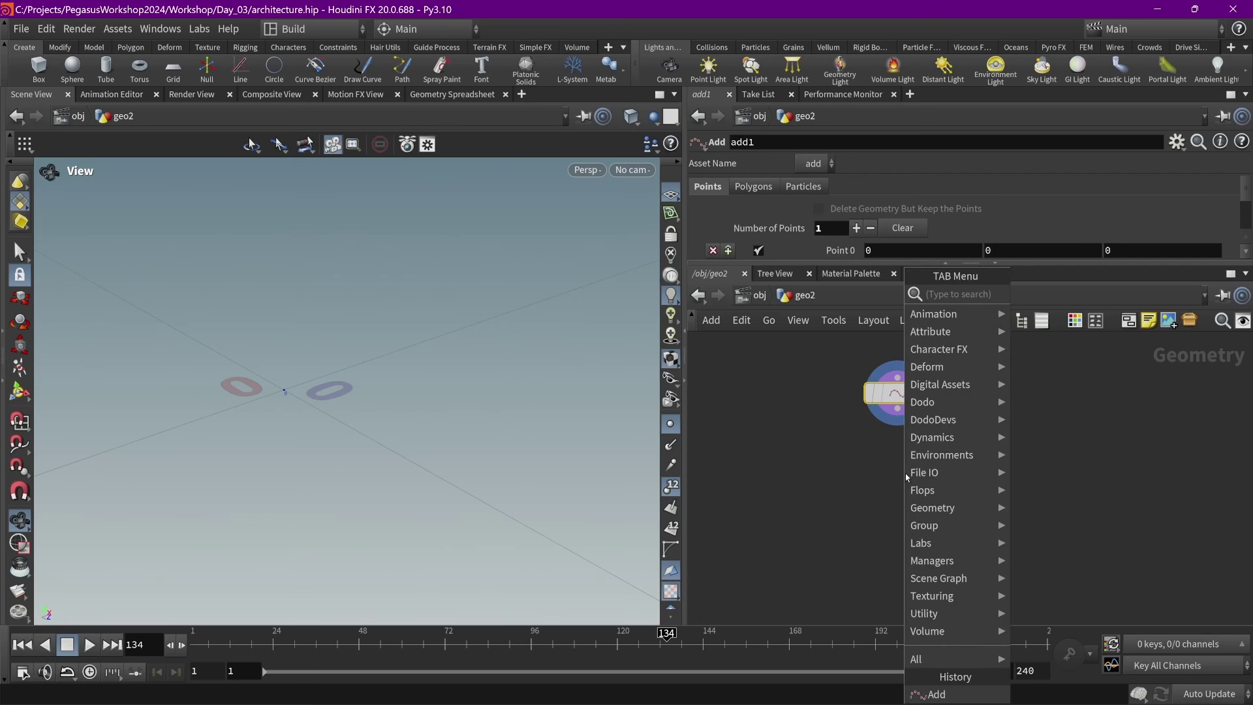
text(attr)
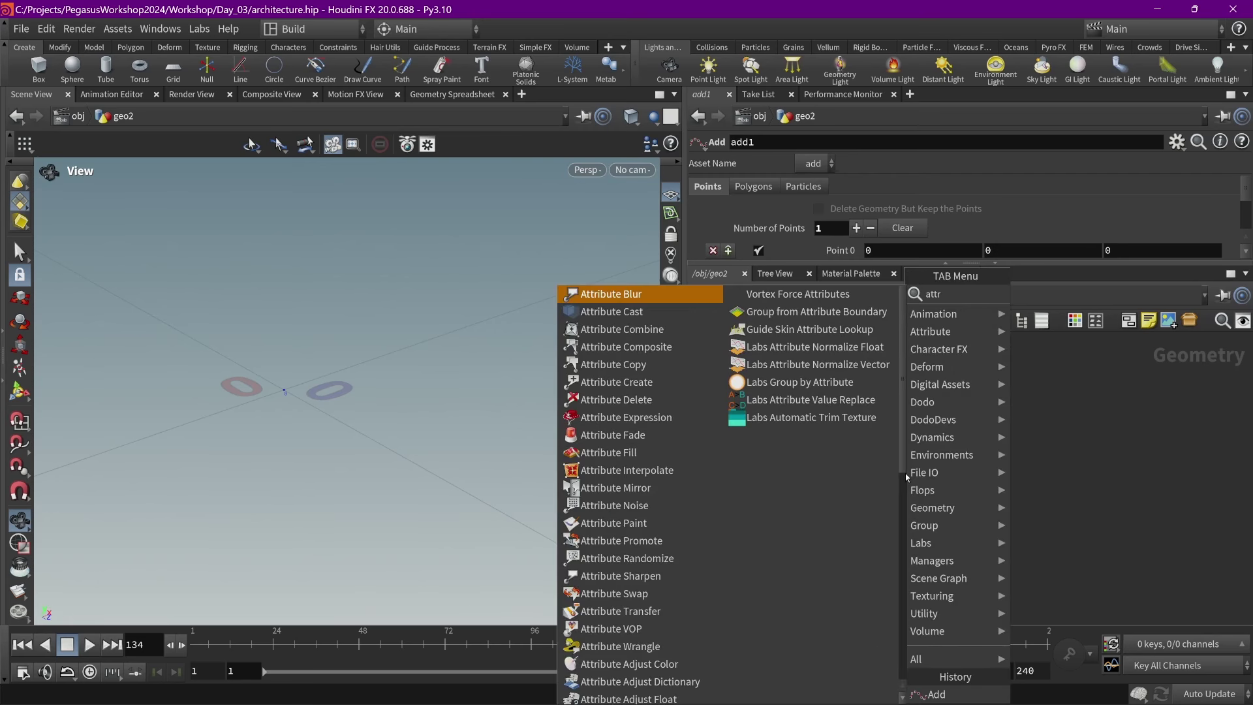
key(BackSpace)
key(BackSpace)
key(BackSpace)
key(BackSpace)
text(point)
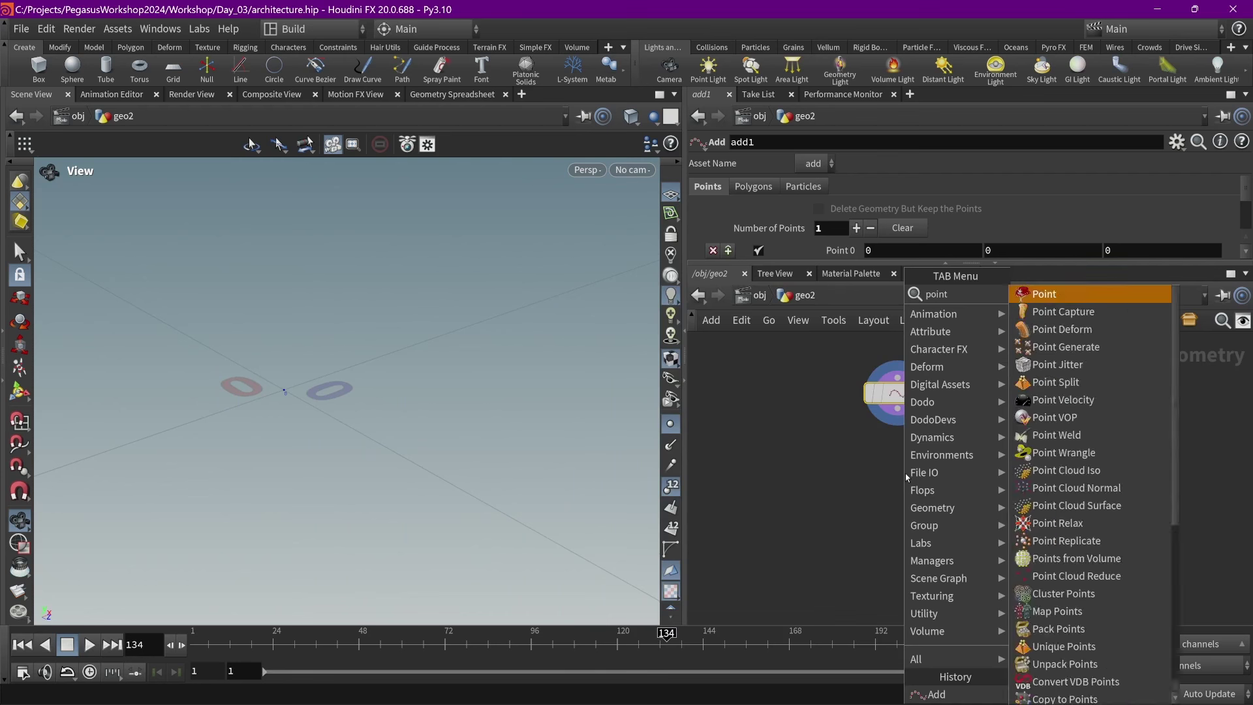
key(Return)
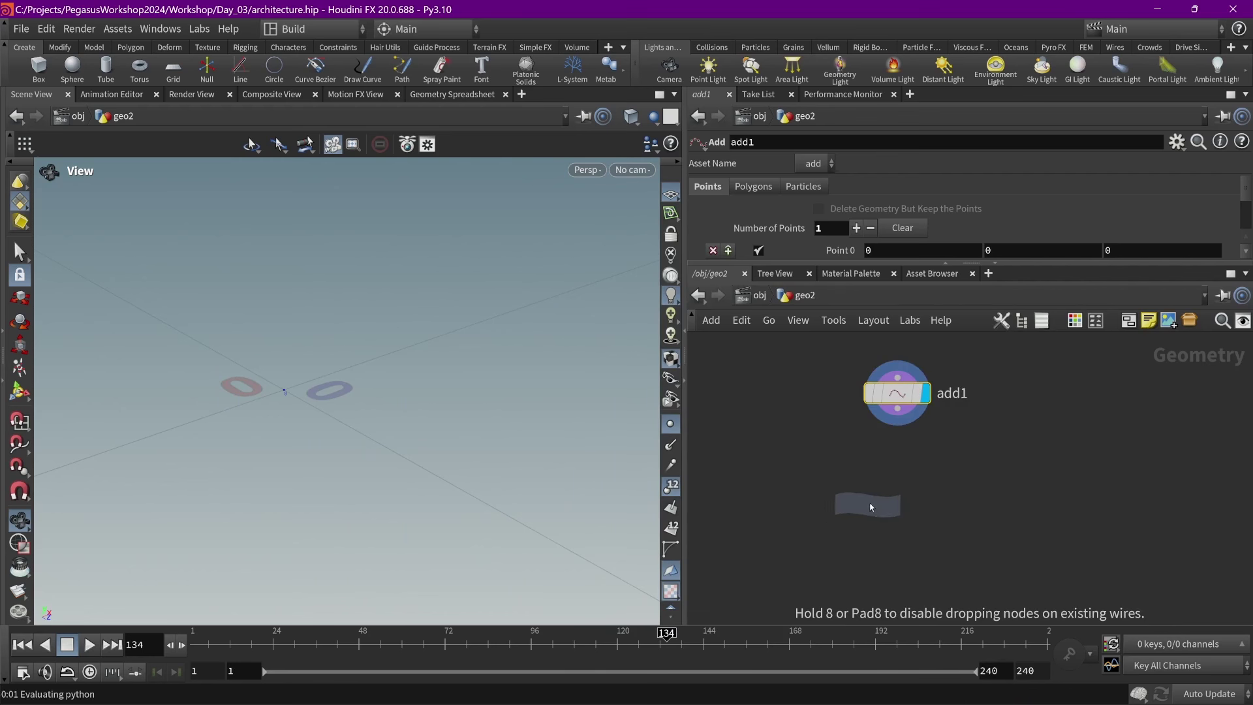
click(881, 480)
click(897, 409)
click(860, 460)
drag(881, 486, 899, 486)
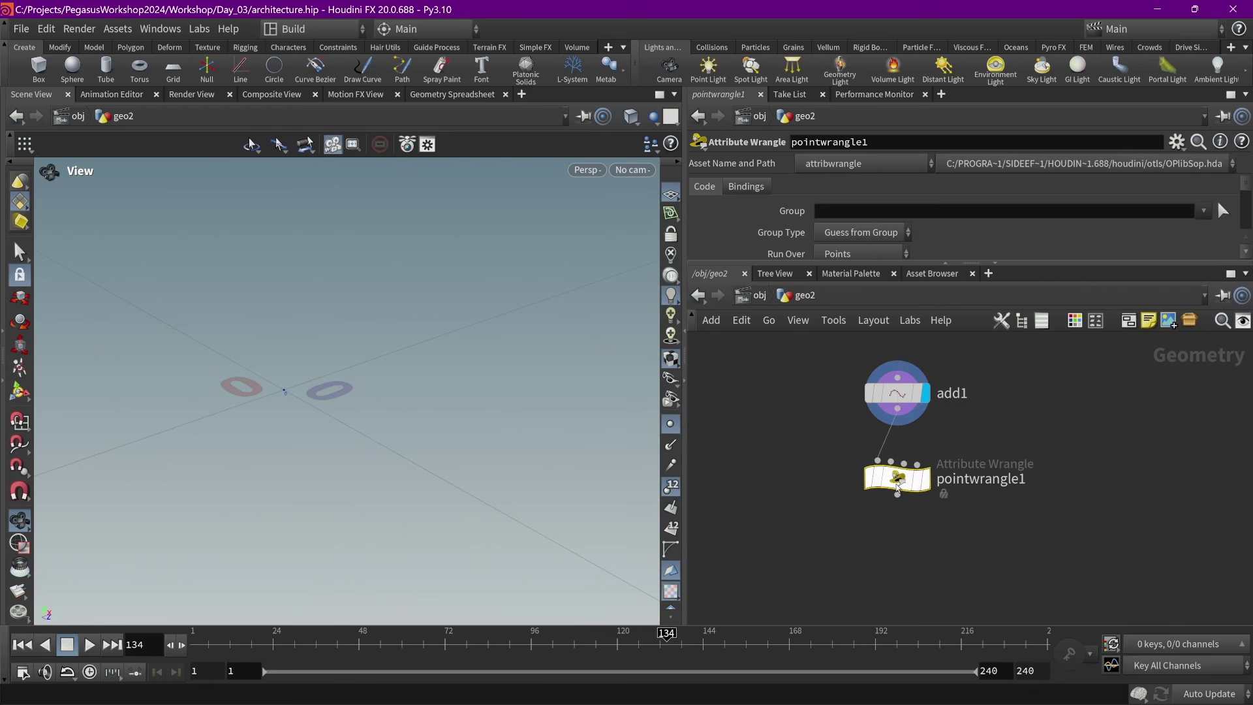
click(933, 442)
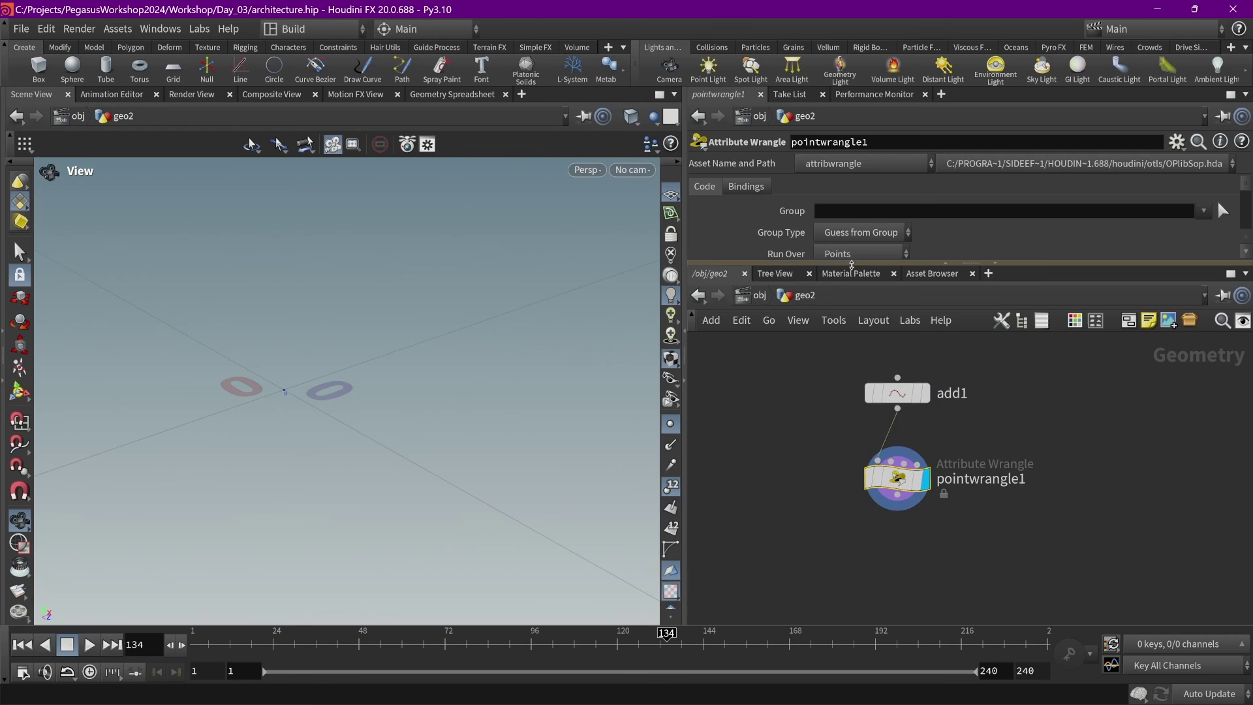
Enlarge the parameter area and enter v@N = {0,0,1}; as the point wrangle's VEX code
drag(860, 263, 860, 390)
text(v@N = {0,0,)
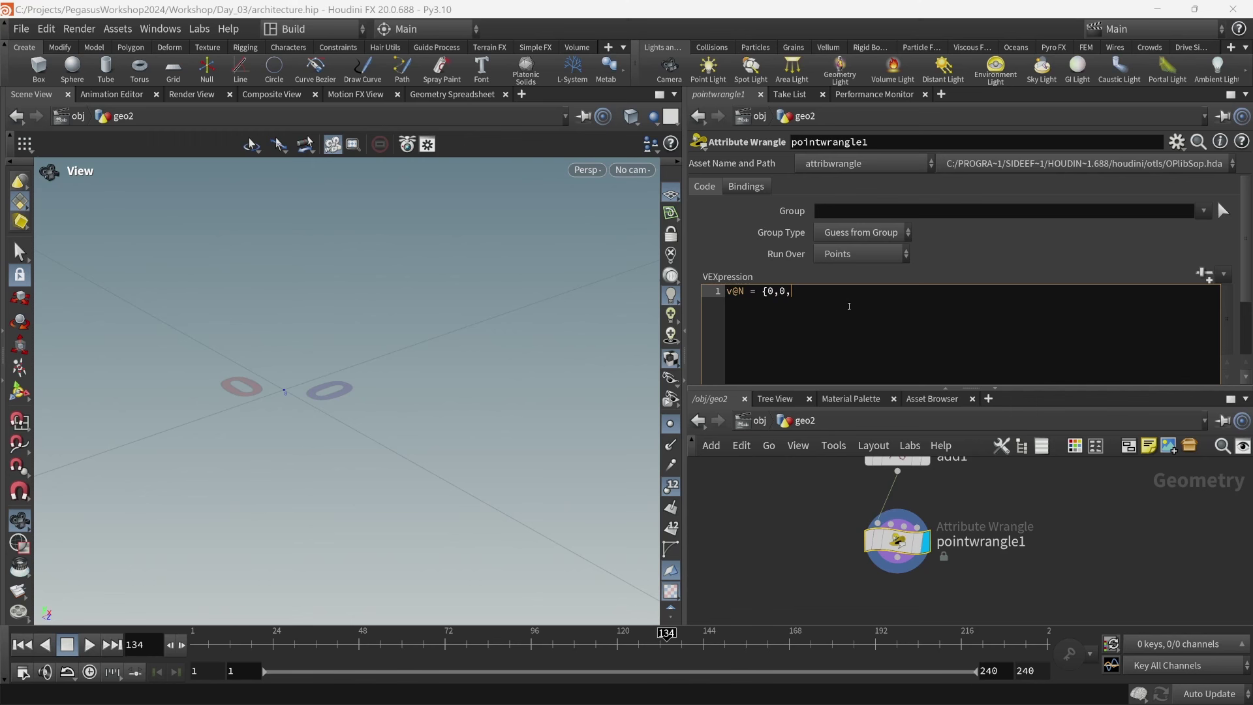
text(};)
click(800, 347)
Display normals in the viewport and examine the point's normal vector from several angles
drag(285, 341, 365, 352)
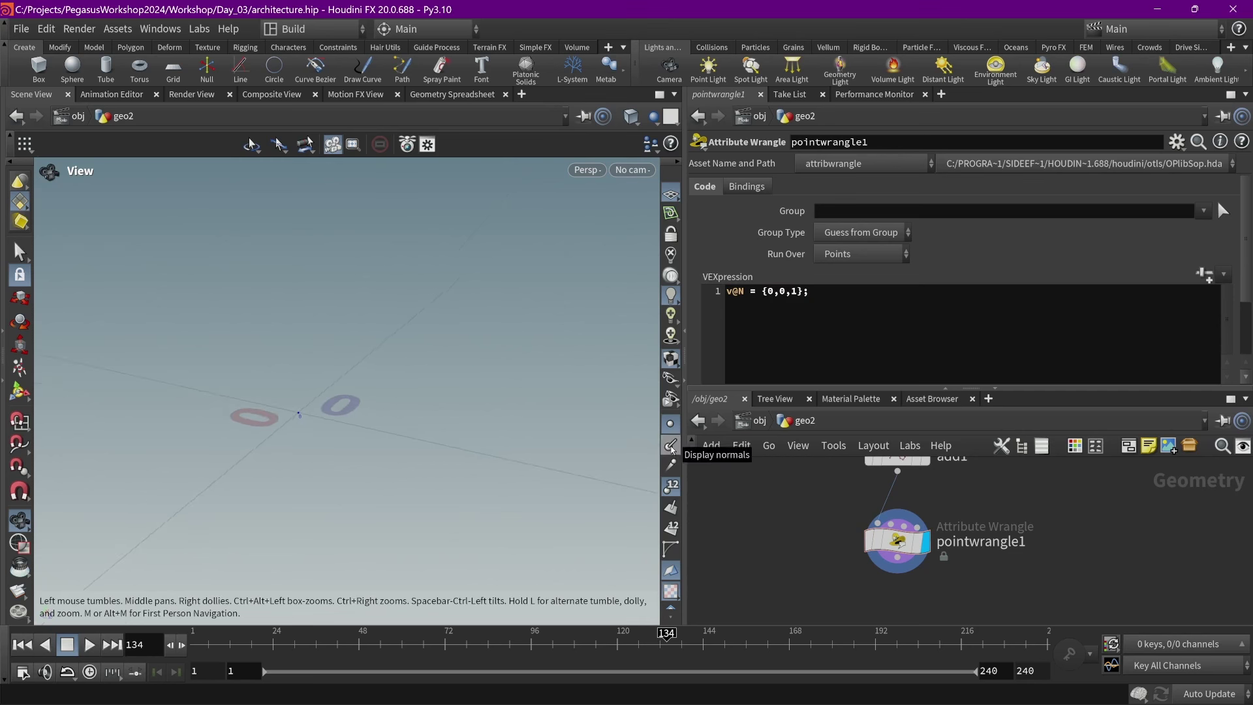
middle_drag(344, 363, 676, 439)
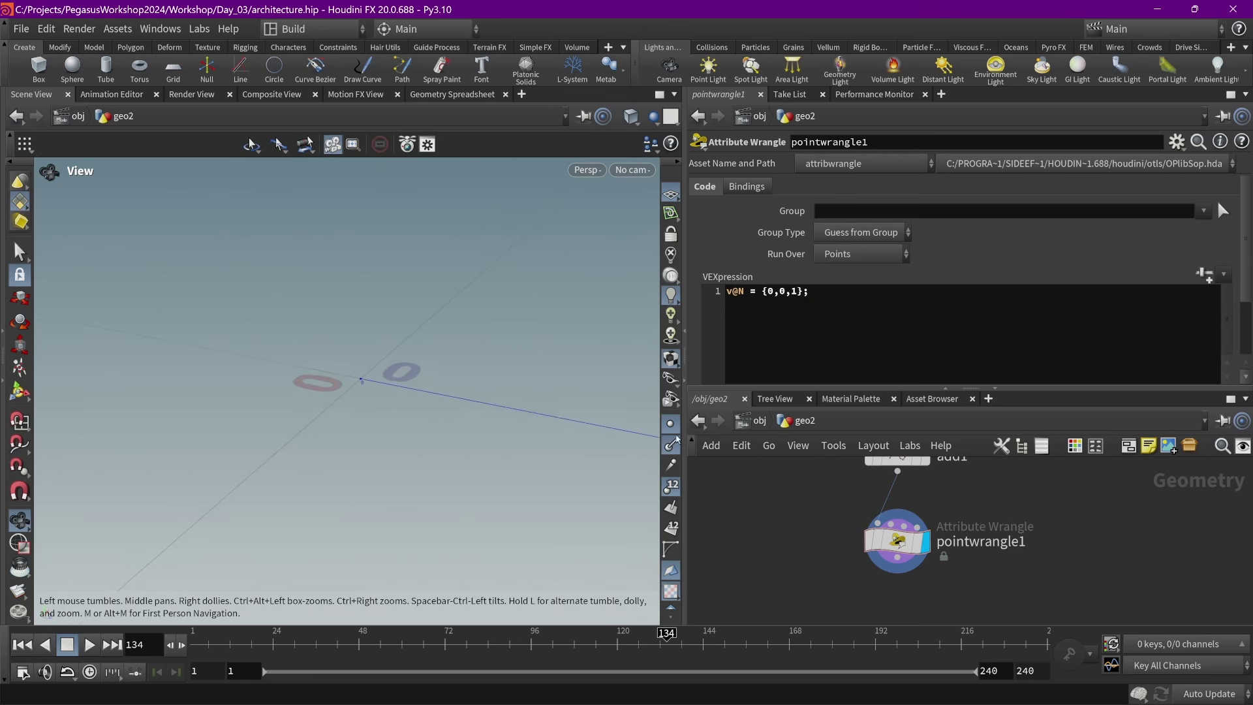
drag(646, 432, 302, 397)
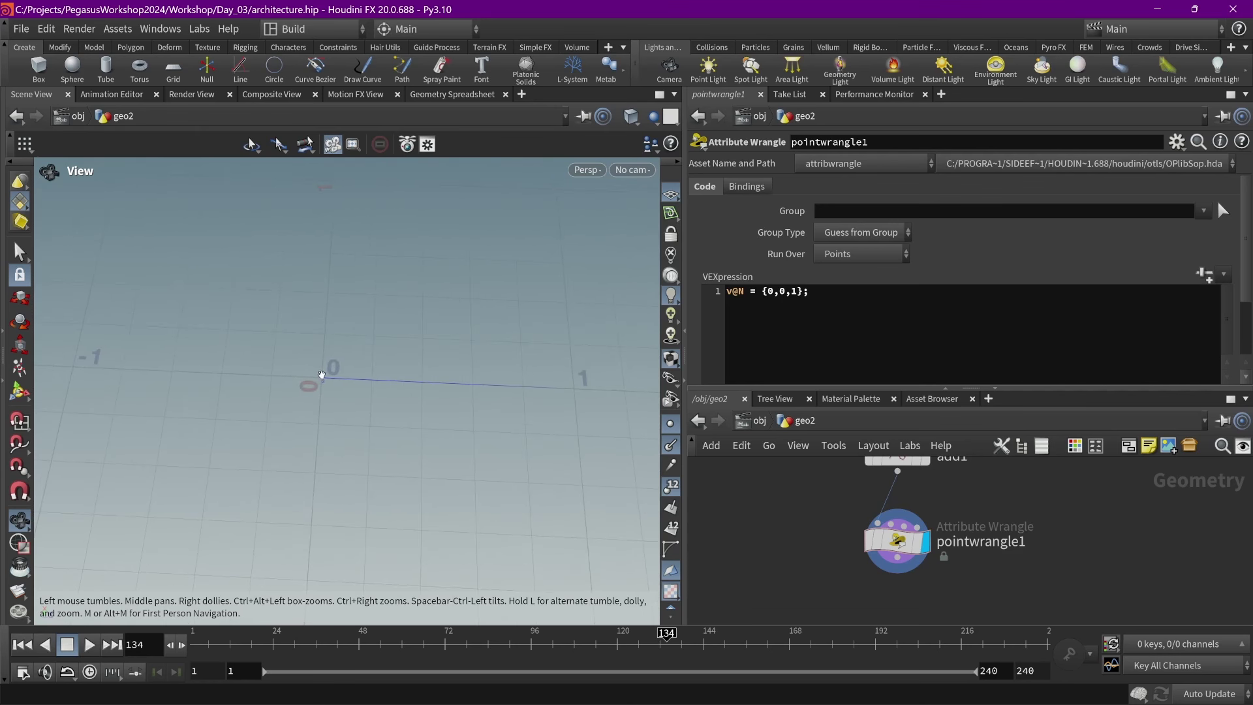
middle_drag(368, 369, 252, 360)
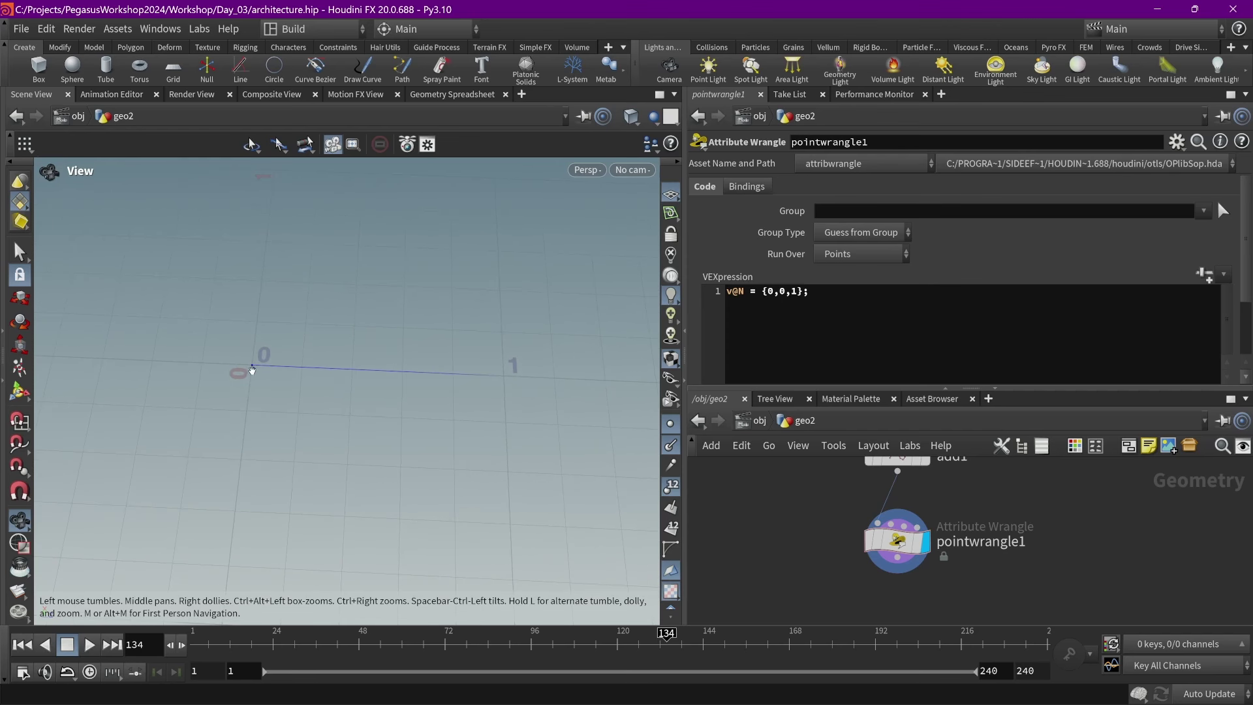
drag(511, 394, 493, 368)
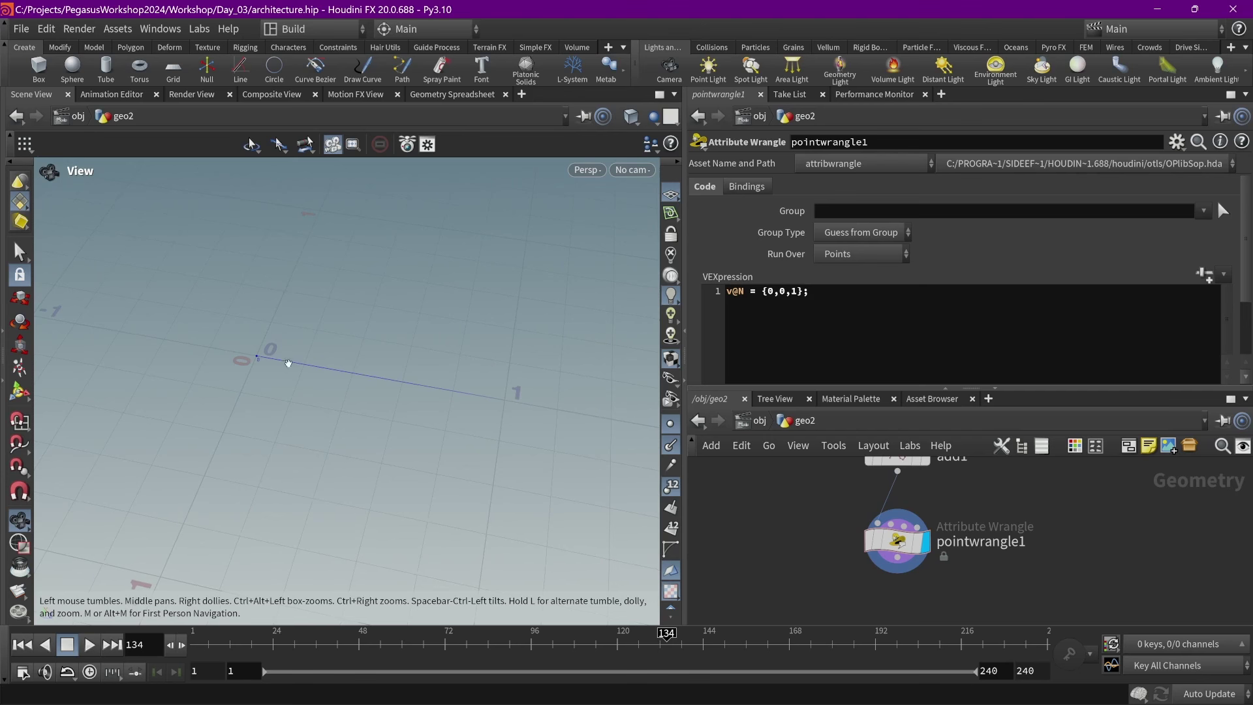
mouse_move(503, 394)
mouse_down()
mouse_move(515, 363)
mouse_move(481, 385)
mouse_move(513, 401)
mouse_up()
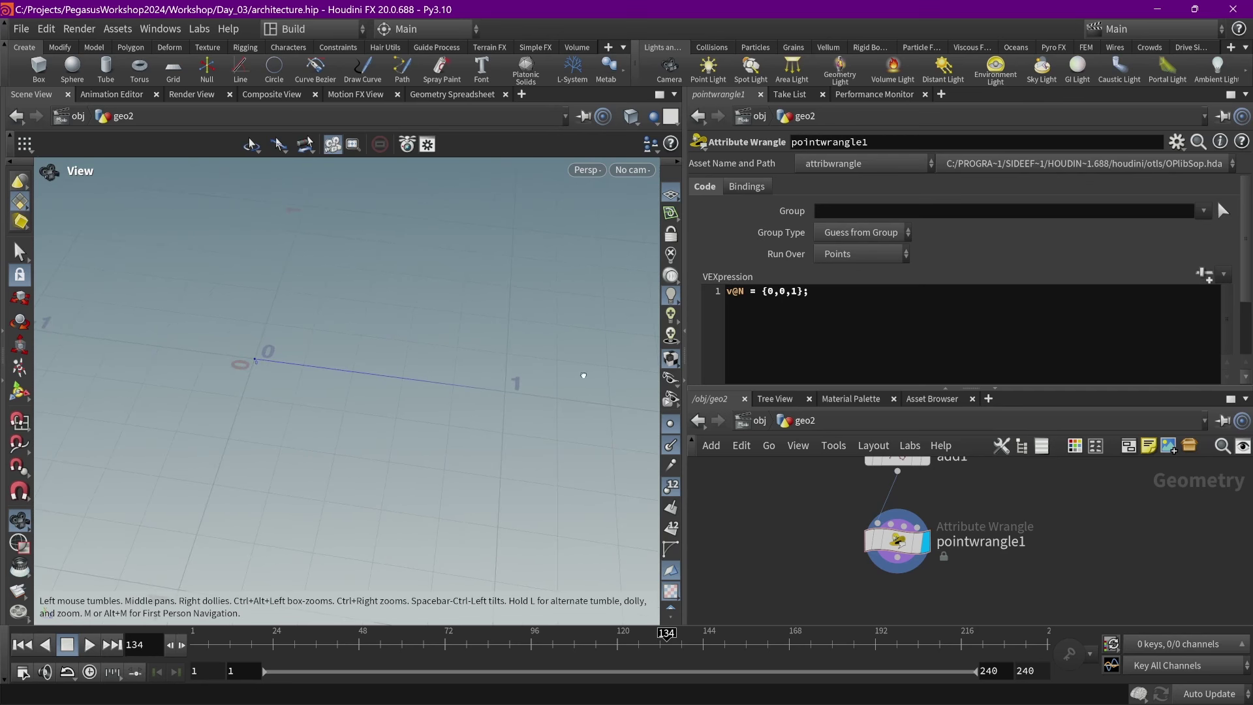
drag(584, 375, 605, 358)
Add a Transform node below pointwrangle1, connect it to the wrangle's output, and set it as the displayed node
middle_drag(814, 565, 796, 561)
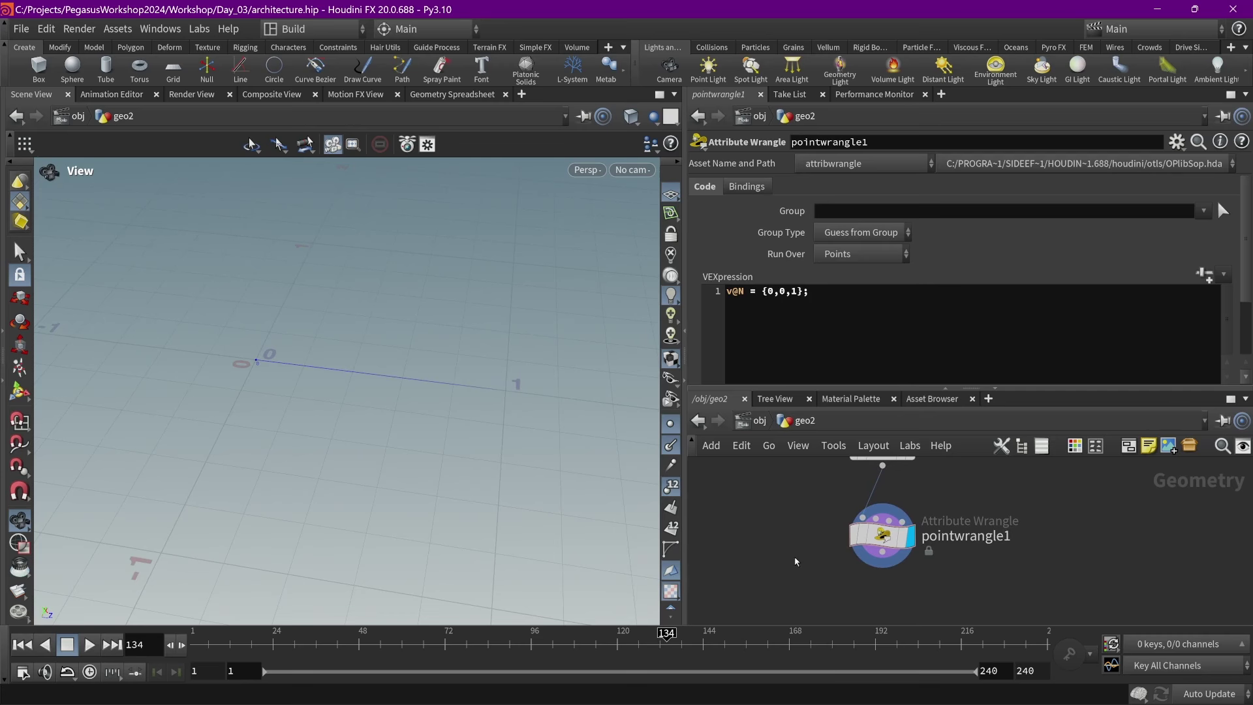
key(Tab)
click(849, 677)
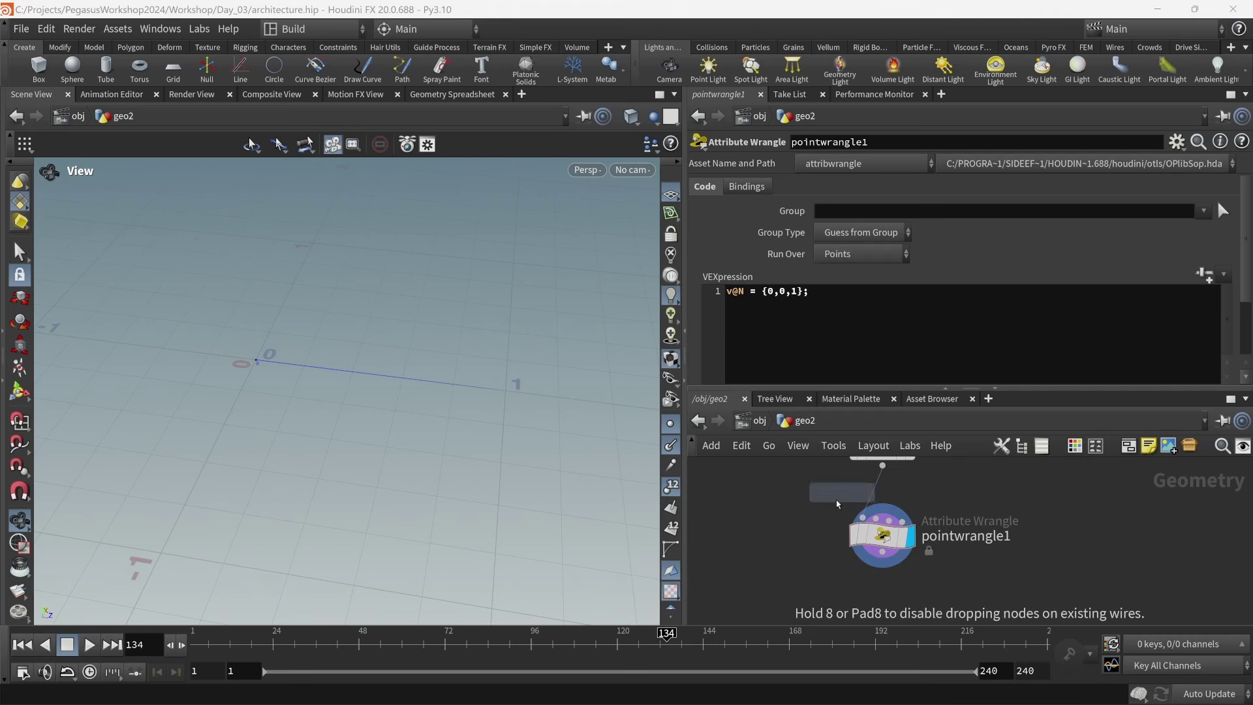
key(Escape)
key(Tab)
key(Escape)
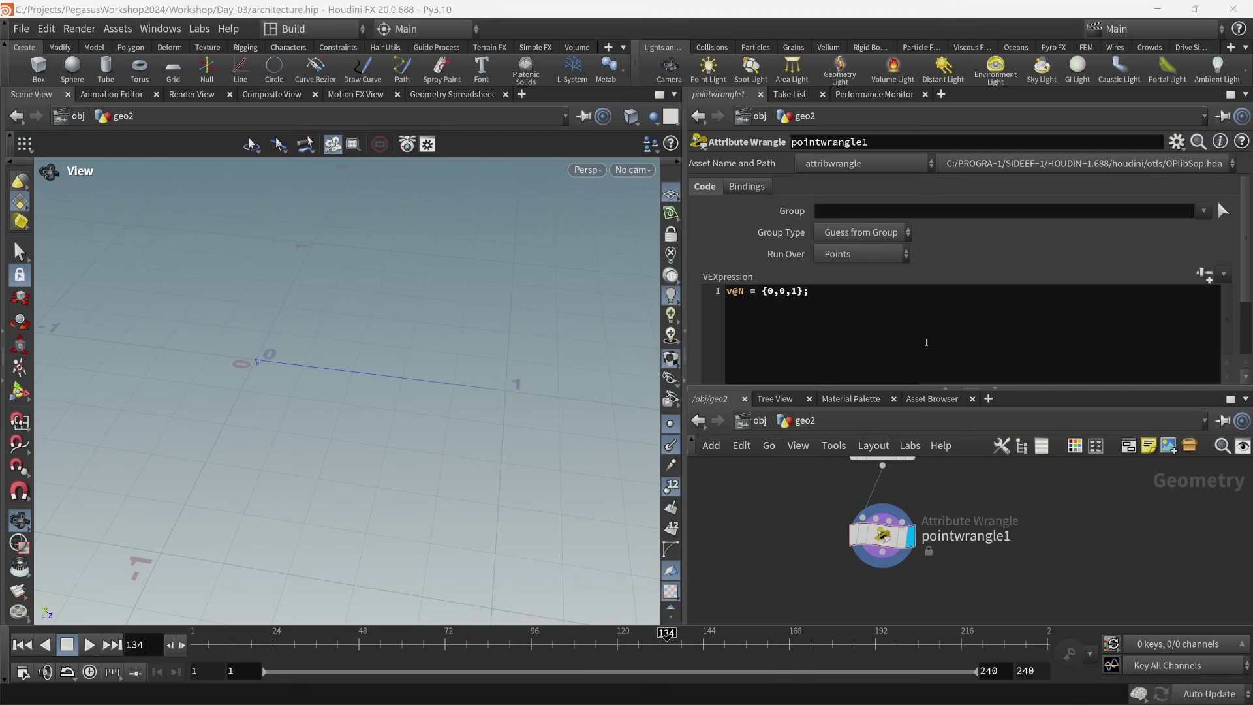
click(860, 573)
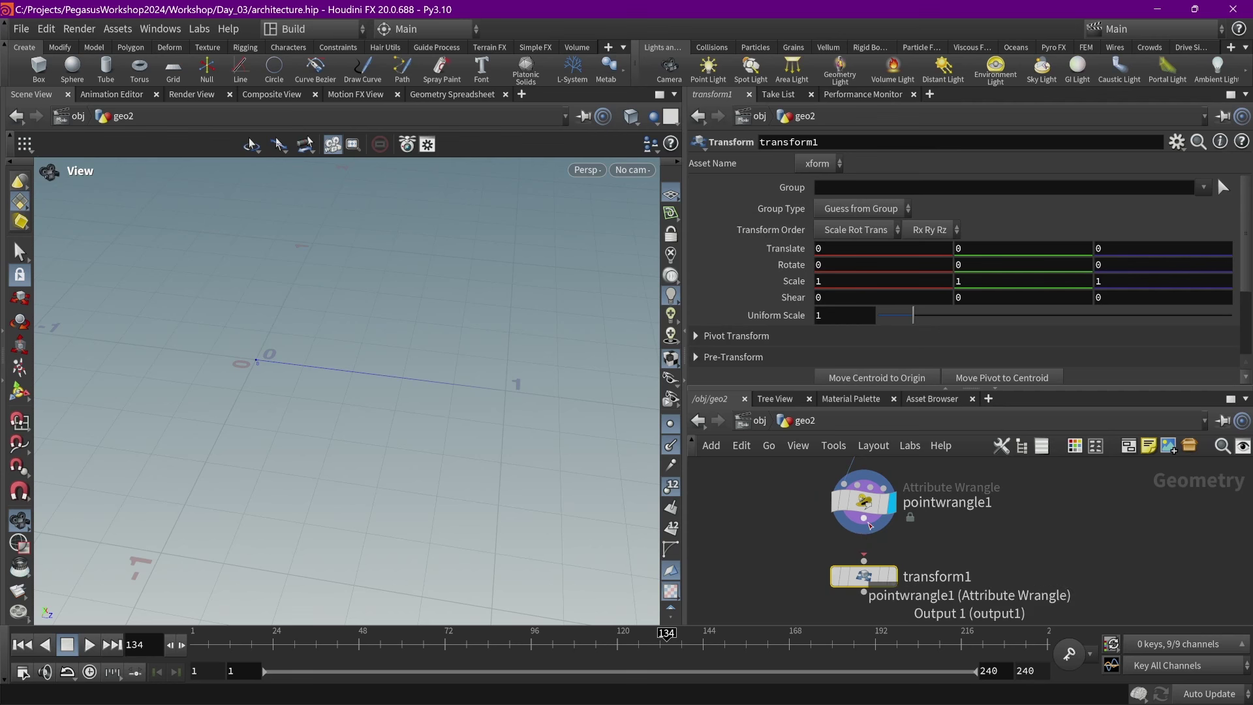
click(863, 519)
click(864, 562)
mouse_move(866, 577)
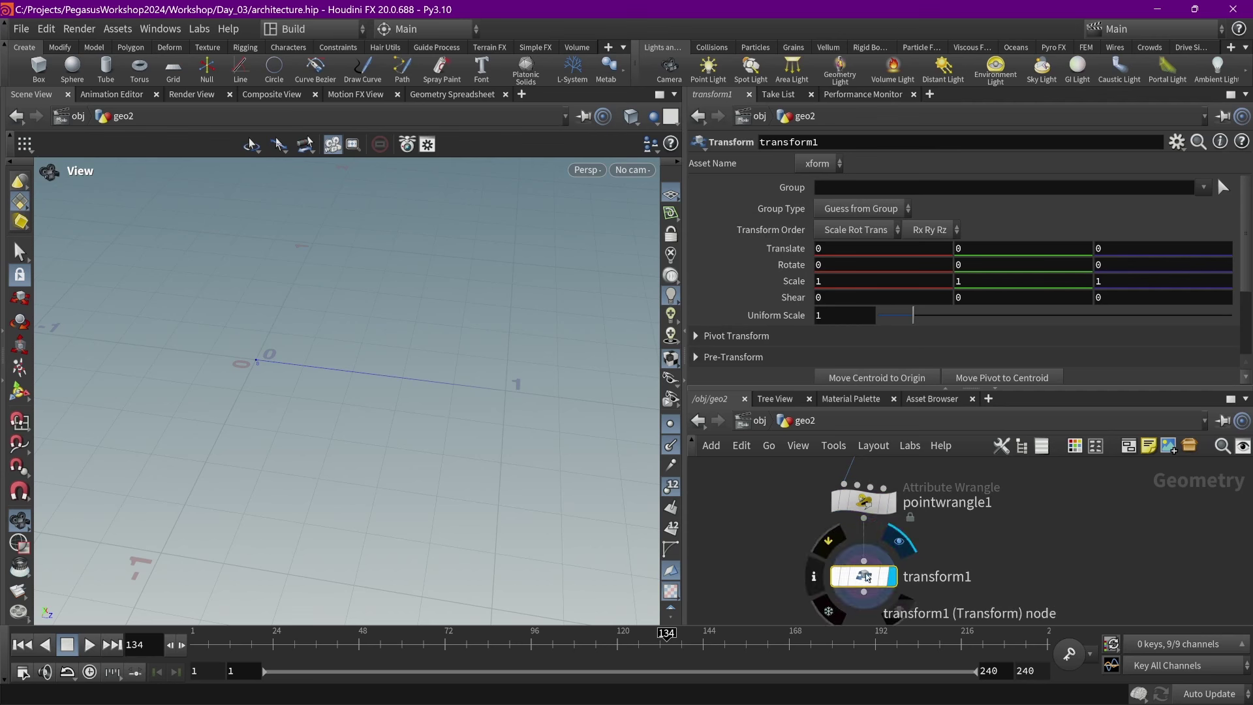
Review pointwrangle1's normal code and set transform1's X translation to 0.075
drag(302, 397, 252, 391)
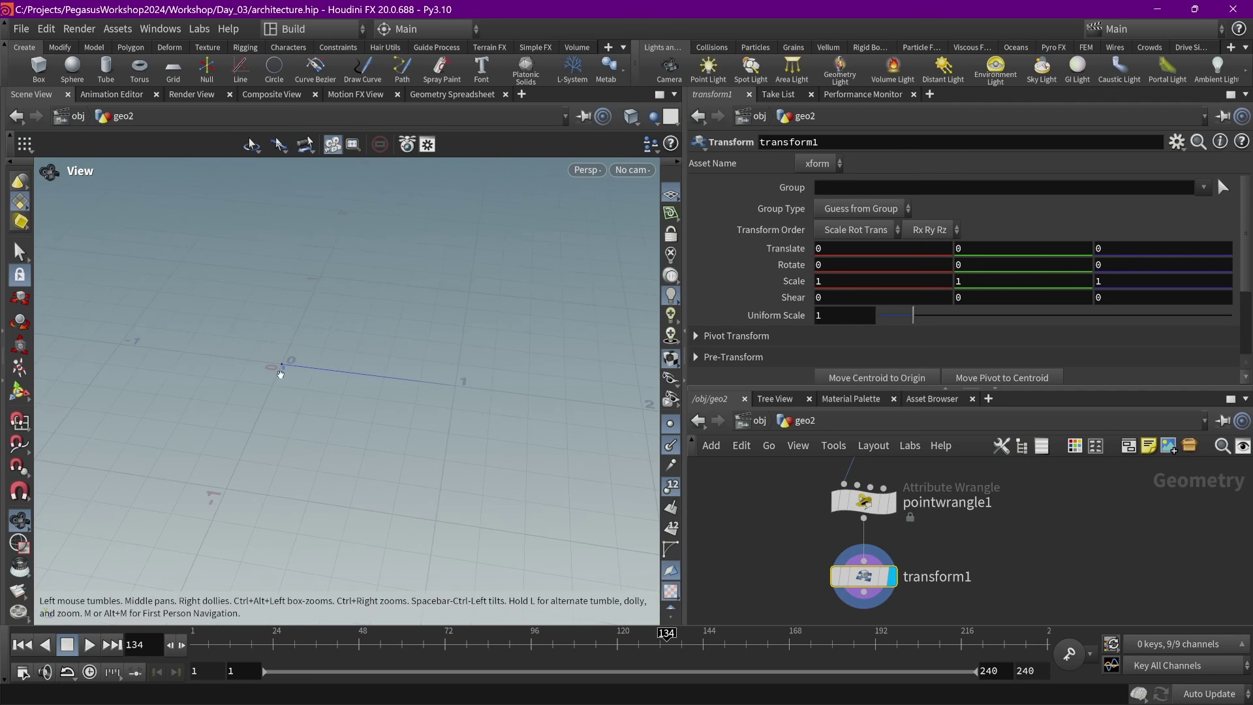
middle_drag(862, 255, 449, 379)
click(862, 503)
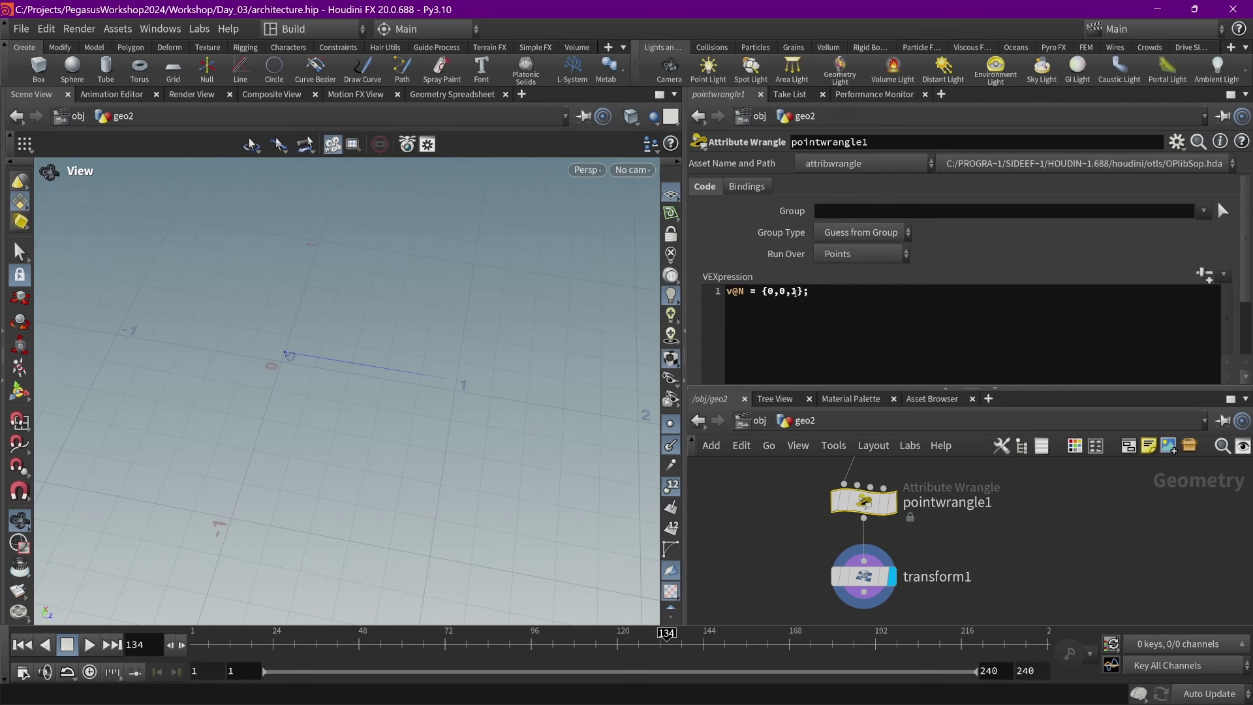
click(862, 575)
middle_drag(487, 430, 474, 425)
Split the scene view in two and open a Geometry Spreadsheet in the new lower pane
key(alt+])
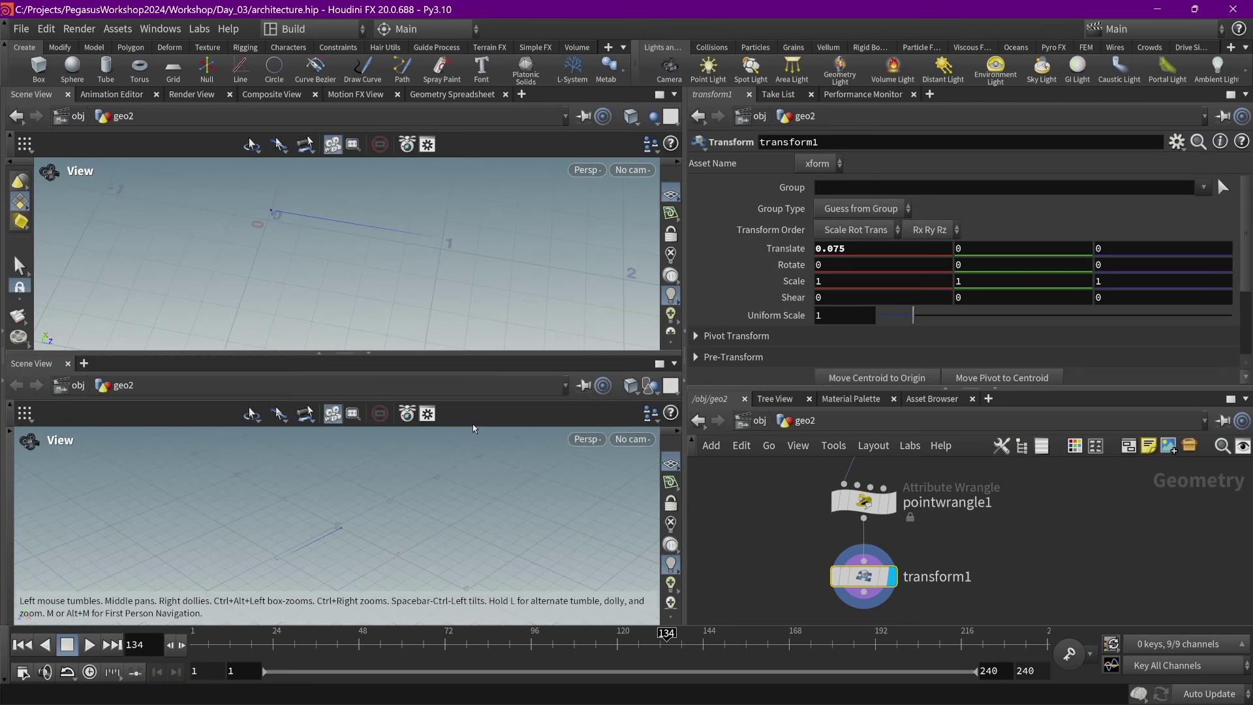
click(83, 362)
mouse_move(130, 396)
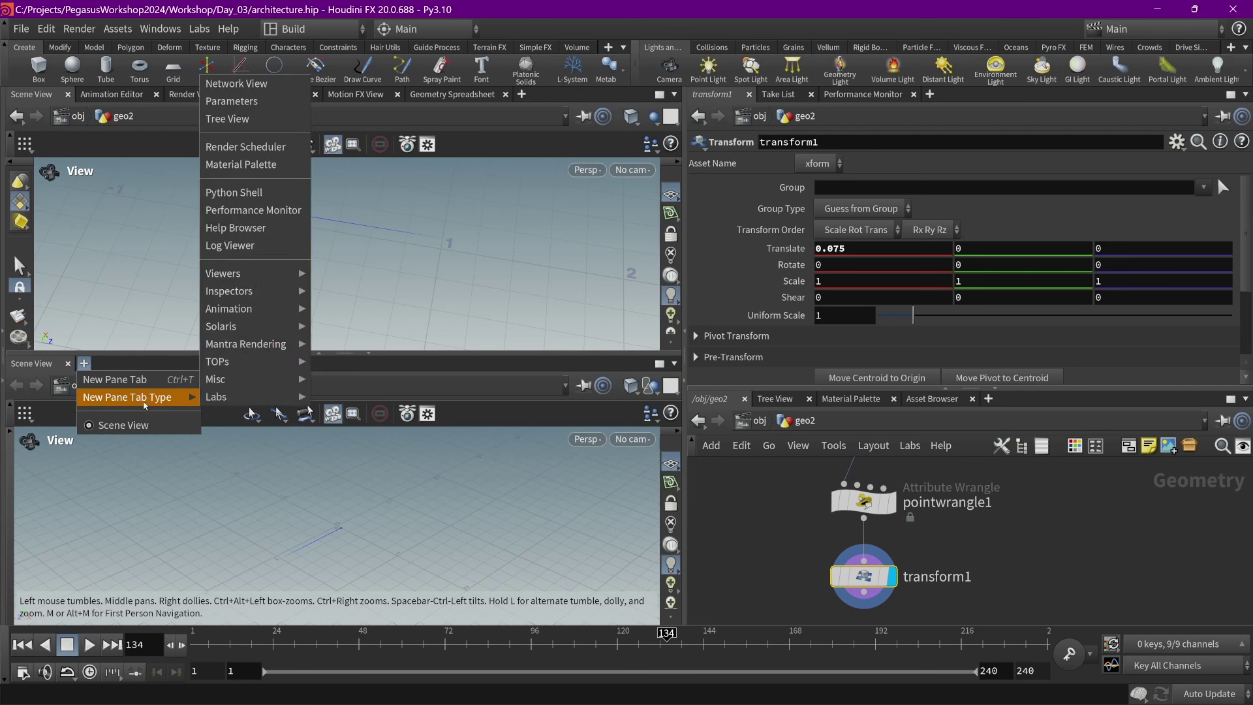
mouse_move(247, 291)
click(349, 292)
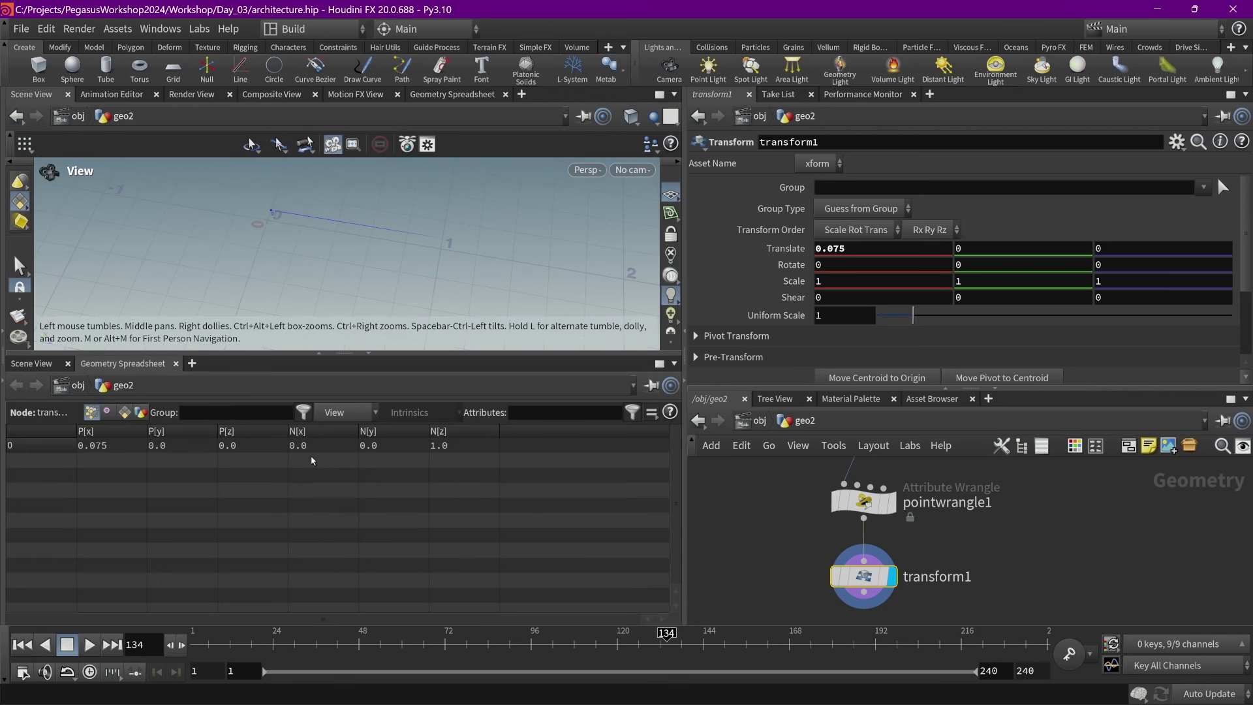
Look up the Geometry Spreadsheet pane type again, split the upper viewport once more and close the extra pane
drag(387, 231, 433, 216)
click(191, 363)
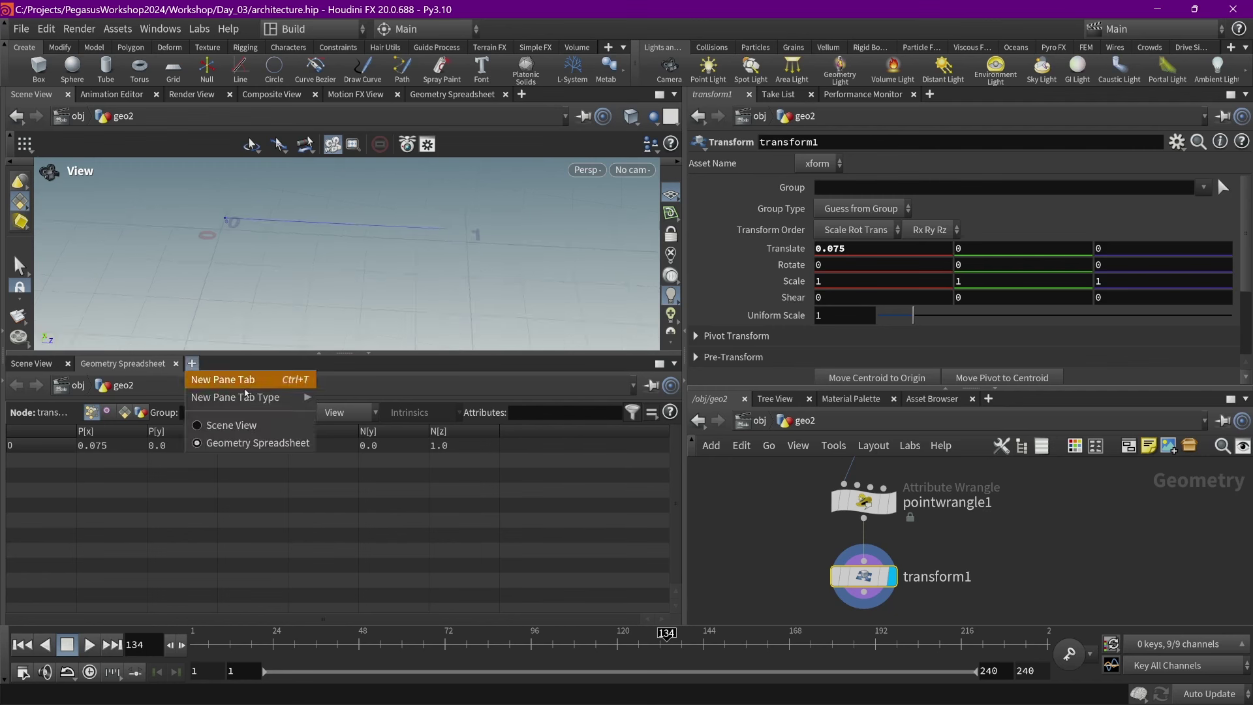
mouse_move(267, 396)
mouse_move(383, 294)
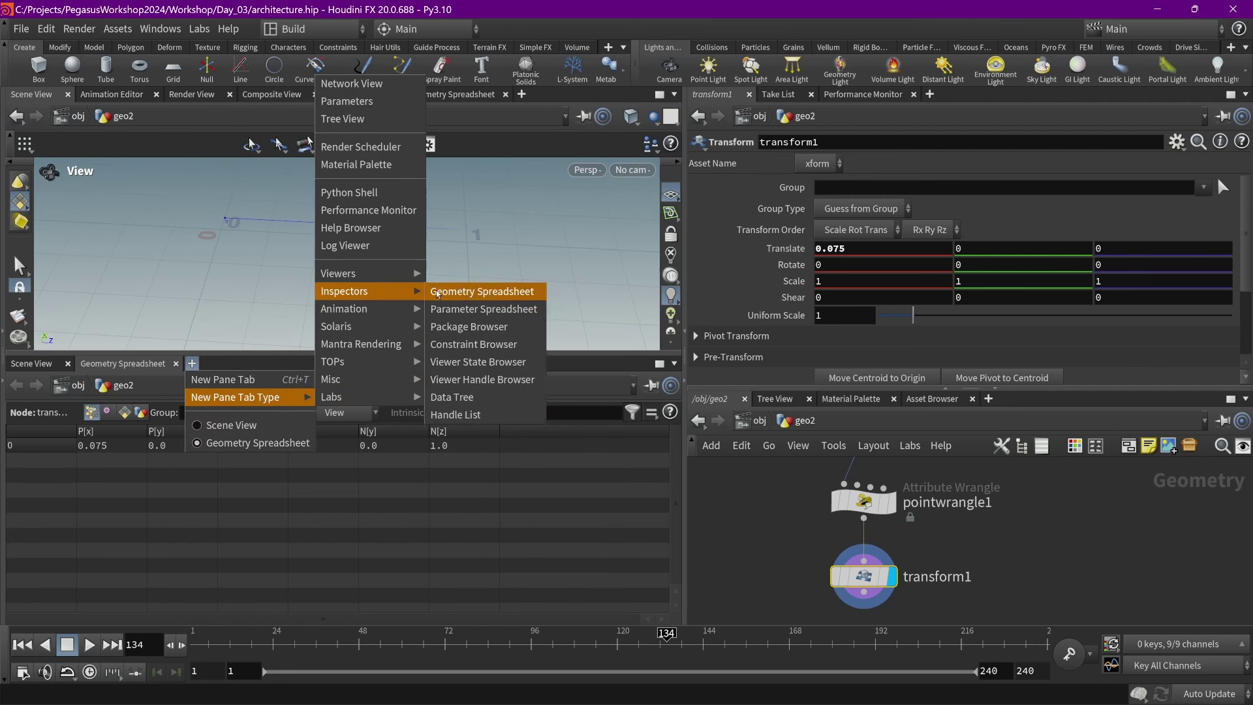
click(202, 373)
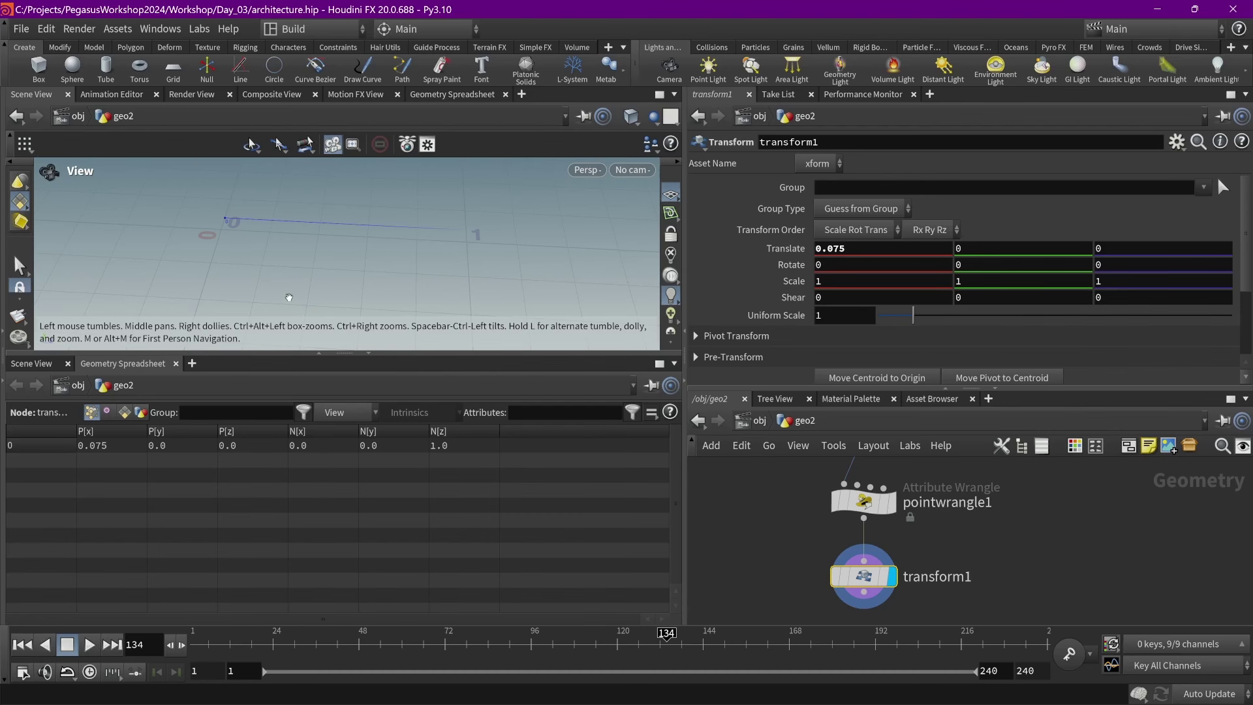
key(alt+])
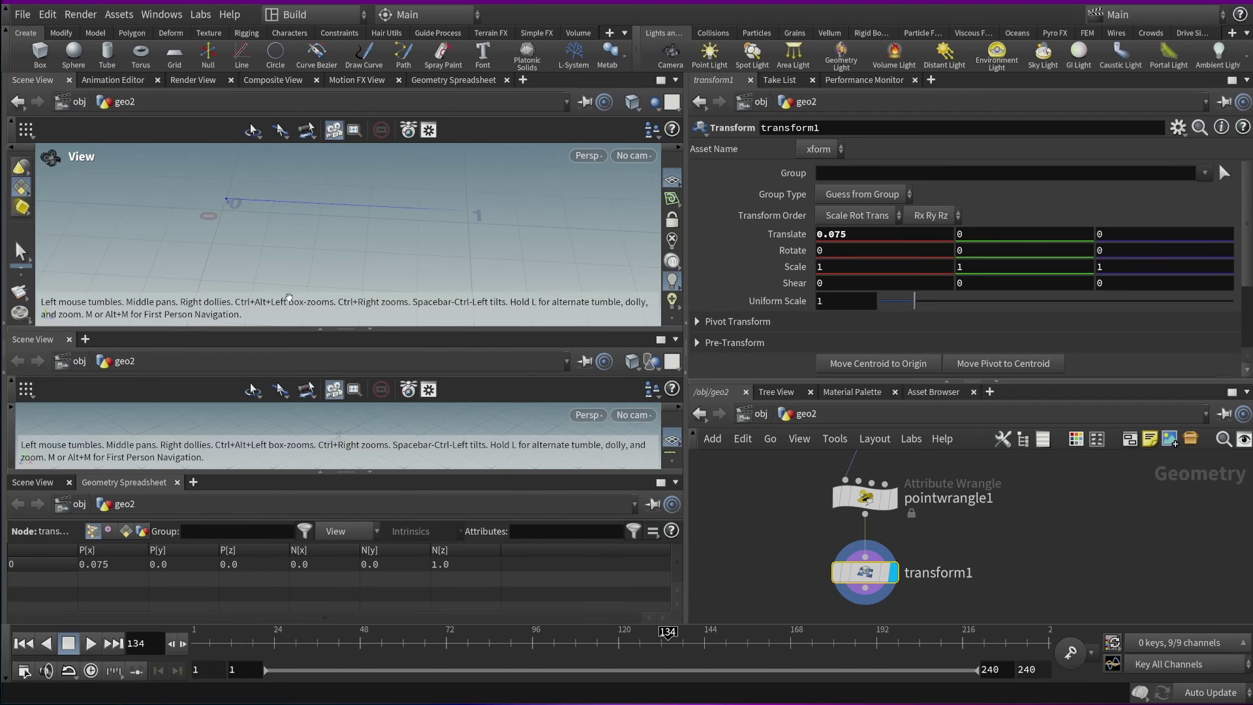
click(68, 339)
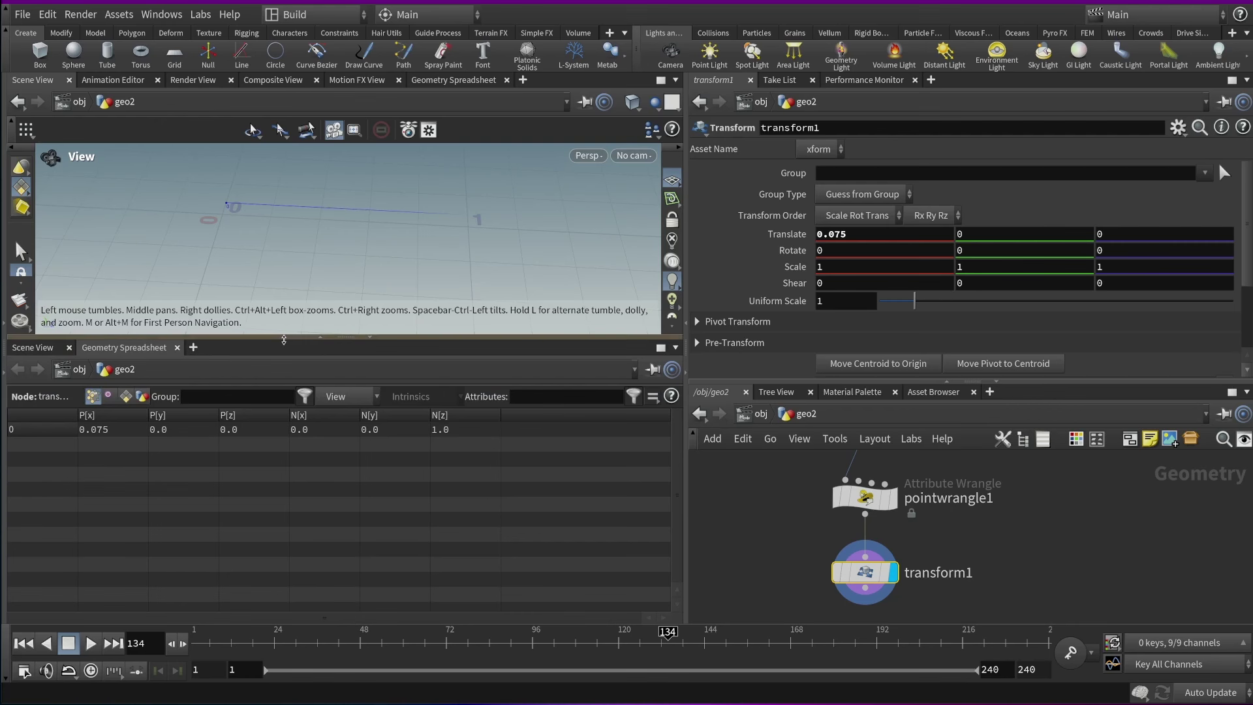
Enlarge the viewport above the Geometry Spreadsheet and examine the point's normal line
drag(284, 338, 287, 454)
drag(442, 369, 447, 349)
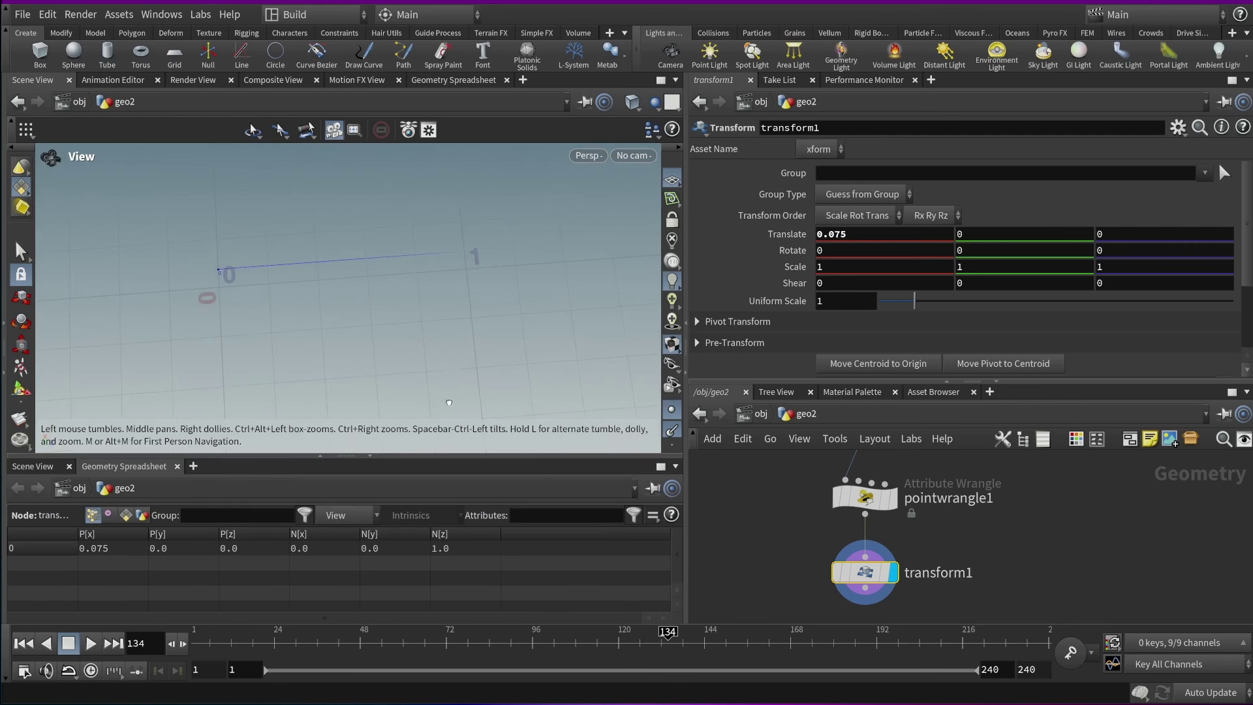
drag(221, 270, 224, 228)
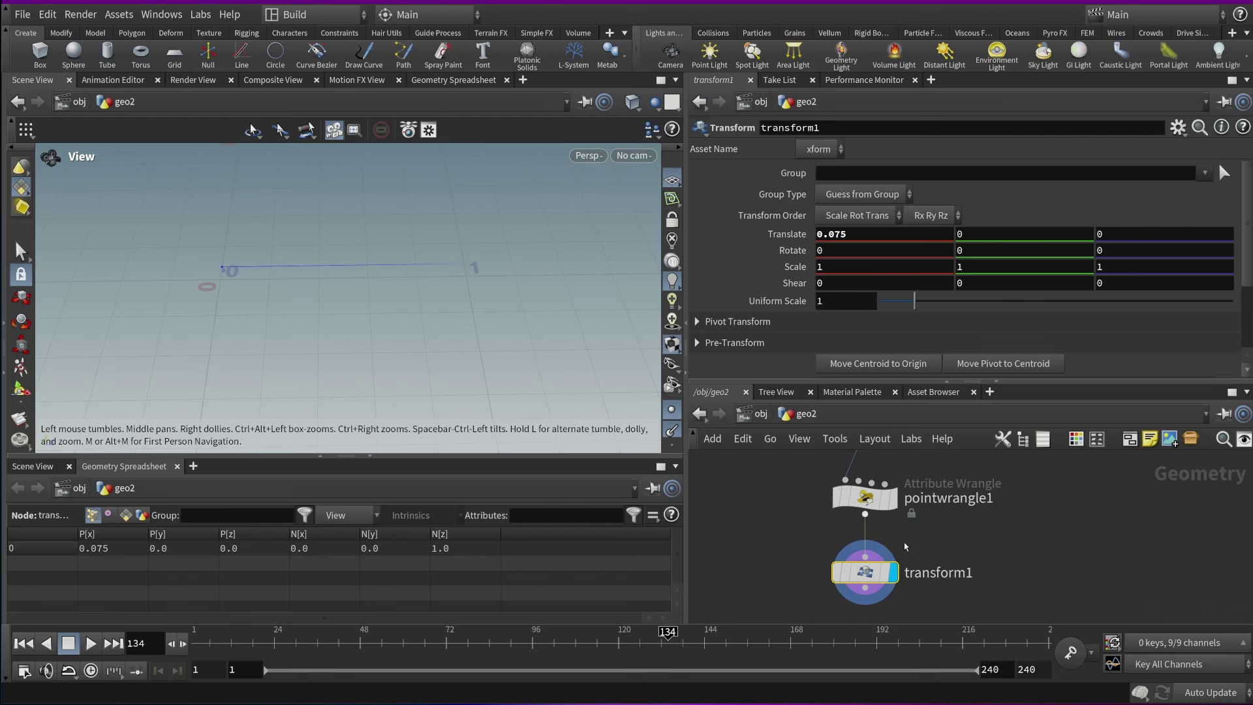
Duplicate add1 beside the existing chain, display the copy and set its Point 0 Z position to 1
middle_drag(905, 546, 862, 618)
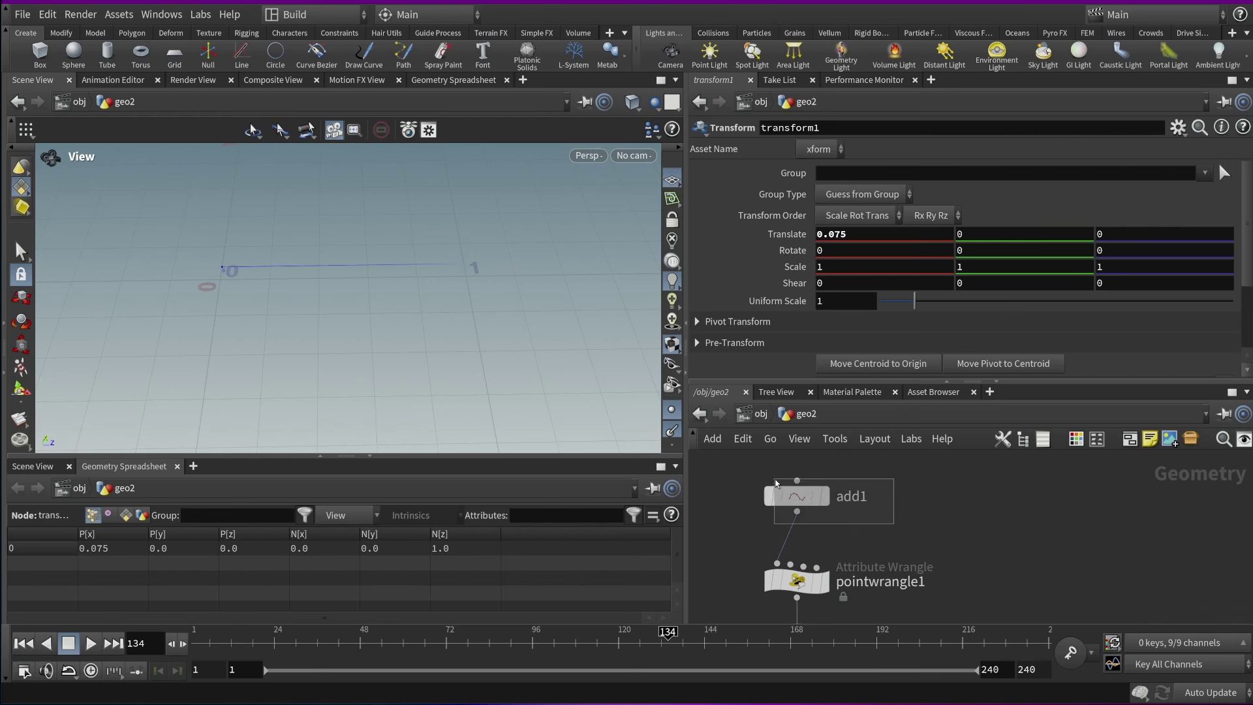
click(776, 488)
key(ctrl+c)
middle_drag(997, 550, 1012, 509)
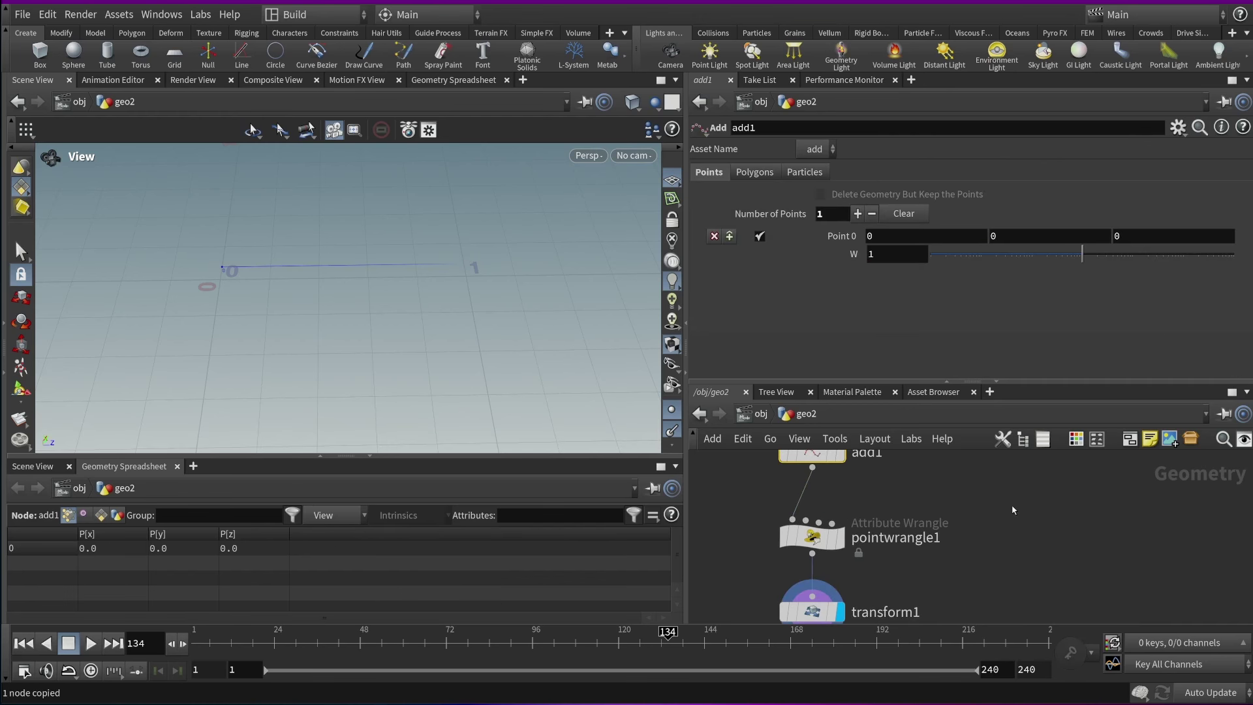
key(ctrl+v)
key(r)
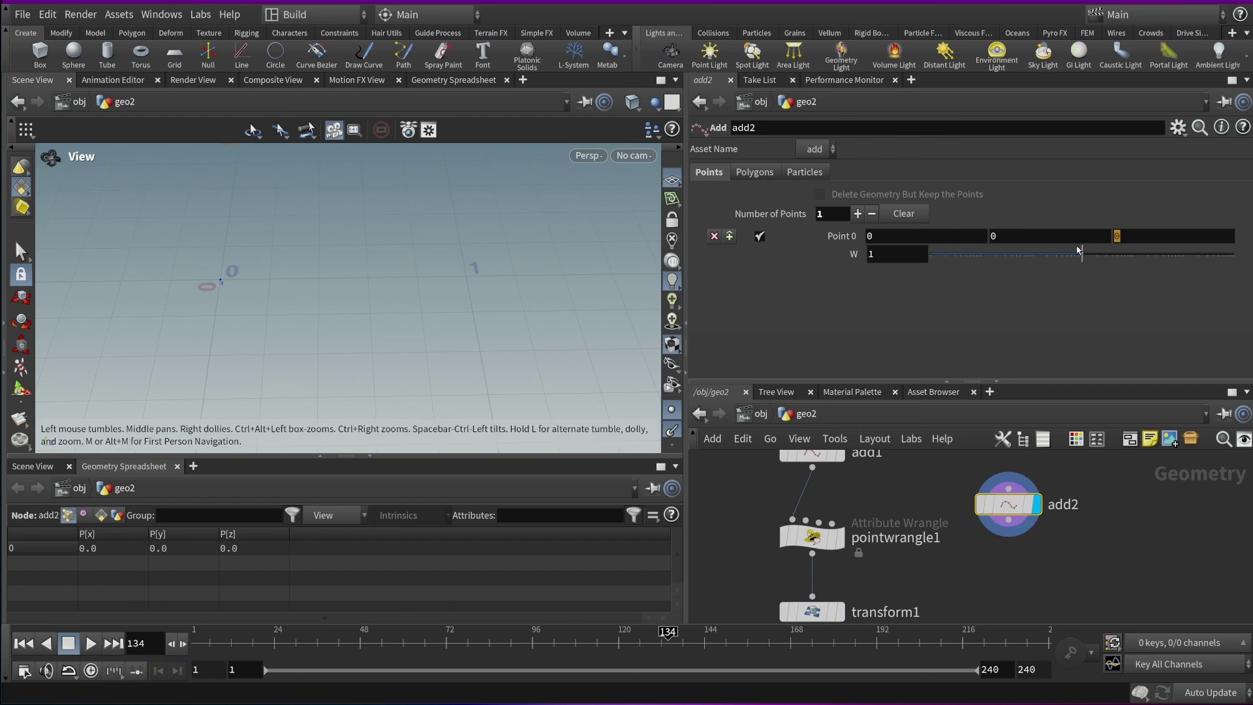
click(1117, 236)
text(1)
key(Return)
Display pointwrangle1 and add2 in turn to compare the normal's tip with the new point's position
middle_drag(842, 533, 785, 550)
click(784, 553)
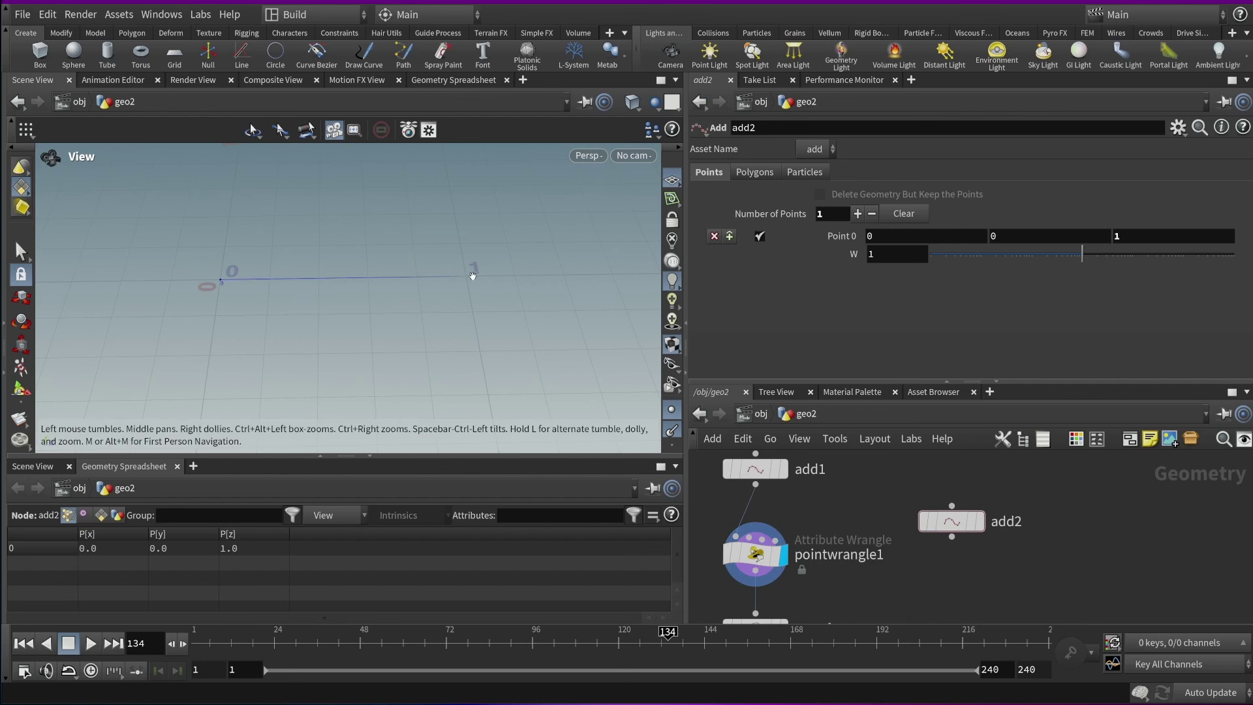
click(952, 521)
click(979, 521)
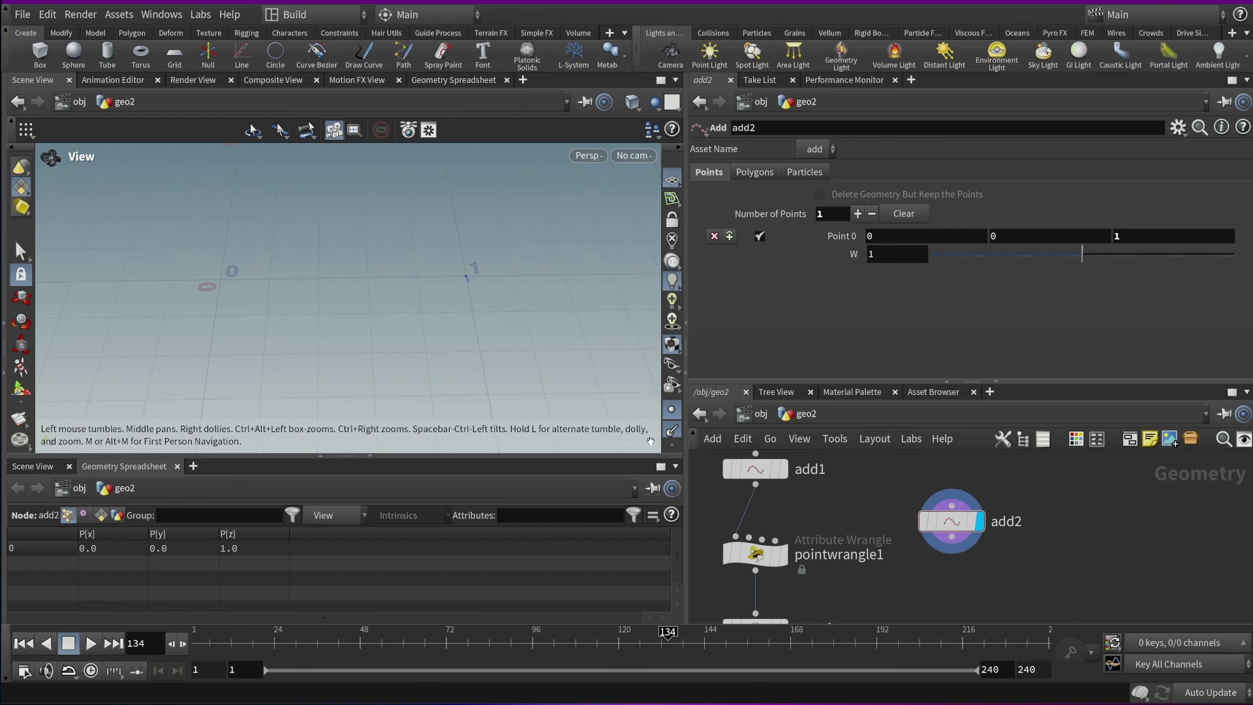
Detach transform1 from pointwrangle1, connect it below add2 and select it
middle_drag(857, 544, 902, 501)
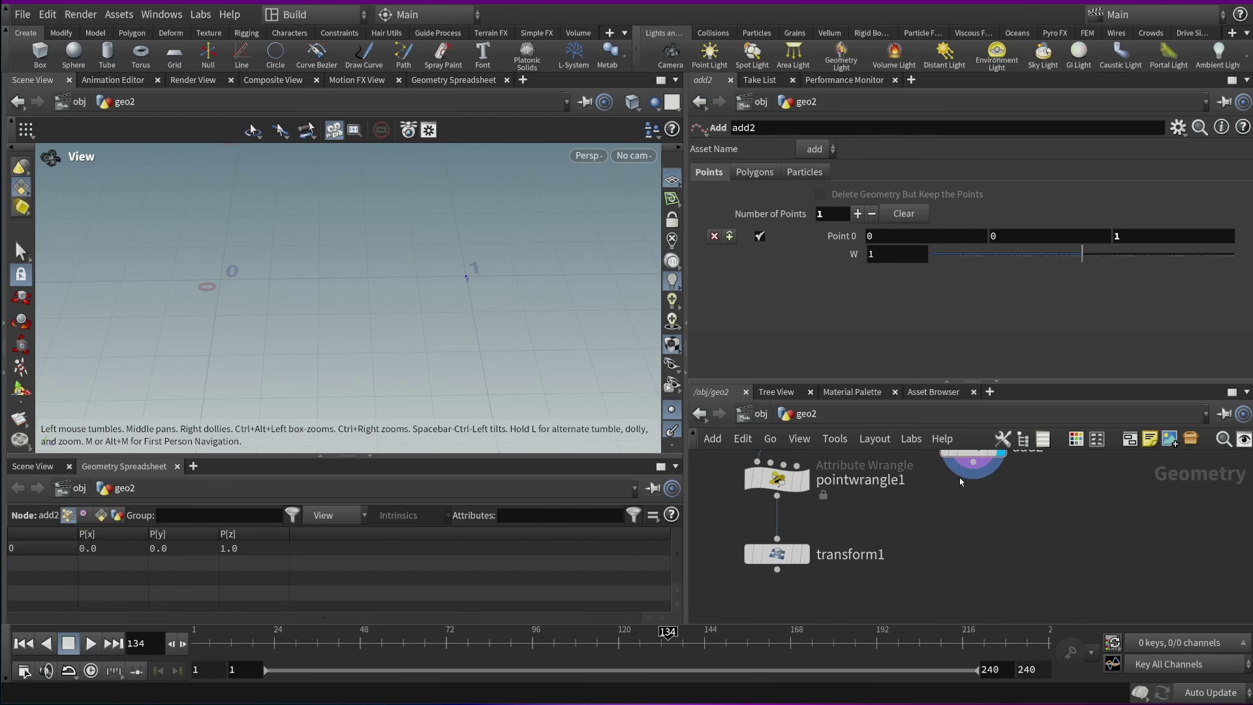
click(972, 481)
click(777, 539)
drag(777, 555, 974, 535)
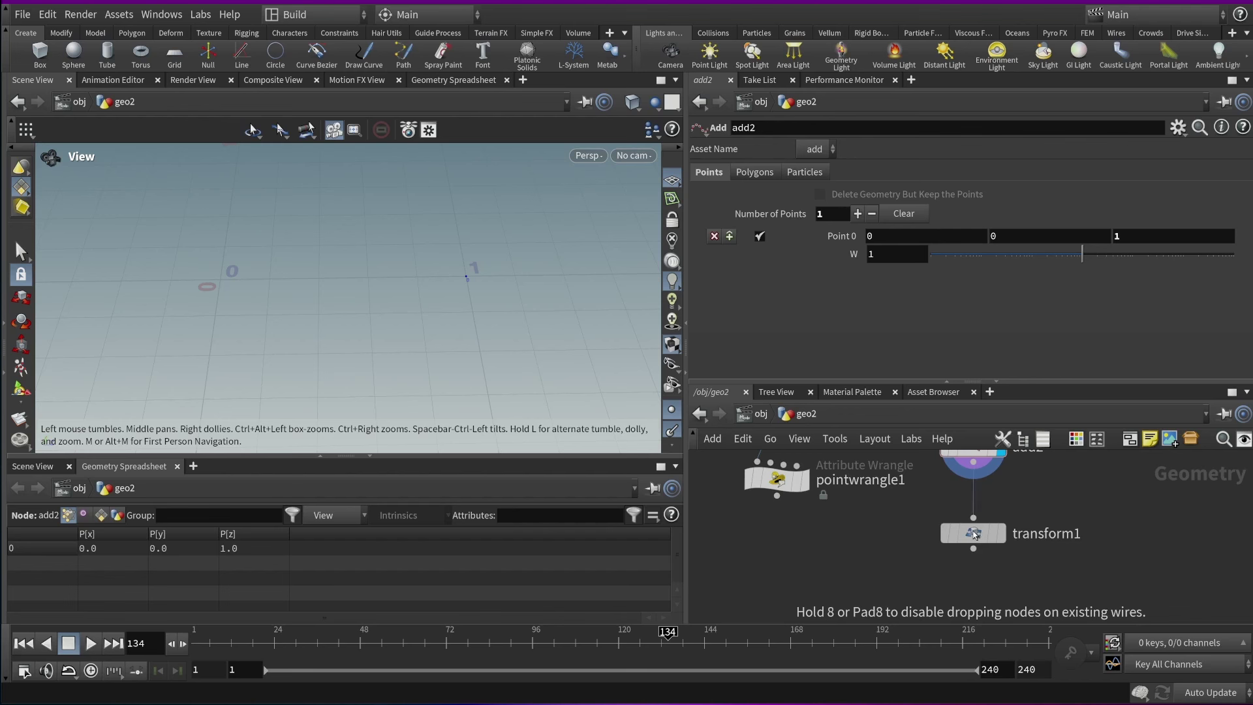
click(973, 533)
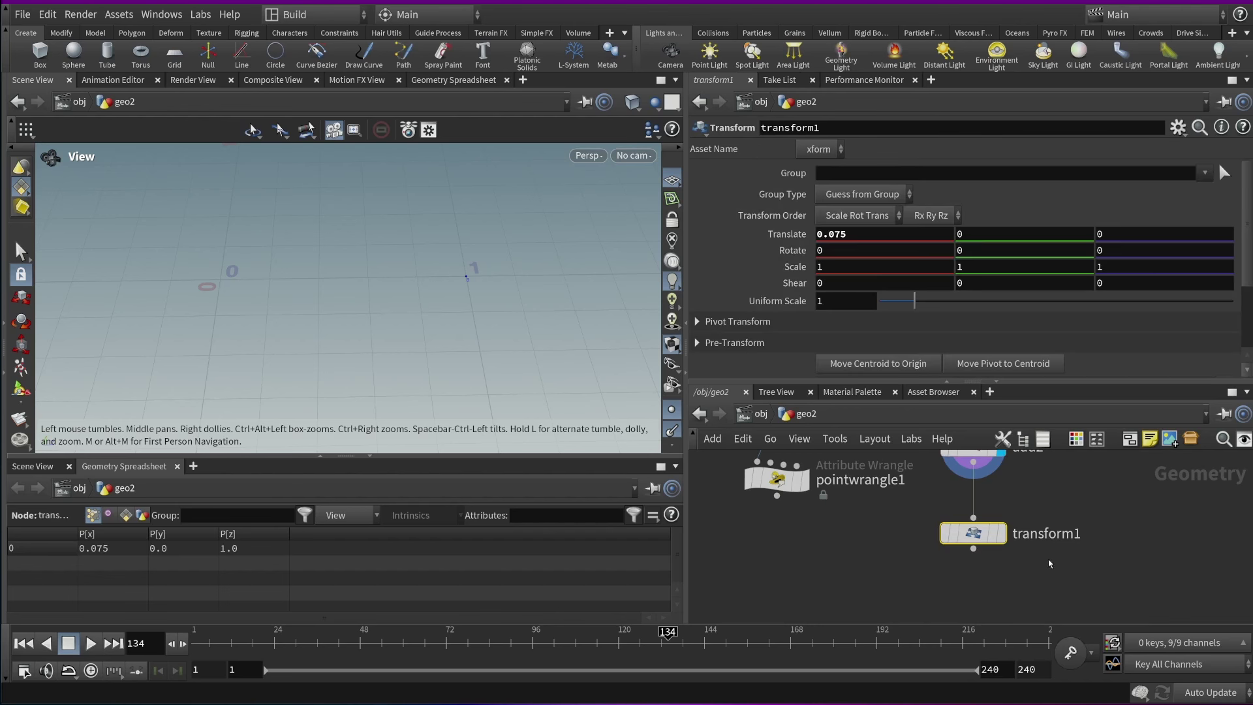
Set transform1's X translation to 1.175 and display its result in the viewport
middle_drag(839, 247, 926, 228)
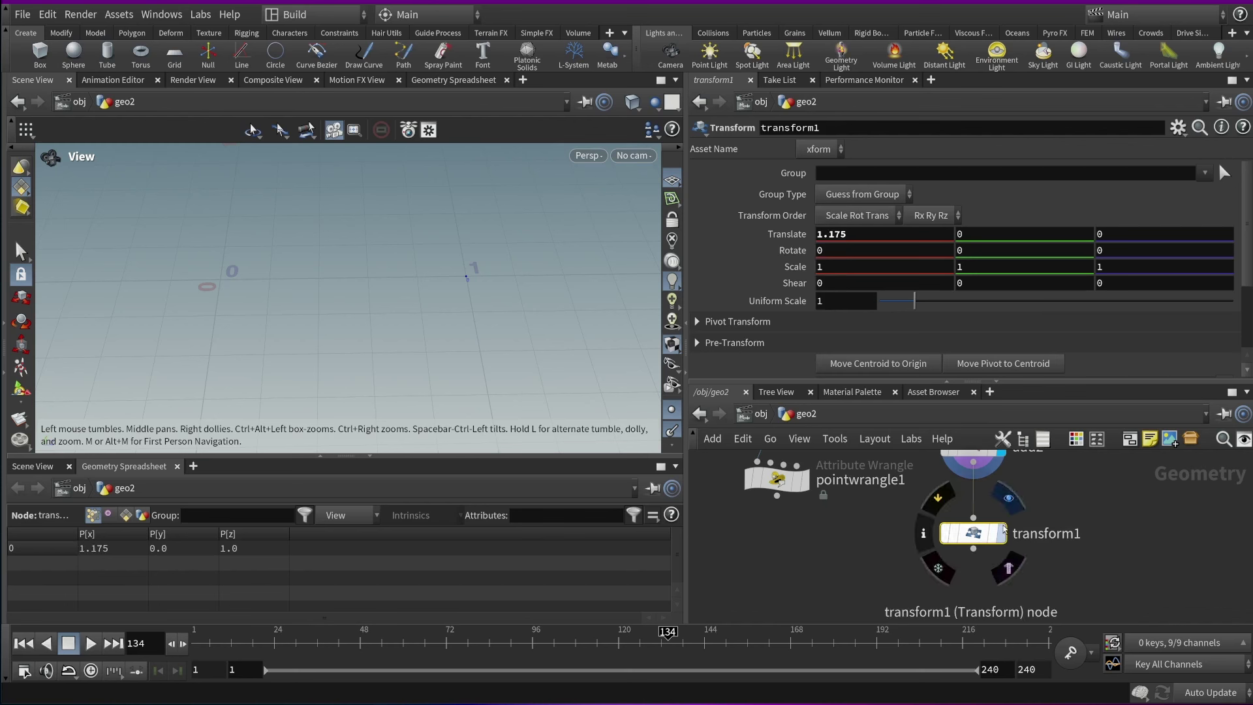
scroll(397, 249, down, 5)
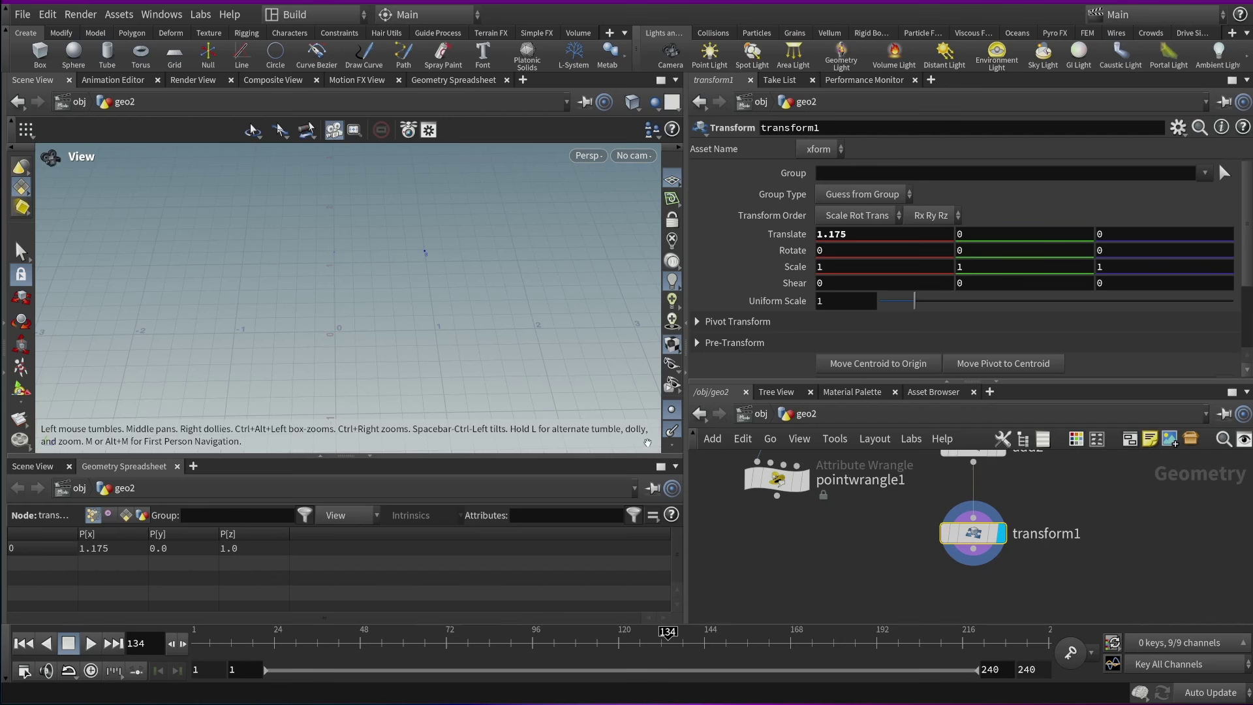
middle_drag(252, 362, 302, 339)
Delete the add2 and transform1 nodes from the network
scroll(885, 581, down, 3)
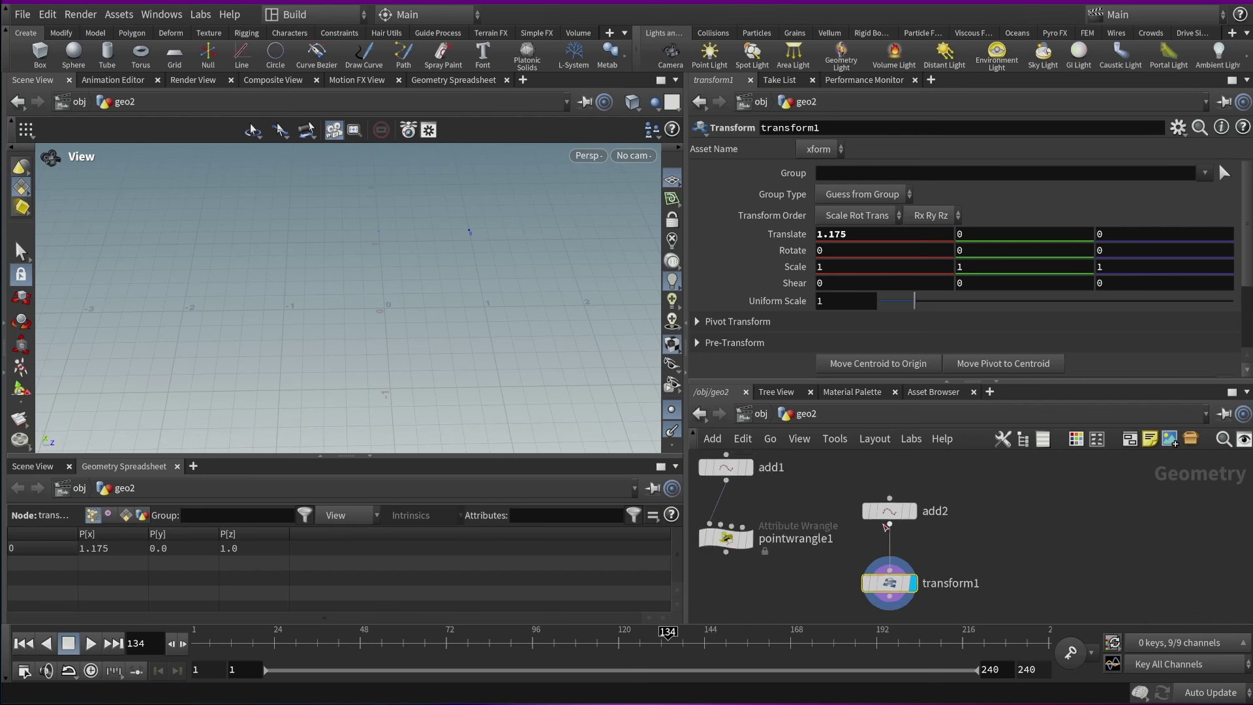
drag(928, 479, 861, 592)
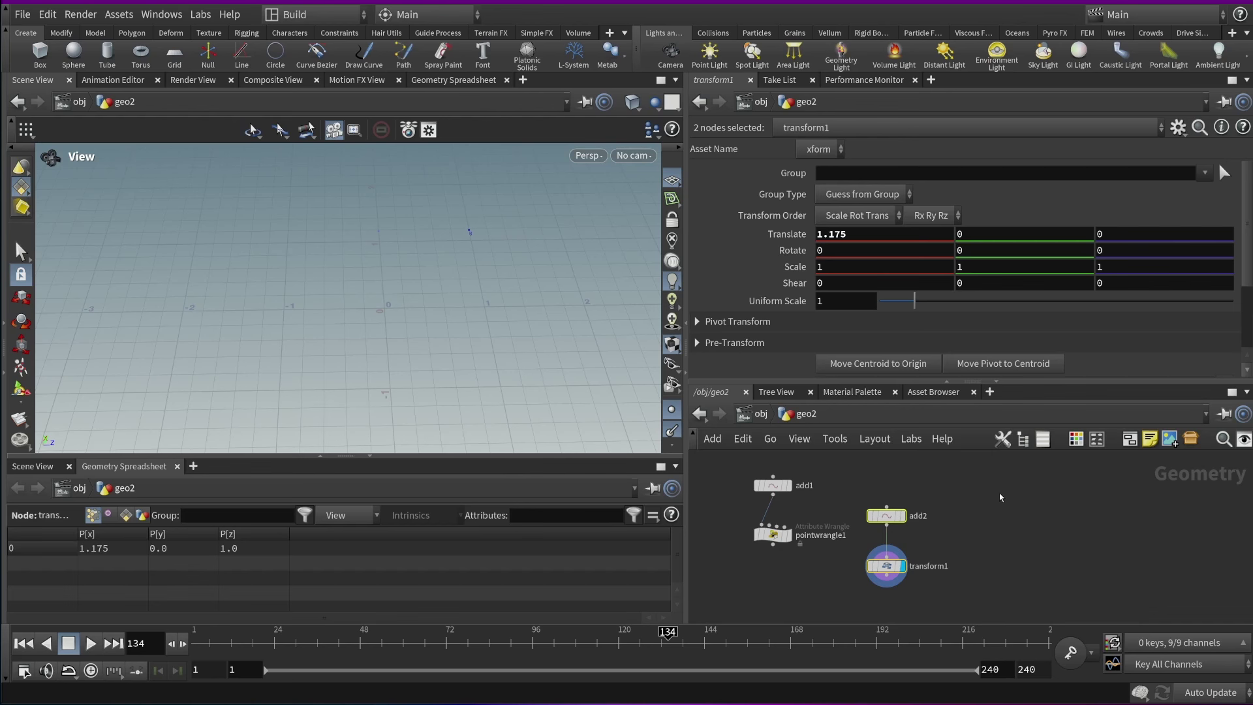
key(Delete)
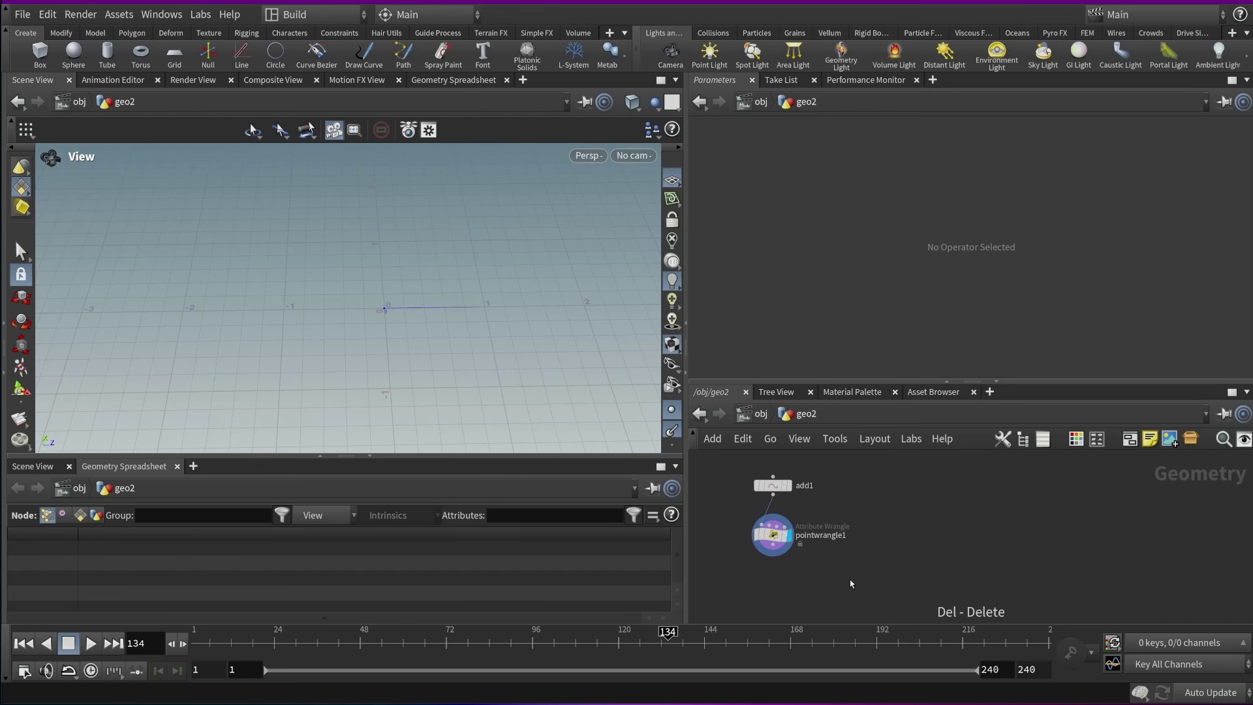
Add v@up = {0,1,0}; as a second line in pointwrangle1's VEX code
middle_drag(776, 542, 888, 531)
drag(839, 512, 942, 558)
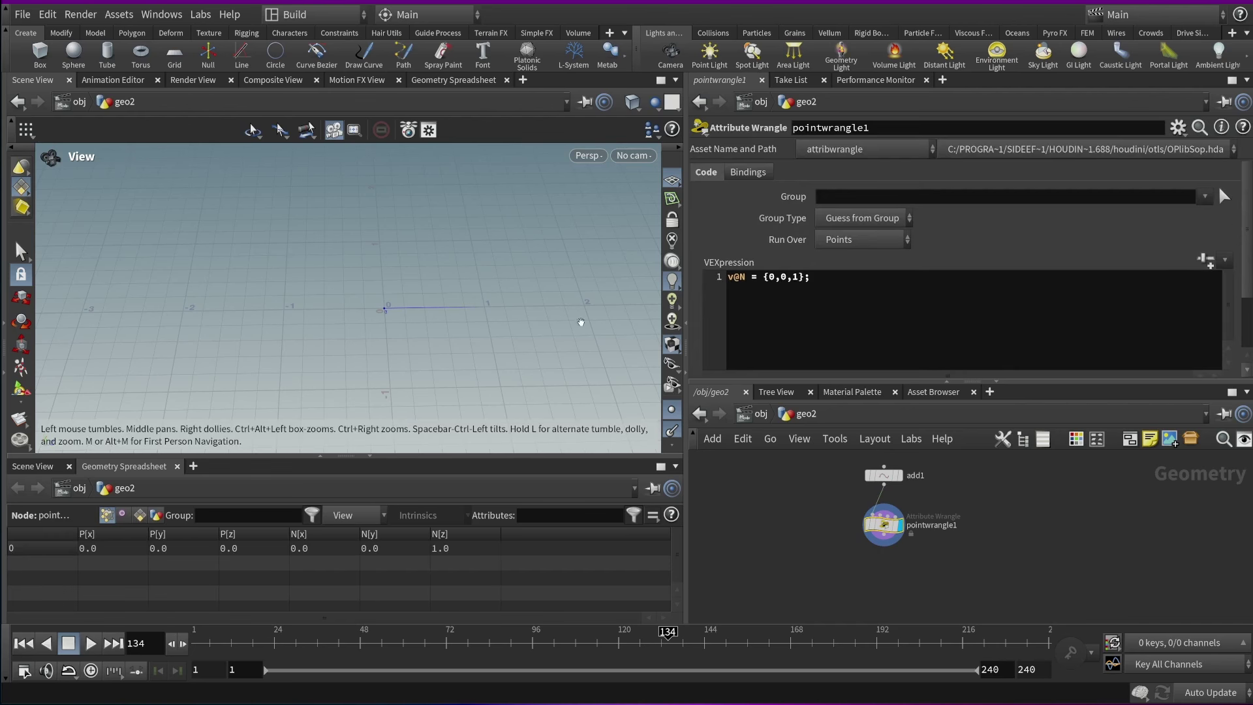
click(893, 281)
key(Return)
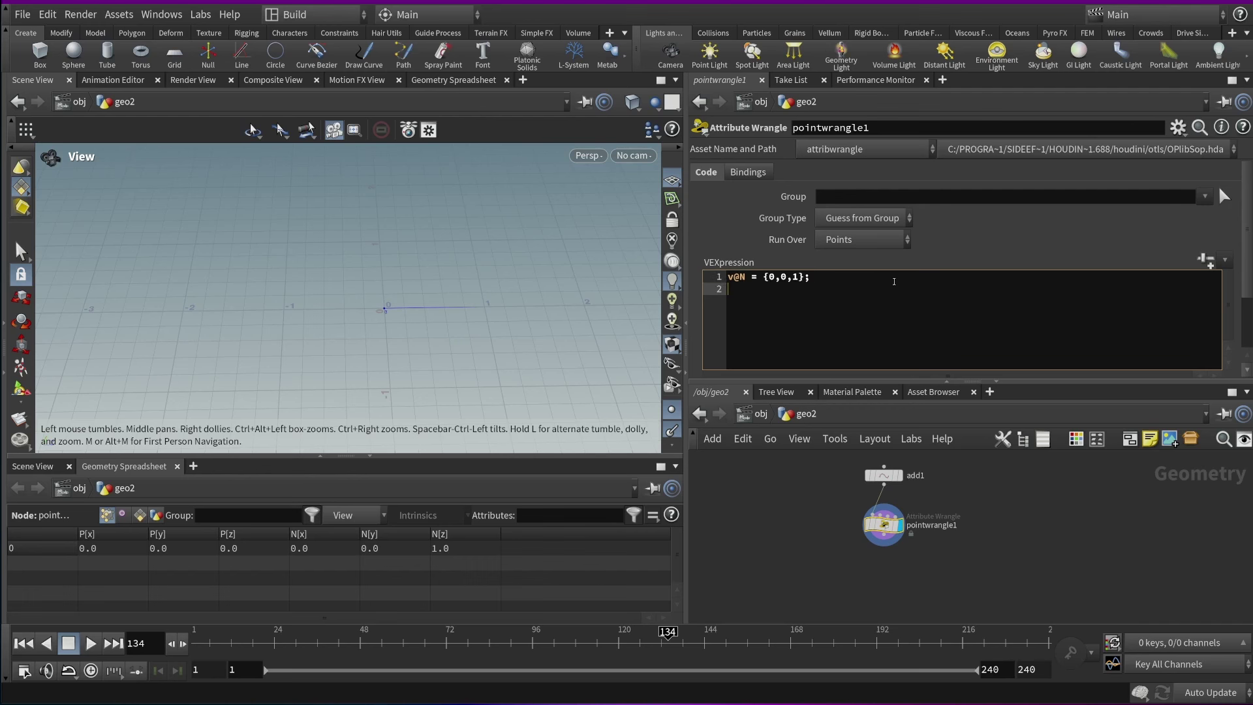
text(v@)
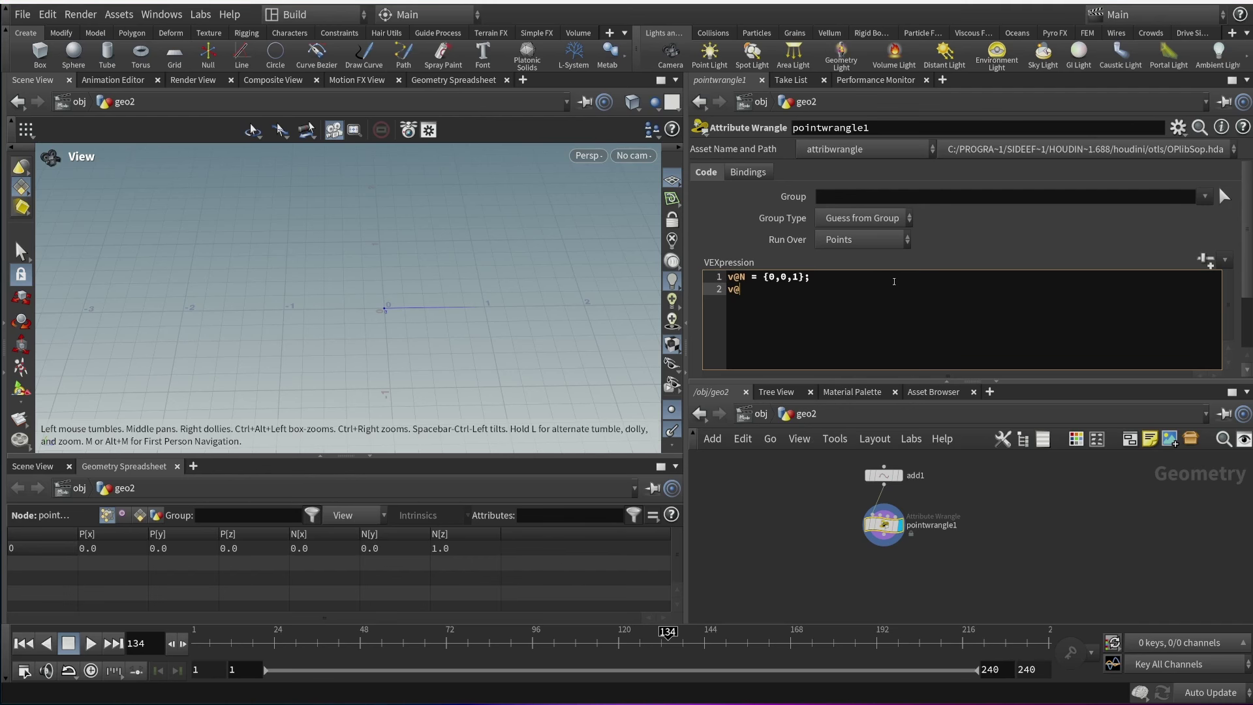
text(up)
text({0, 1,)
key(BackSpace)
key(BackSpace)
text(1,0};)
click(766, 524)
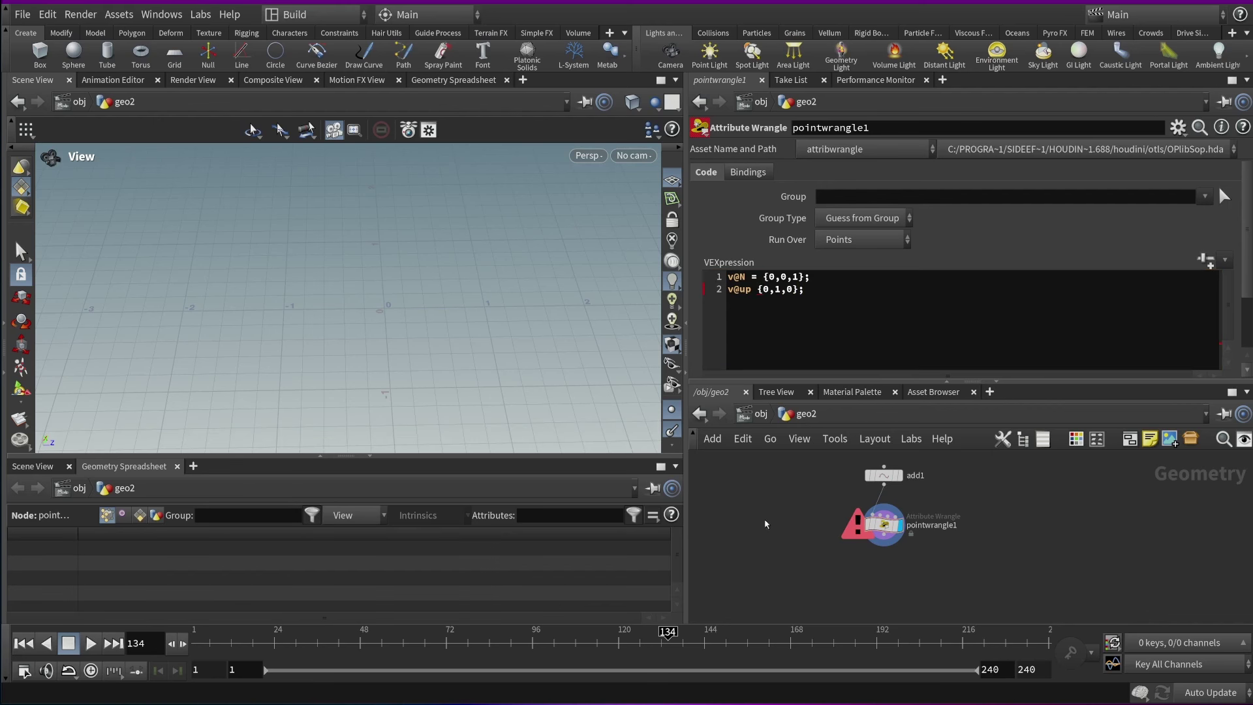
click(759, 289)
text(=)
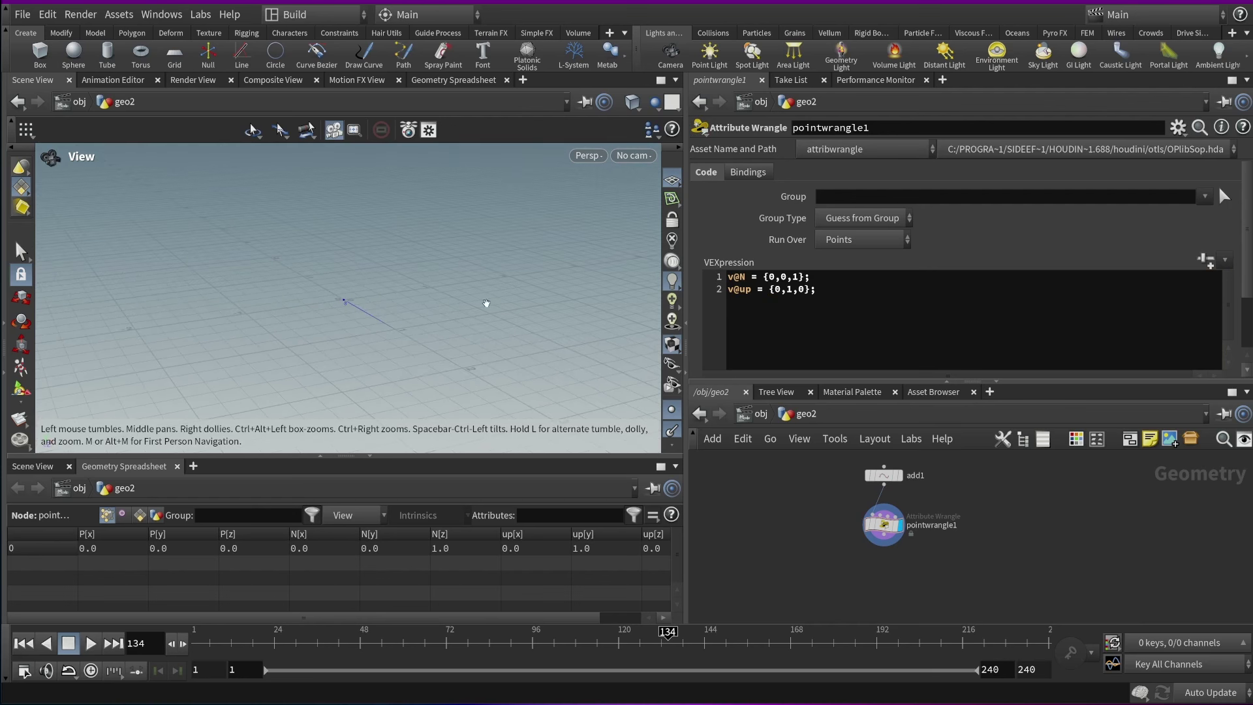
Open the viewport's display options and add a new Marker visualizer to the scene visualizers
mouse_move(486, 303)
mouse_down()
mouse_move(472, 265)
mouse_move(497, 335)
mouse_move(404, 266)
mouse_up()
key(d)
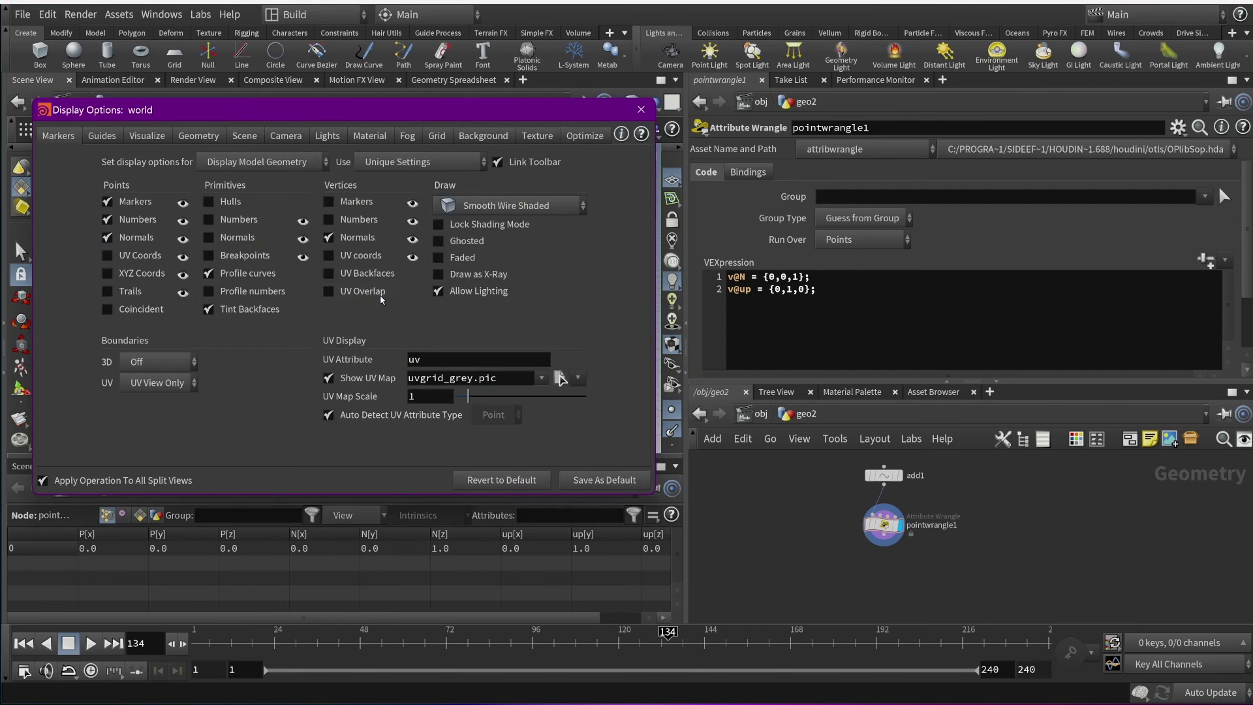
click(148, 136)
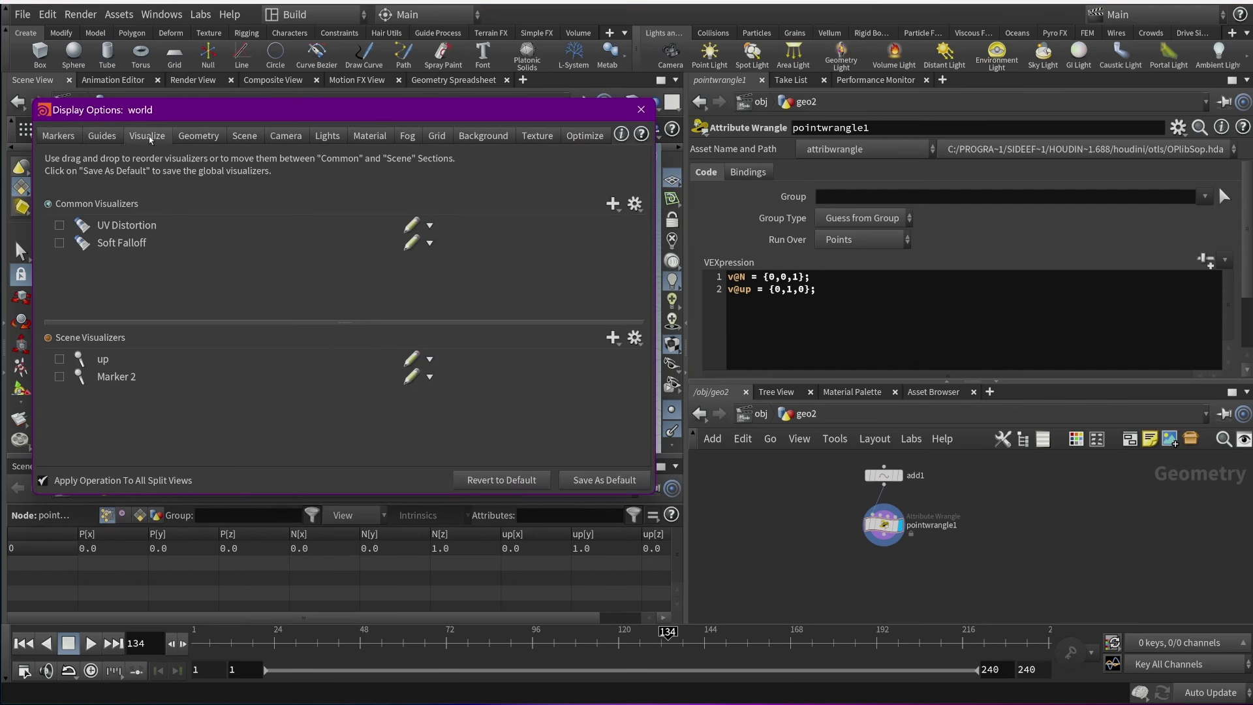
click(98, 360)
click(612, 337)
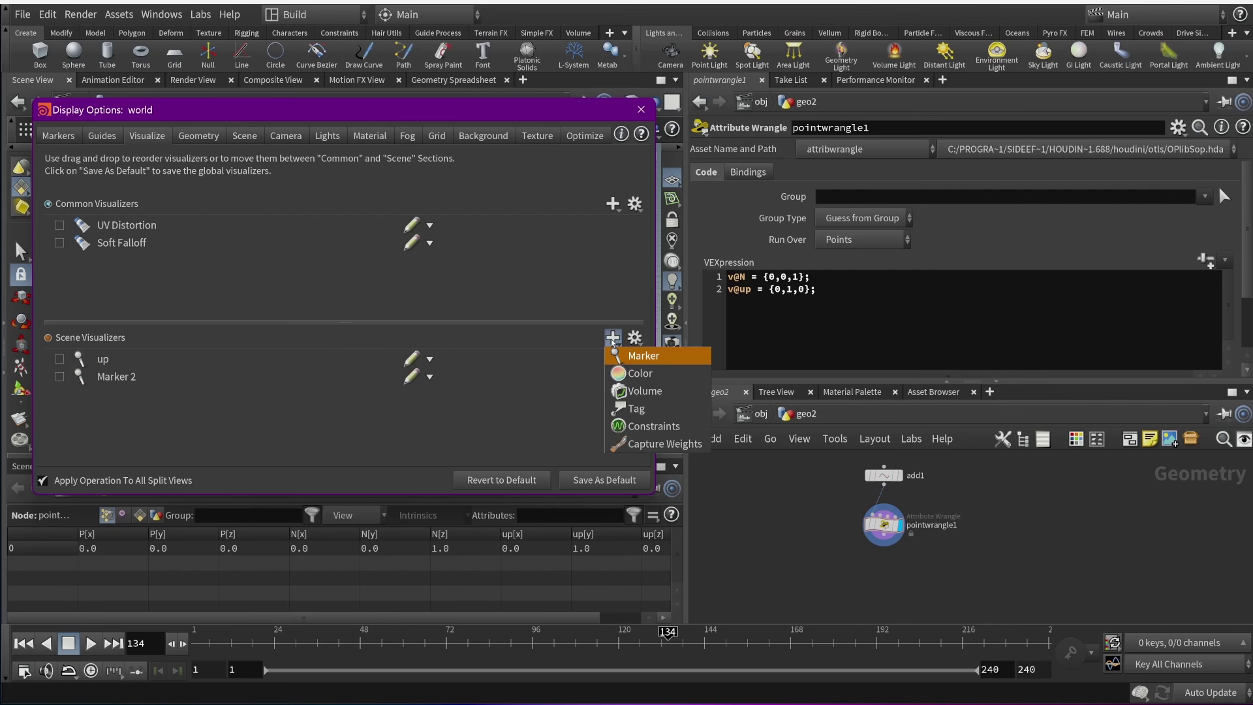
click(633, 354)
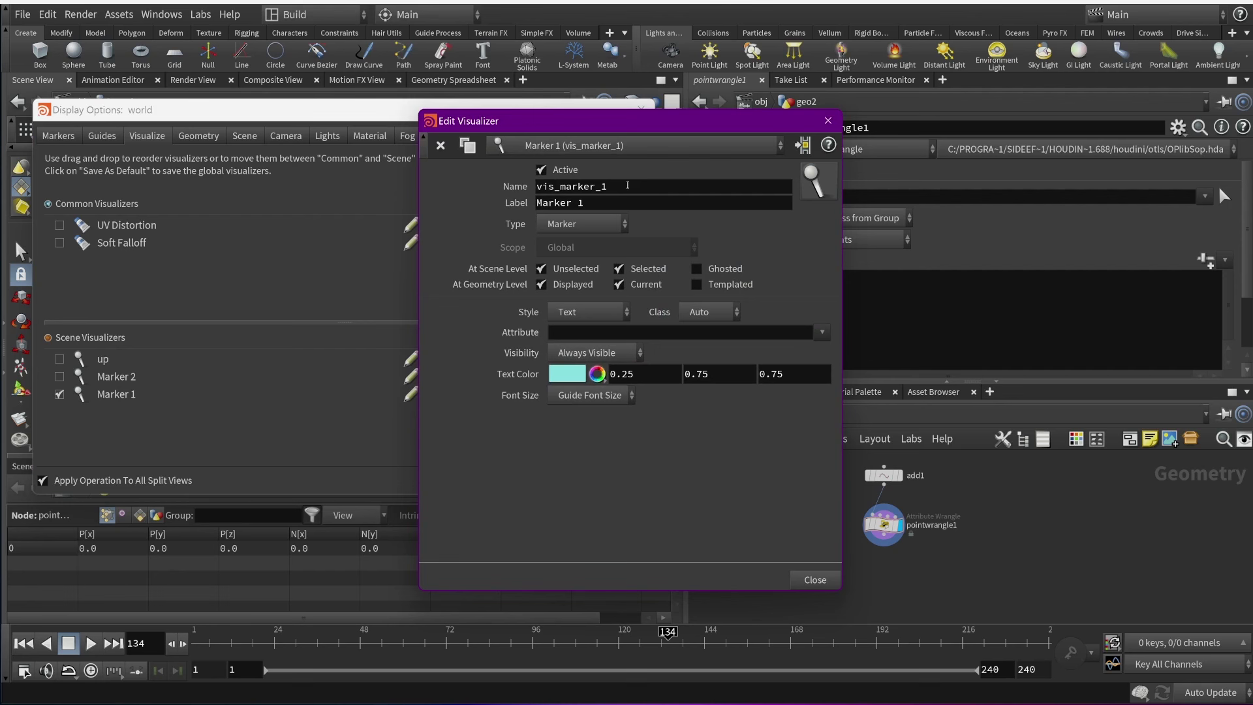
Name the new marker visualizer up2 and label it up
double_click(602, 186)
text(up2)
key(Tab)
text(up)
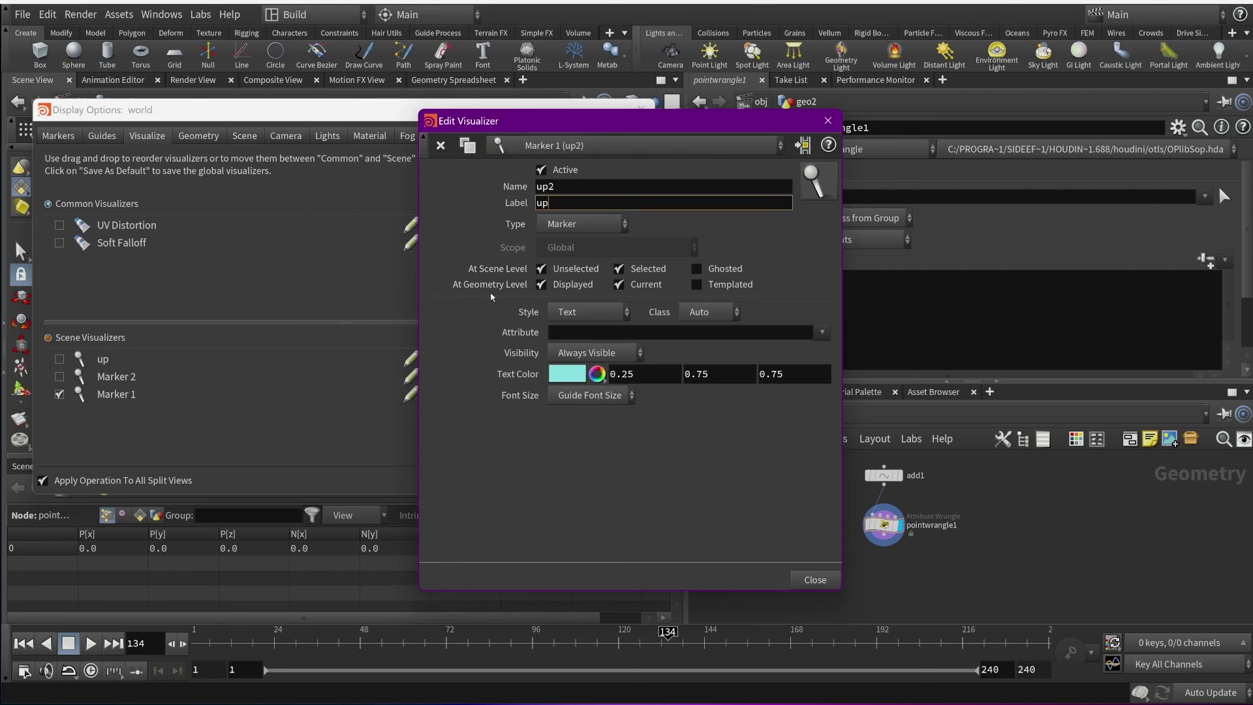
Set the up2 visualizer's attribute to up and its style to Vector, and close its editor
click(621, 334)
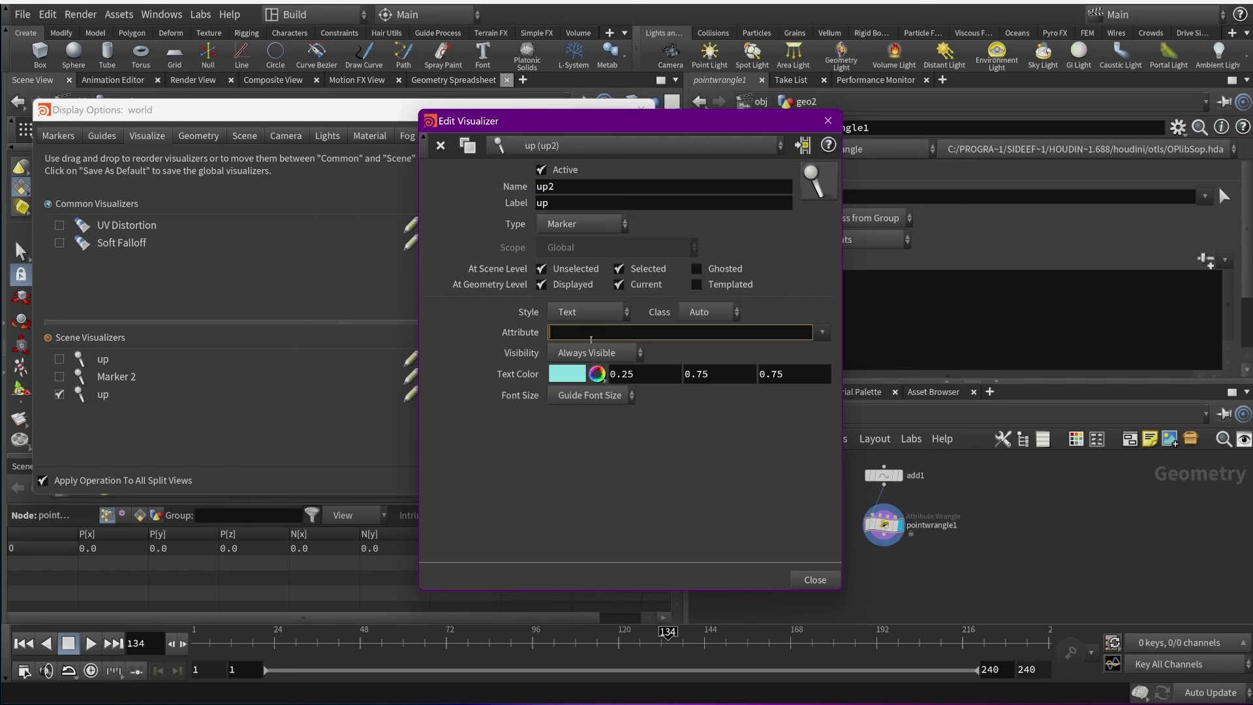
text(up)
click(593, 312)
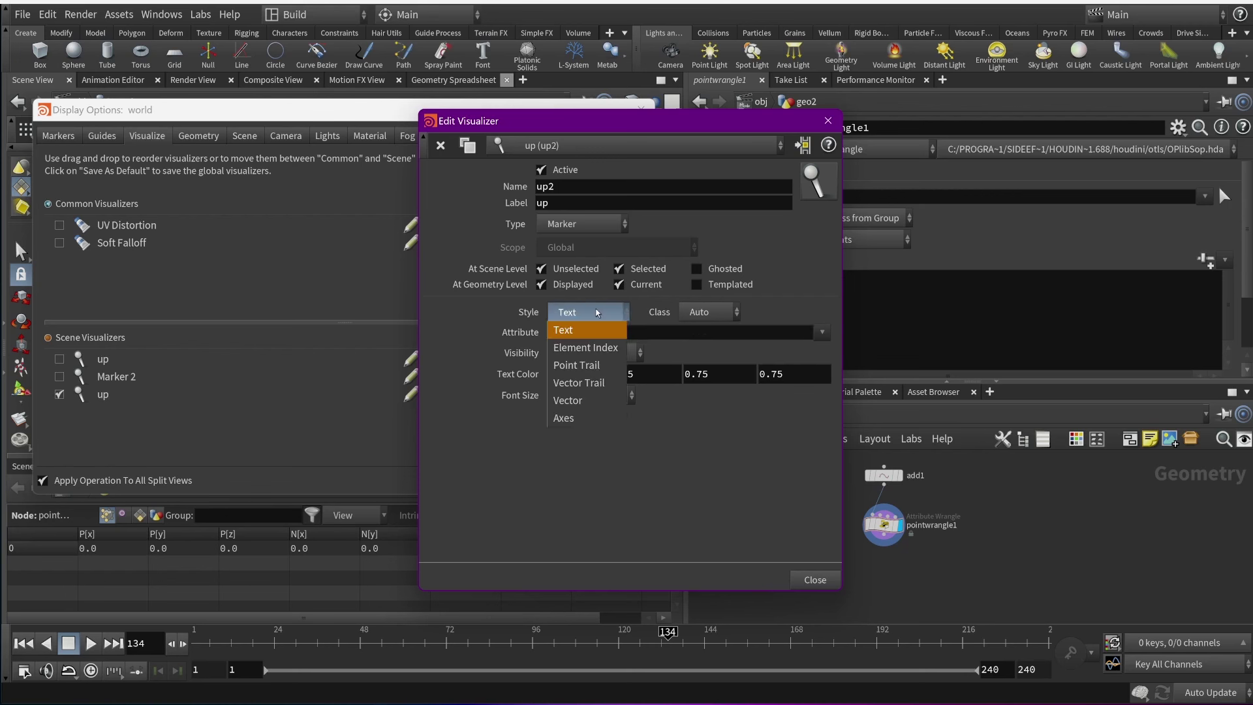
click(600, 401)
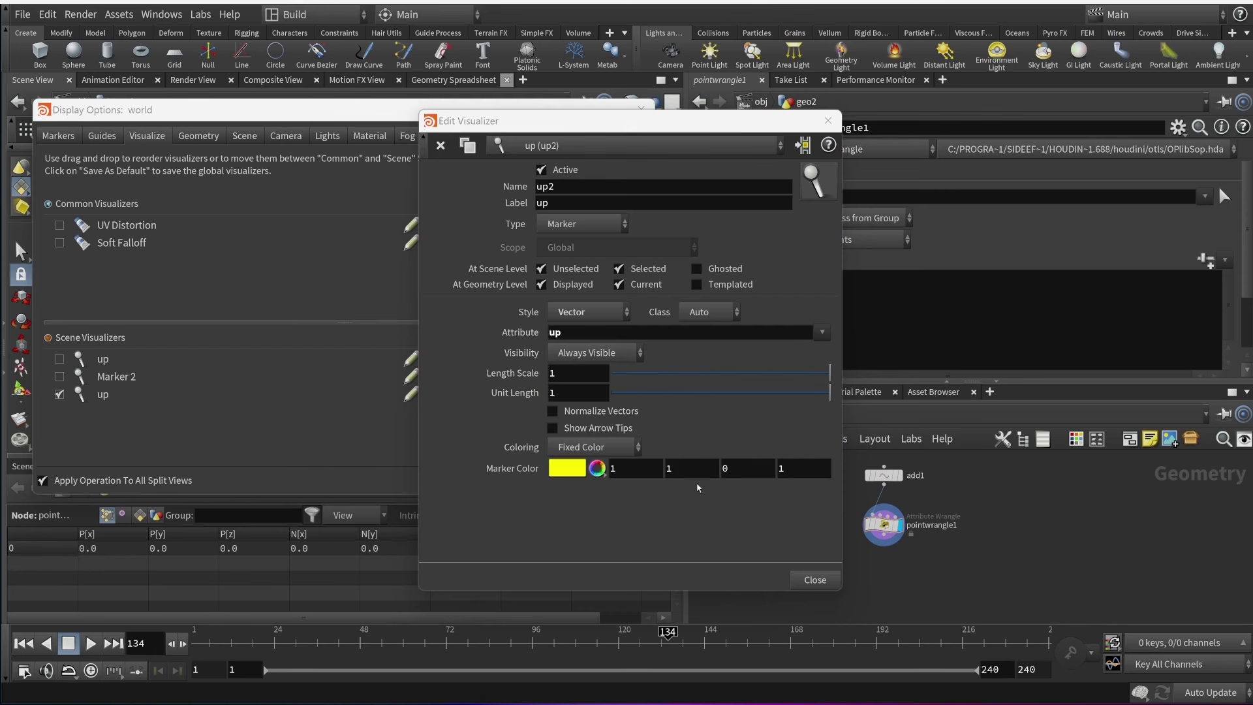
click(672, 545)
click(815, 579)
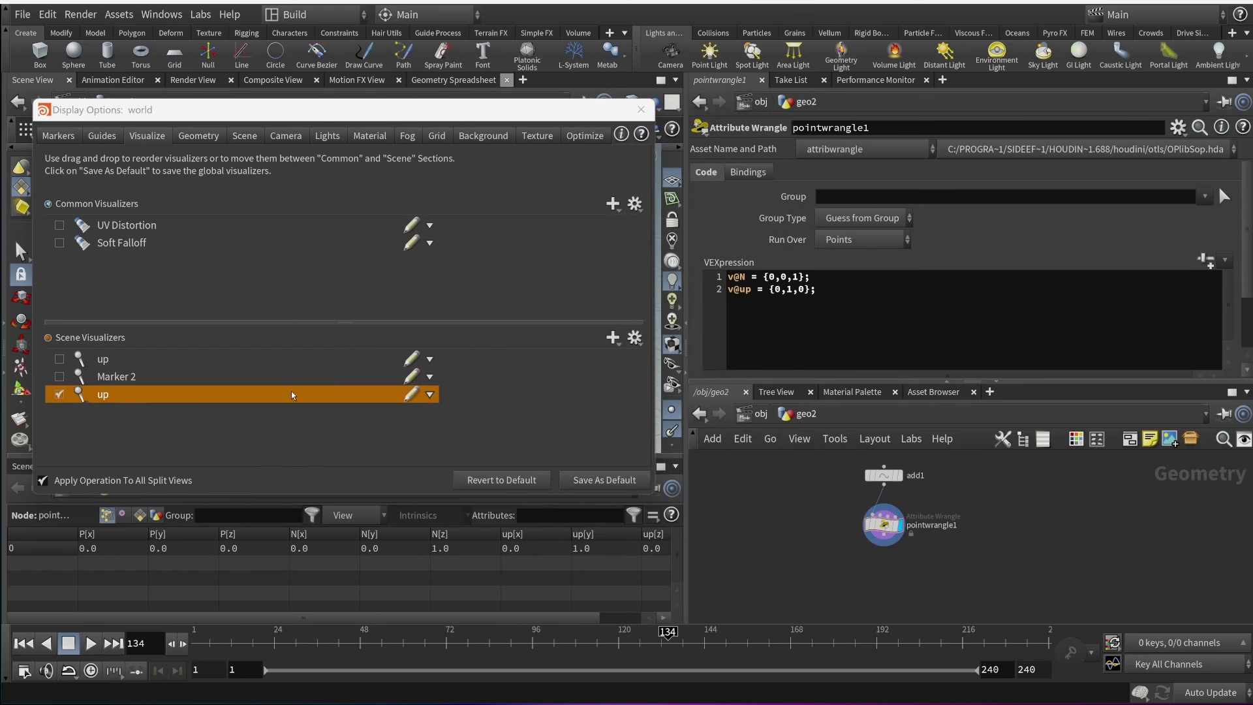
Change the label of the new up visualizer to up2 and close the display options
click(415, 394)
text(2)
key(Return)
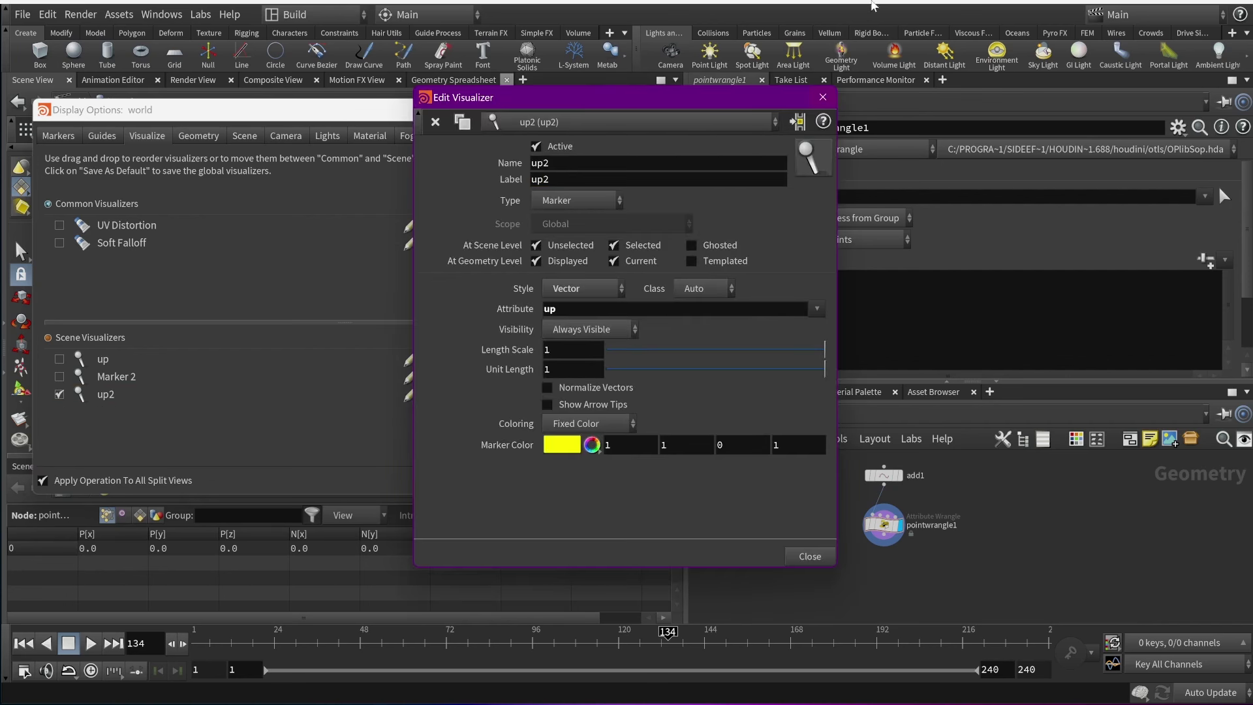
click(822, 97)
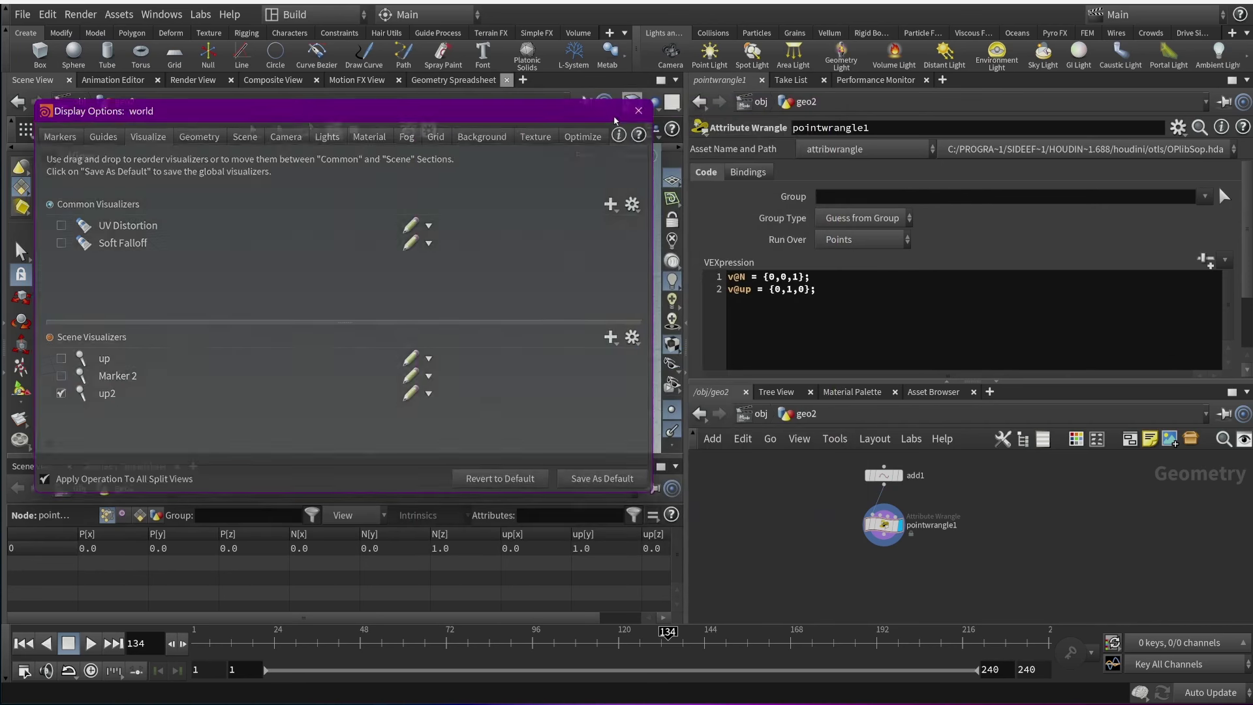
click(641, 109)
Add a Test Geometry: Rubber Toy node to the geo2 network beside the existing nodes
drag(455, 328, 363, 240)
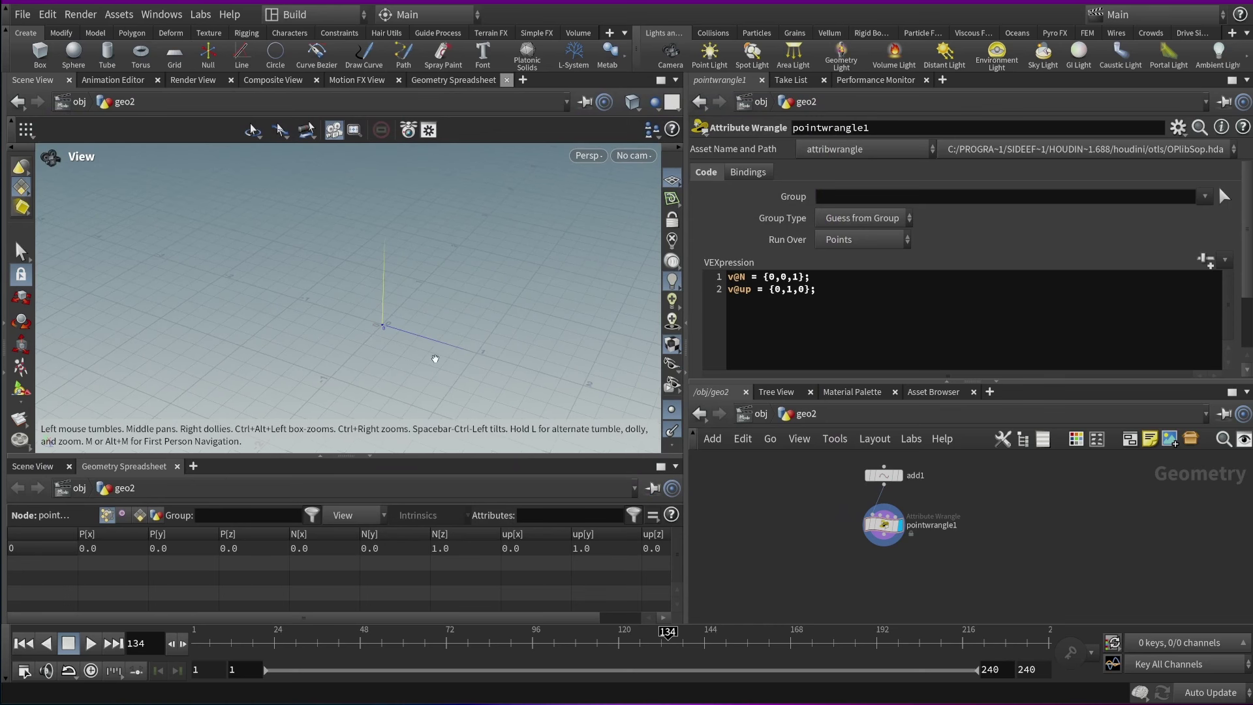
drag(434, 361, 365, 274)
scroll(924, 550, down, 3)
scroll(923, 550, up, 3)
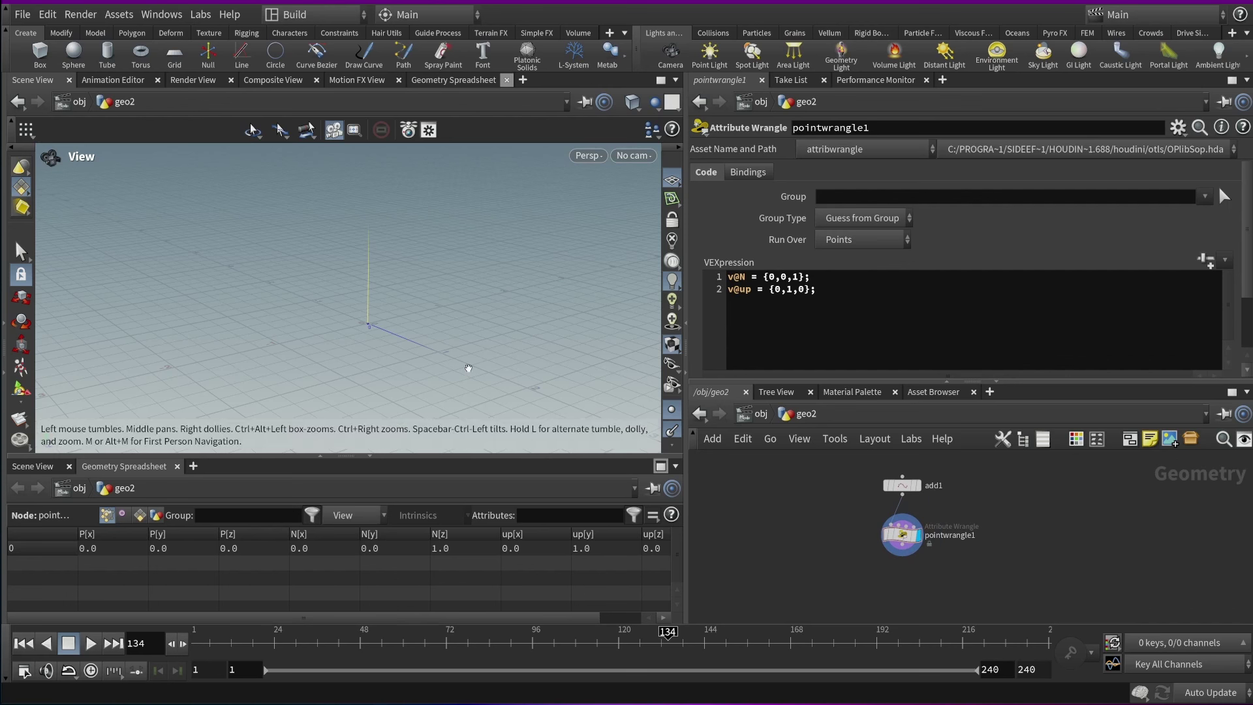
drag(354, 318, 405, 350)
middle_drag(1039, 616, 967, 584)
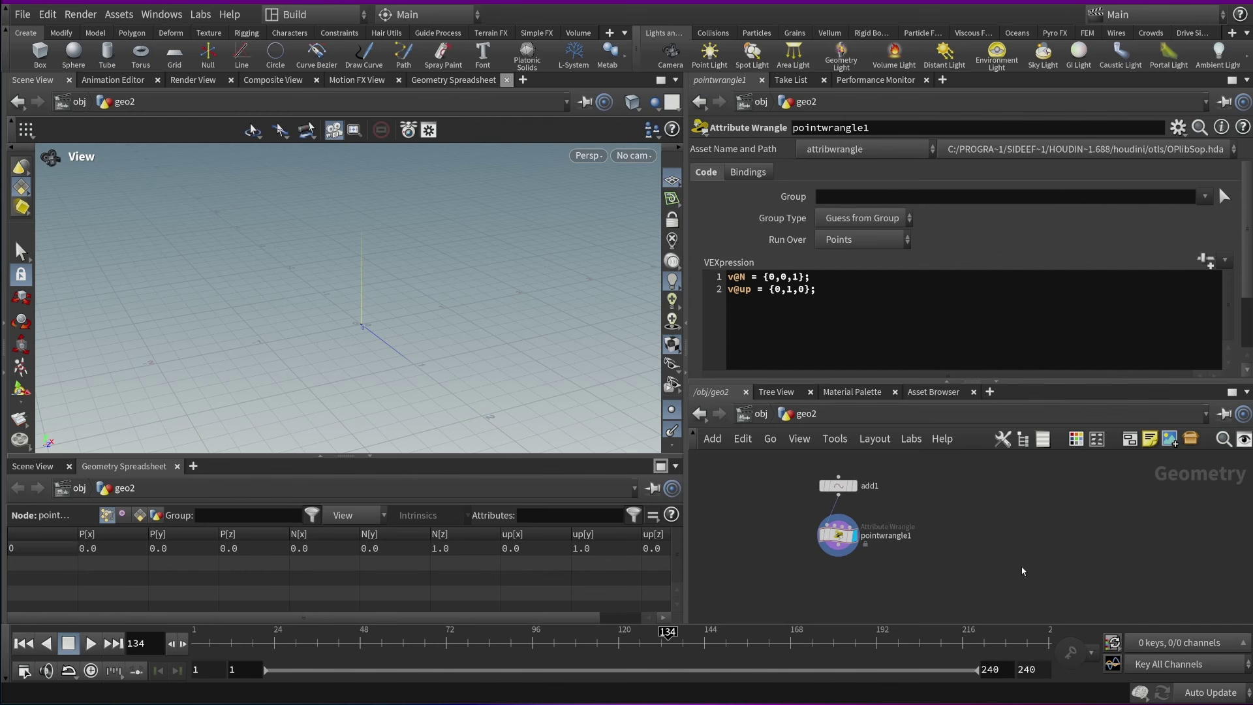
key(Tab)
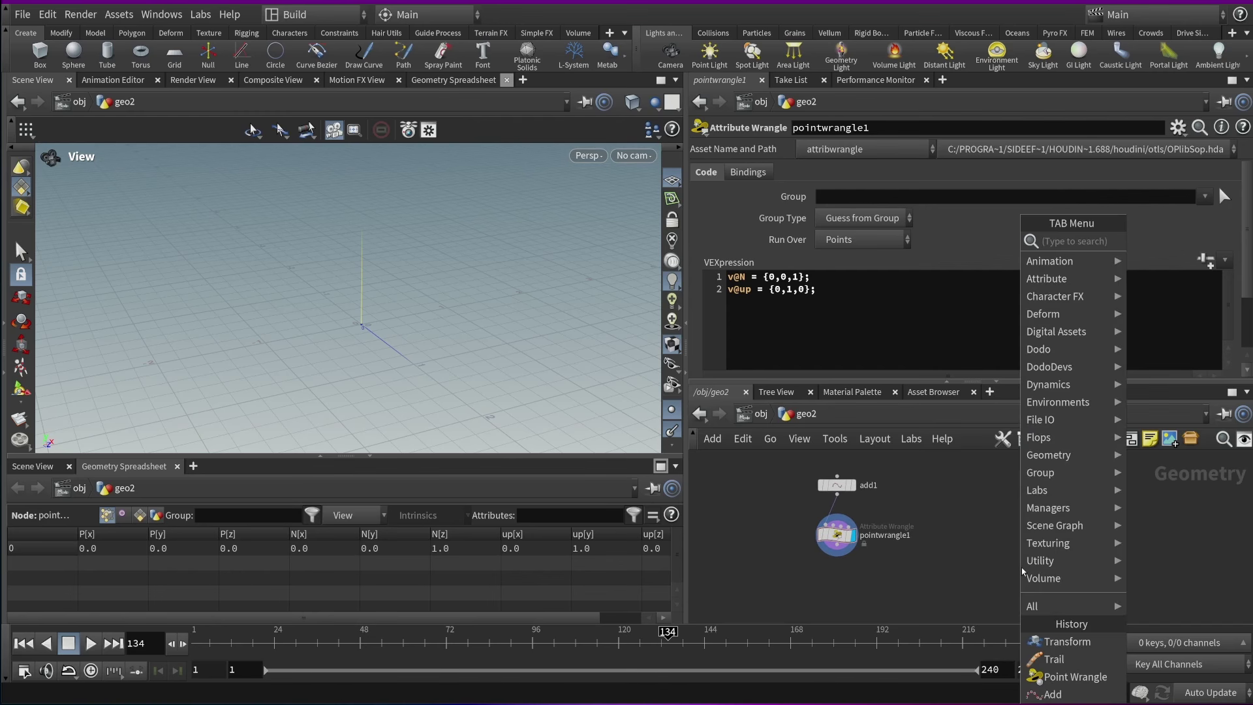
text(ro)
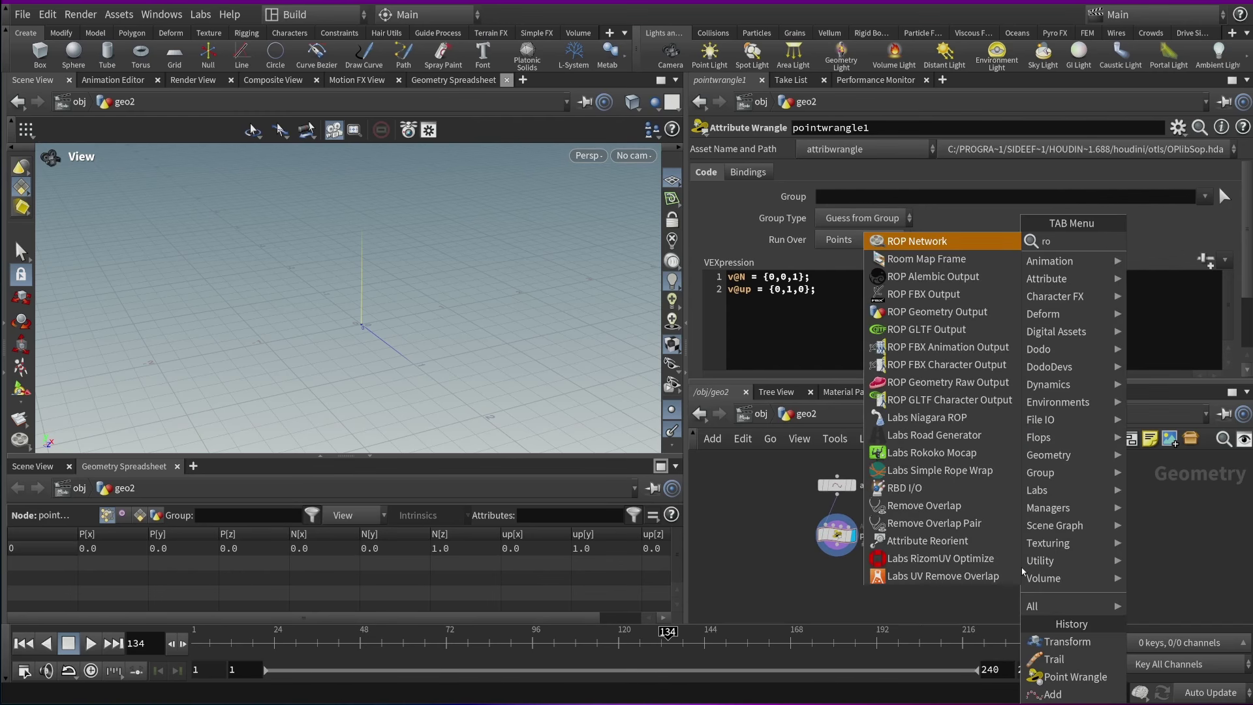
key(BackSpace)
text(ubber)
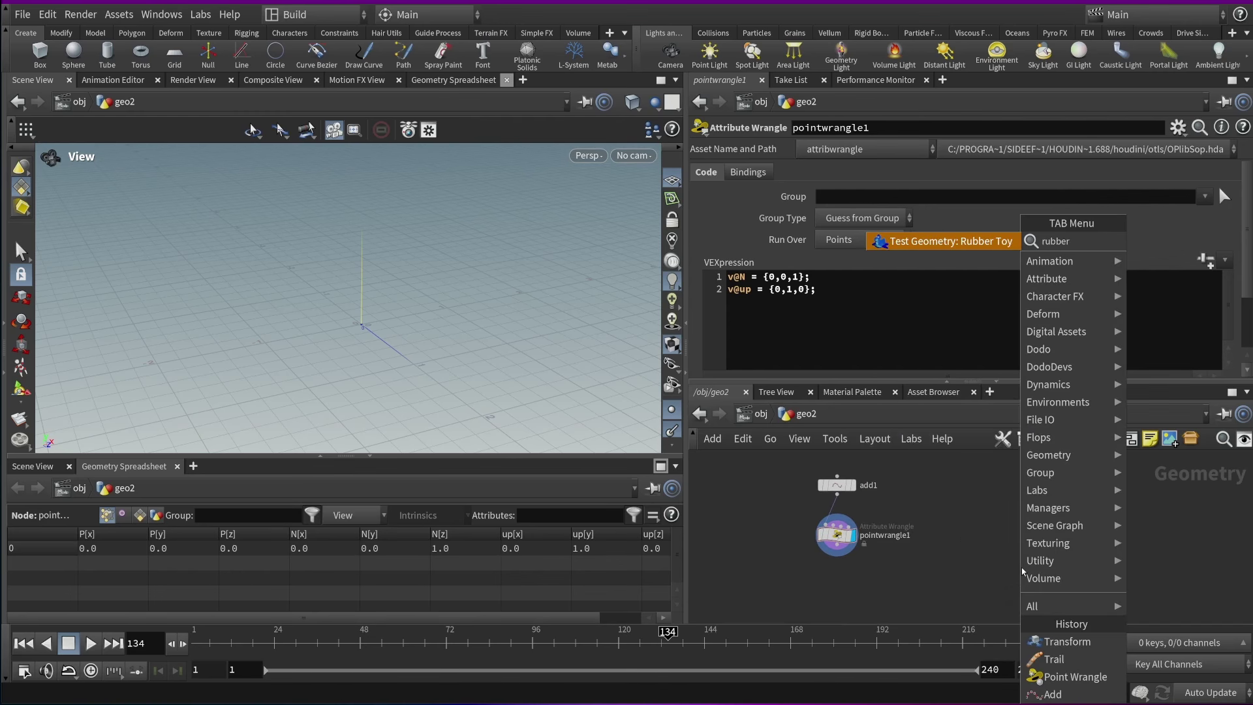
key(Return)
click(1006, 505)
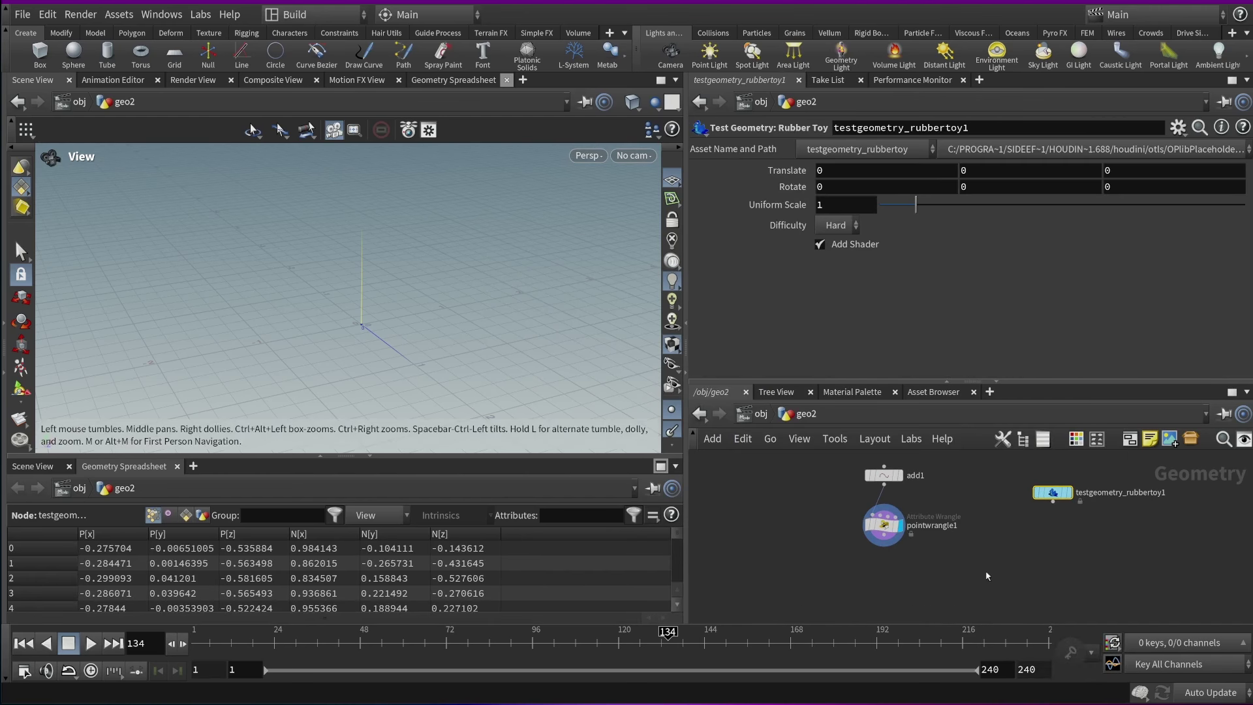
Display the rubber toy node in the viewport and turn off the point normals
click(1066, 492)
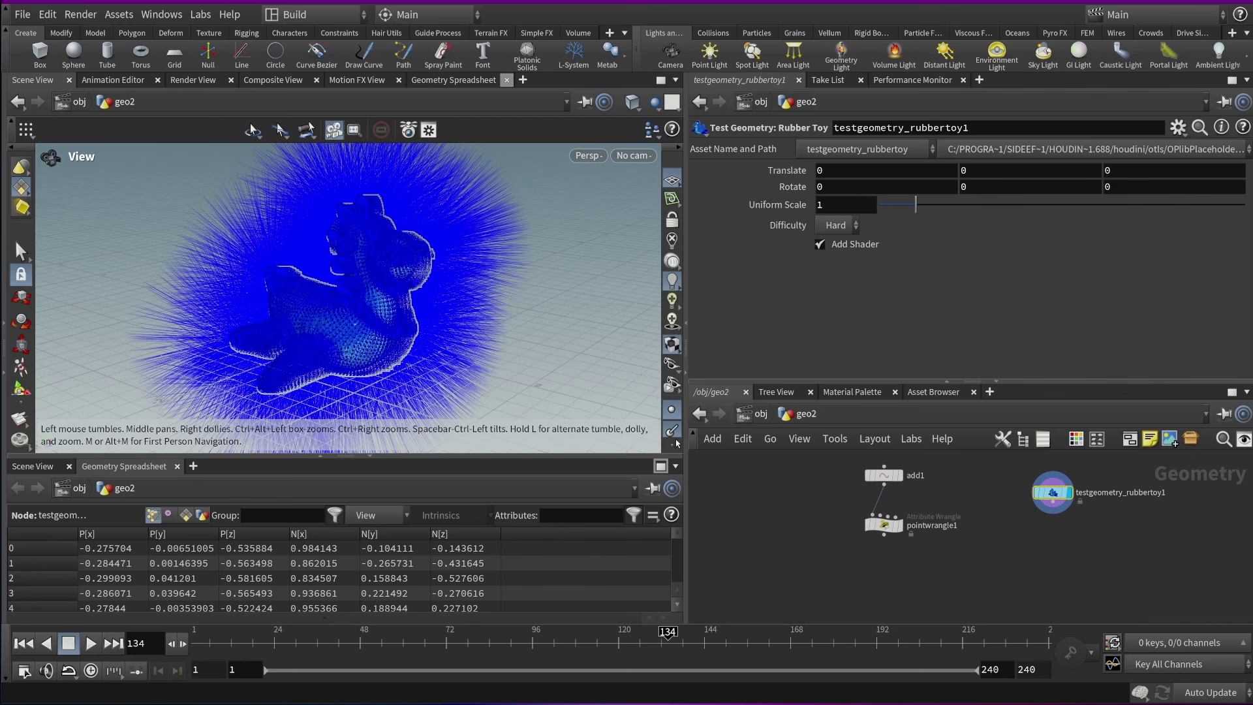
scroll(672, 398, down, 1)
click(672, 409)
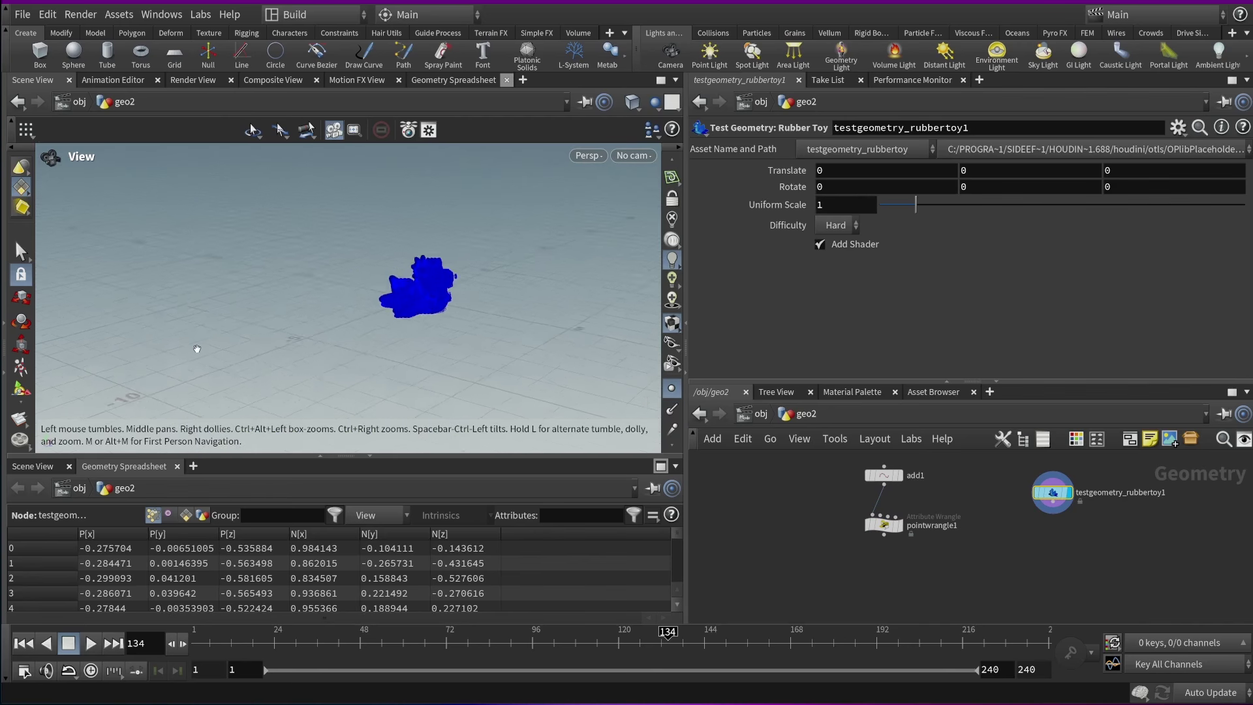
drag(418, 280, 370, 331)
drag(408, 290, 442, 287)
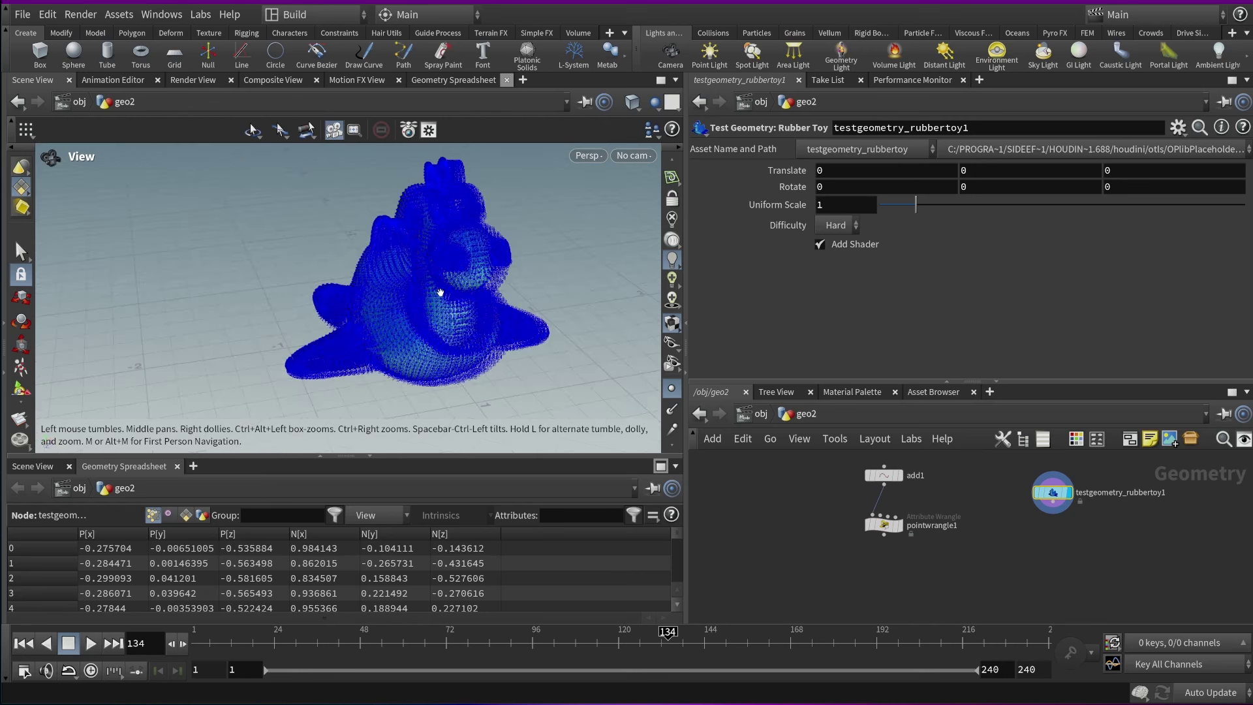
Turn off the point markers in the viewport so that the rubber toy's surface can be seen
key(d)
key(d)
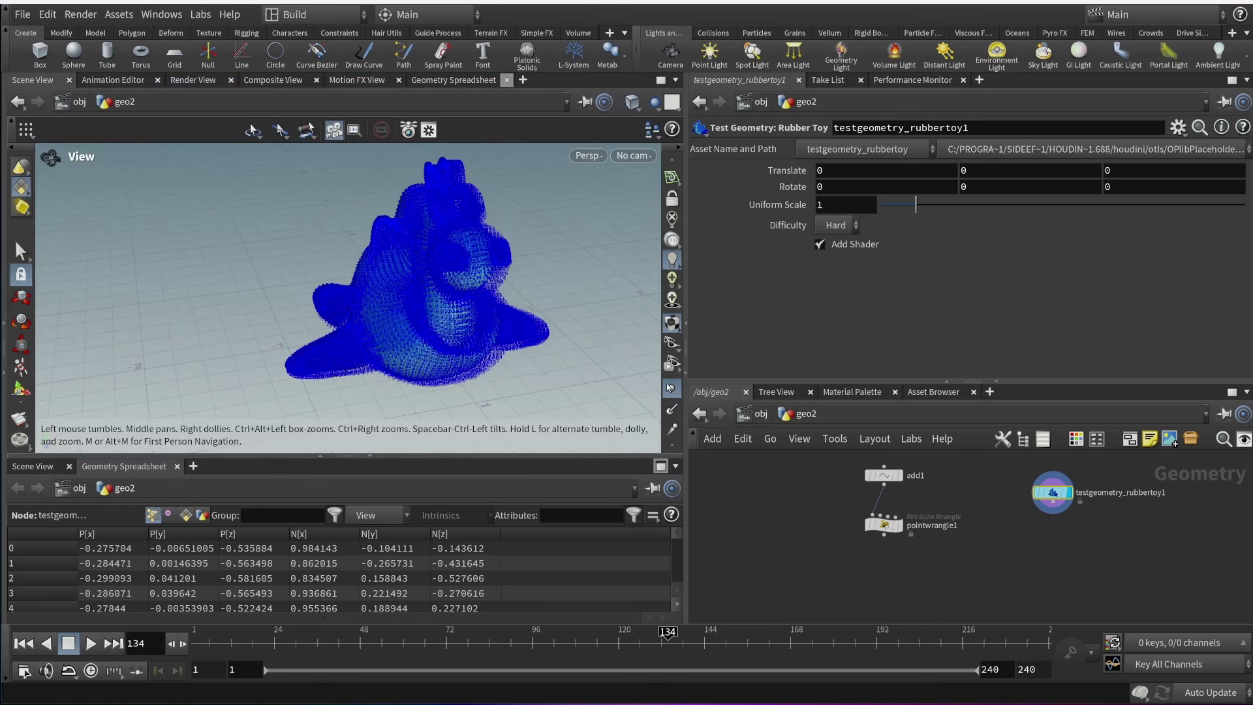
drag(587, 363, 656, 382)
scroll(673, 391, down, 1)
scroll(673, 391, down, 3)
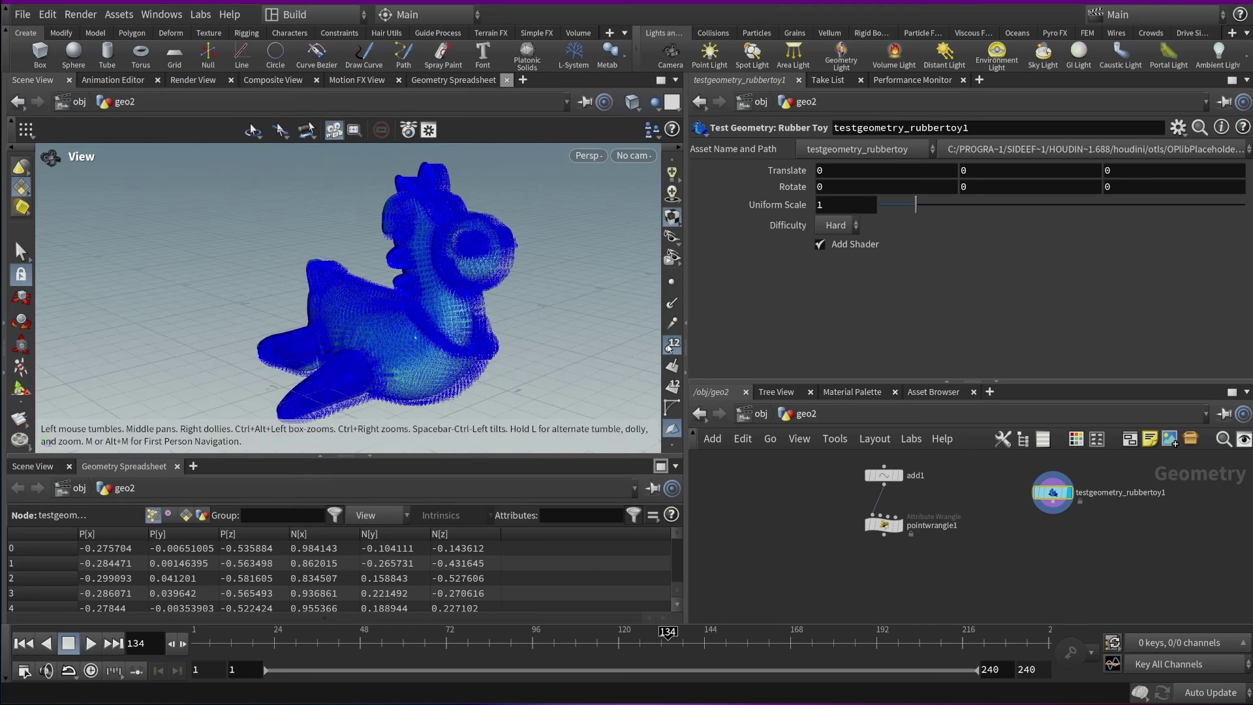
click(672, 329)
scroll(308, 322, down, 3)
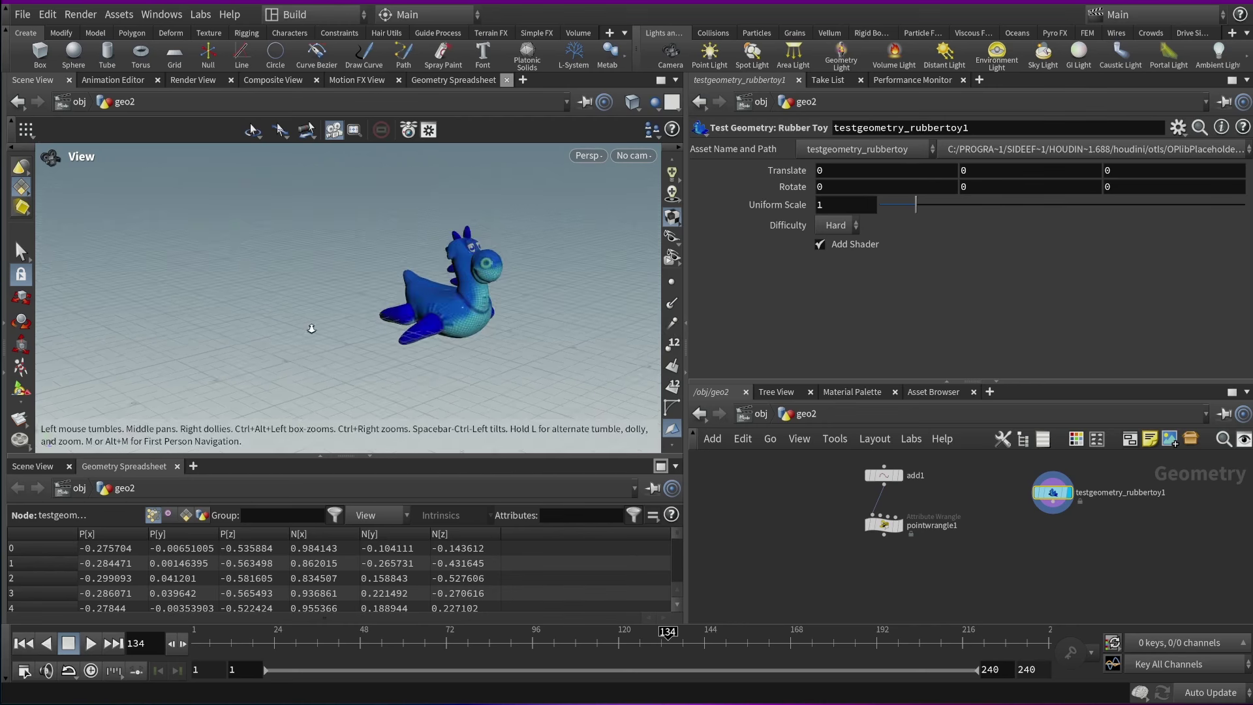
Add a Copy to Points node below pointwrangle1 in the network
key(Tab)
text(attr)
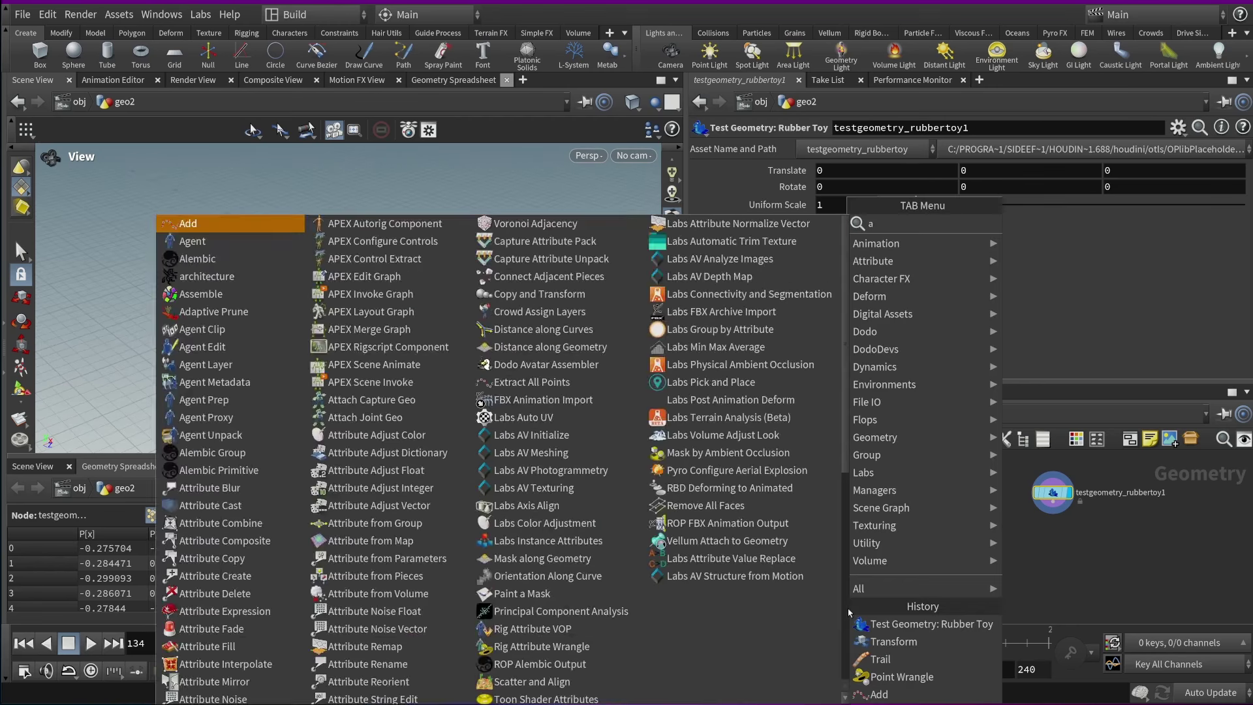
key(BackSpace)
key(BackSpace)
key(BackSpace)
key(BackSpace)
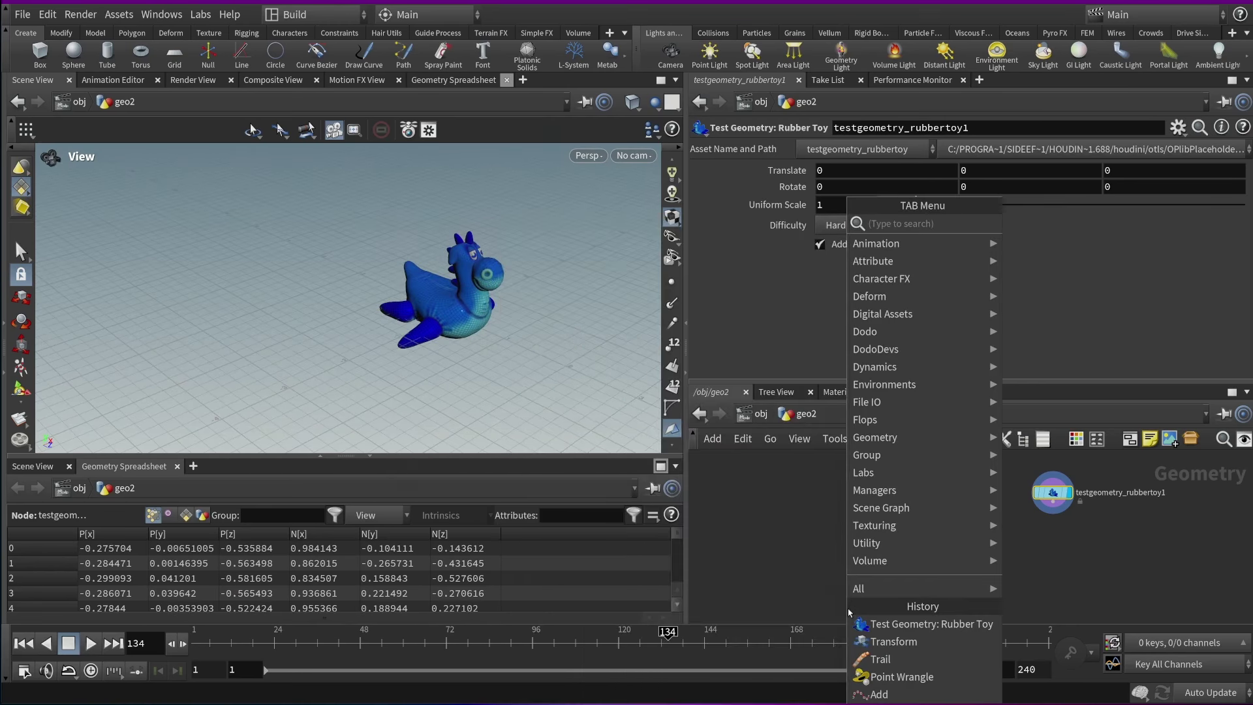
text(copytopo)
click(861, 675)
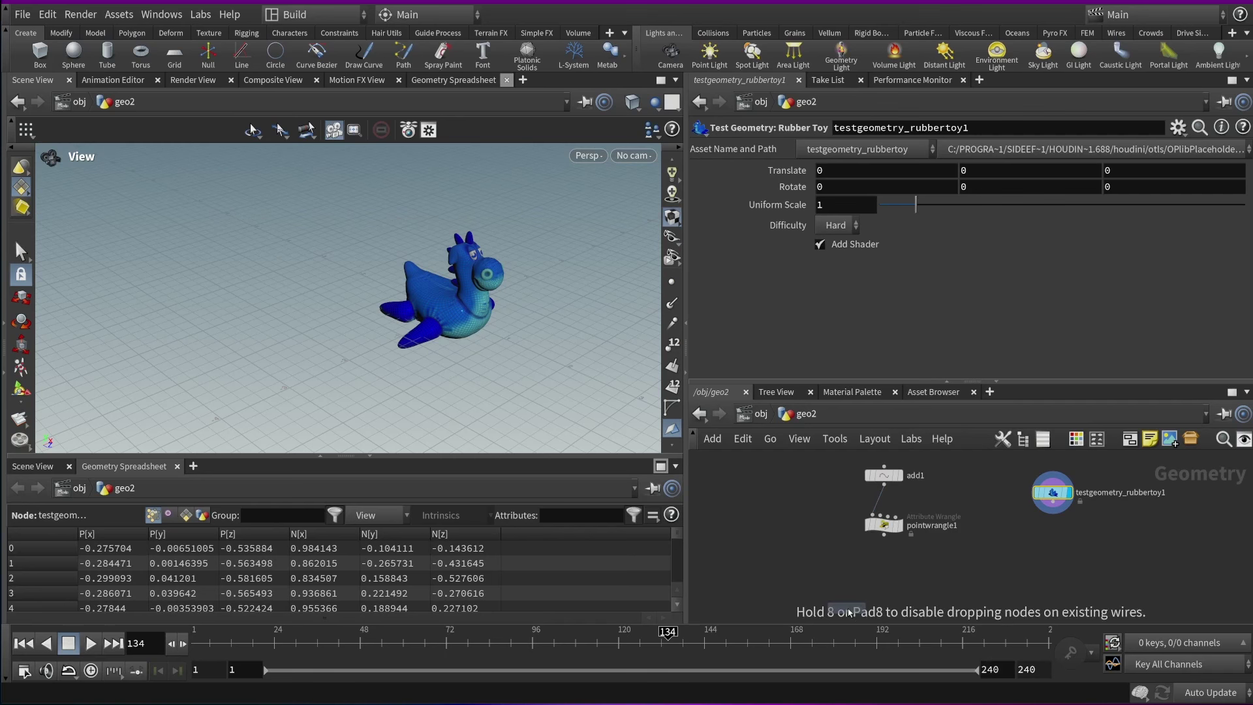
click(907, 588)
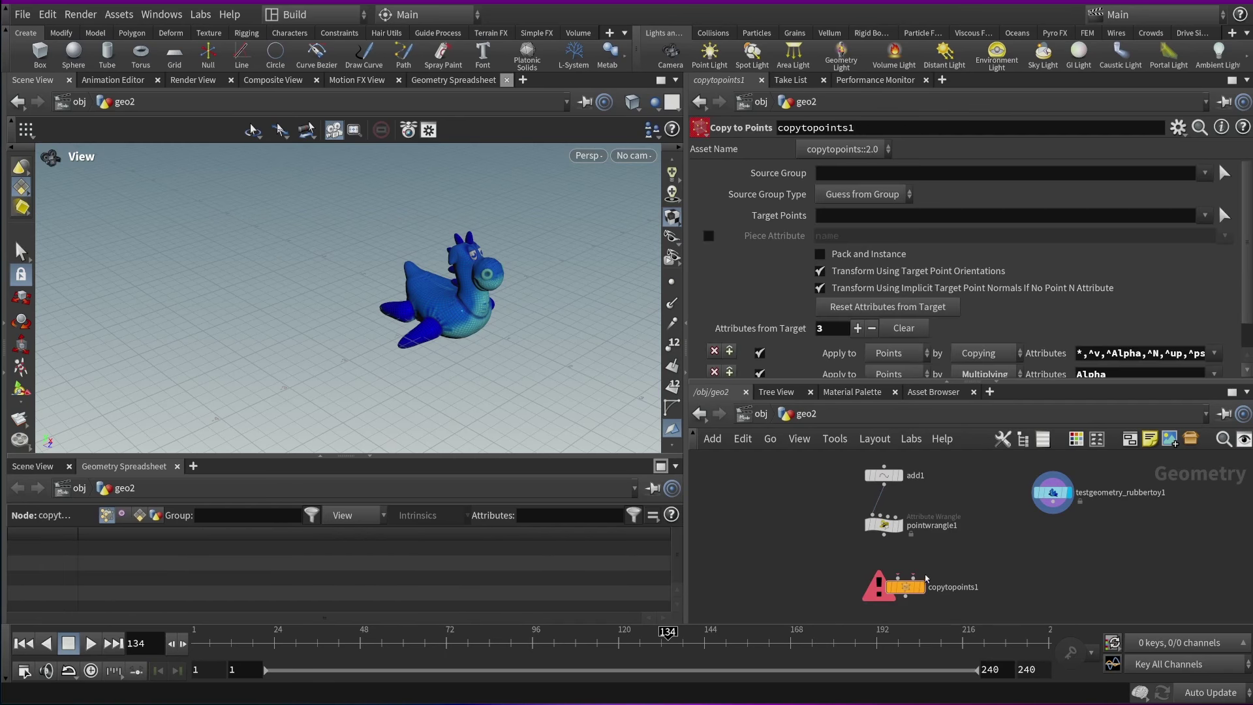
Wire the rubber toy into copytopoints1's geometry input and pointwrangle1 into its target points input, and display copytopoints1
click(915, 576)
click(884, 536)
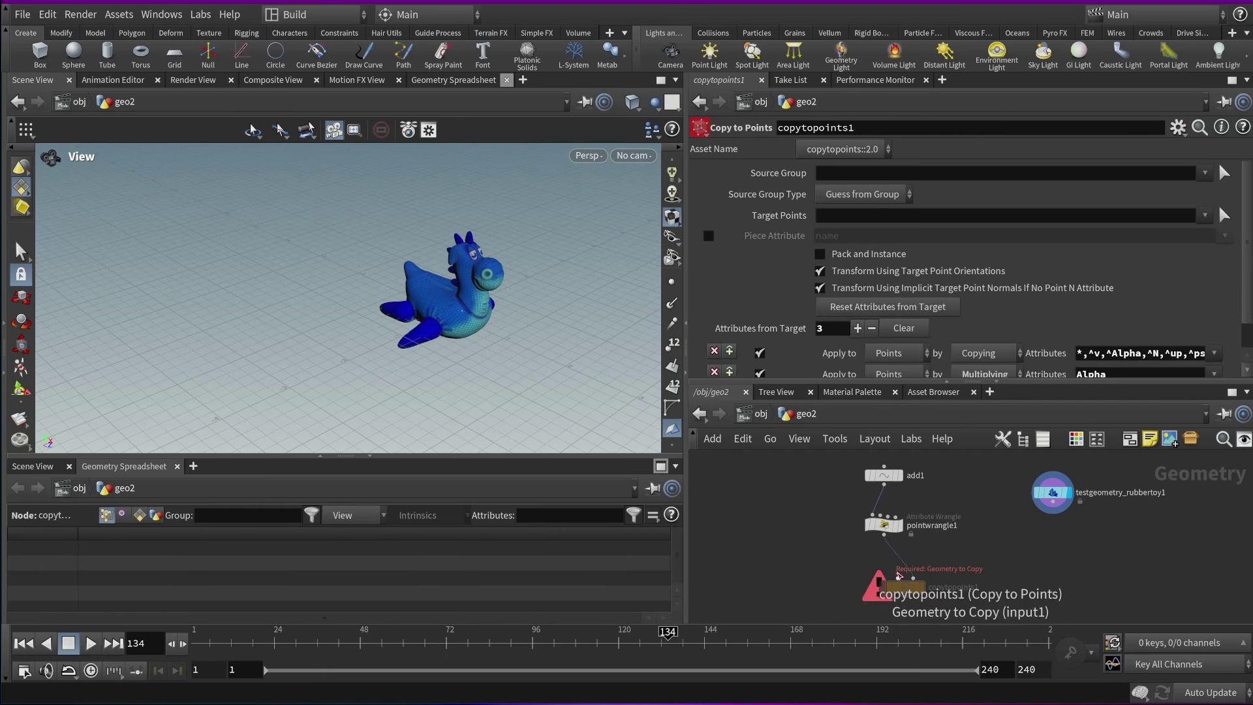
click(897, 576)
click(1051, 513)
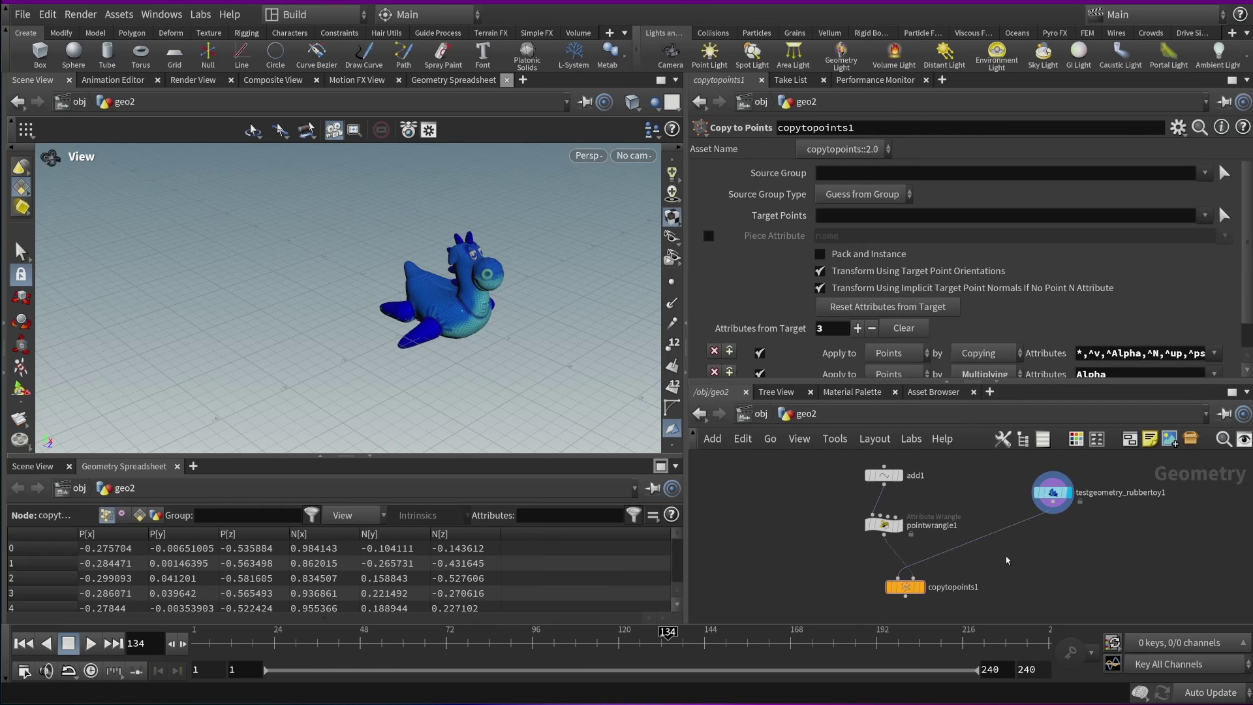
click(922, 587)
drag(506, 335, 412, 333)
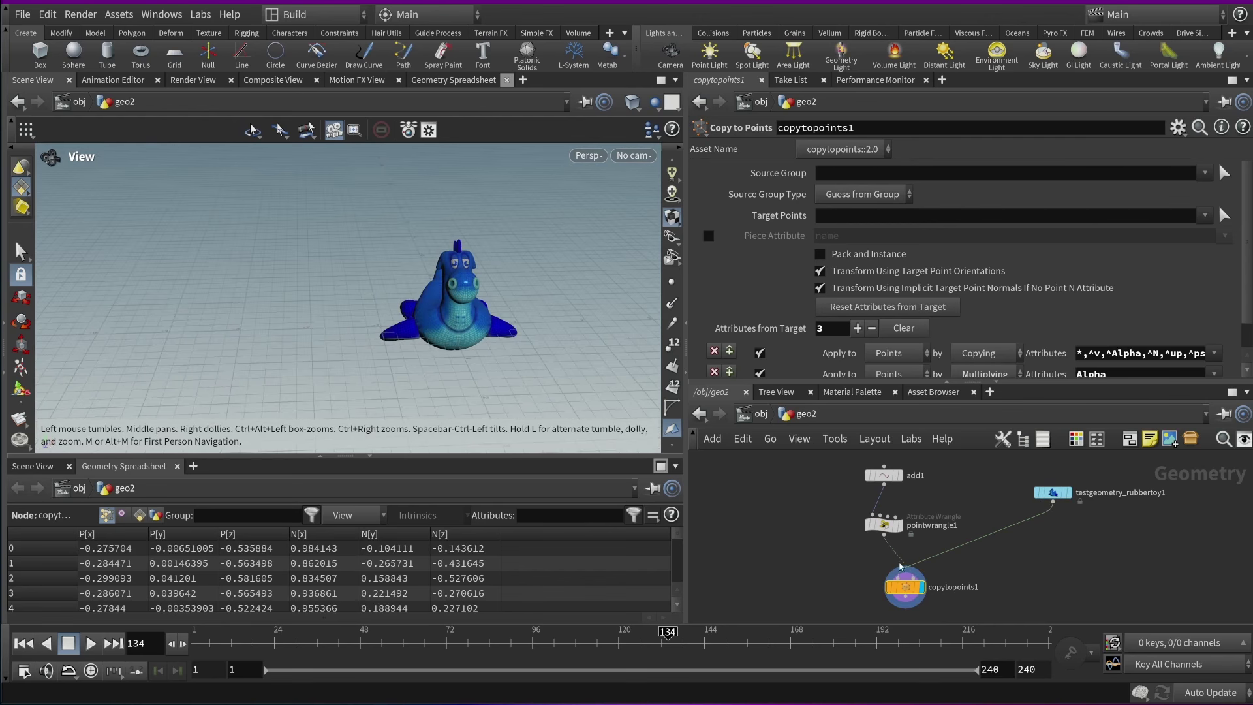
Move add1 and pointwrangle1 away from the rubber toy branch, and display pointwrangle1 with point normals turned on
click(1047, 489)
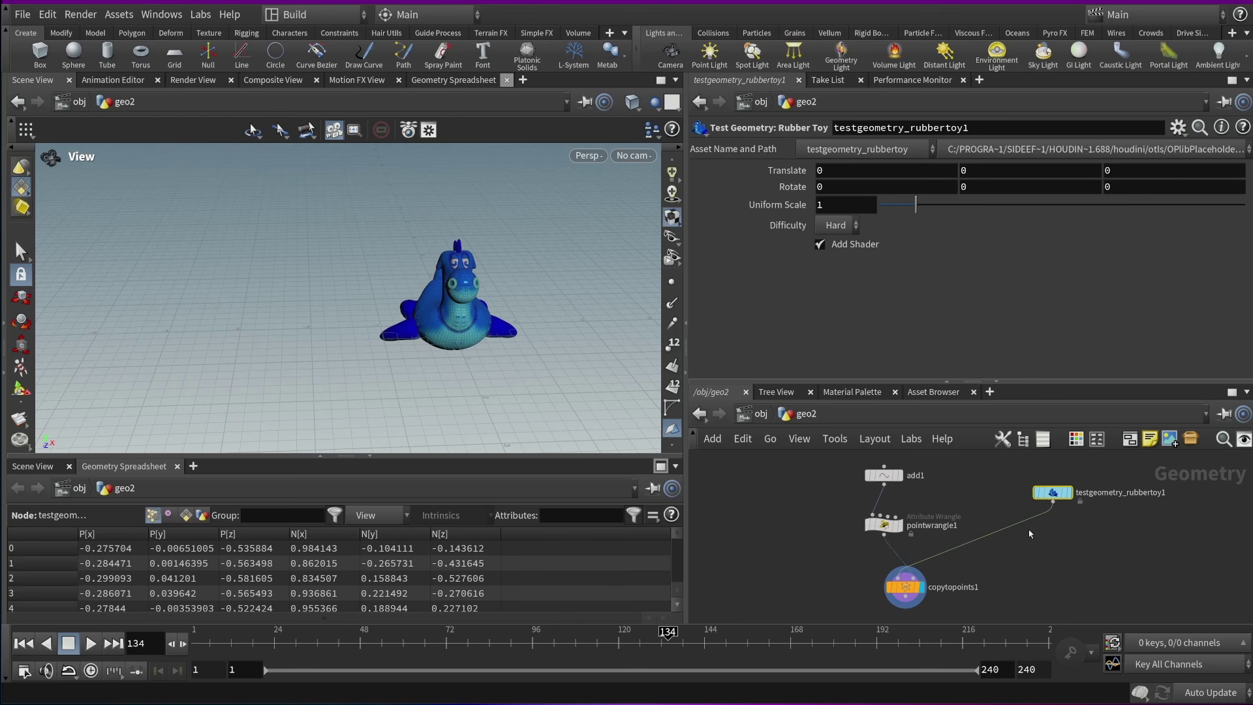
drag(793, 503, 916, 552)
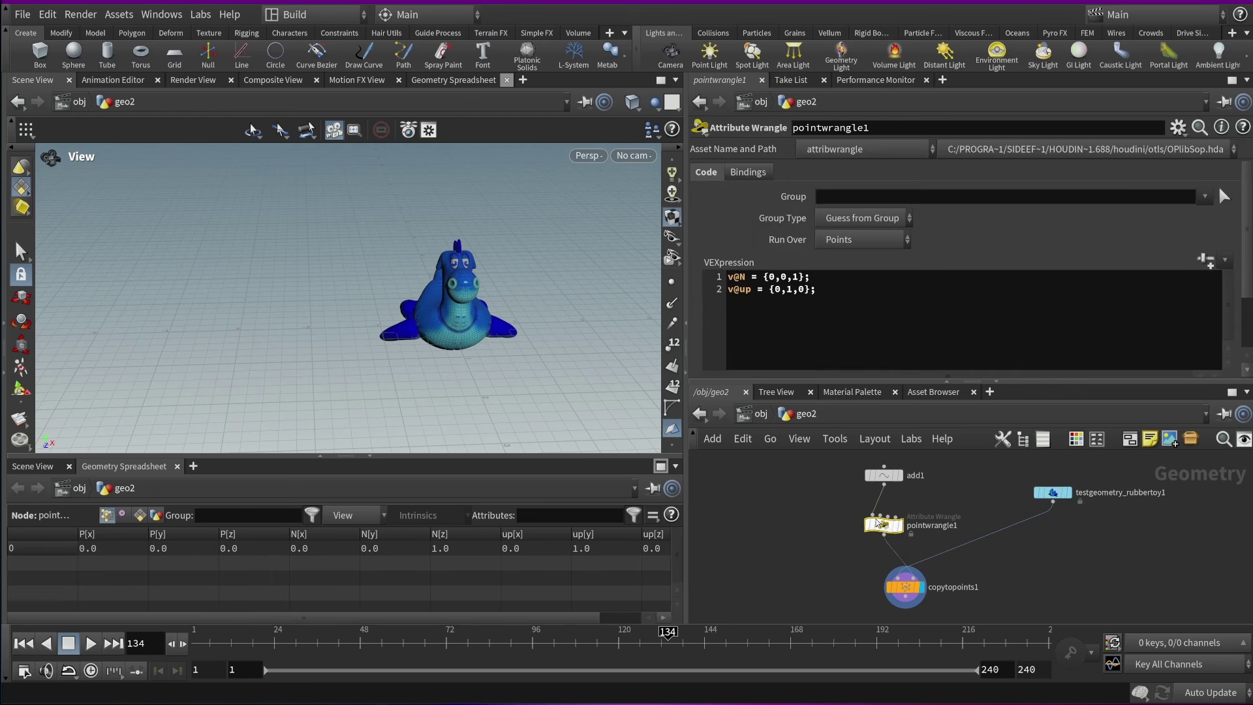
click(883, 476)
drag(851, 469, 831, 511)
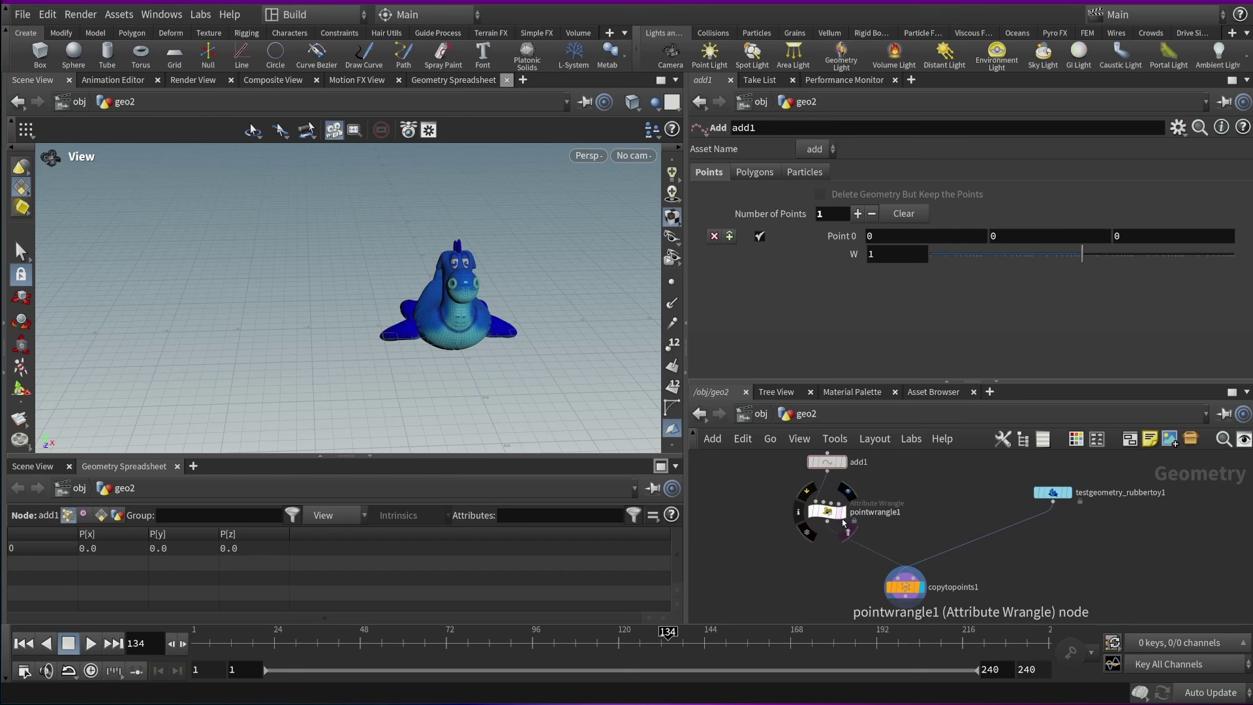
click(842, 510)
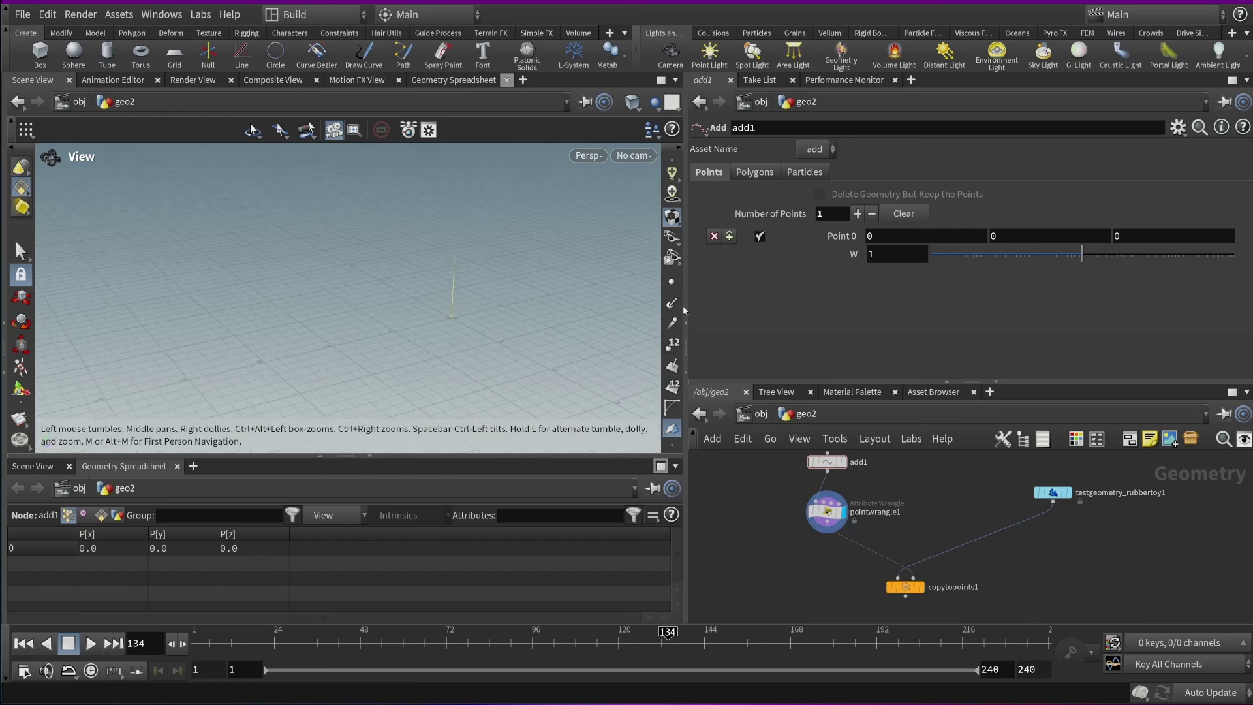
Add a Transform node to the network below pointwrangle1
key(Tab)
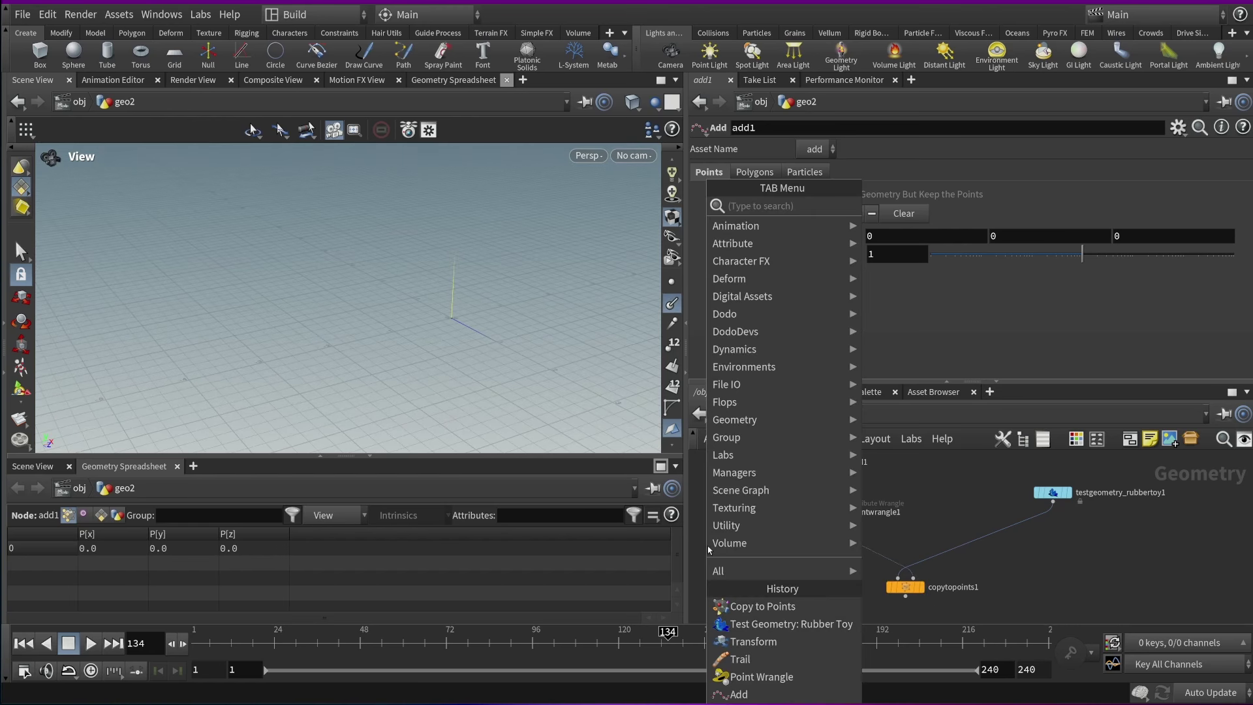
text(trans)
key(Return)
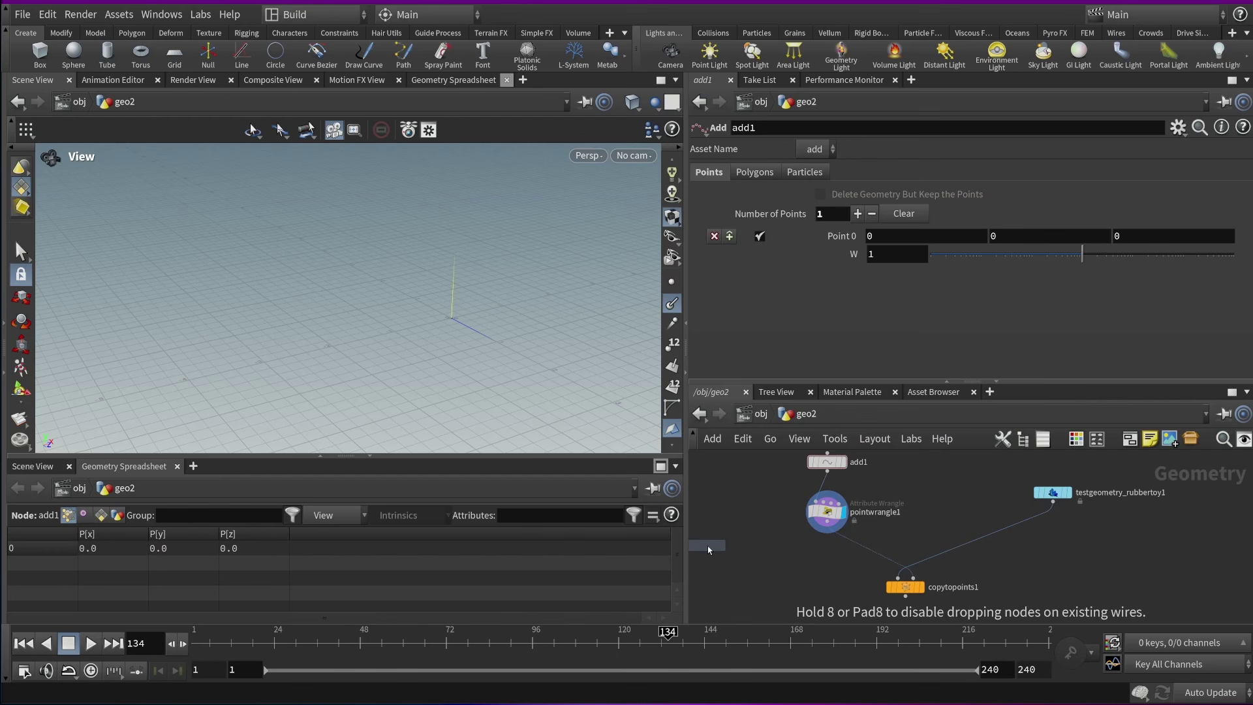
click(794, 561)
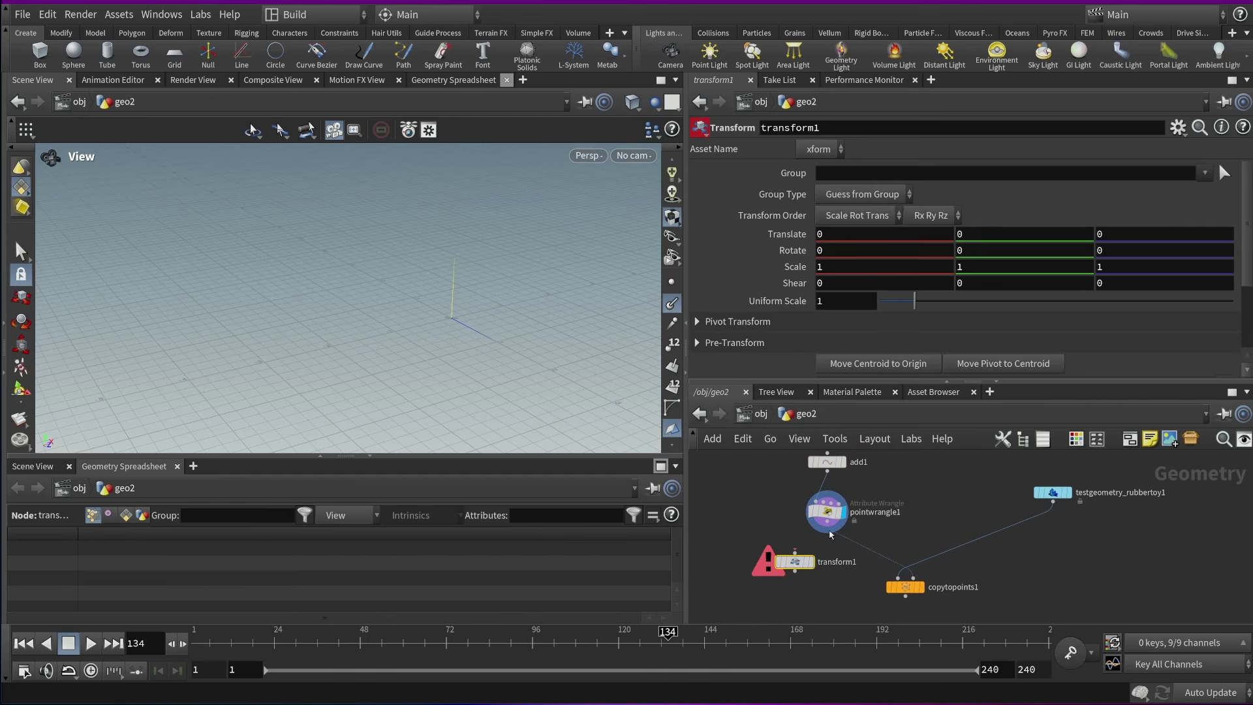
Connect pointwrangle1's output to the Transform node's input and display the Transform node
drag(804, 538, 796, 543)
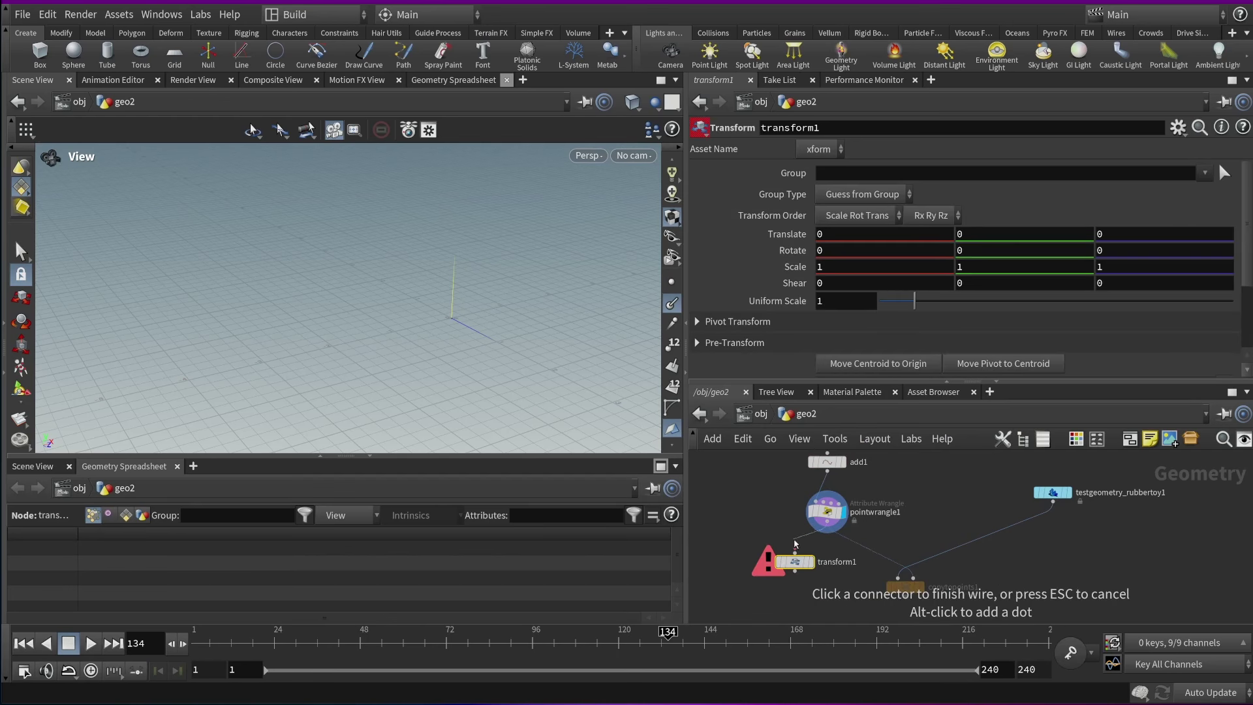
click(798, 554)
click(810, 561)
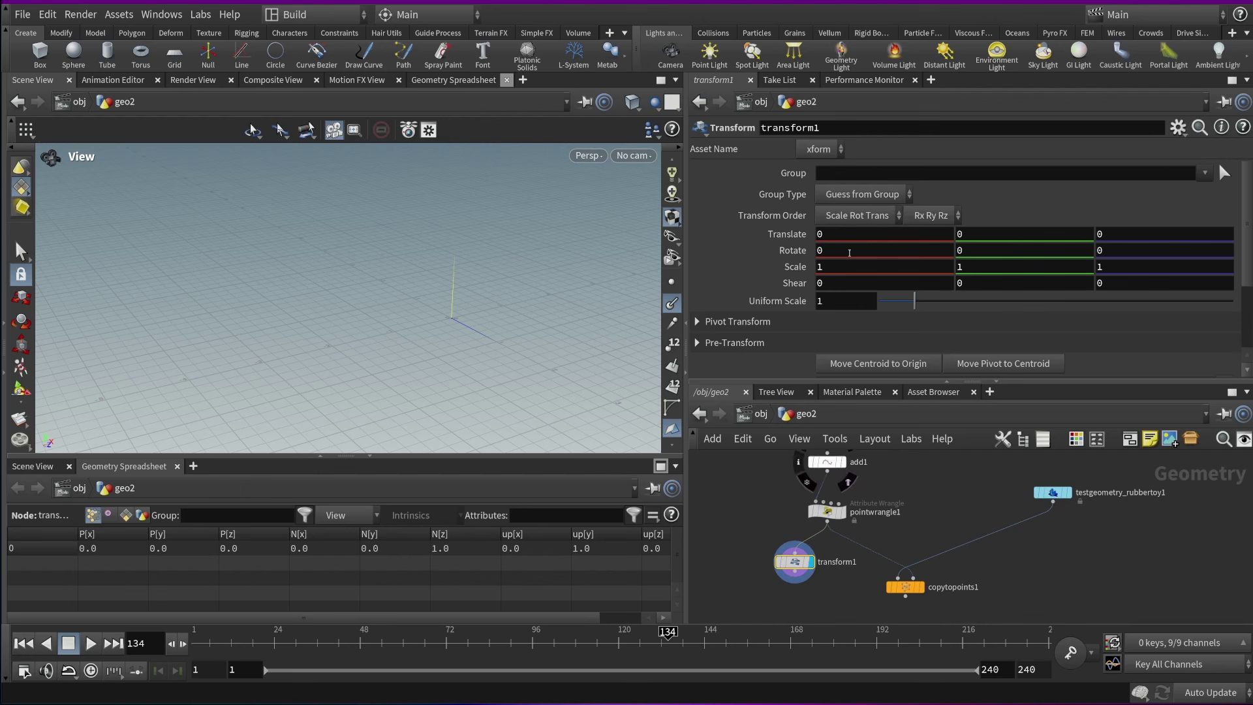
Set transform1's X rotation to 152.3, then display copytopoints1 and wire transform1 into its target points input
middle_drag(848, 253, 979, 194)
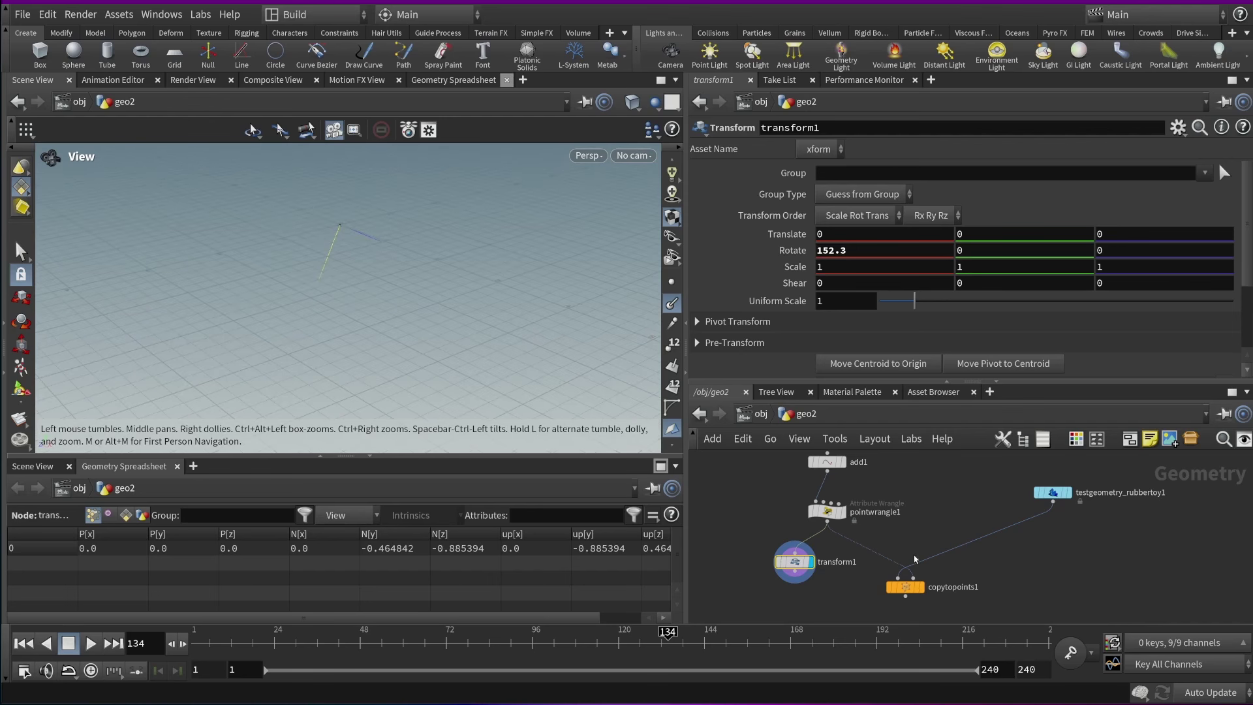
click(922, 594)
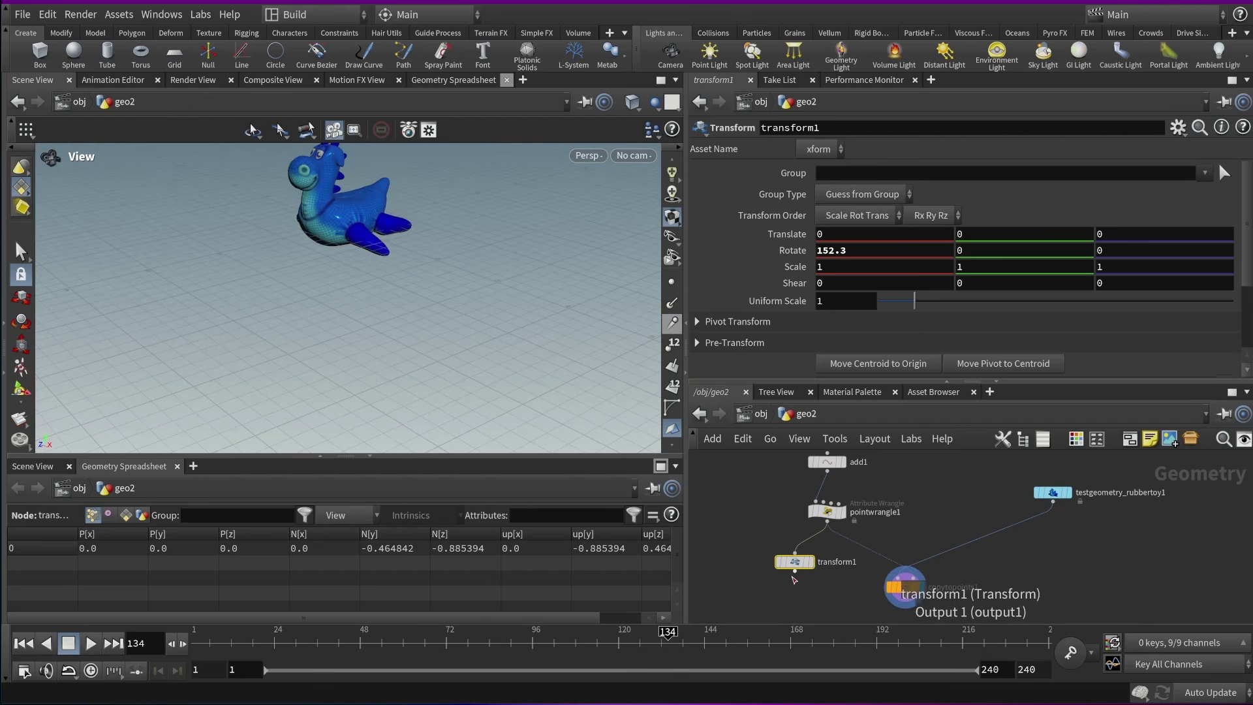
drag(795, 572, 911, 578)
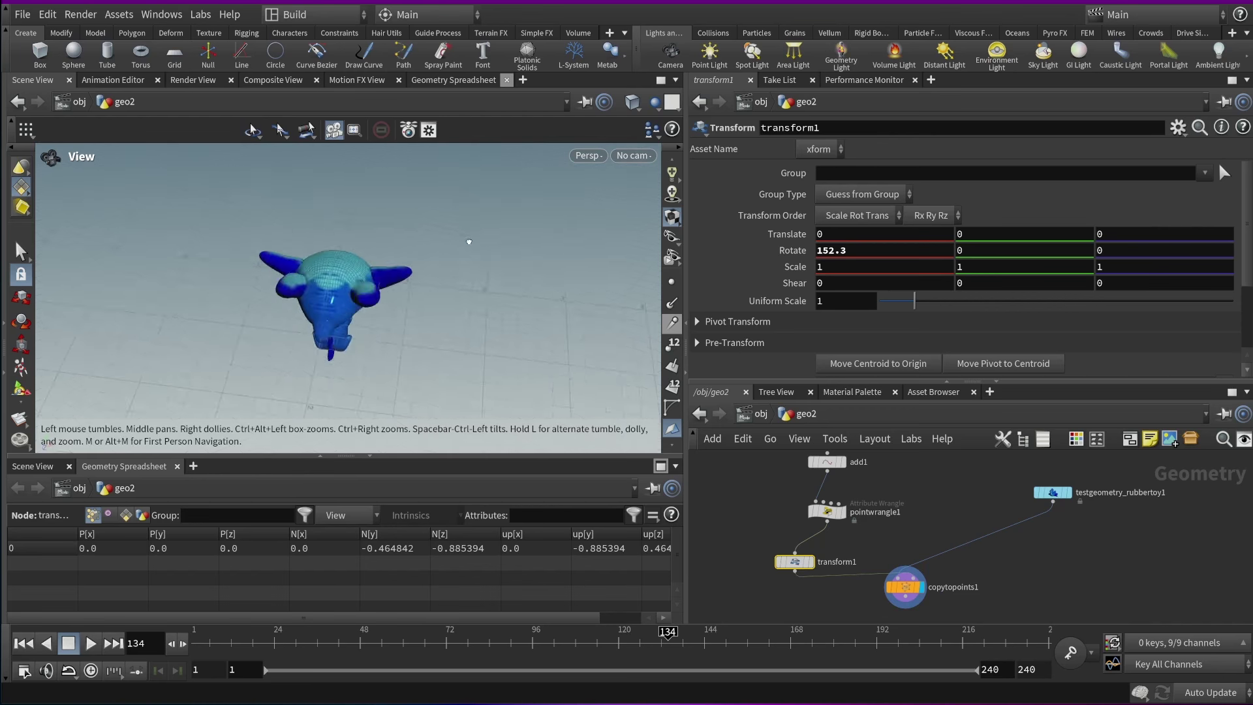
Align add1, pointwrangle1 and transform1 in a vertical column, and move copytopoints1 further away from them
scroll(780, 532, down, 2)
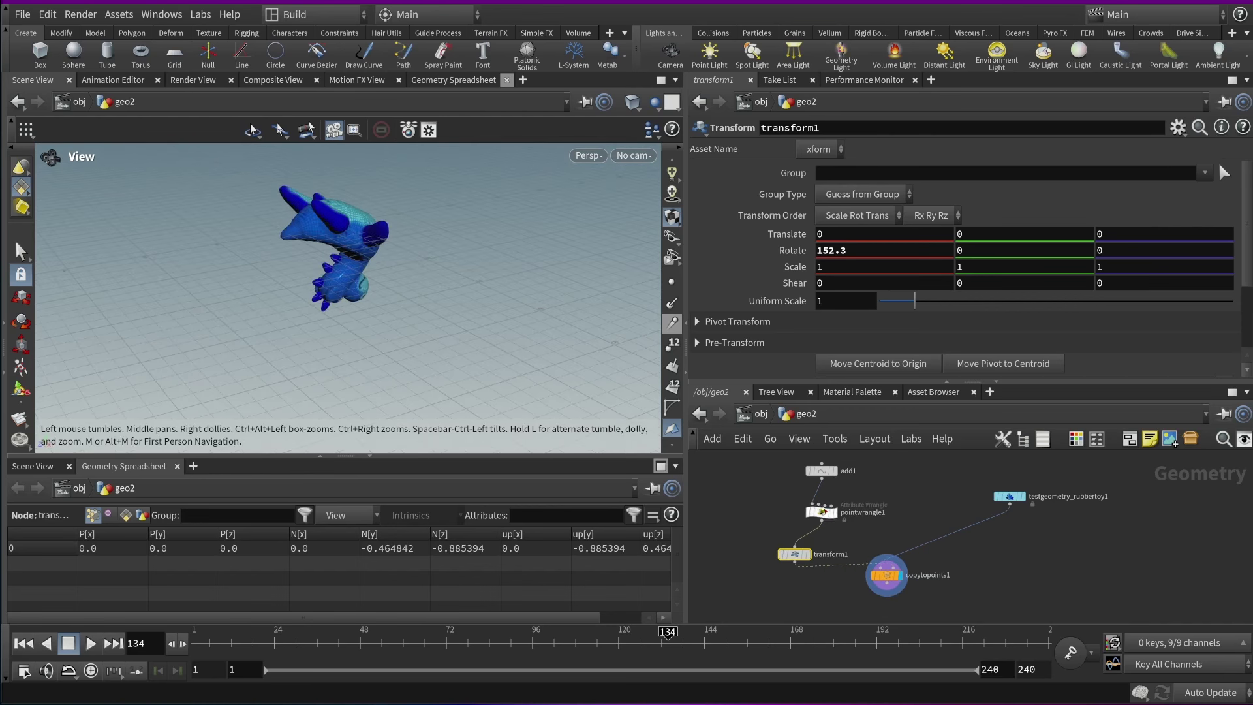
mouse_move(825, 518)
drag(825, 519, 799, 522)
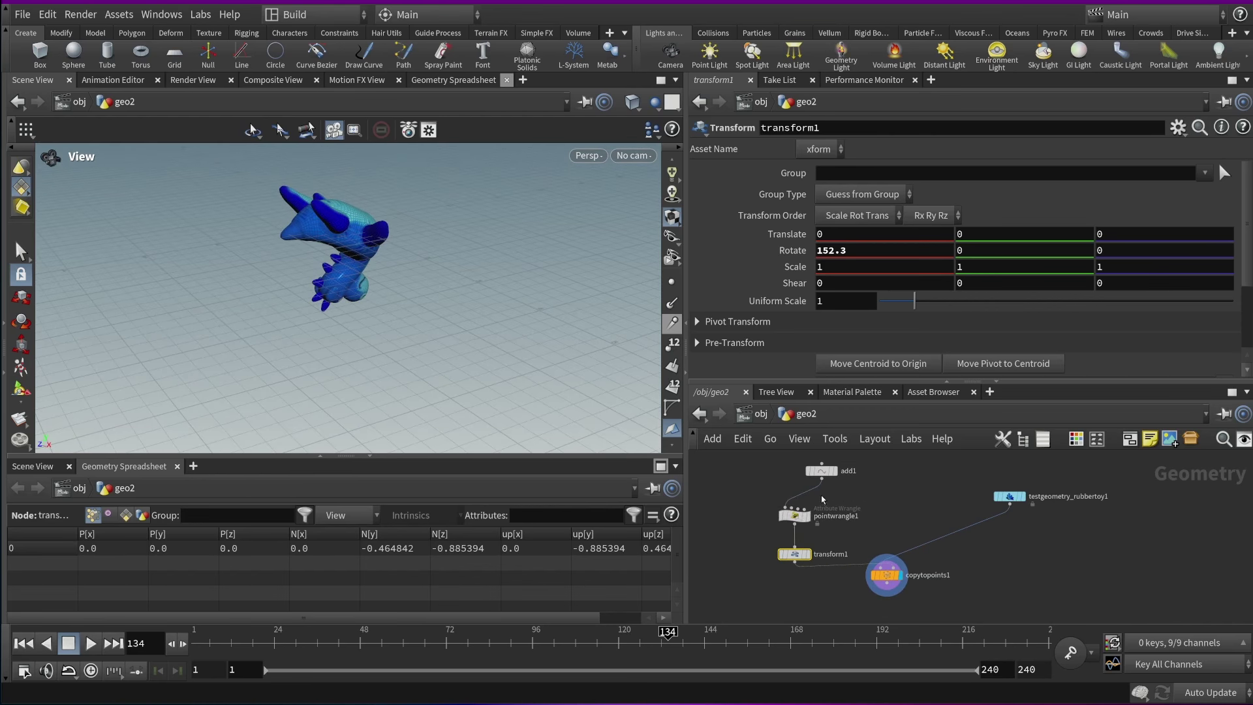
drag(824, 471, 803, 473)
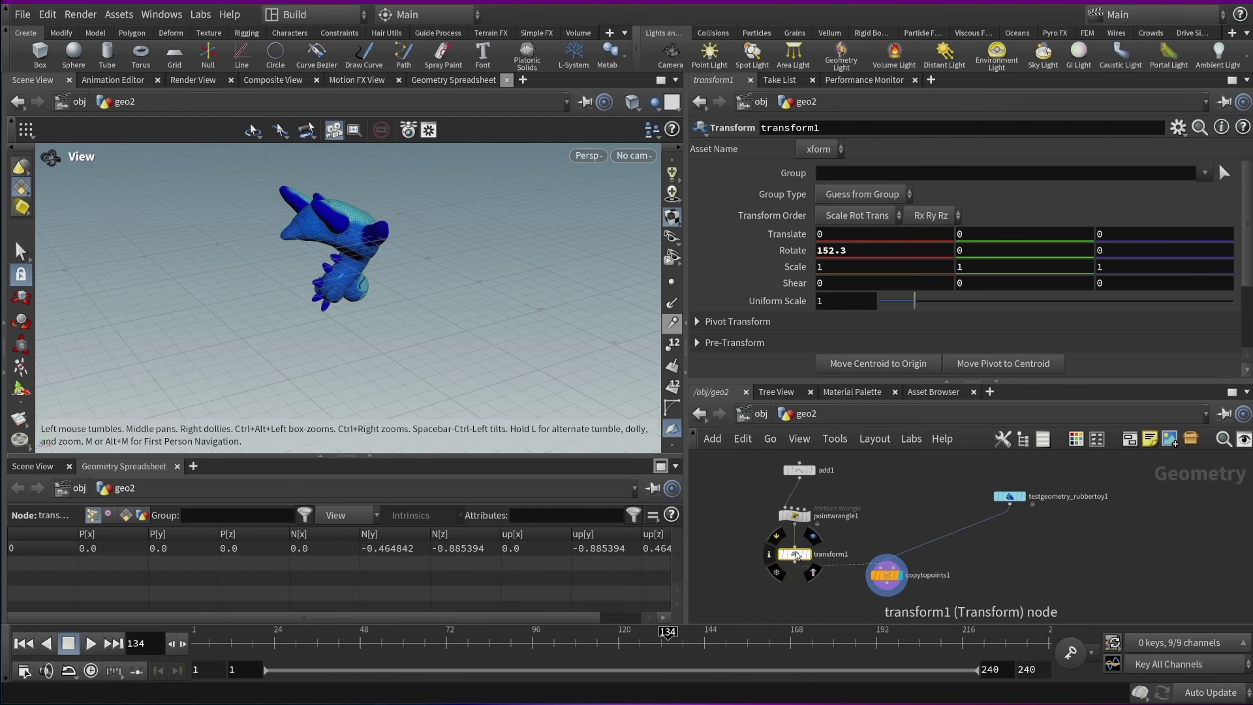
mouse_move(797, 556)
mouse_down()
mouse_move(870, 535)
mouse_move(977, 530)
mouse_move(842, 534)
mouse_move(852, 539)
mouse_move(793, 551)
mouse_up()
middle_drag(876, 583, 850, 558)
click(980, 469)
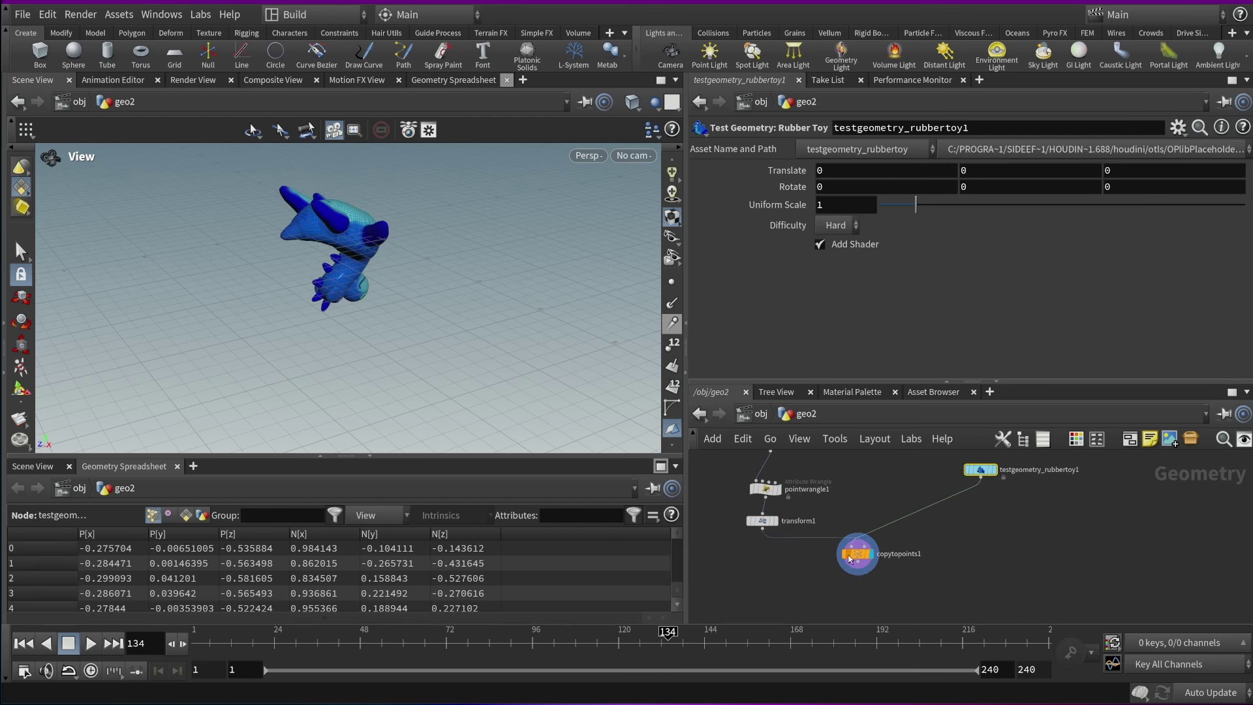
drag(849, 558, 893, 574)
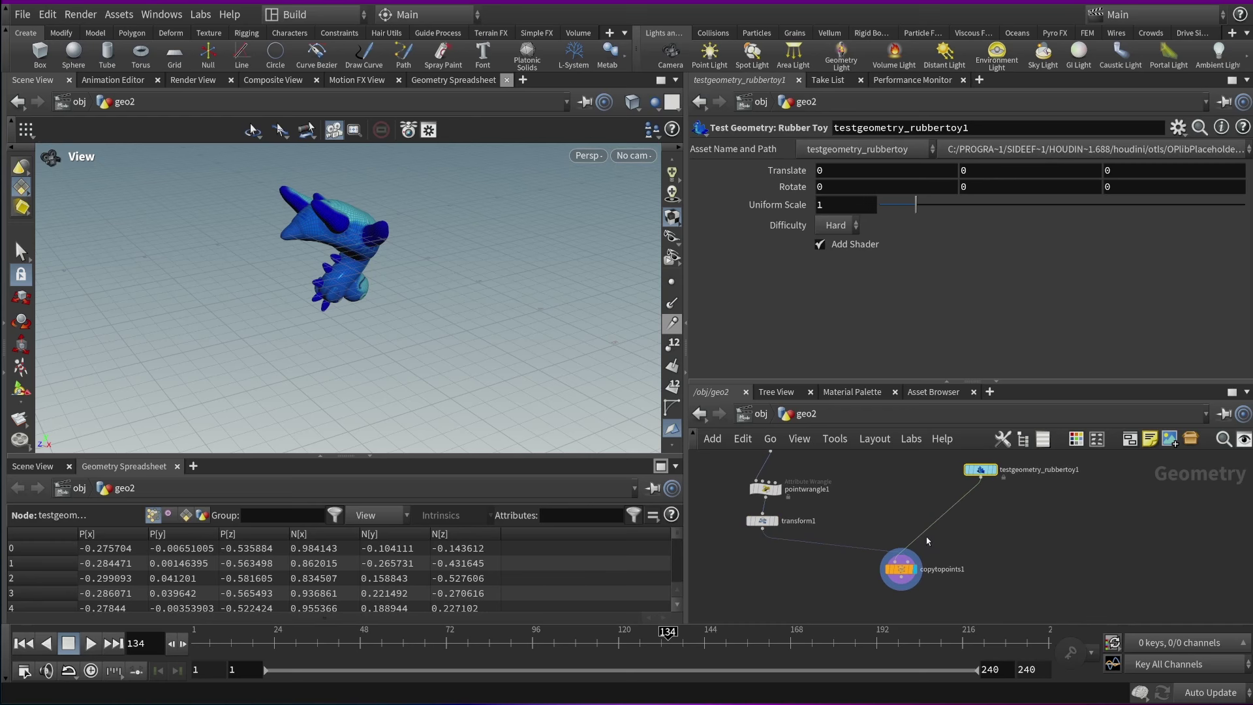
Add a Scatter node to the network beside the add1 branch
middle_drag(889, 520, 976, 545)
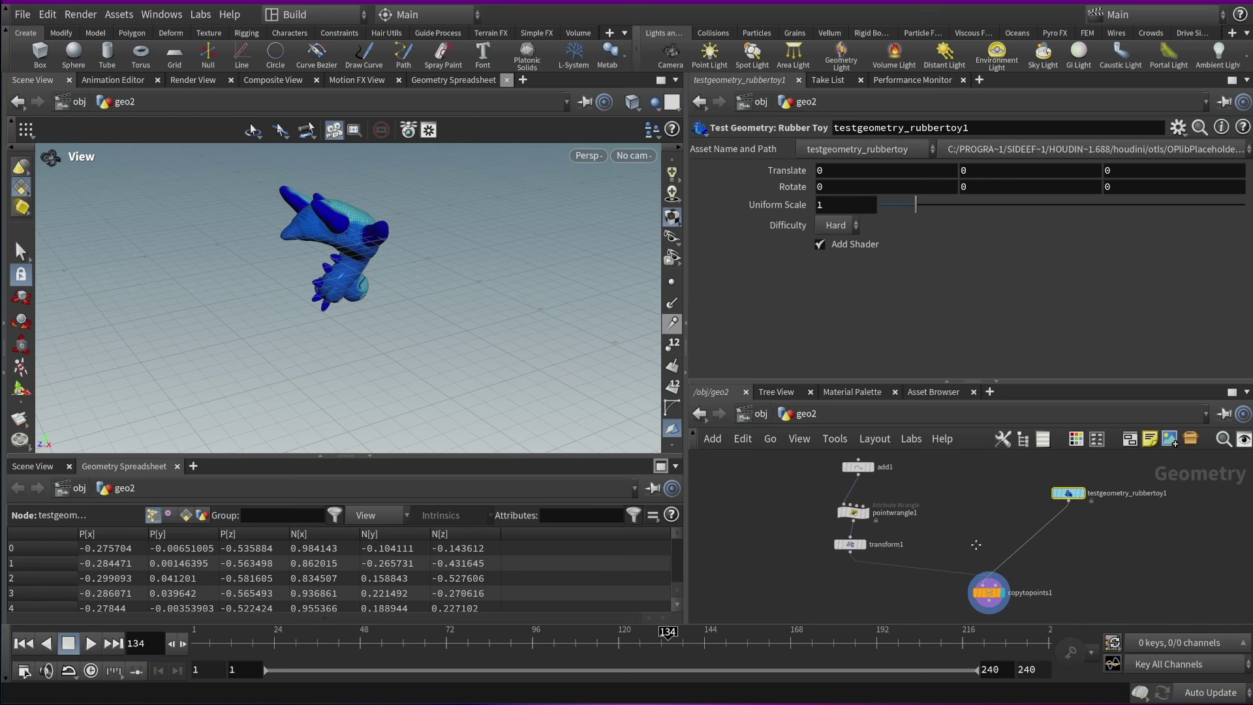
key(Tab)
text(sca)
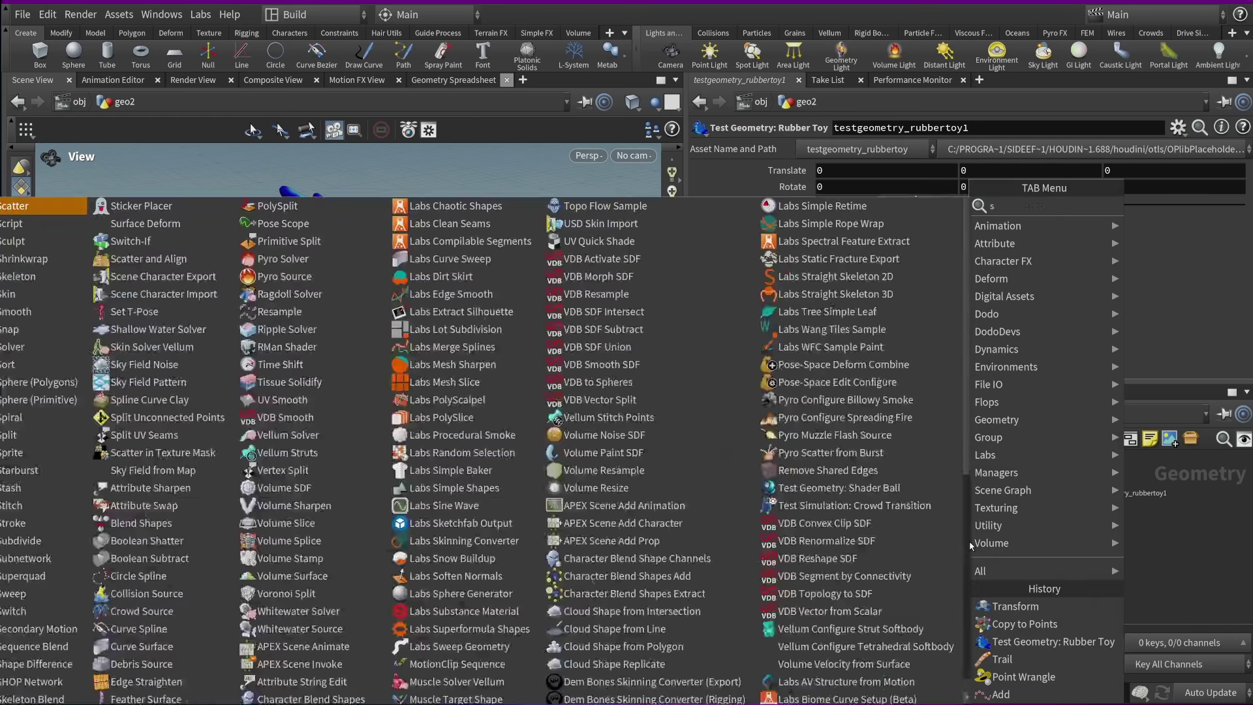
key(Return)
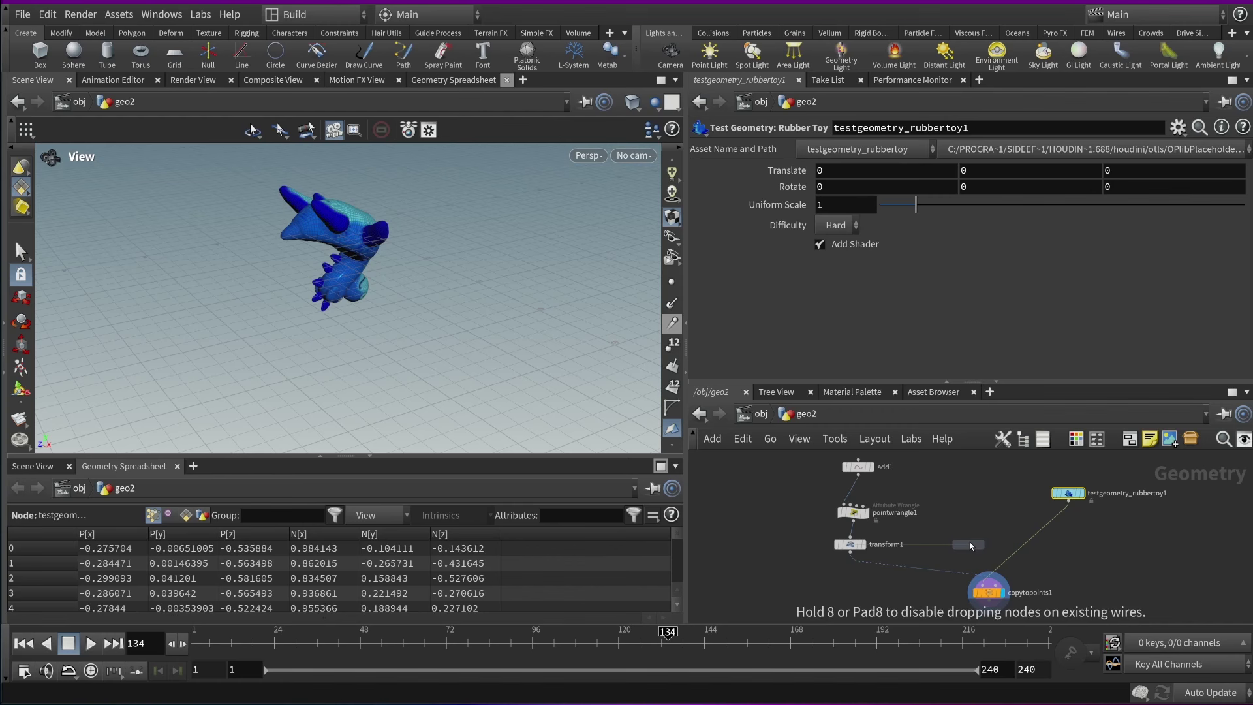
middle_drag(1010, 521, 1140, 532)
click(822, 478)
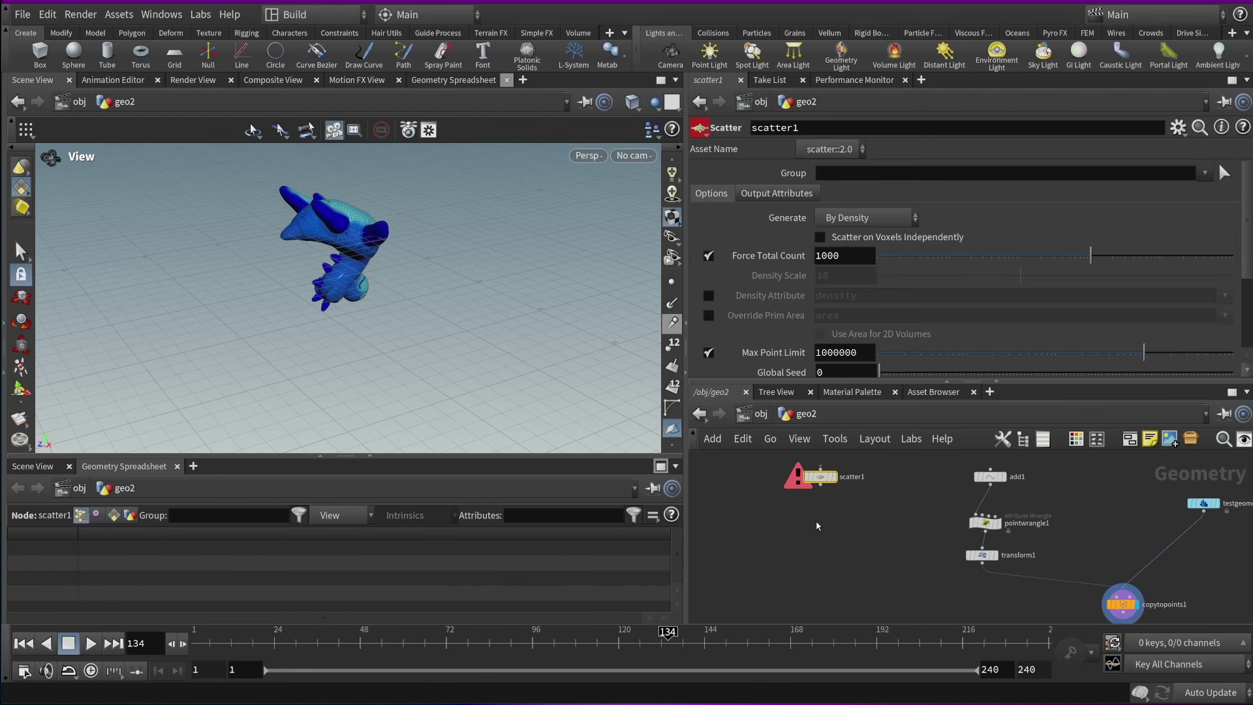
Add a Grid node above scatter1
key(Tab)
click(817, 526)
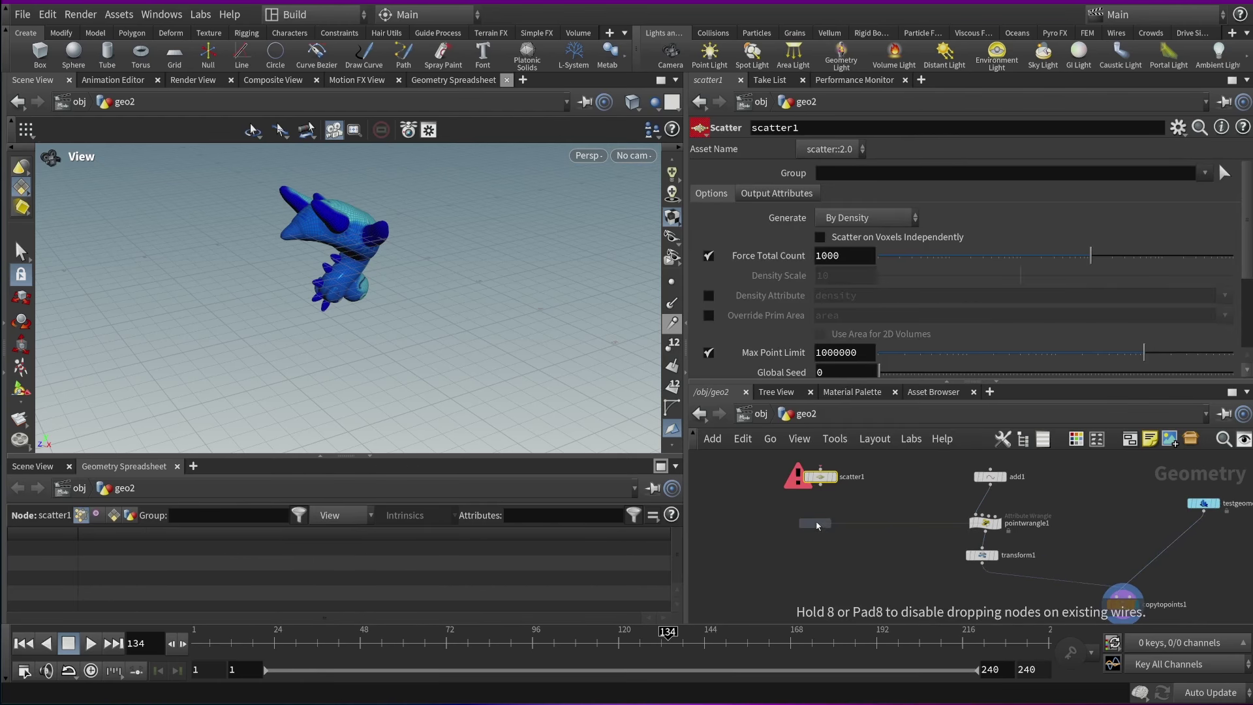
middle_drag(826, 480, 845, 530)
click(855, 481)
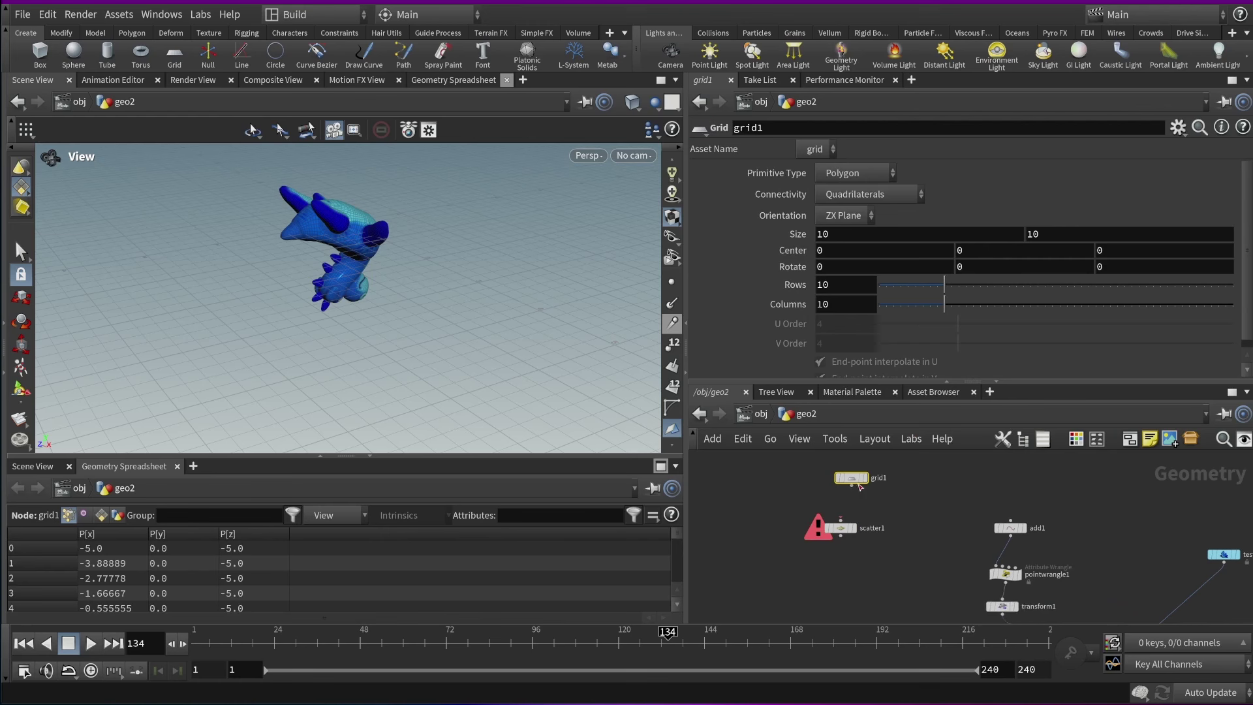
Connect grid1's output to scatter1's input and display scatter1
drag(851, 484, 856, 532)
click(862, 522)
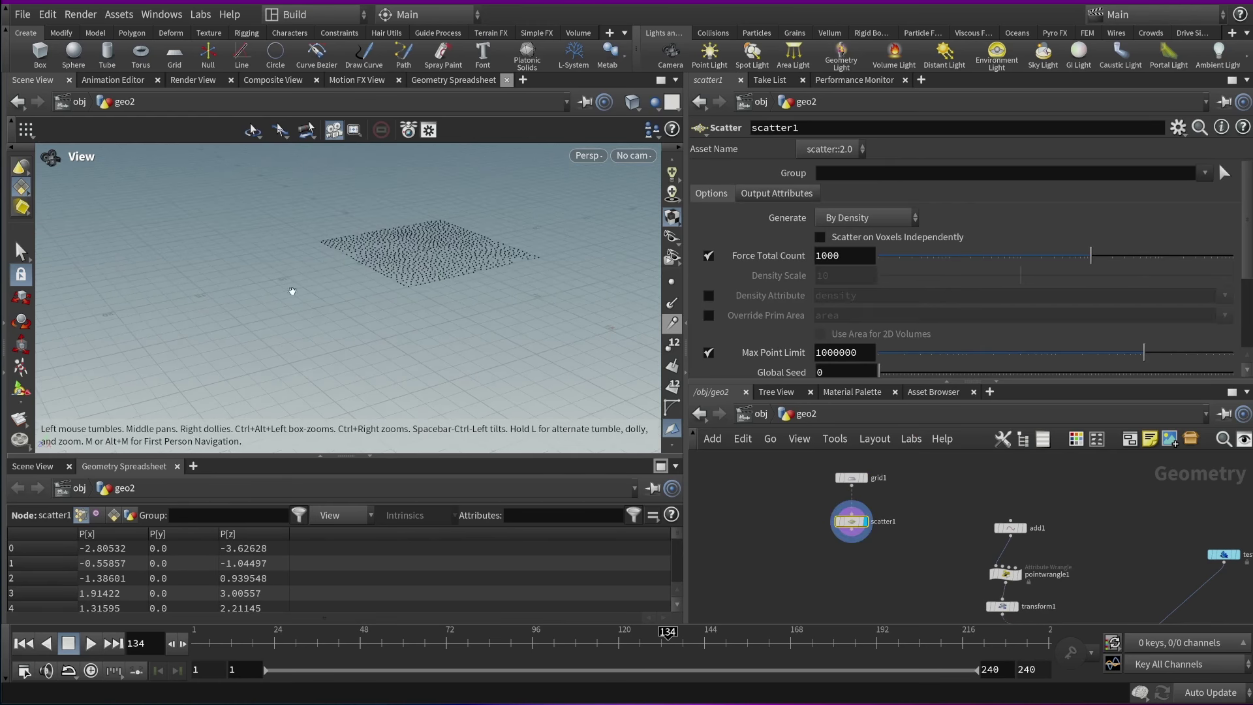
drag(292, 291, 294, 309)
Wire scatter1 into copytopoints1's target points input in place of transform1, and display copytopoints1
middle_drag(964, 572, 908, 520)
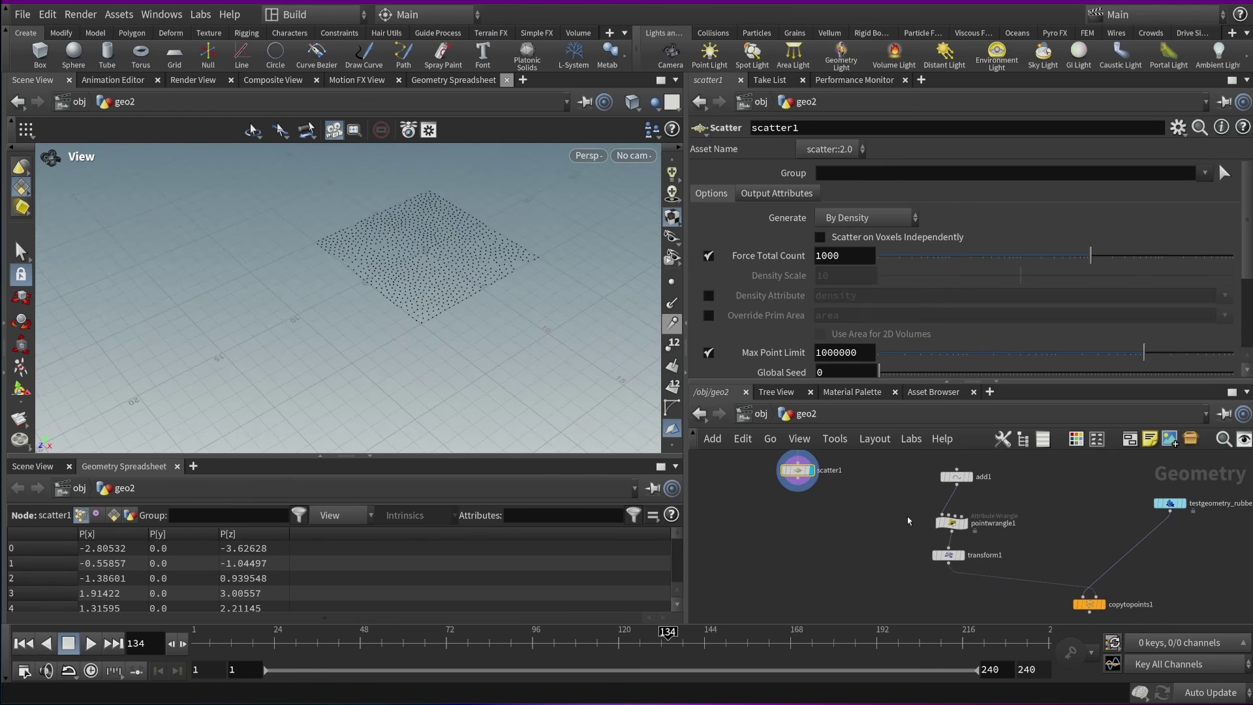
click(798, 493)
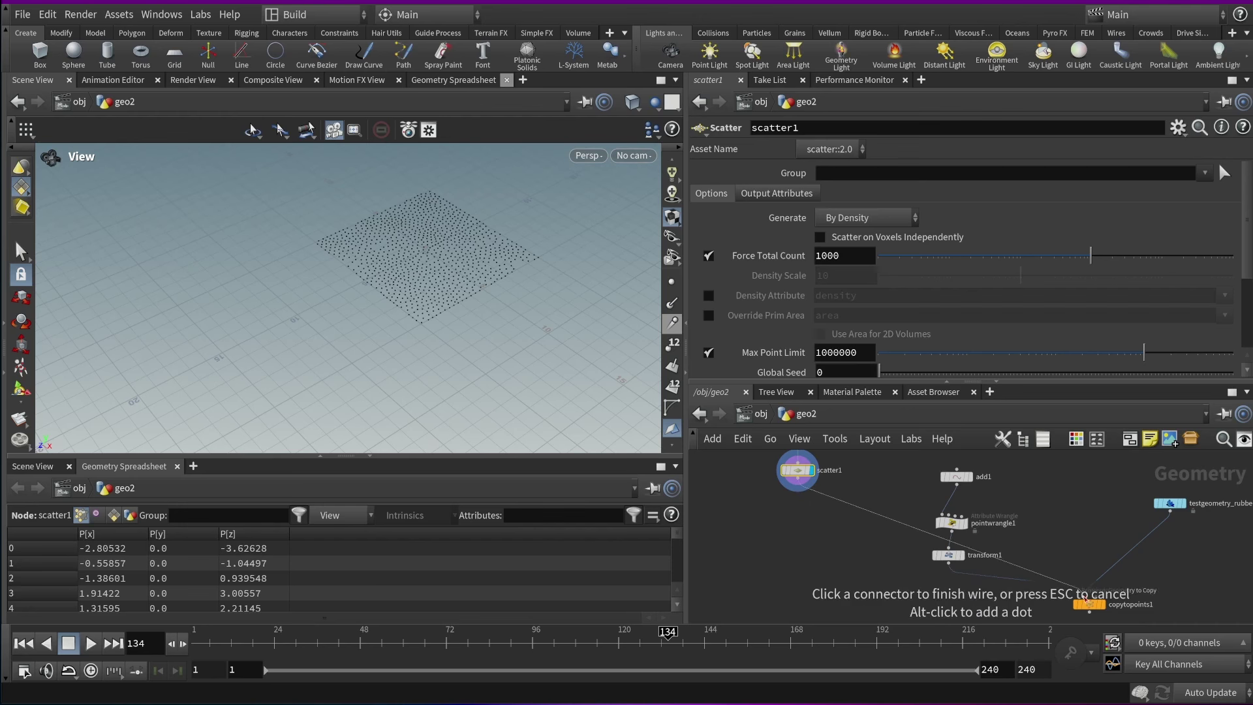
click(1107, 601)
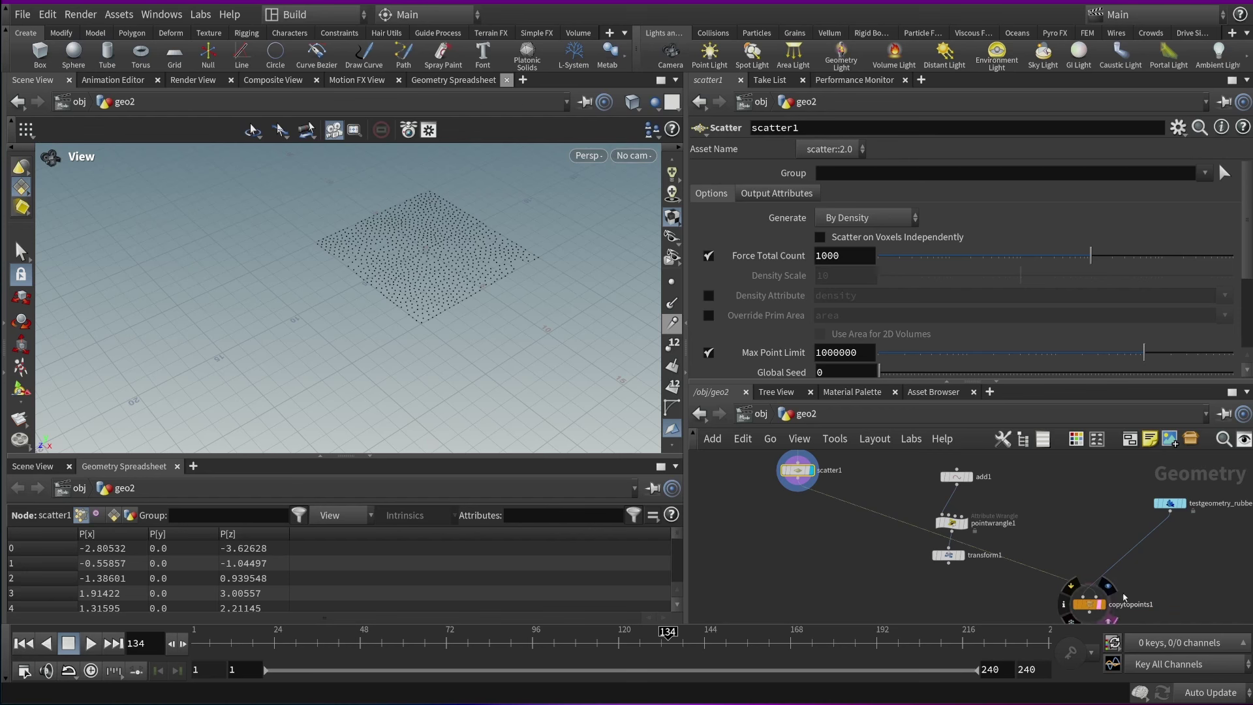
click(1107, 585)
middle_drag(1123, 583, 950, 520)
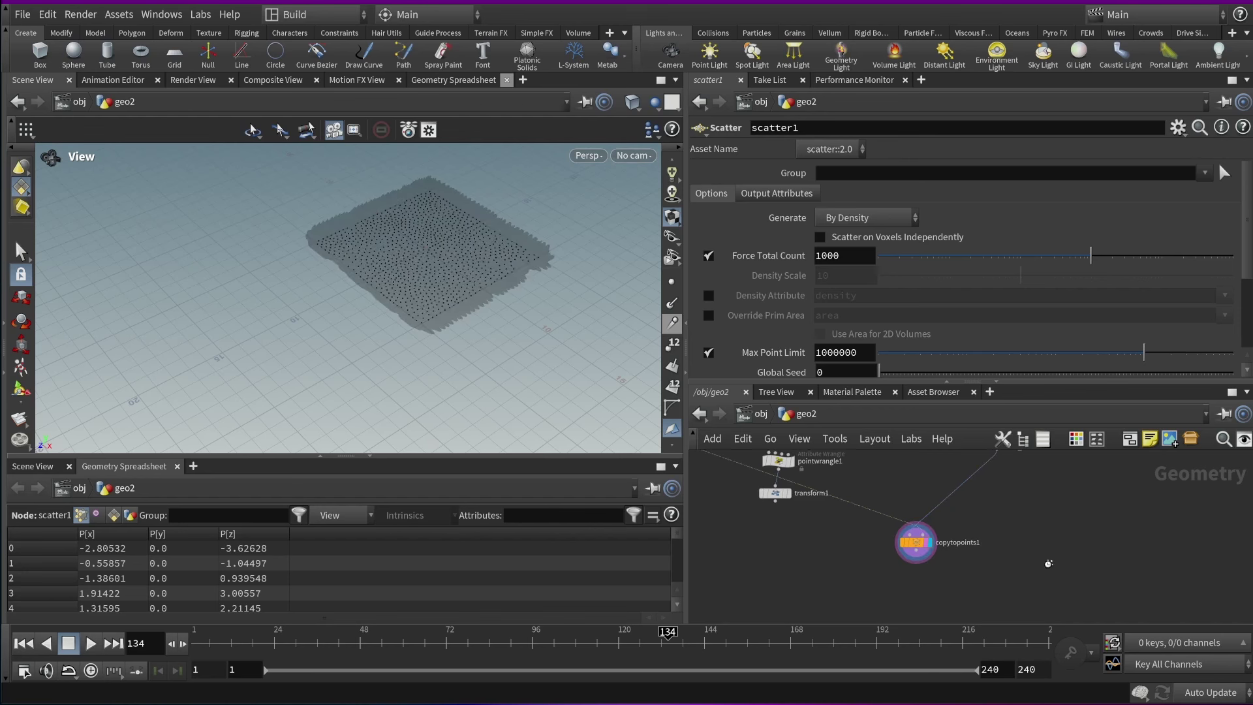
scroll(449, 284, up, 5)
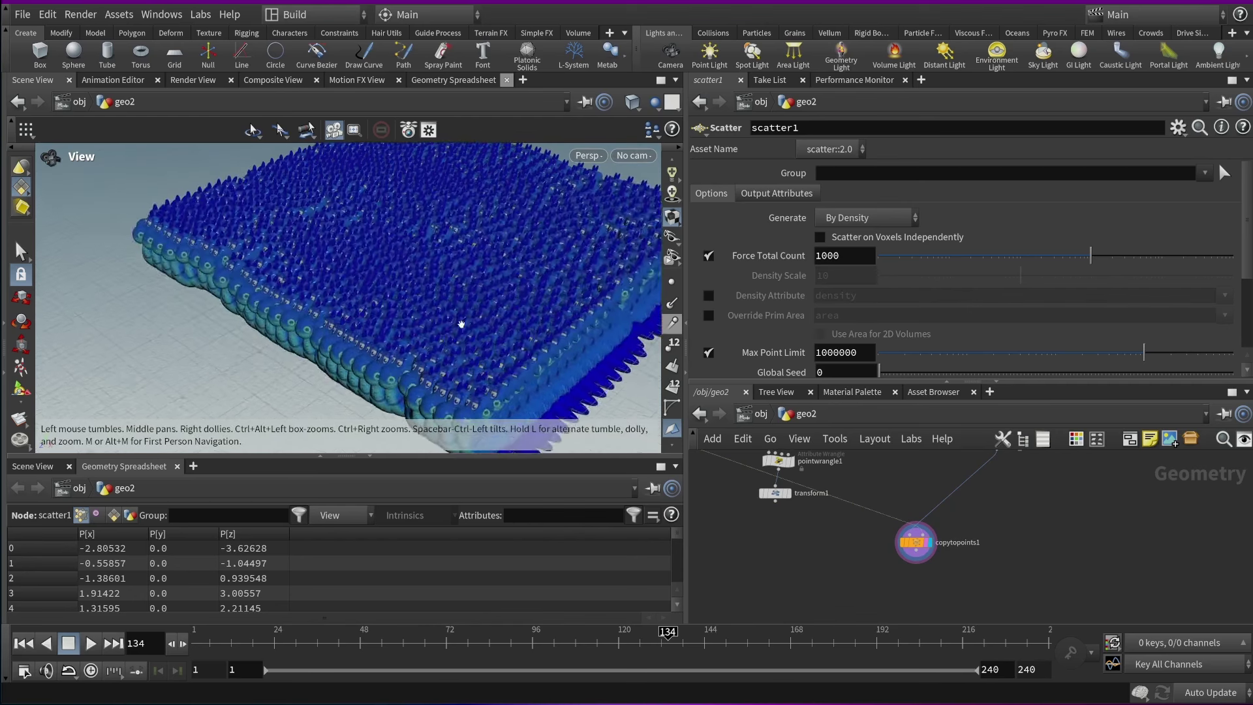
scroll(449, 284, down, 5)
drag(449, 283, 469, 313)
Reduce scatter1's Force Total Count to 32
middle_drag(914, 506, 967, 543)
scroll(966, 544, up, 3)
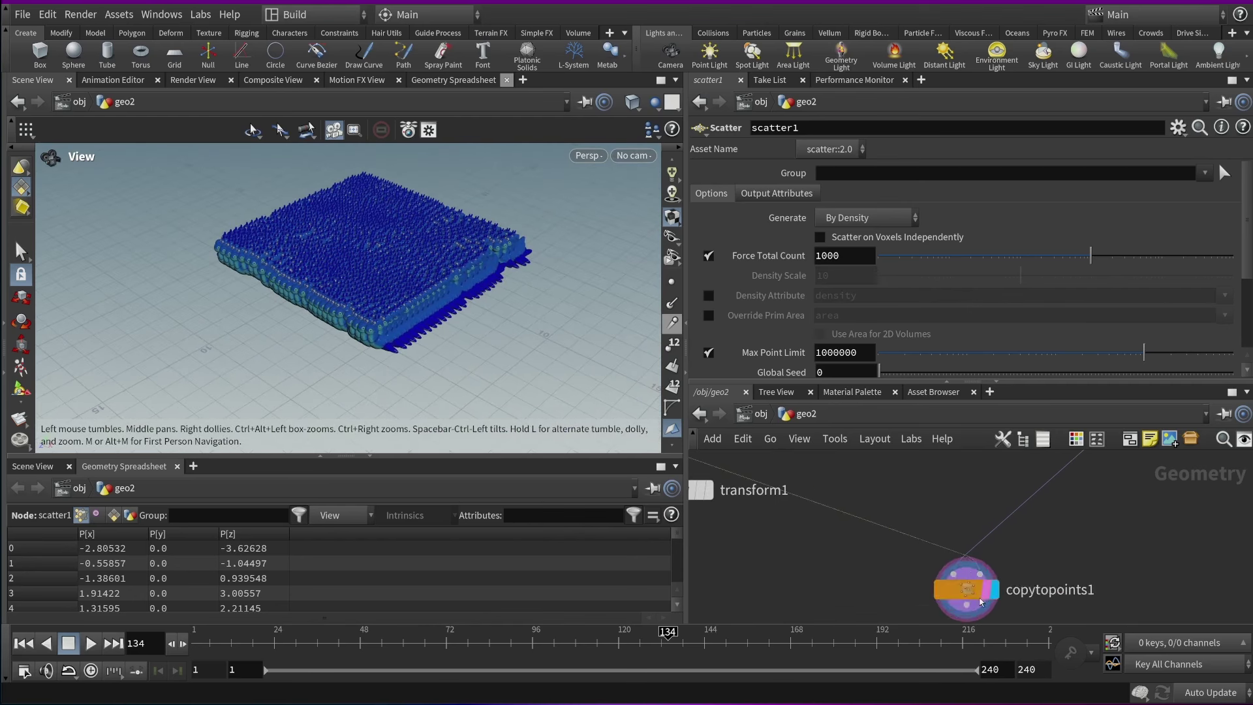
scroll(854, 535, down, 4)
scroll(855, 535, up, 2)
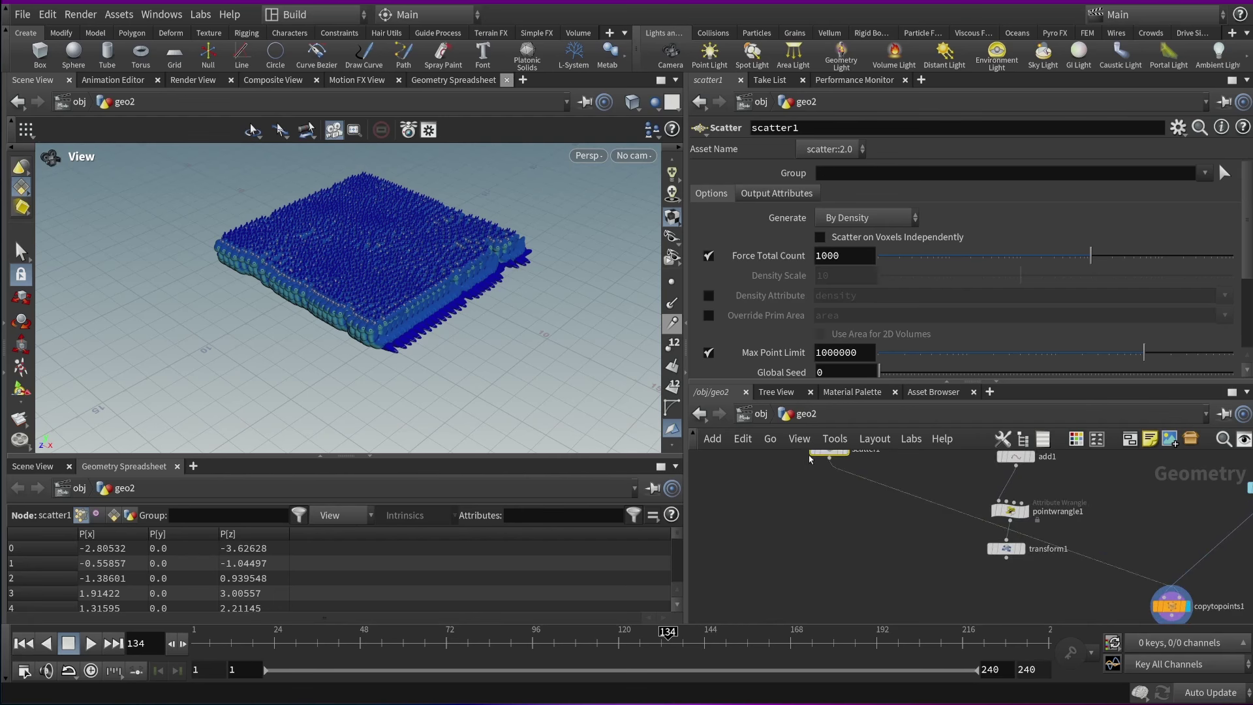
drag(1090, 256, 983, 257)
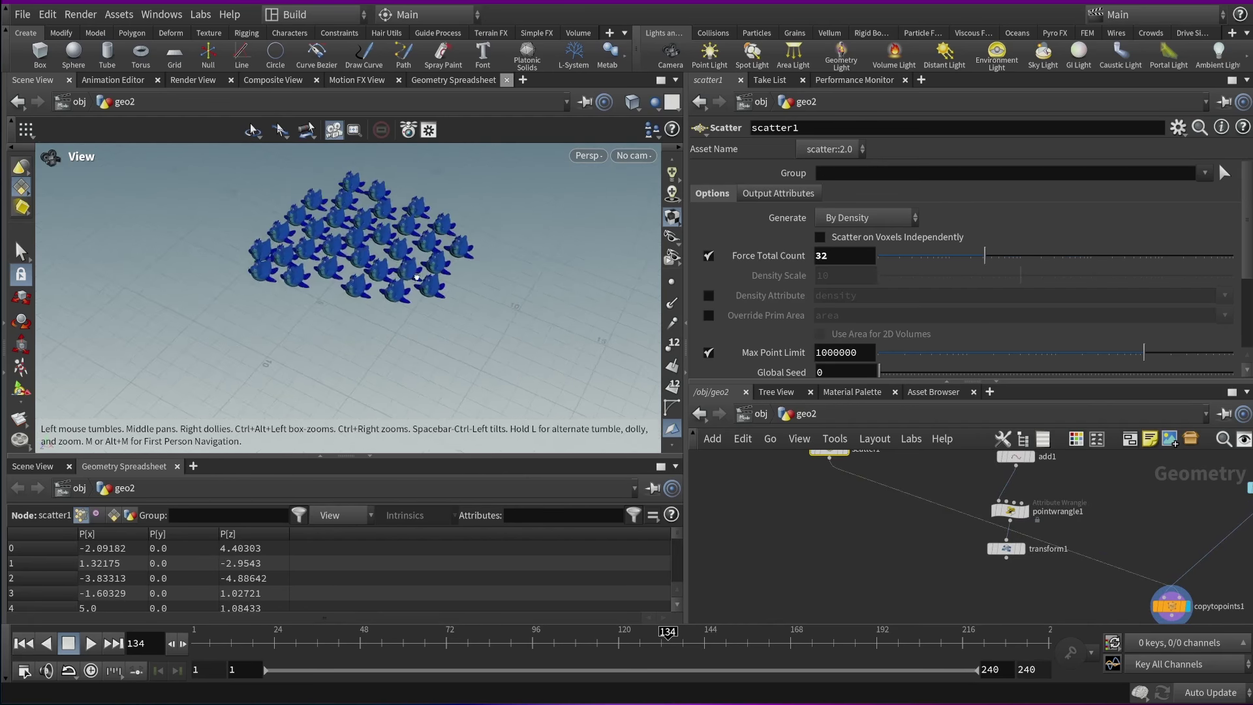
drag(417, 277, 431, 278)
scroll(895, 548, down, 2)
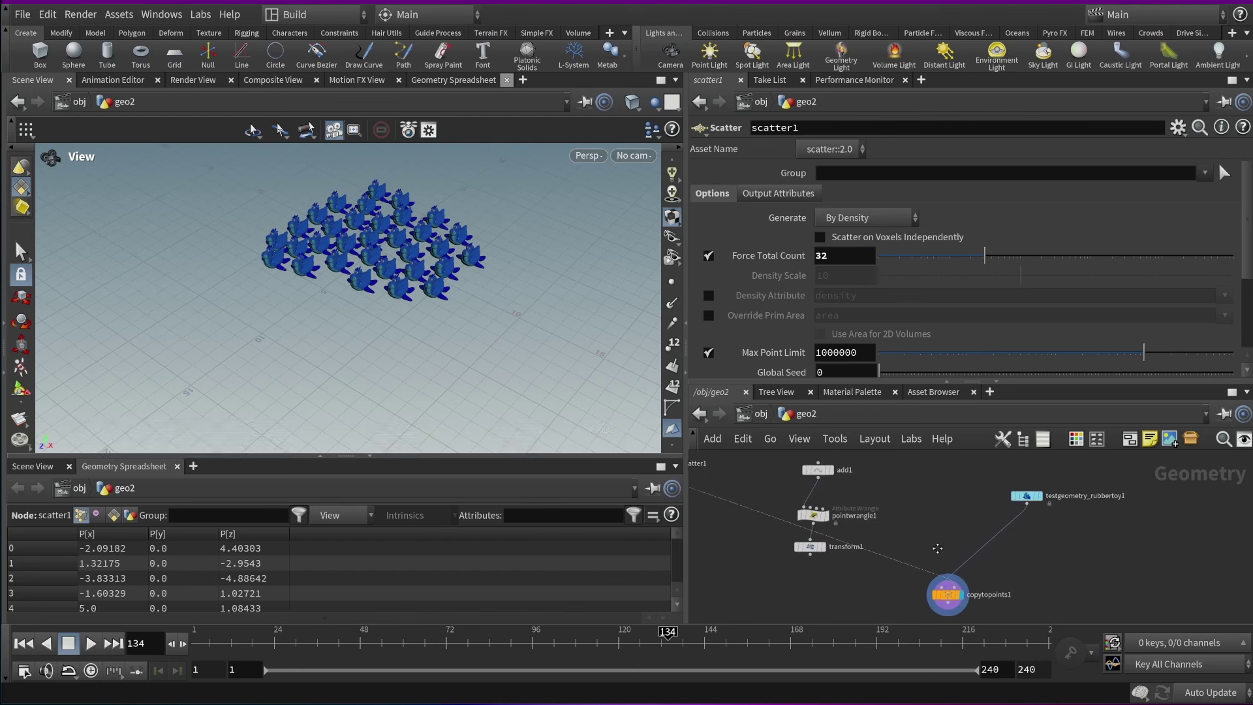
middle_drag(937, 548, 1004, 494)
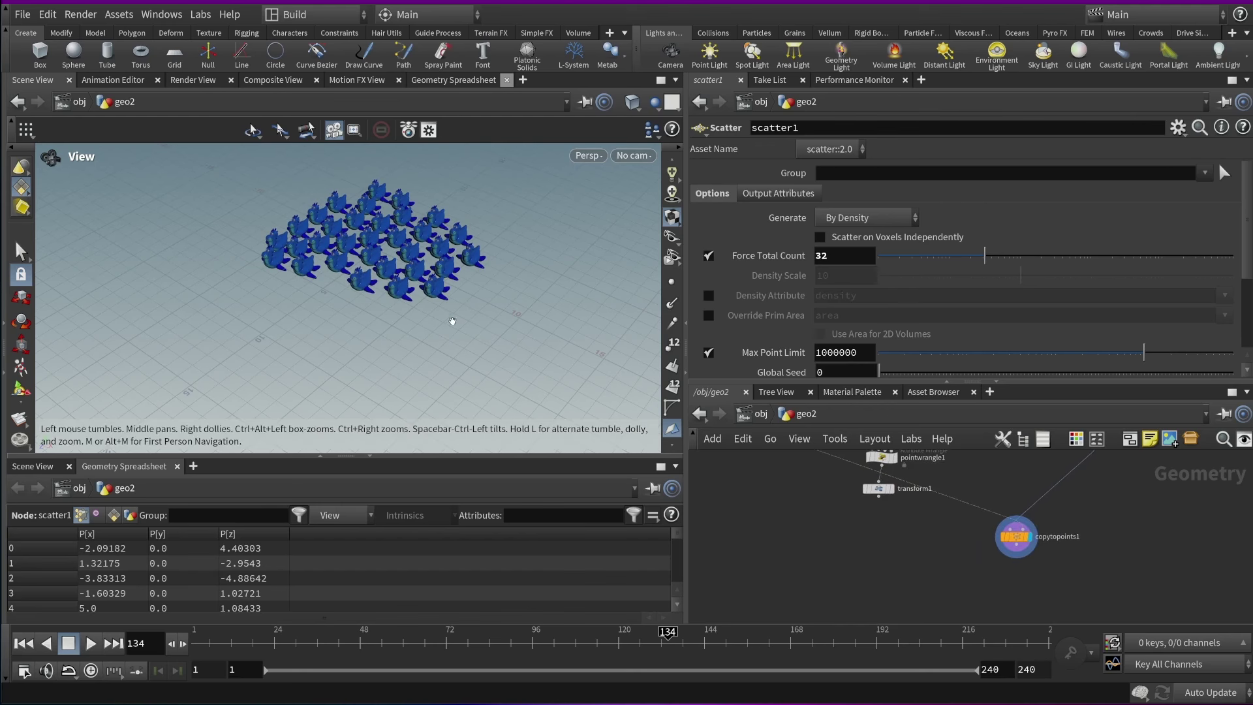
drag(452, 321, 476, 368)
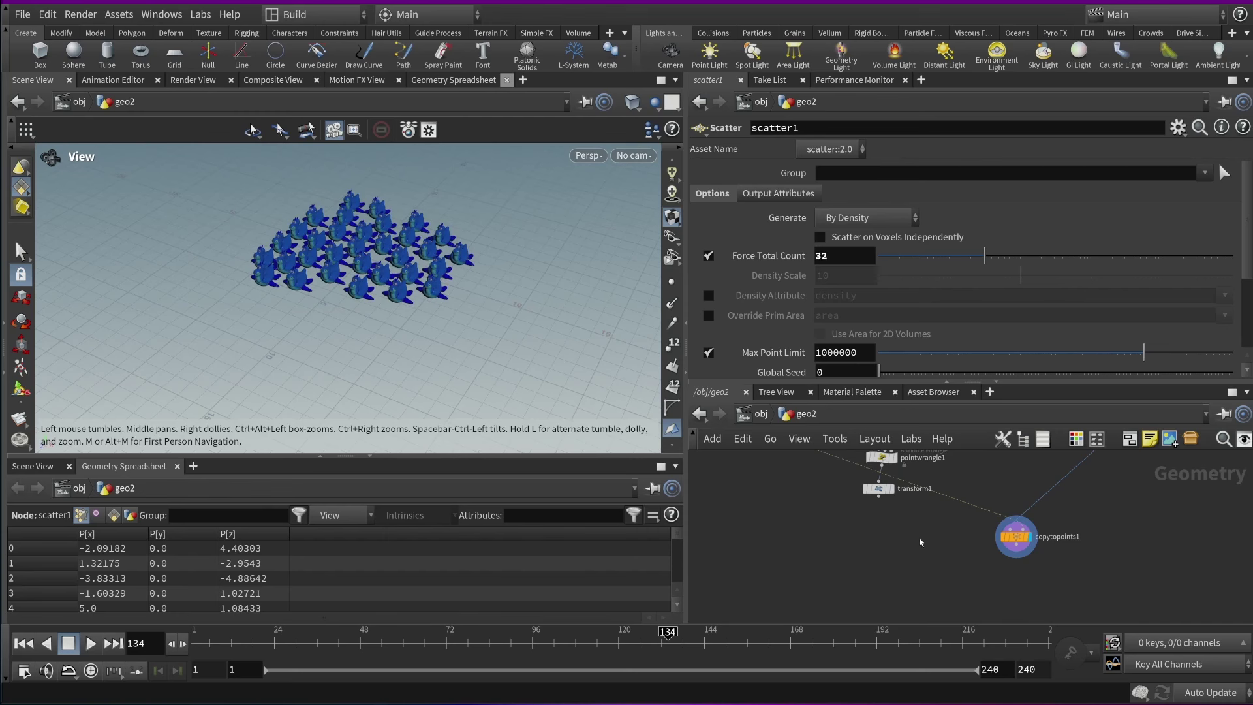
Add a Point VOP node below scatter1 and connect scatter1's output to its first input
middle_drag(713, 489, 851, 562)
key(Tab)
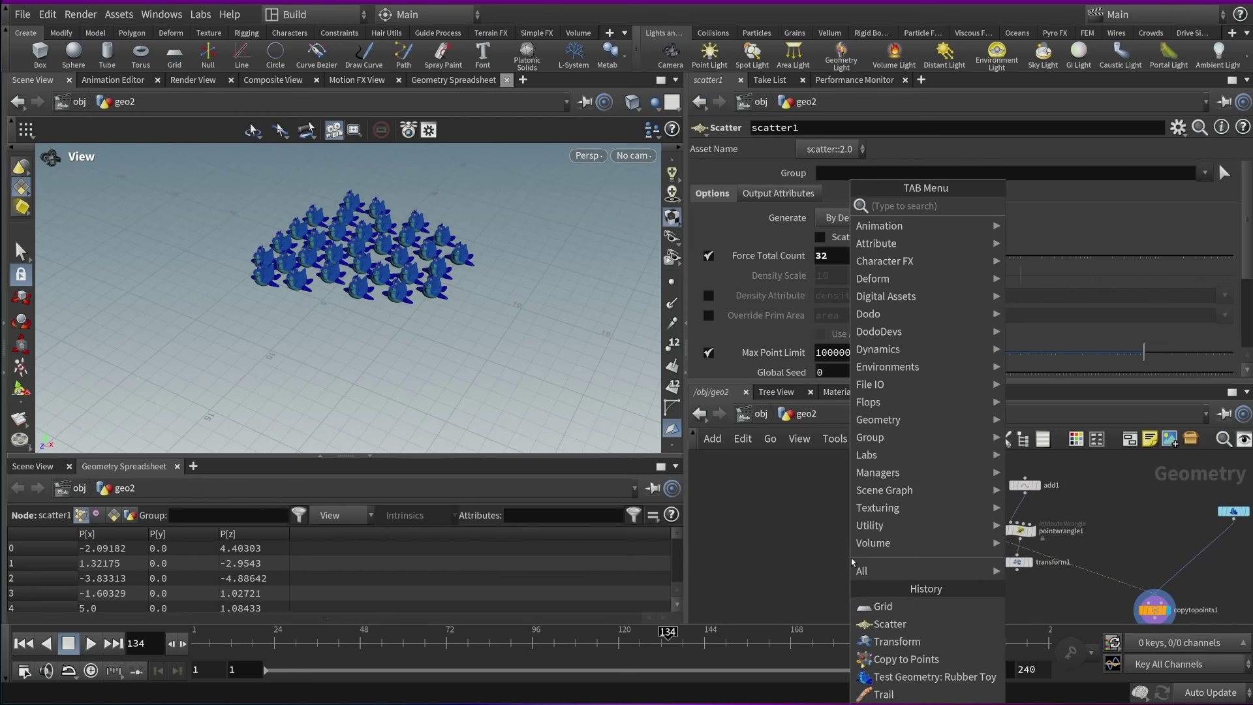
text(point vo)
key(Return)
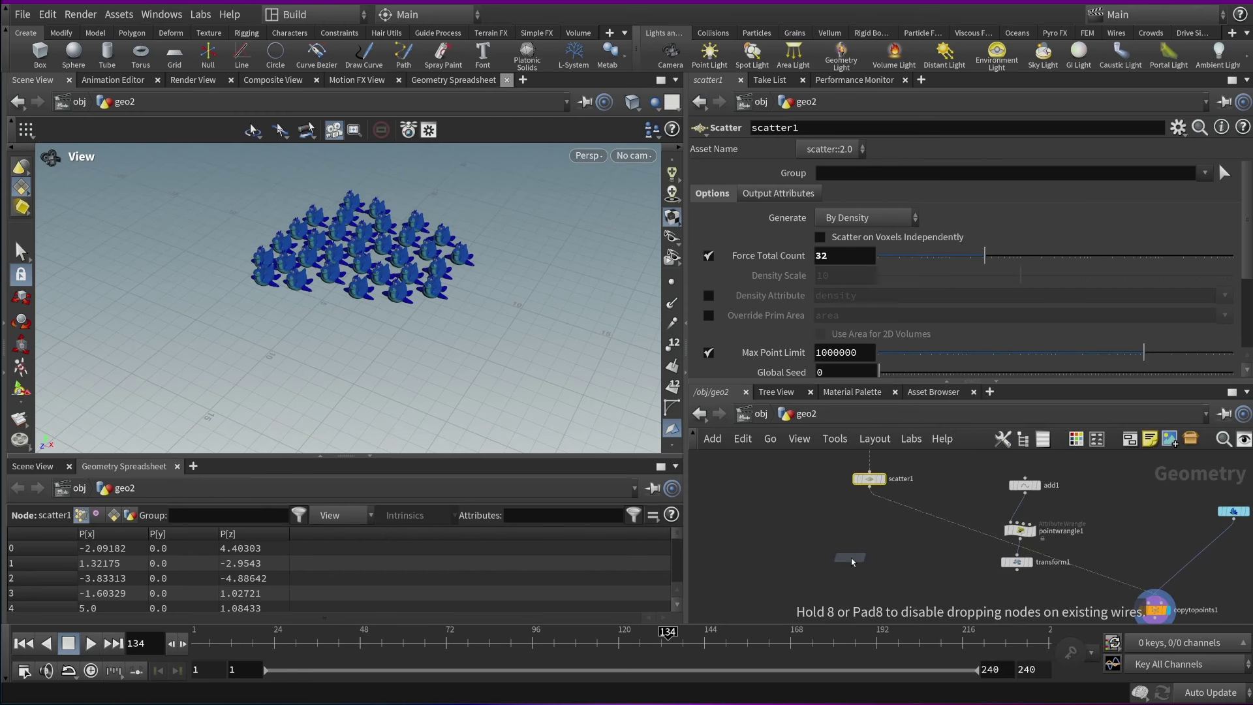
click(851, 562)
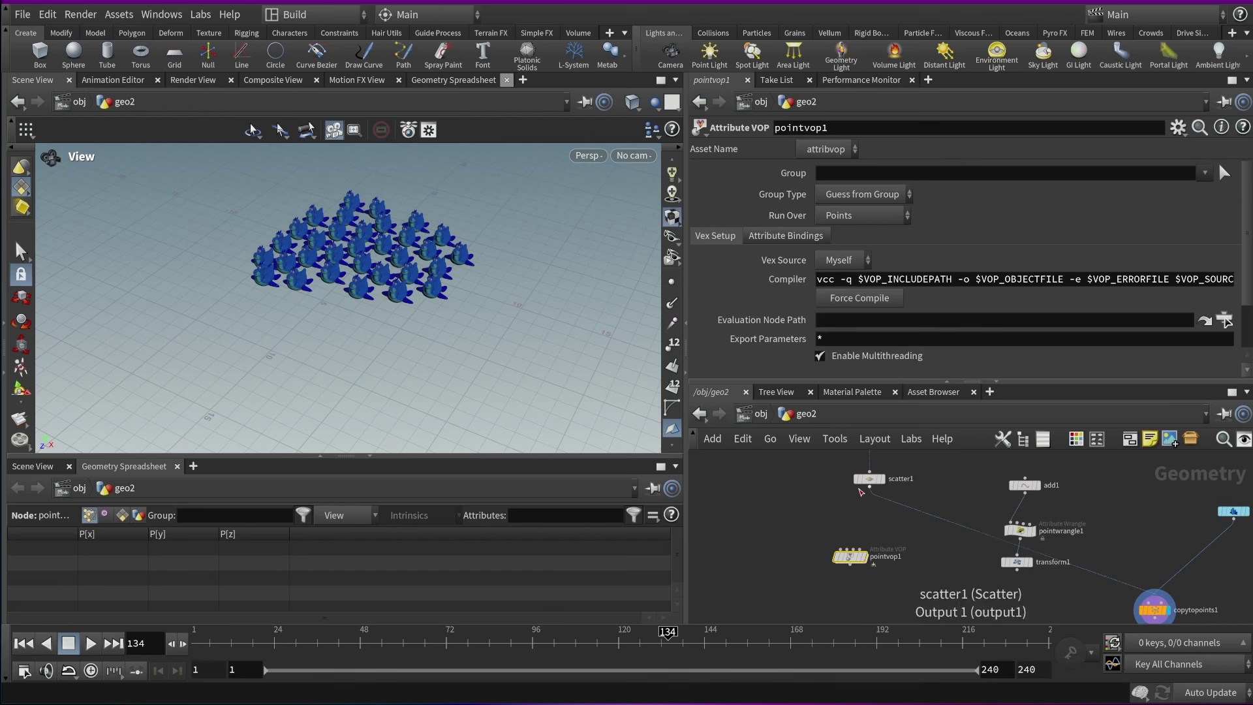
drag(869, 488, 848, 549)
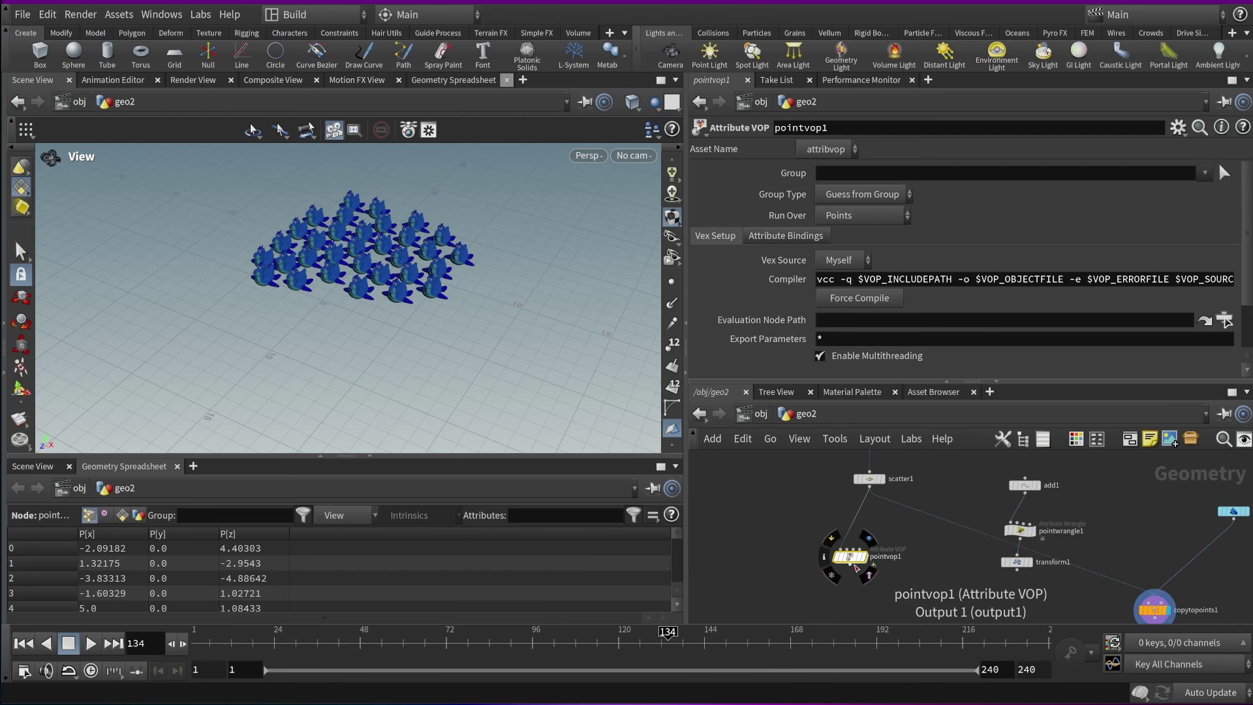
Enter pointvop1's network, move the global parameters node away from the output node, and add an Anti-Aliased Flow Noise node between them
double_click(848, 558)
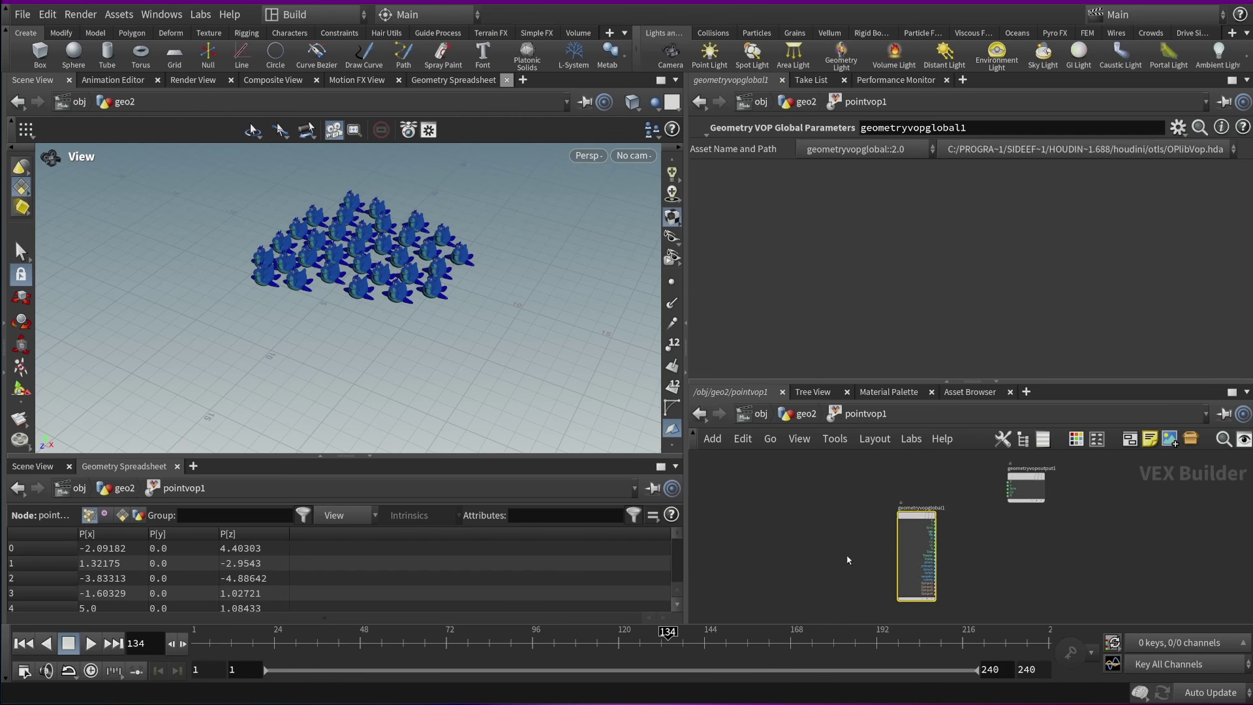
drag(917, 551, 852, 532)
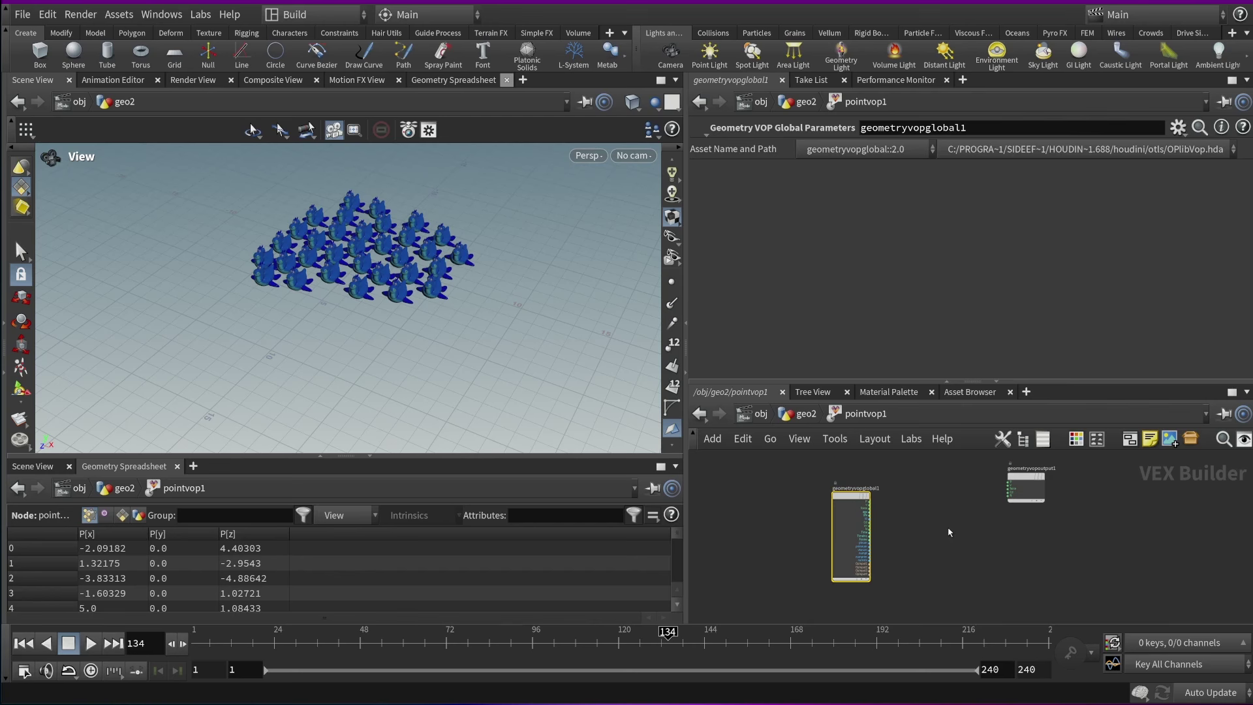
key(Tab)
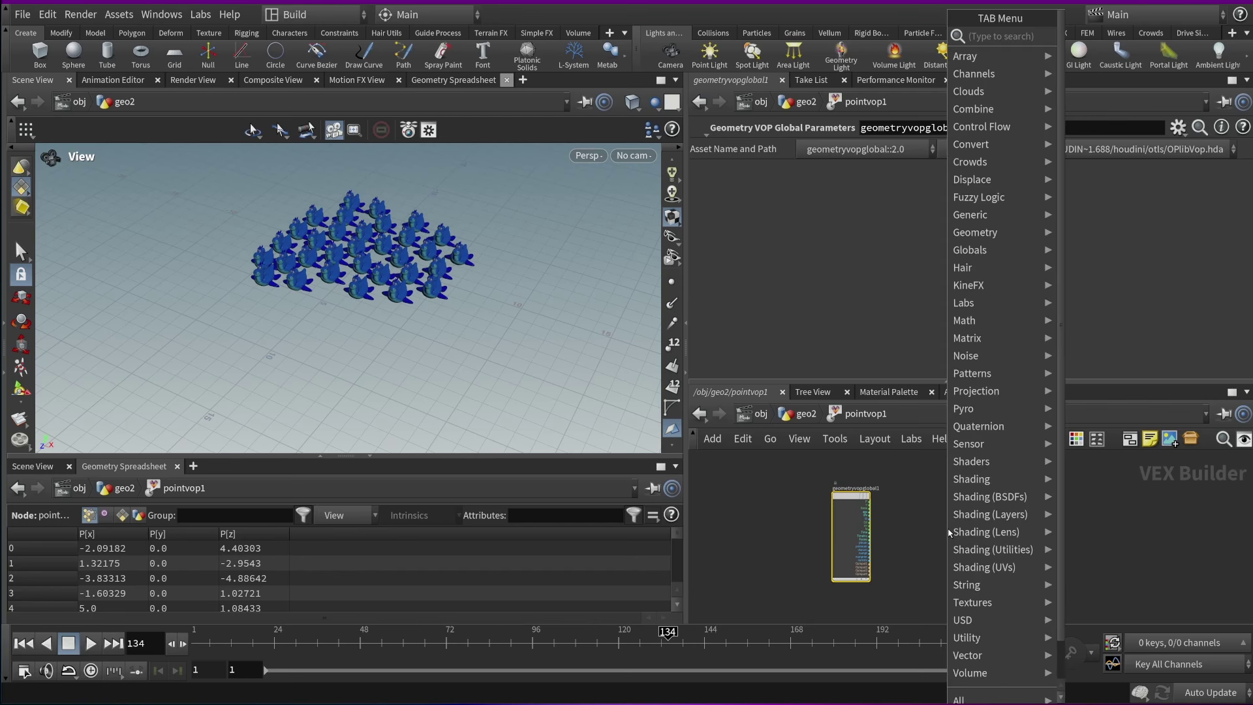
text(add)
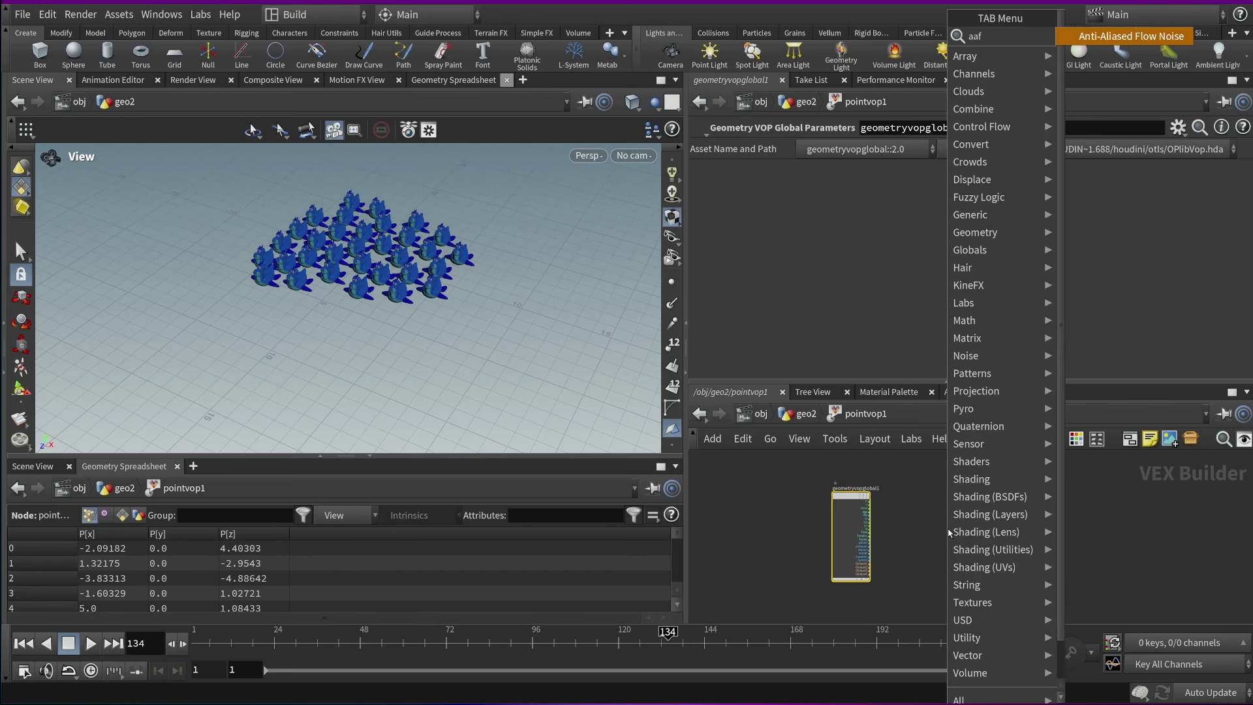
key(Return)
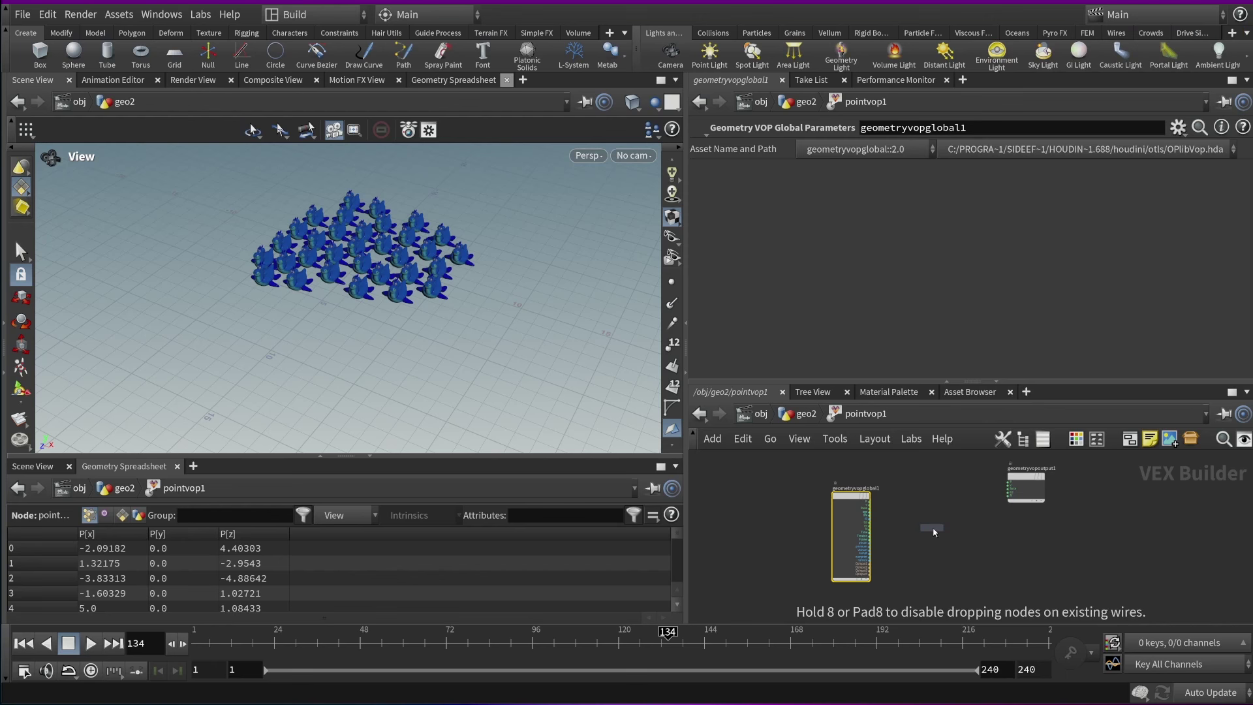
click(940, 535)
Connect the global P output to aaflownoise1's pos input and set the noise signature to 3D Input, 3D Noise
scroll(933, 541, up, 3)
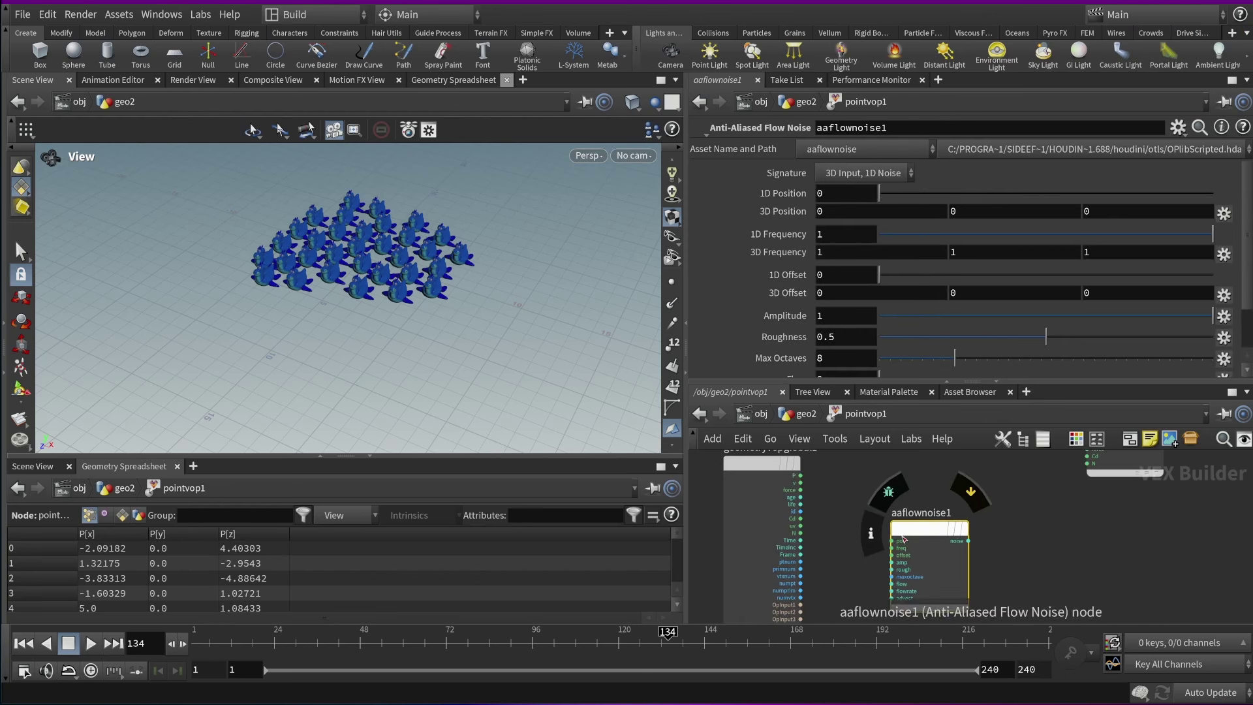
drag(908, 540, 800, 475)
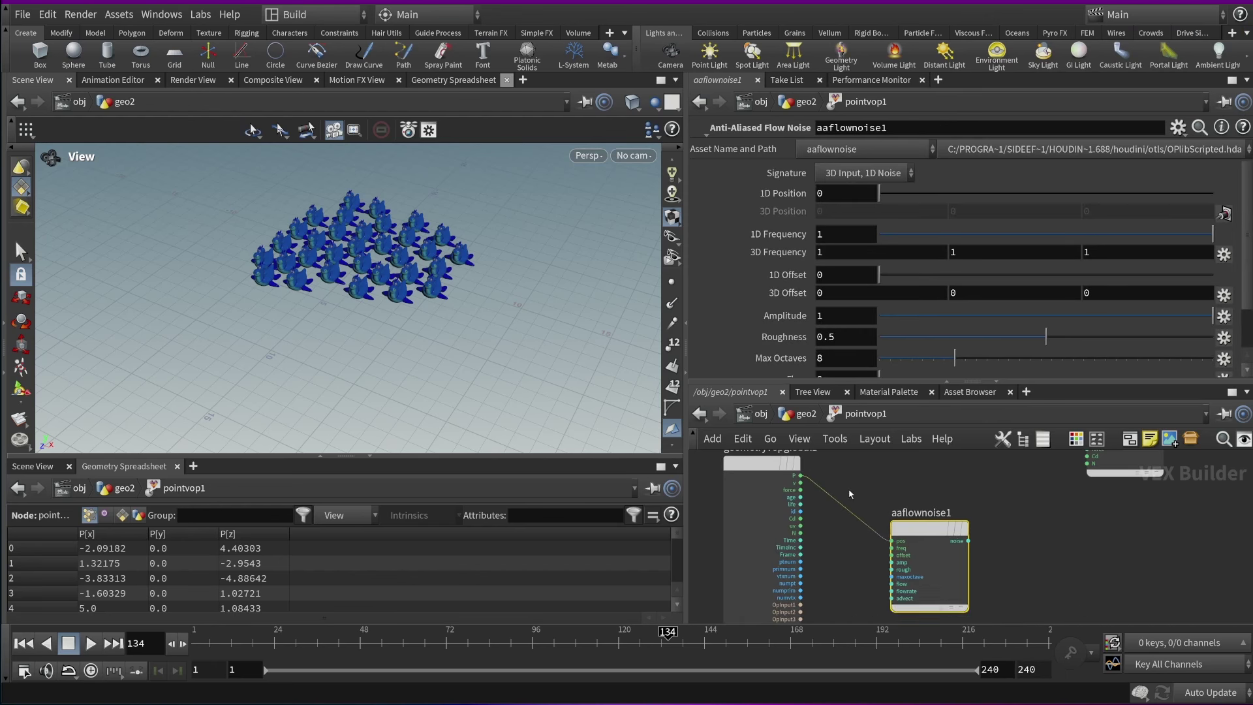
drag(923, 535, 906, 548)
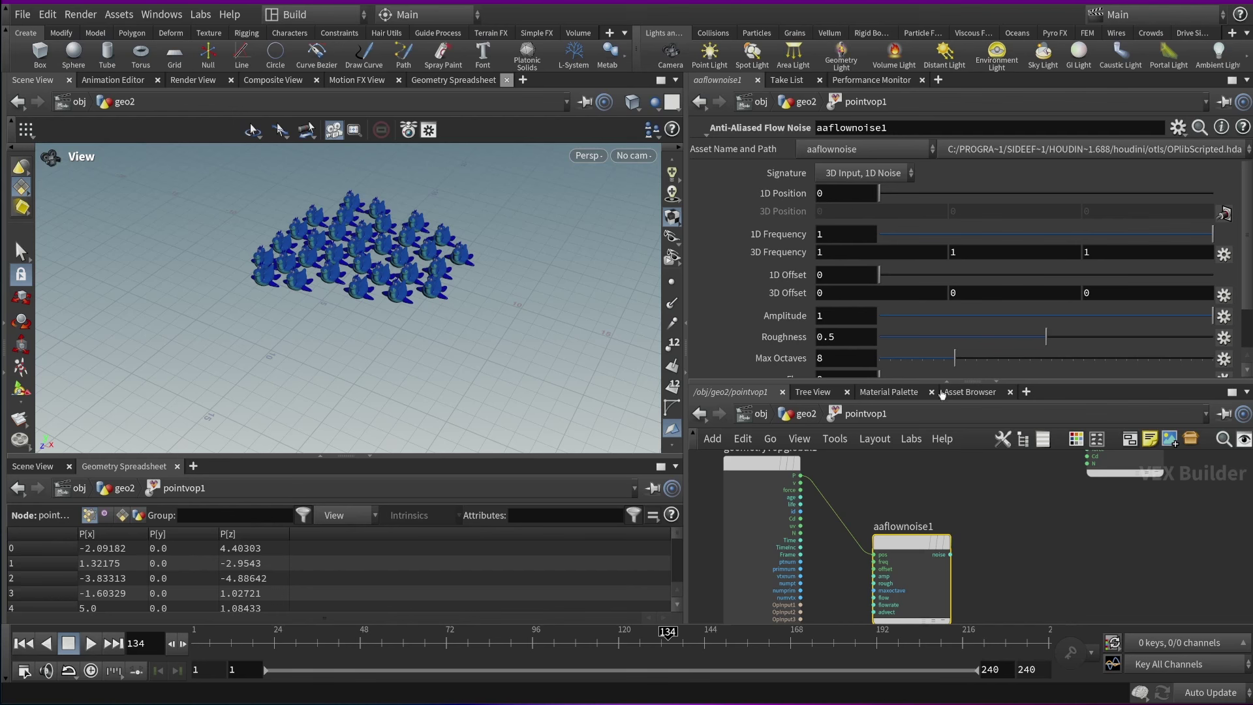
click(884, 173)
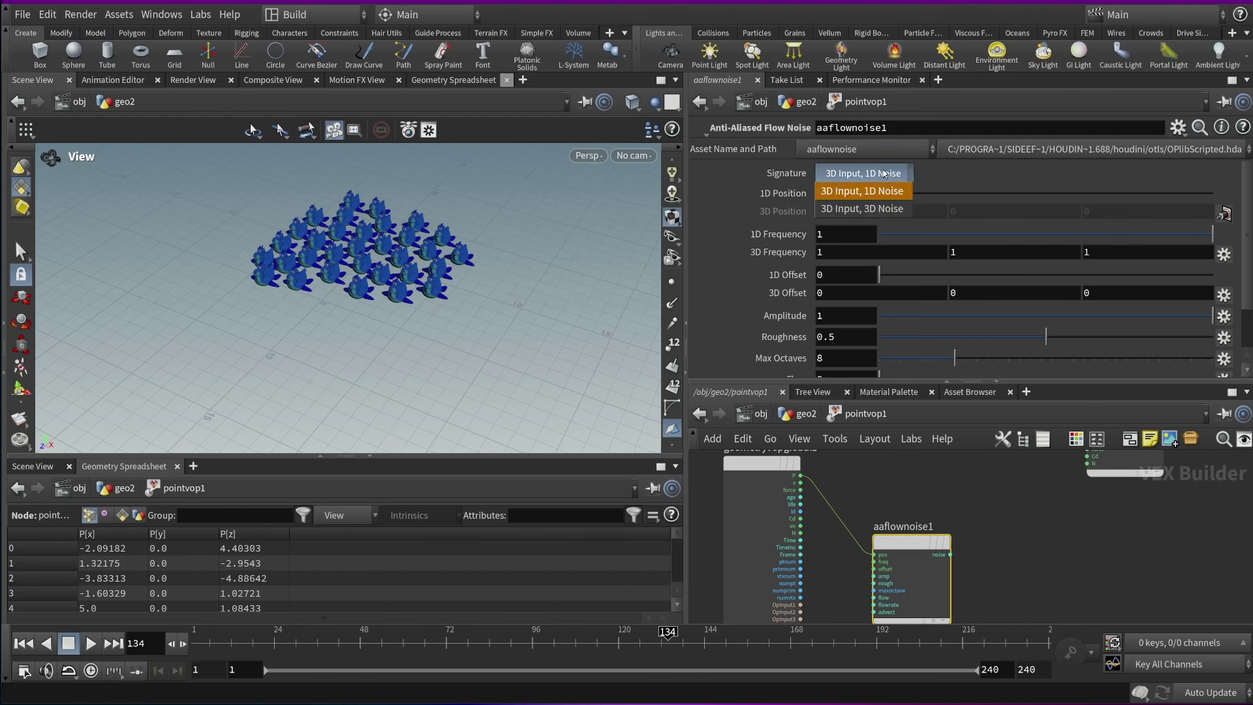
click(885, 200)
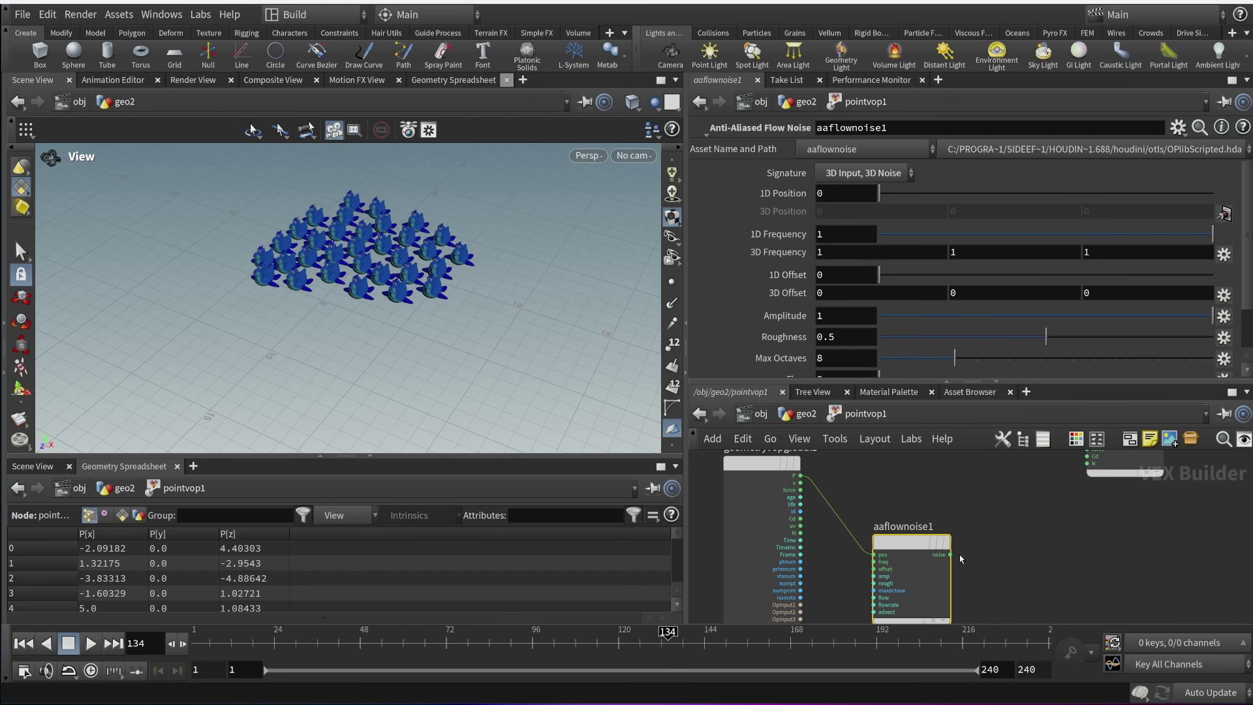
Add a Normalize node, feed it the noise output, and connect its result to the output node's N input
middle_drag(1012, 564, 955, 546)
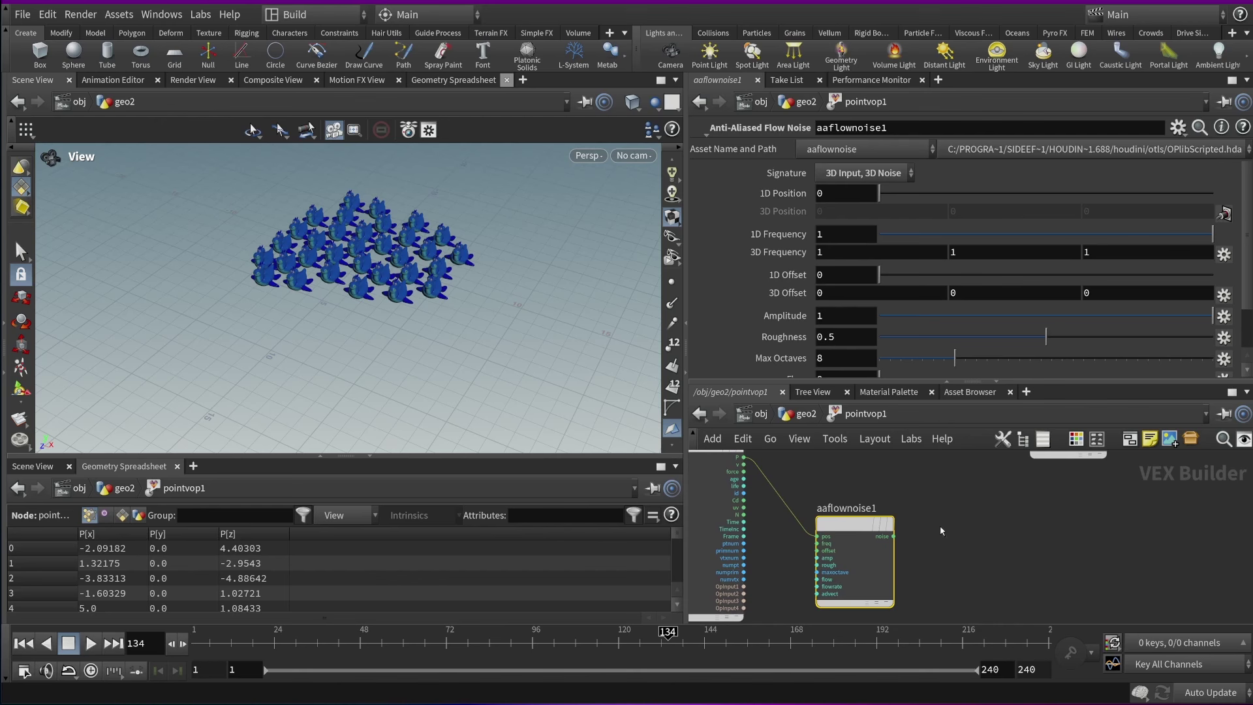
middle_drag(988, 507, 982, 541)
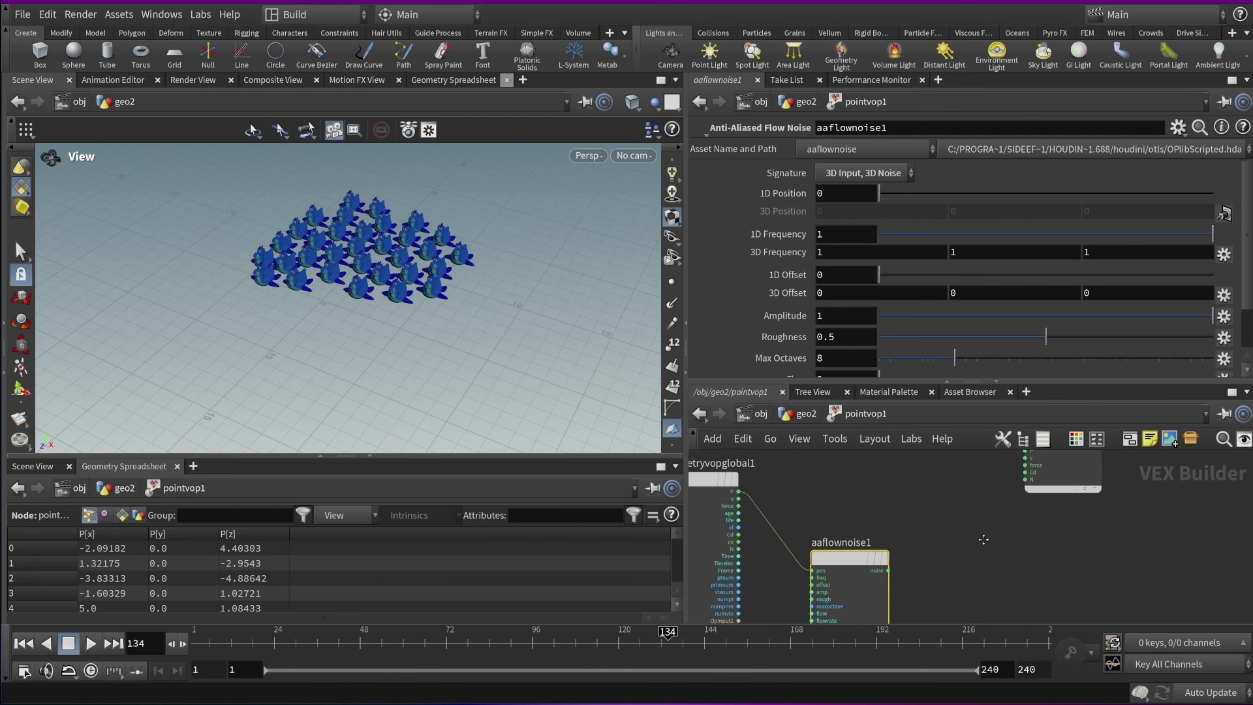
key(Tab)
text(nor)
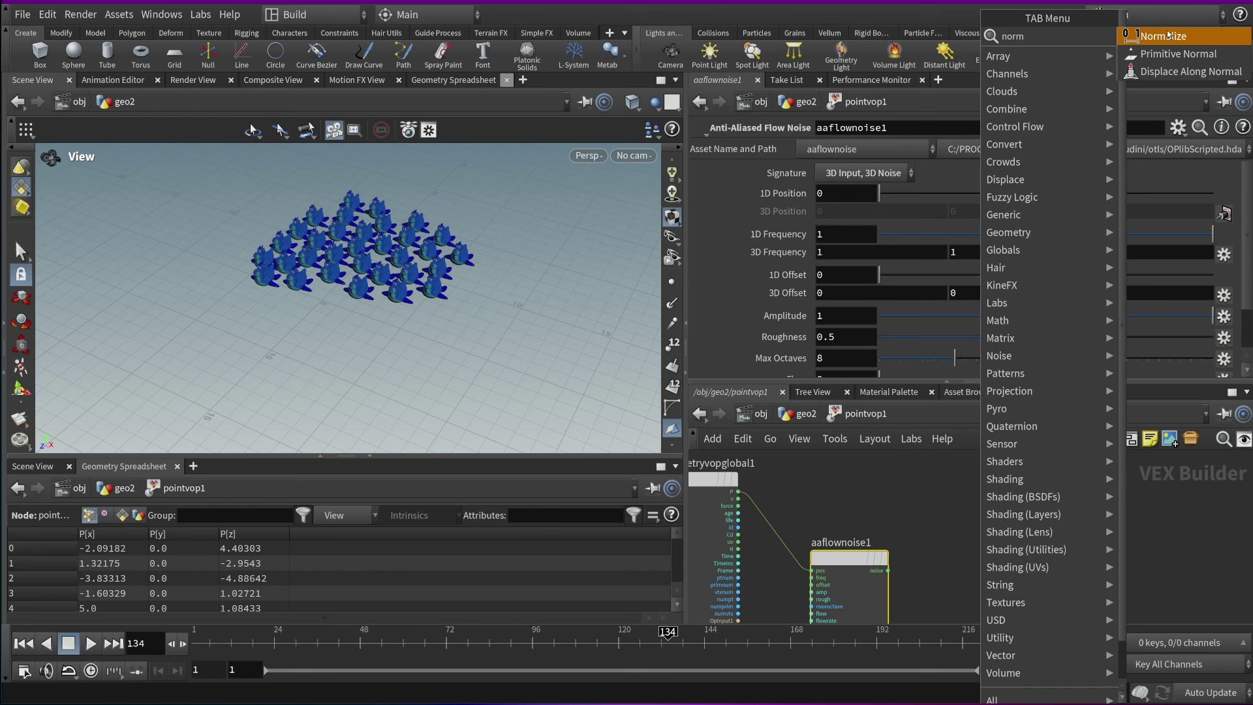
key(Return)
click(996, 566)
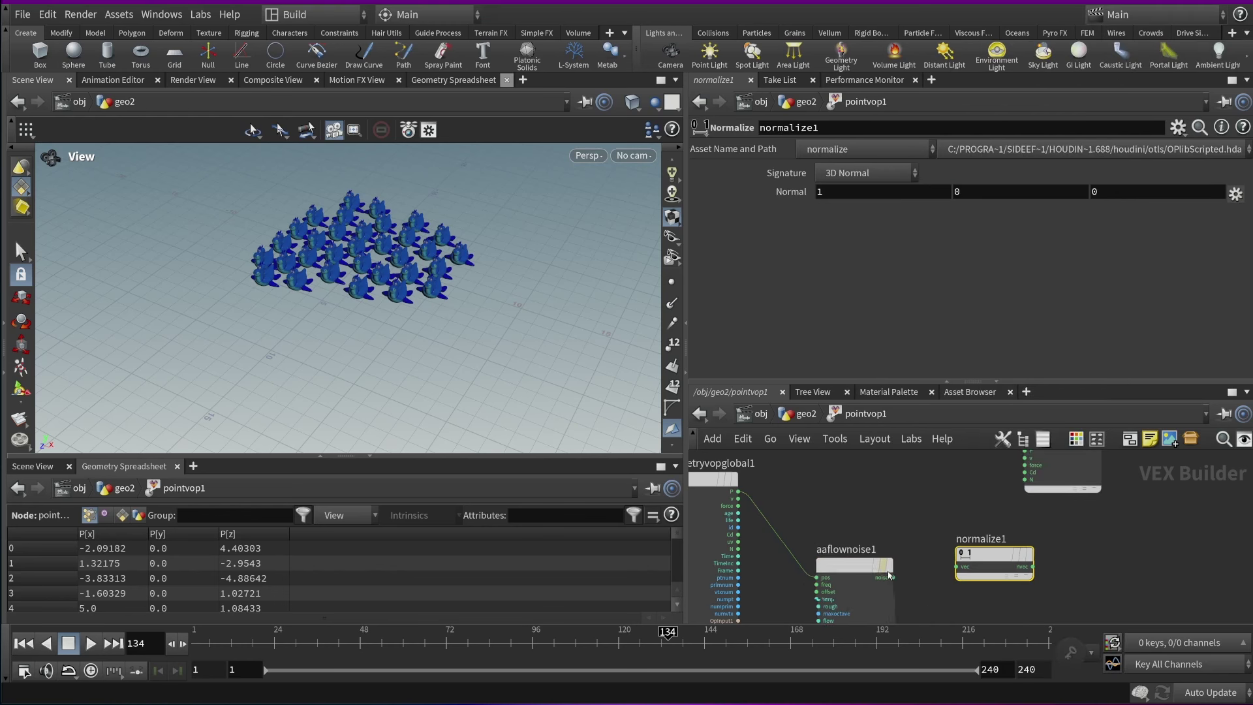
drag(887, 566, 957, 567)
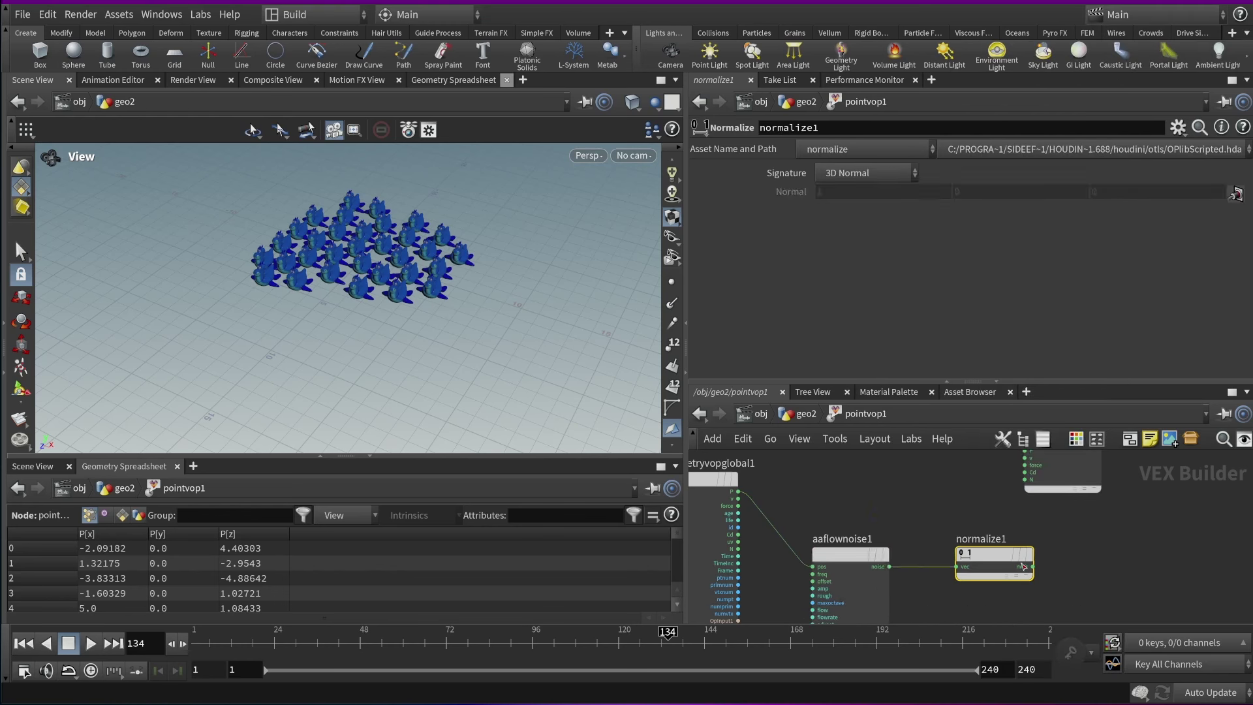
drag(1033, 567, 1024, 480)
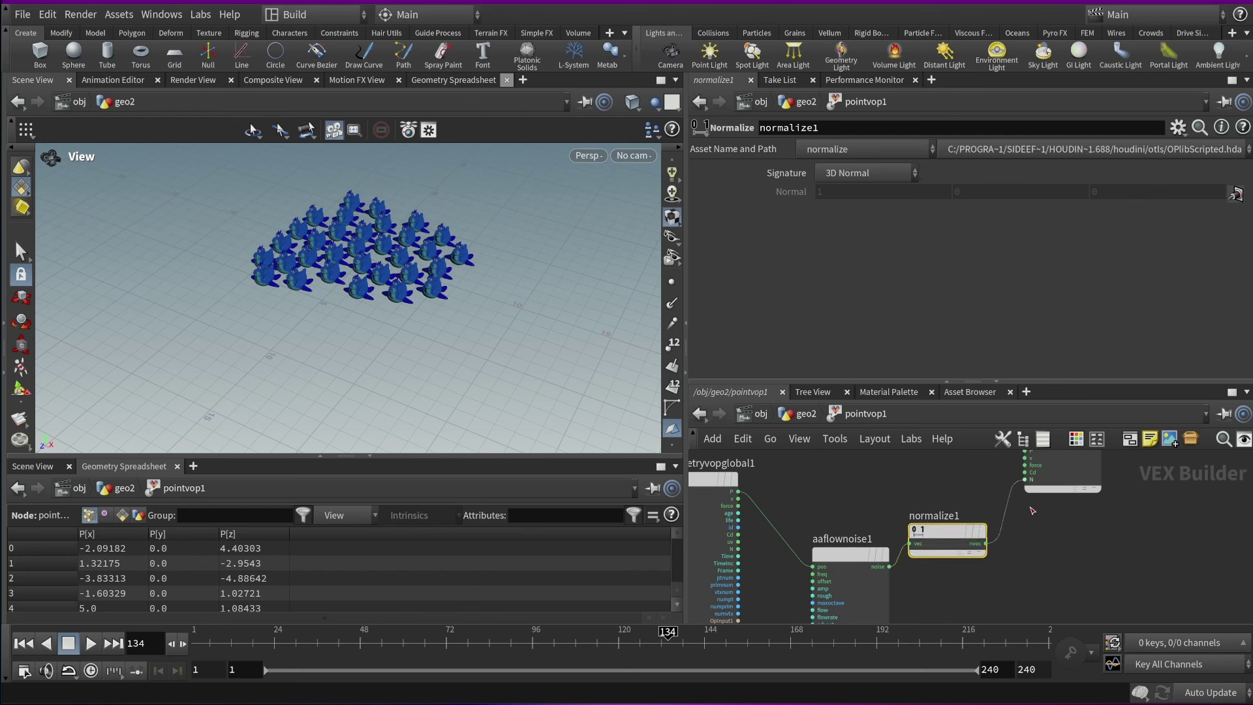
Return to geo2 and wire pointvop1 into copytopoints1's target points input in place of scatter1
click(807, 414)
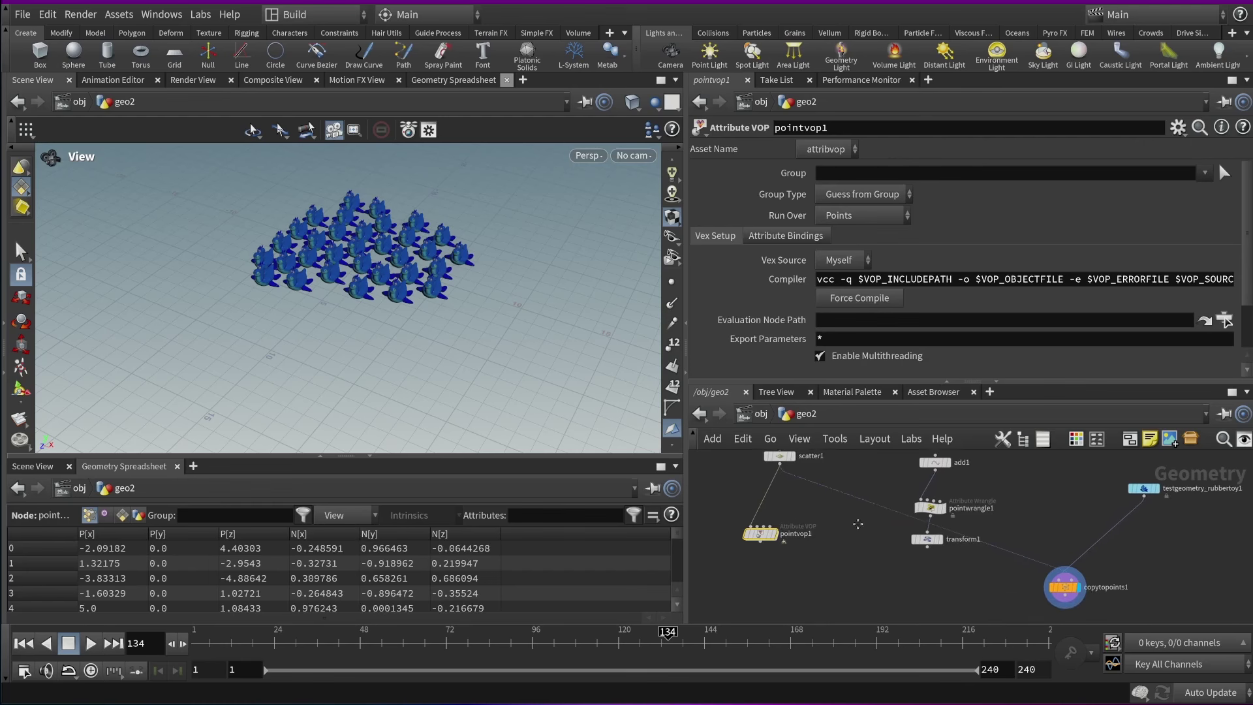
drag(796, 550, 1117, 585)
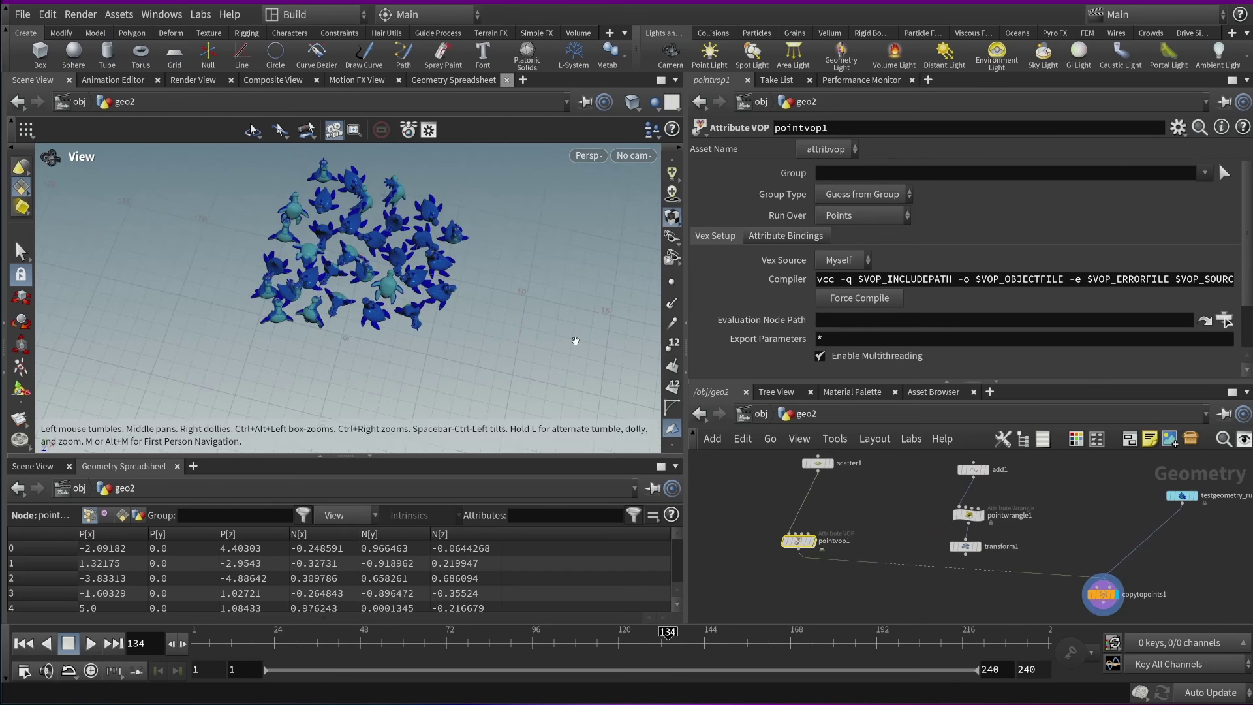
drag(388, 266, 383, 295)
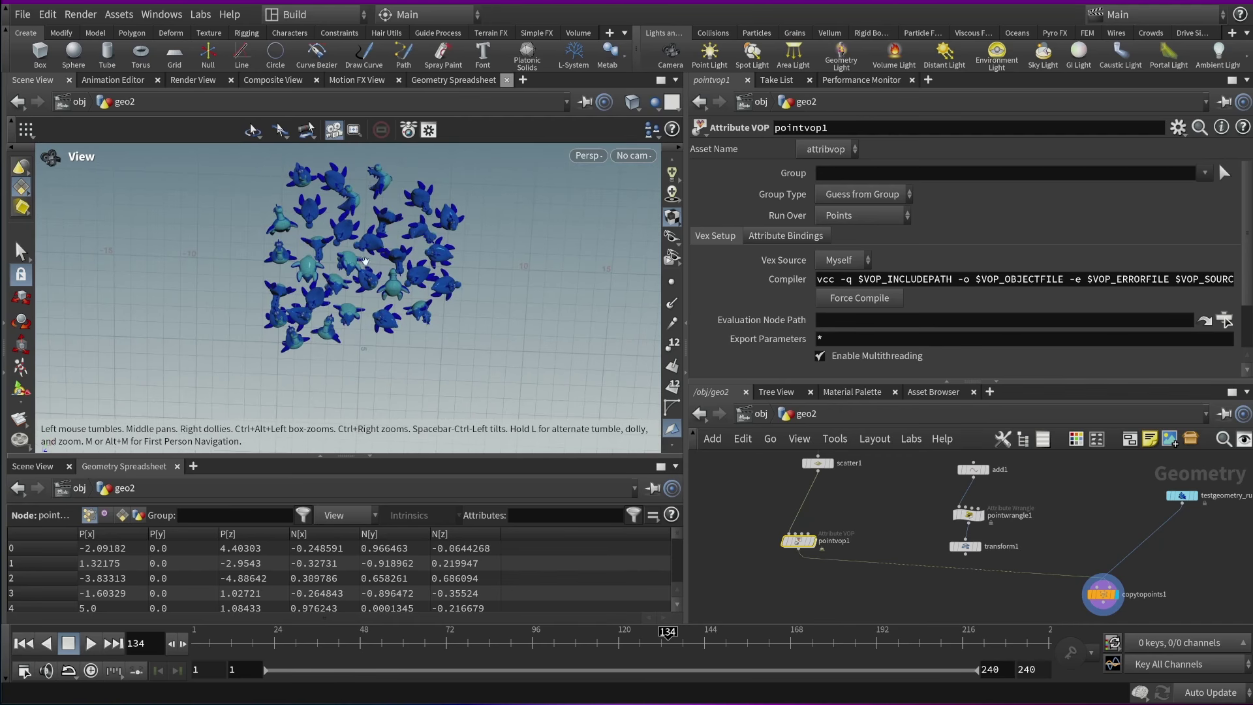
drag(383, 317, 351, 217)
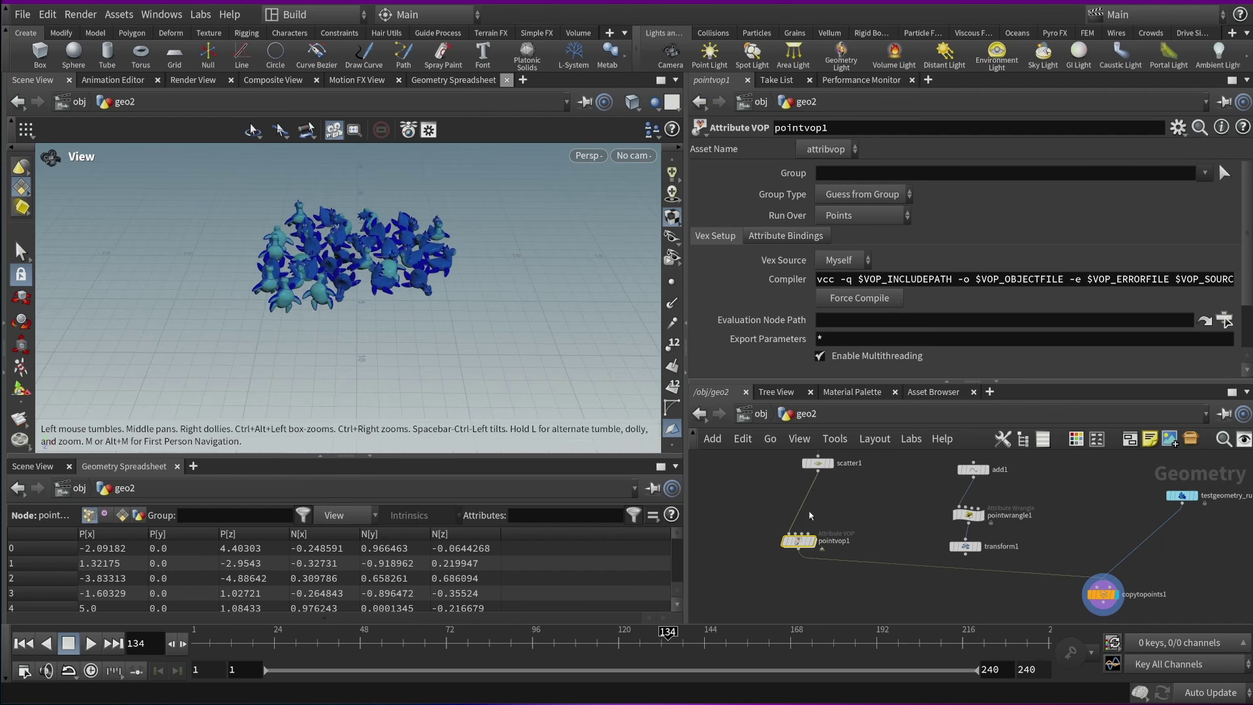
Insert pointwrangle1 between scatter1 and pointvop1, and inspect how the copied toys are oriented
mouse_move(799, 545)
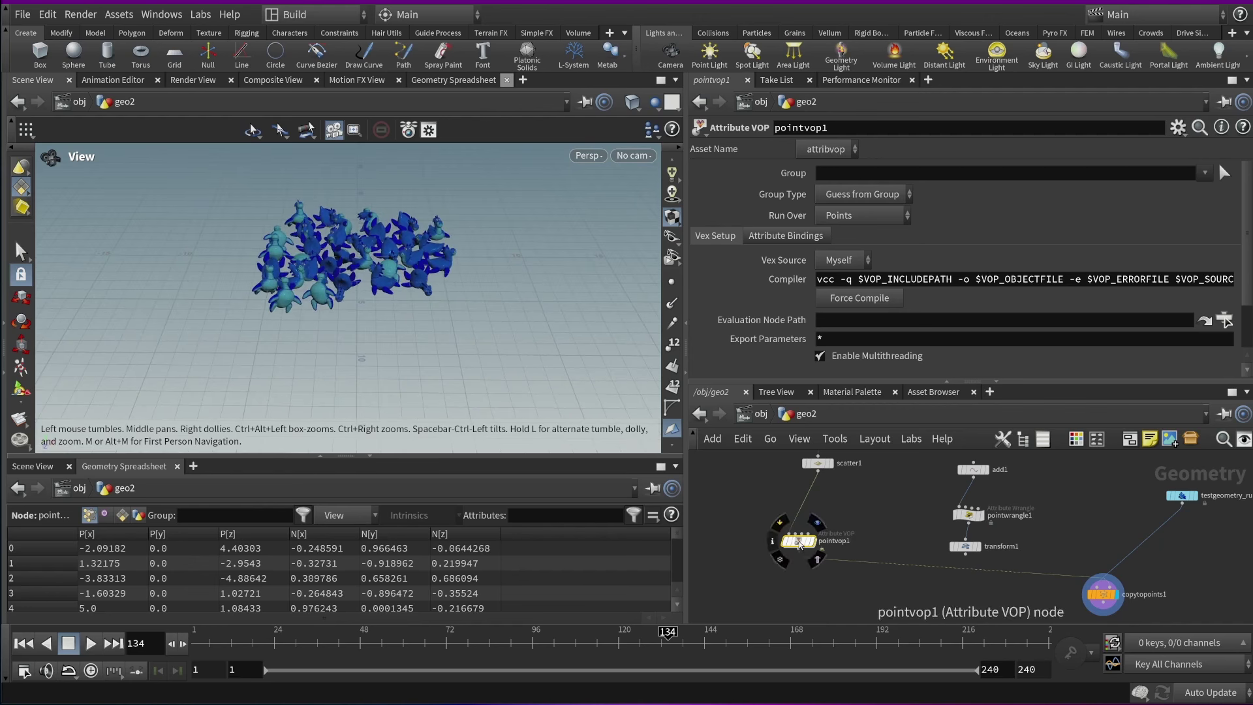
drag(968, 515, 808, 509)
scroll(577, 244, up, 5)
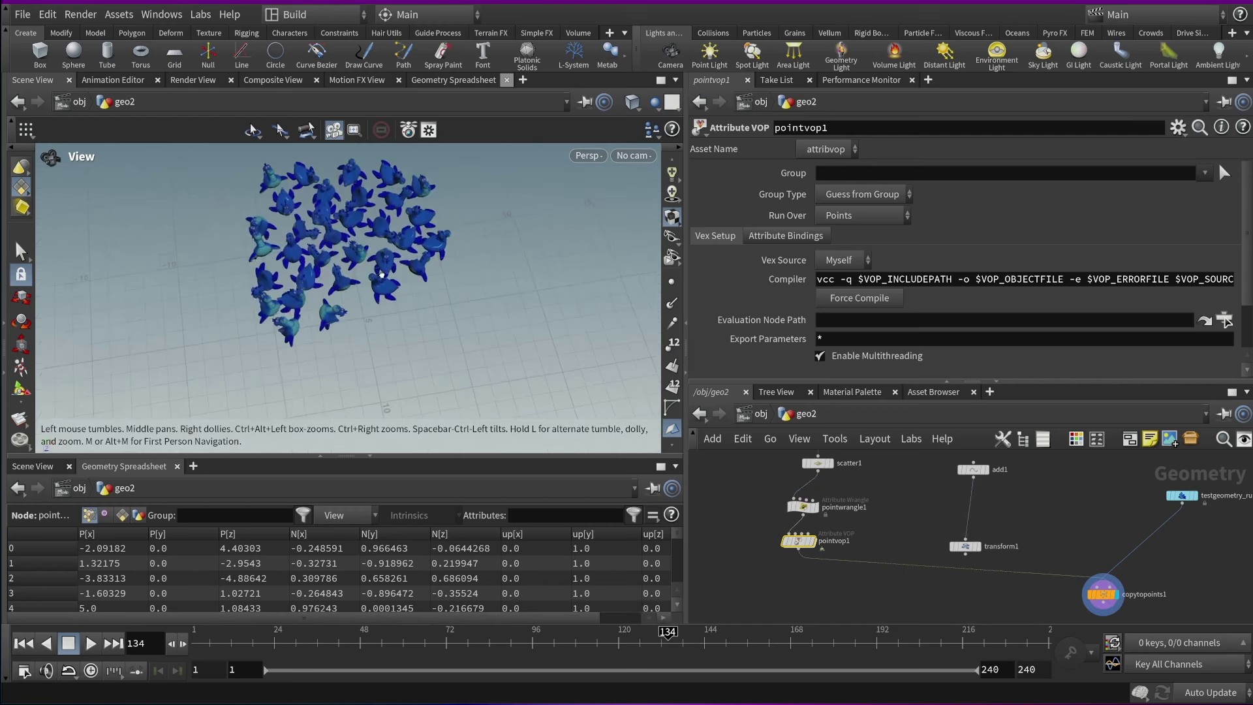
drag(577, 244, 373, 336)
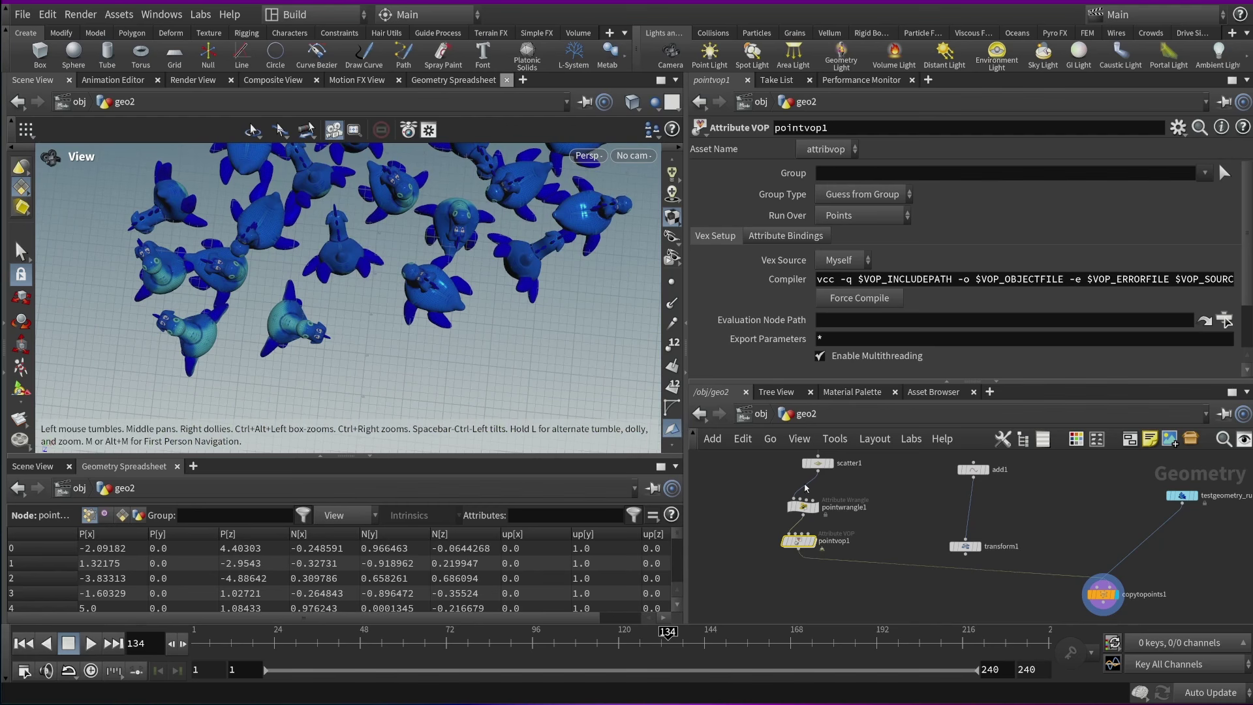
drag(449, 360, 271, 158)
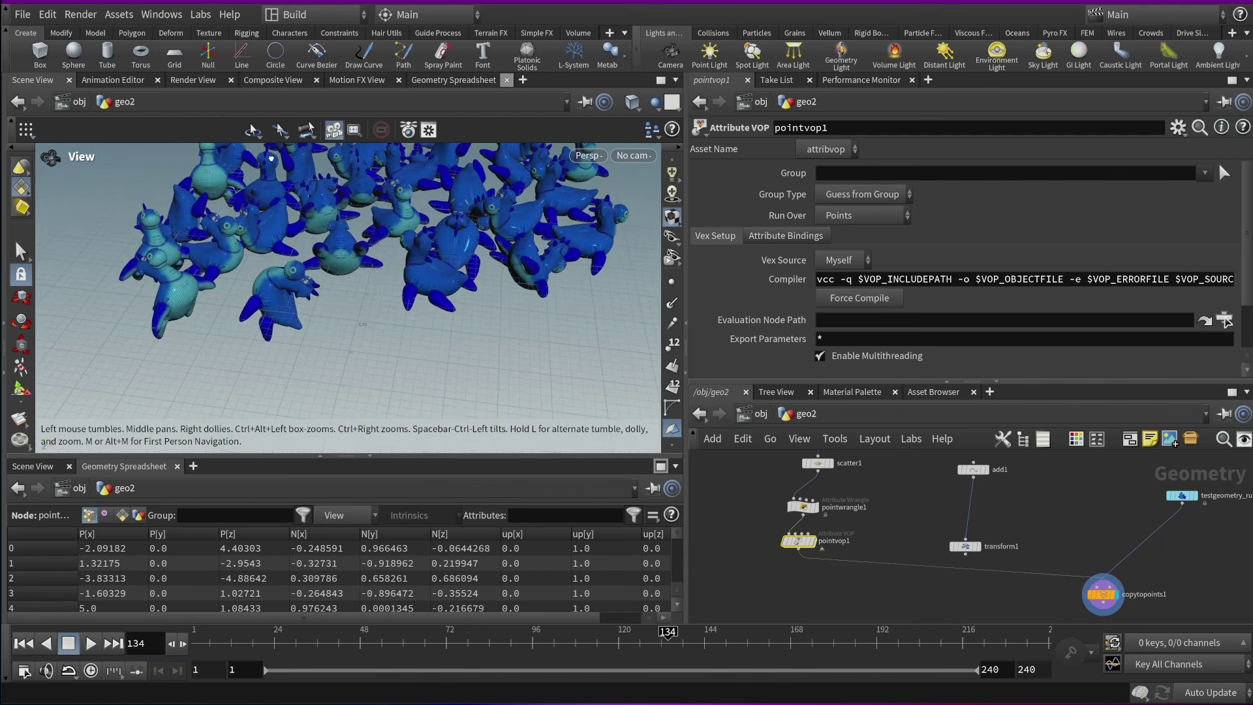
drag(262, 212, 306, 231)
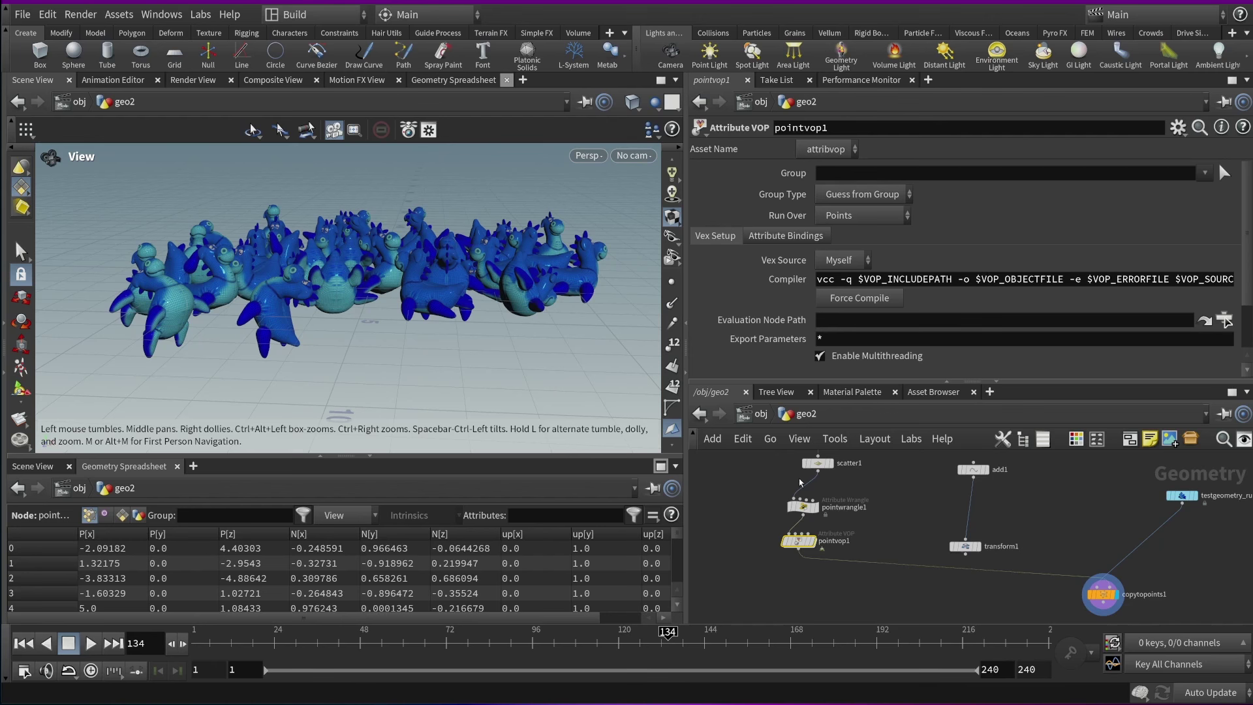
Display pointwrangle1, switch the display to pointvop1 with point normals shown, and compare the N and up vectors
scroll(801, 482, up, 4)
click(820, 511)
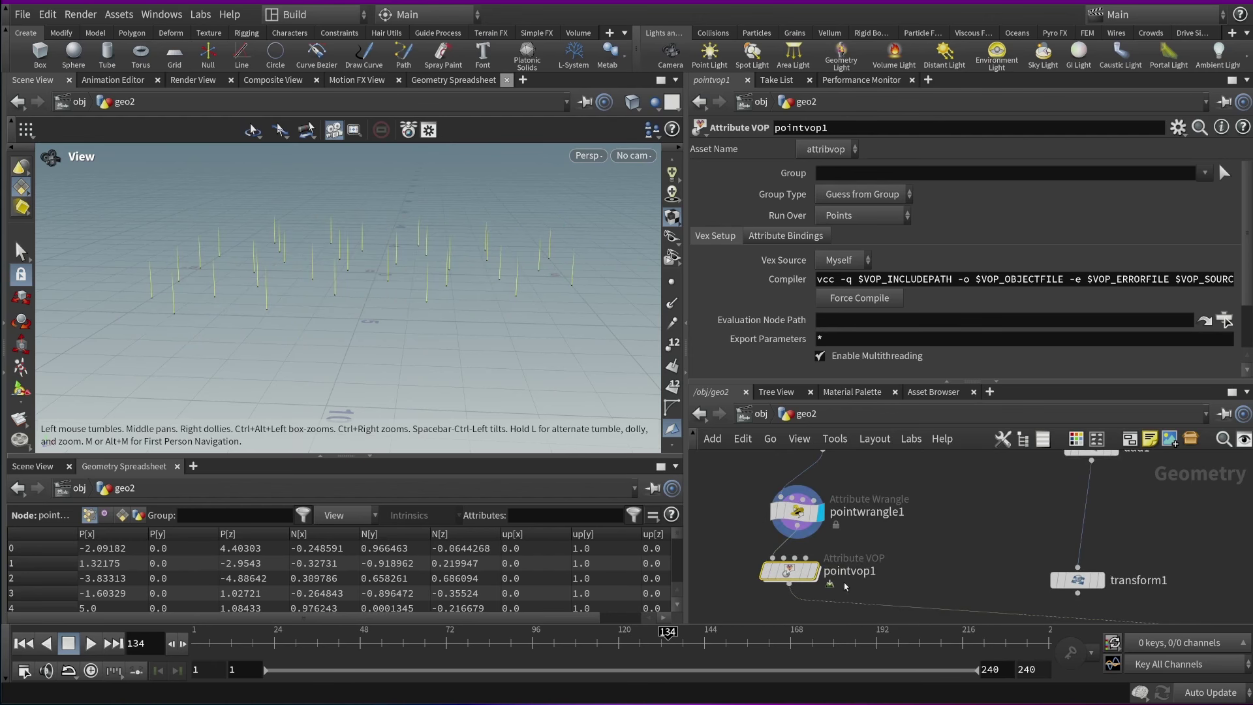
click(813, 570)
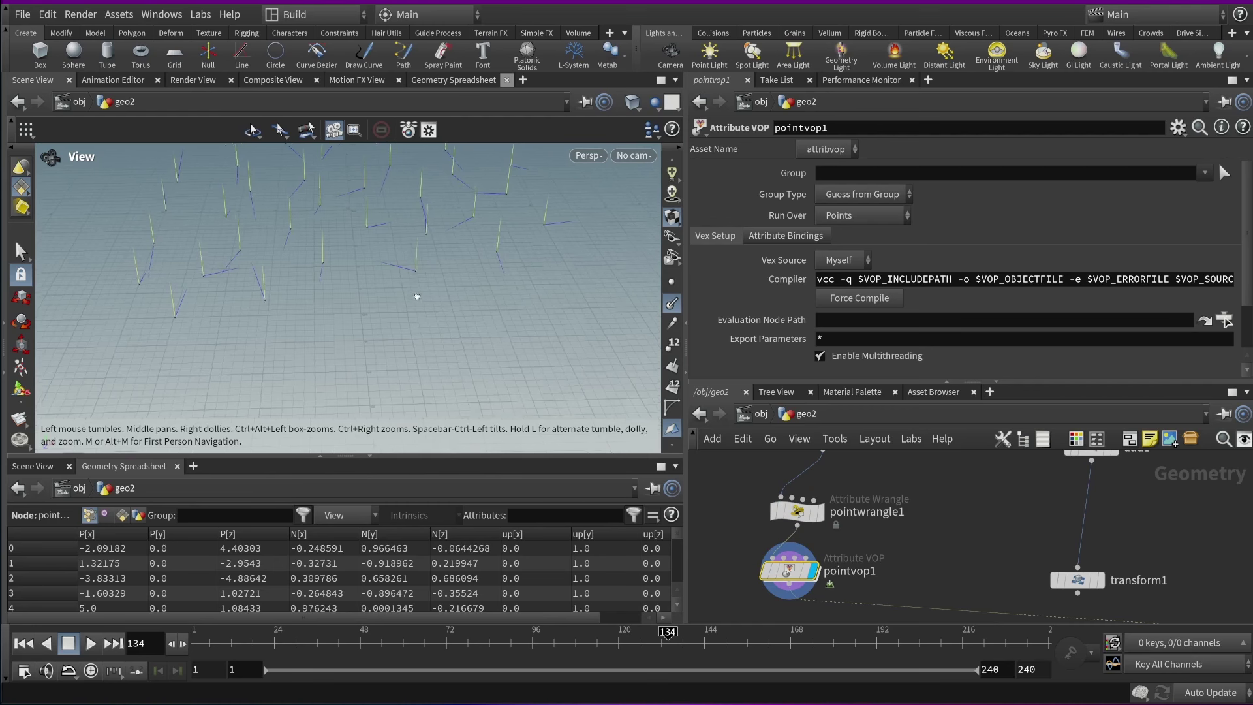
scroll(380, 284, up, 6)
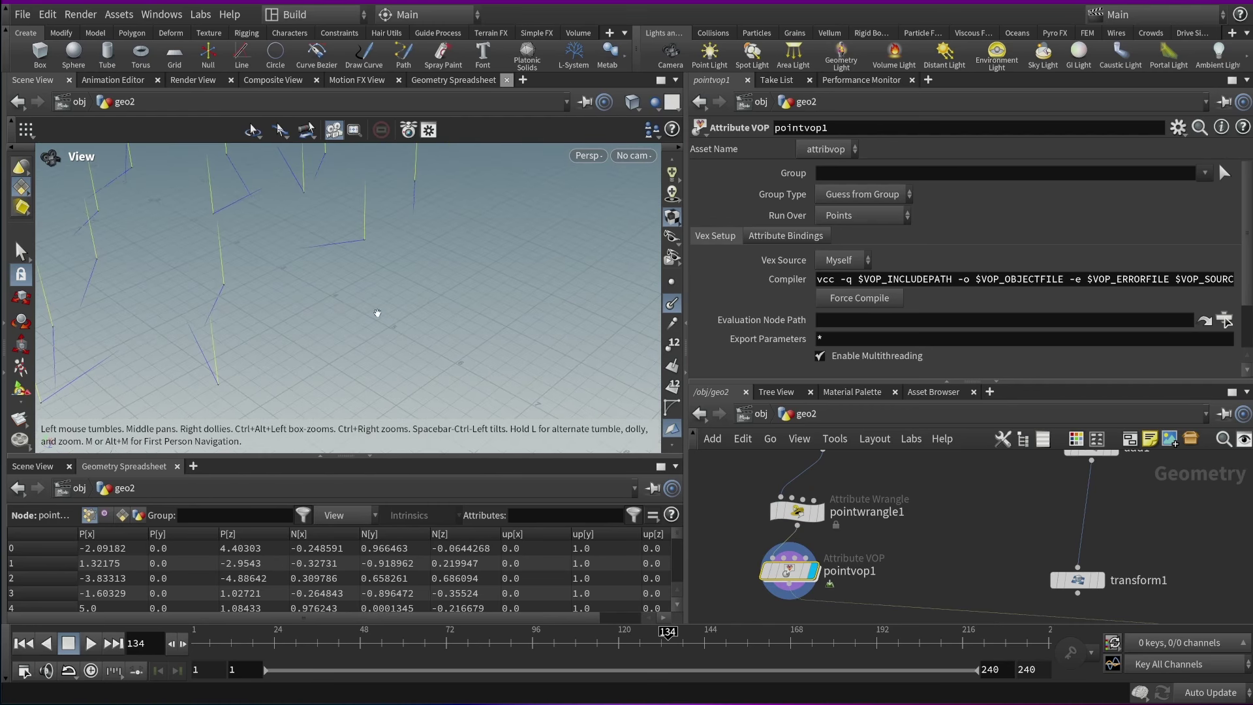
scroll(377, 313, down, 5)
mouse_move(359, 236)
mouse_down()
mouse_move(344, 218)
mouse_move(274, 229)
mouse_move(376, 235)
mouse_up()
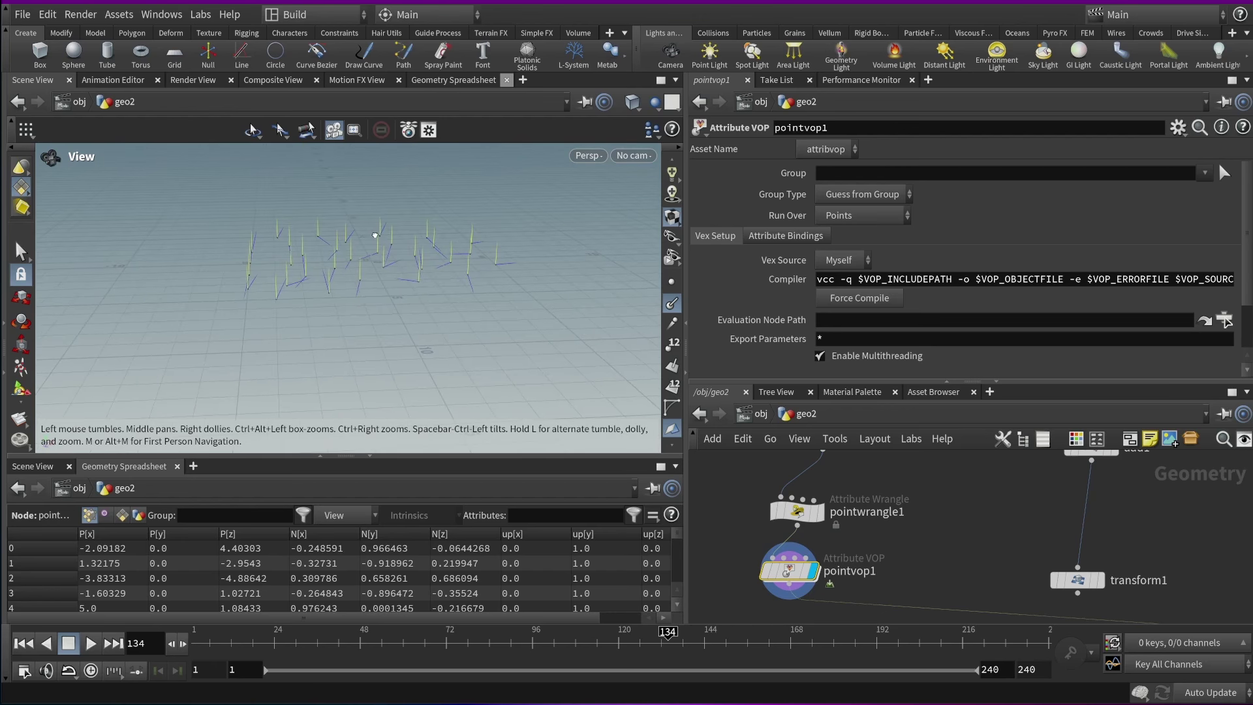
Go inside pointvop1 and add a Cross Product node to the VOP network near normalize1
middle_drag(918, 543, 955, 525)
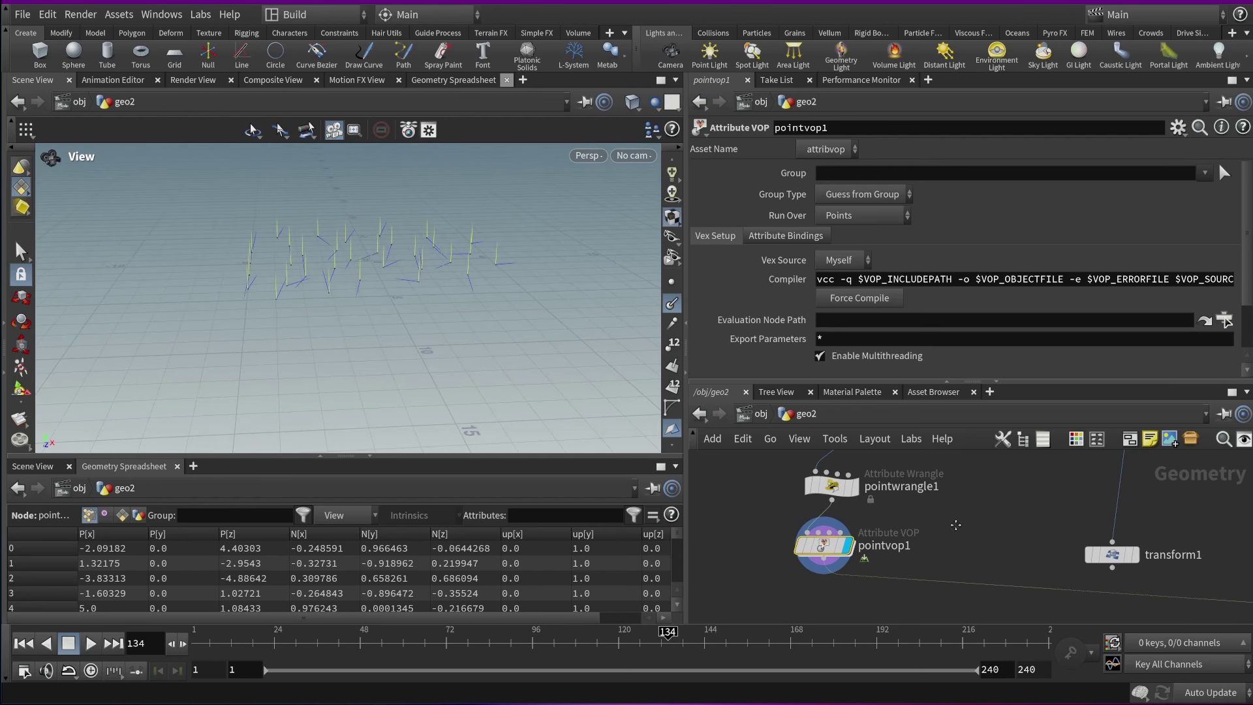
double_click(846, 550)
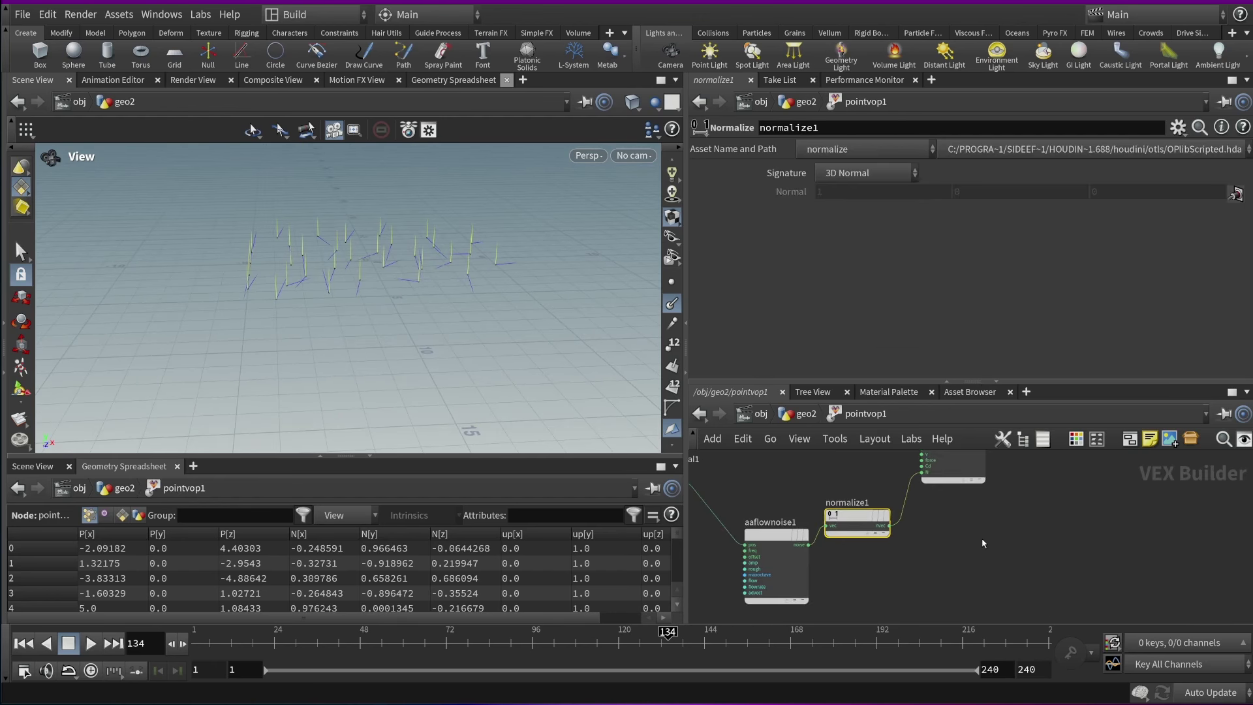
scroll(481, 248, up, 5)
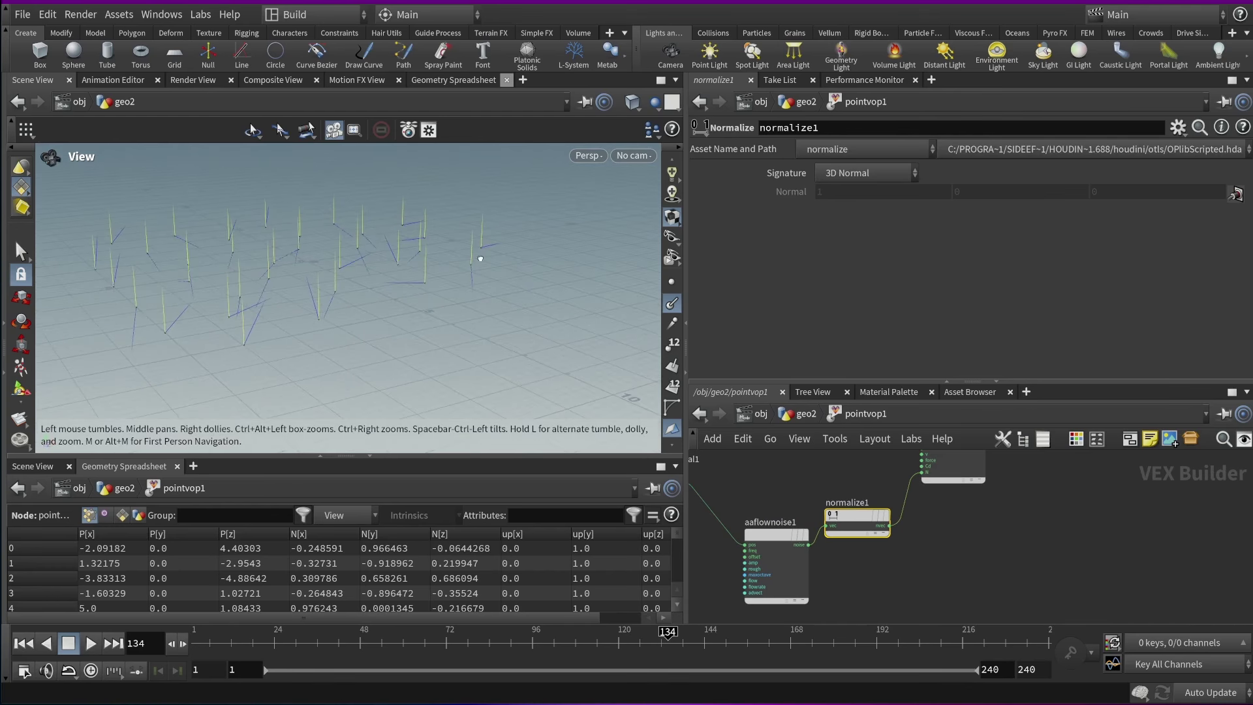
key(Tab)
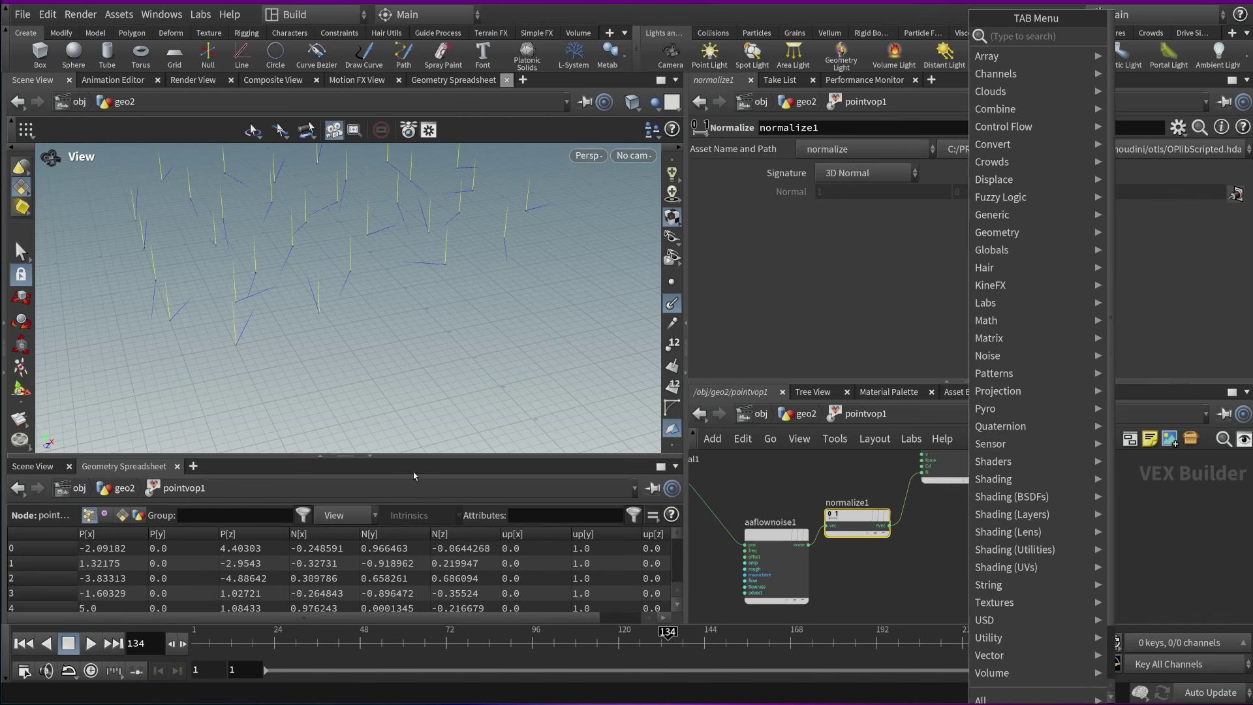
key(Escape)
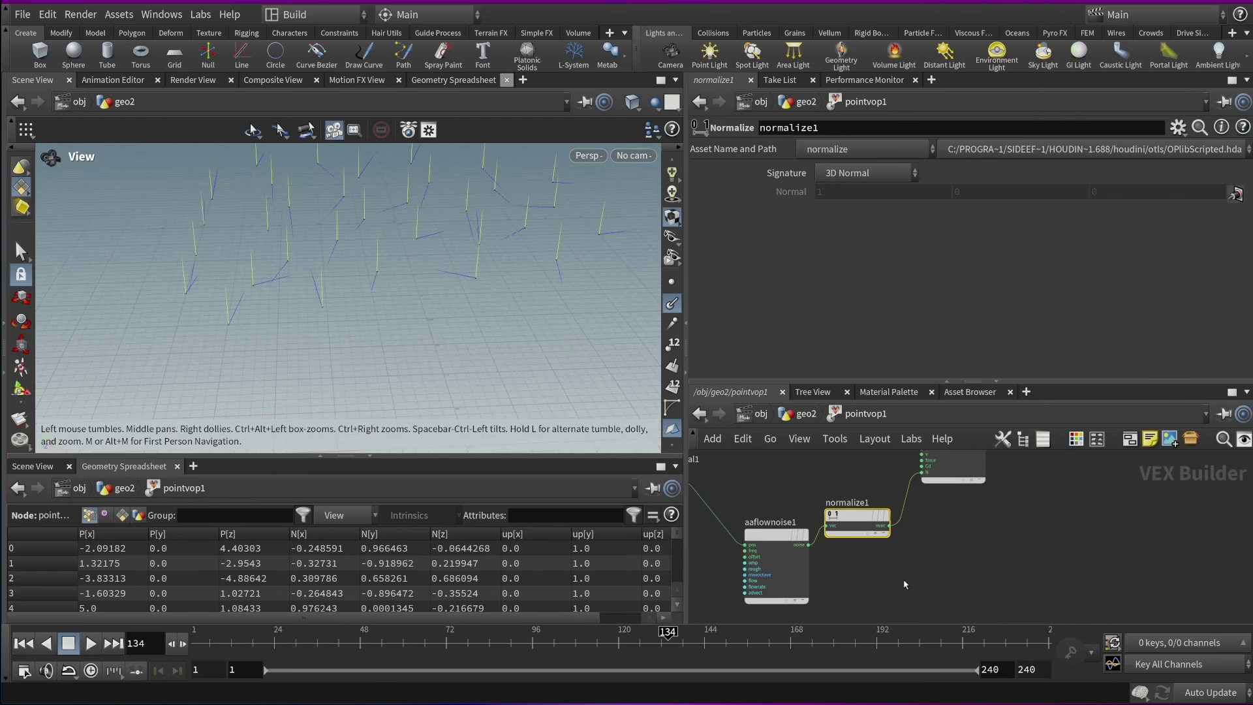
key(Tab)
text(o)
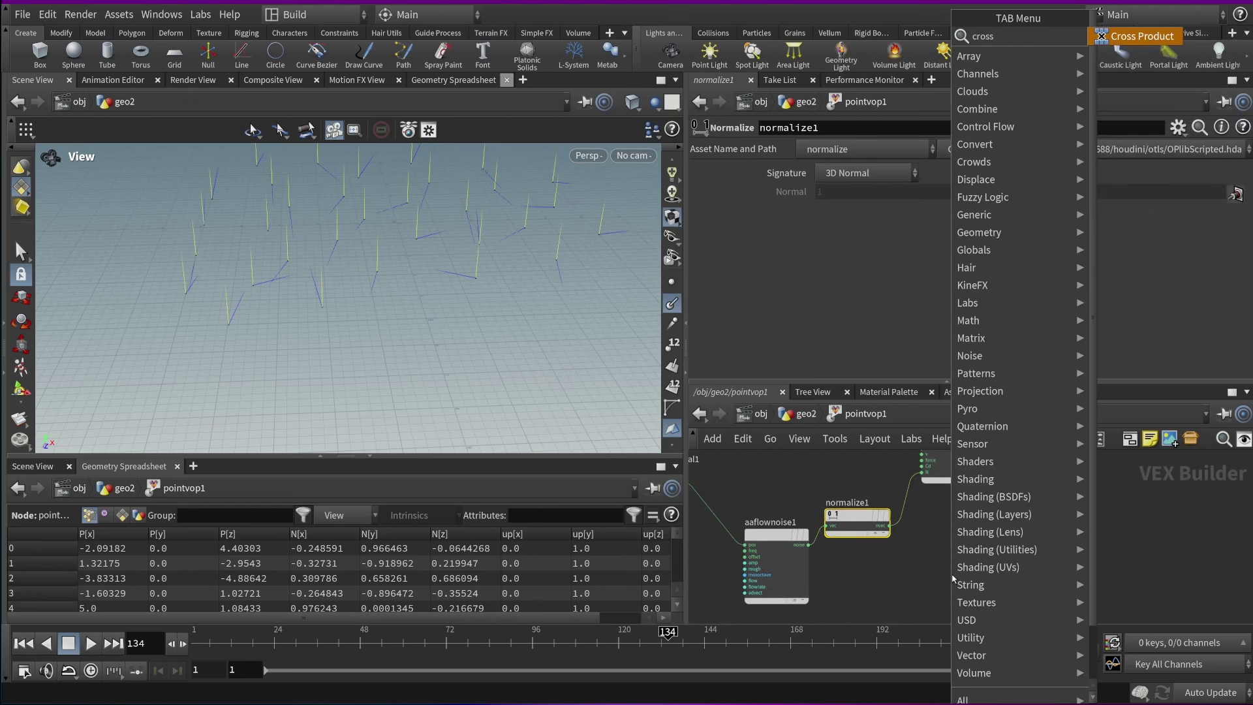
key(Return)
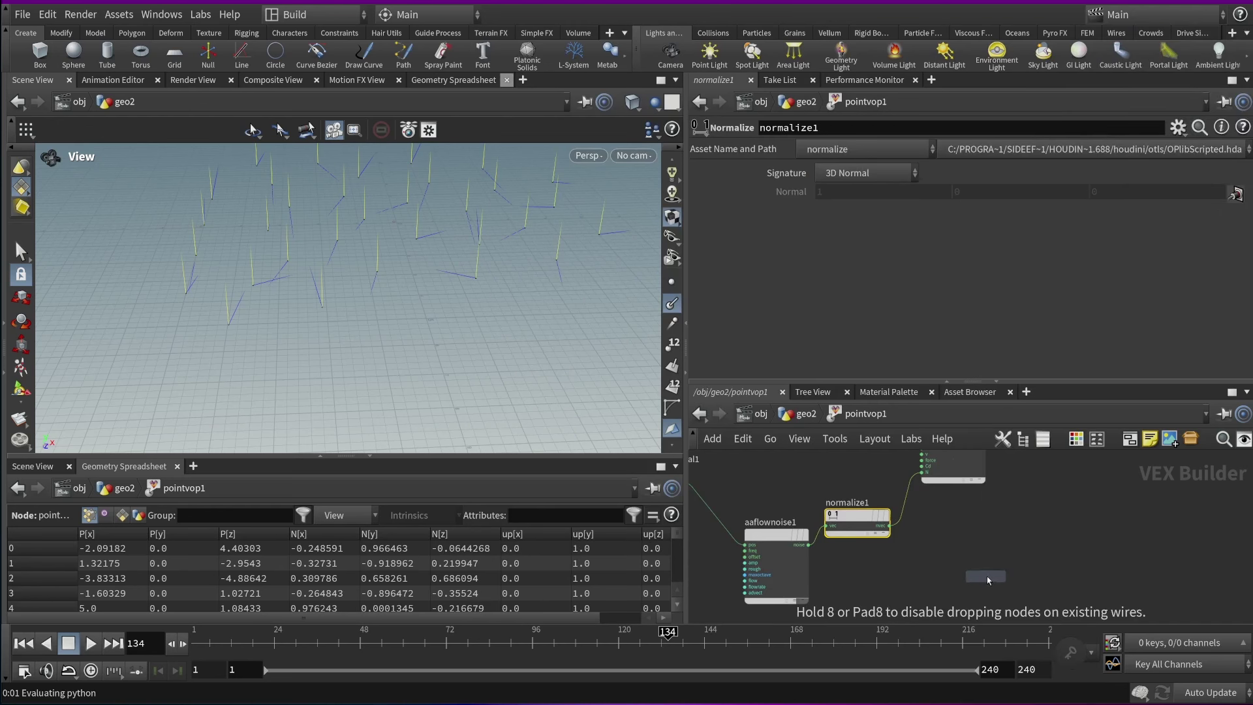
click(996, 570)
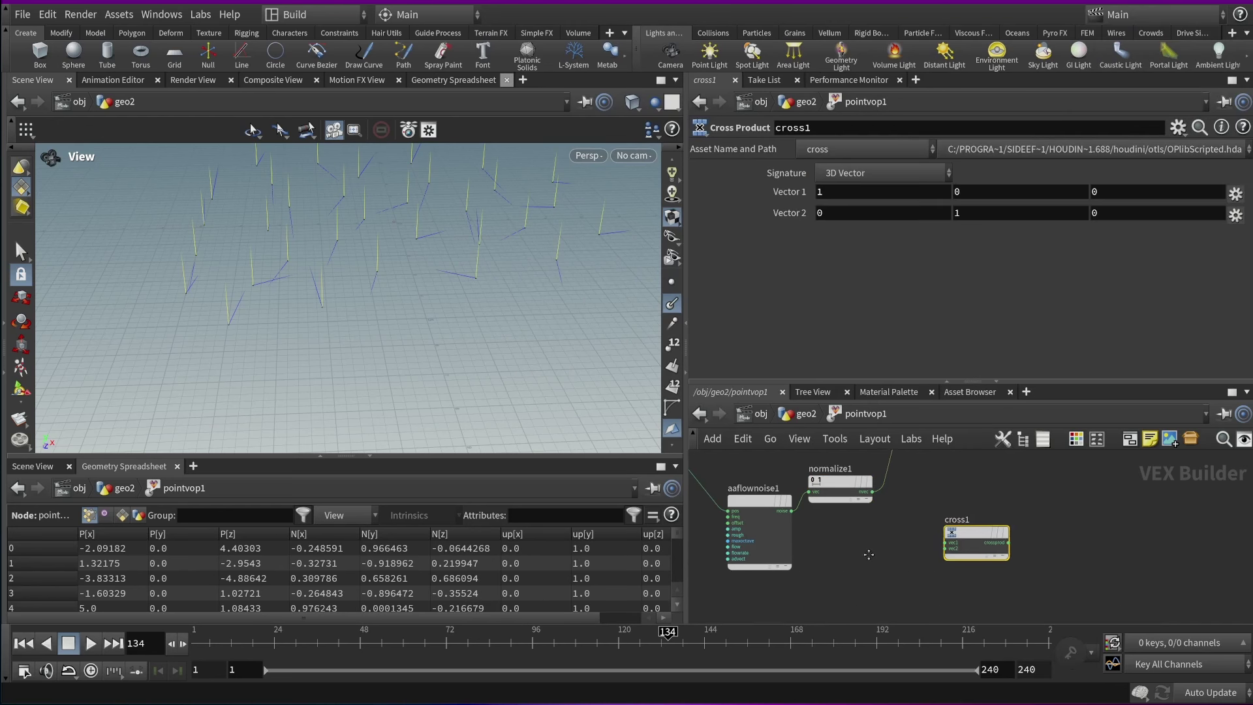
Connect normalize1's output to cross1's vec1 input and aaflownoise1's noise output to its vec2 input
click(872, 491)
click(946, 542)
mouse_move(951, 559)
mouse_down()
mouse_move(888, 550)
mouse_move(939, 561)
mouse_up()
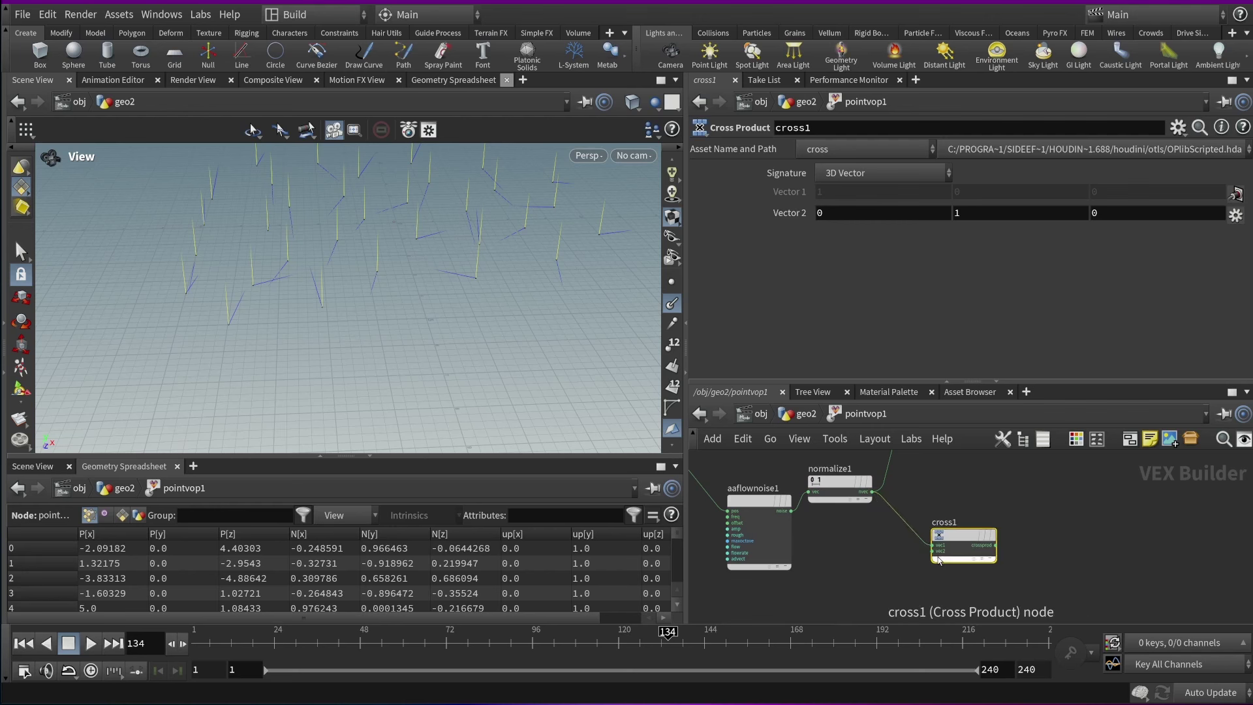
click(934, 551)
click(791, 511)
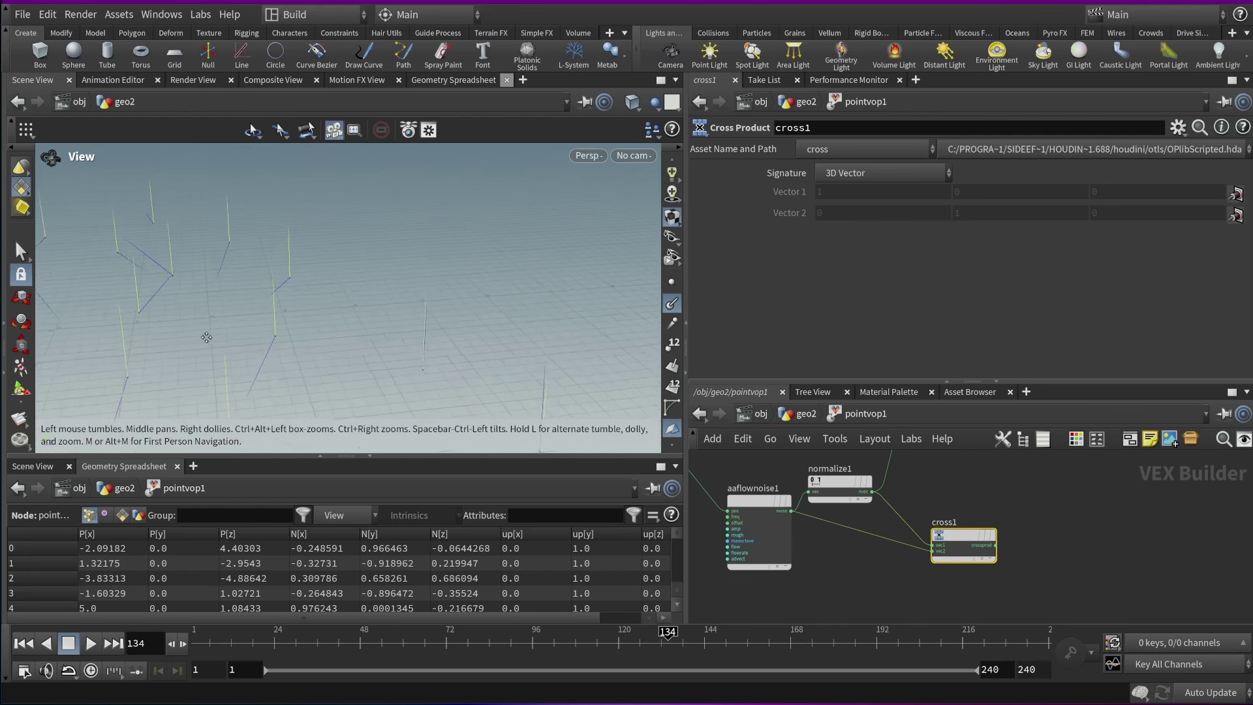
Open an additional Scene View pane tab and switch to it
drag(273, 397, 510, 339)
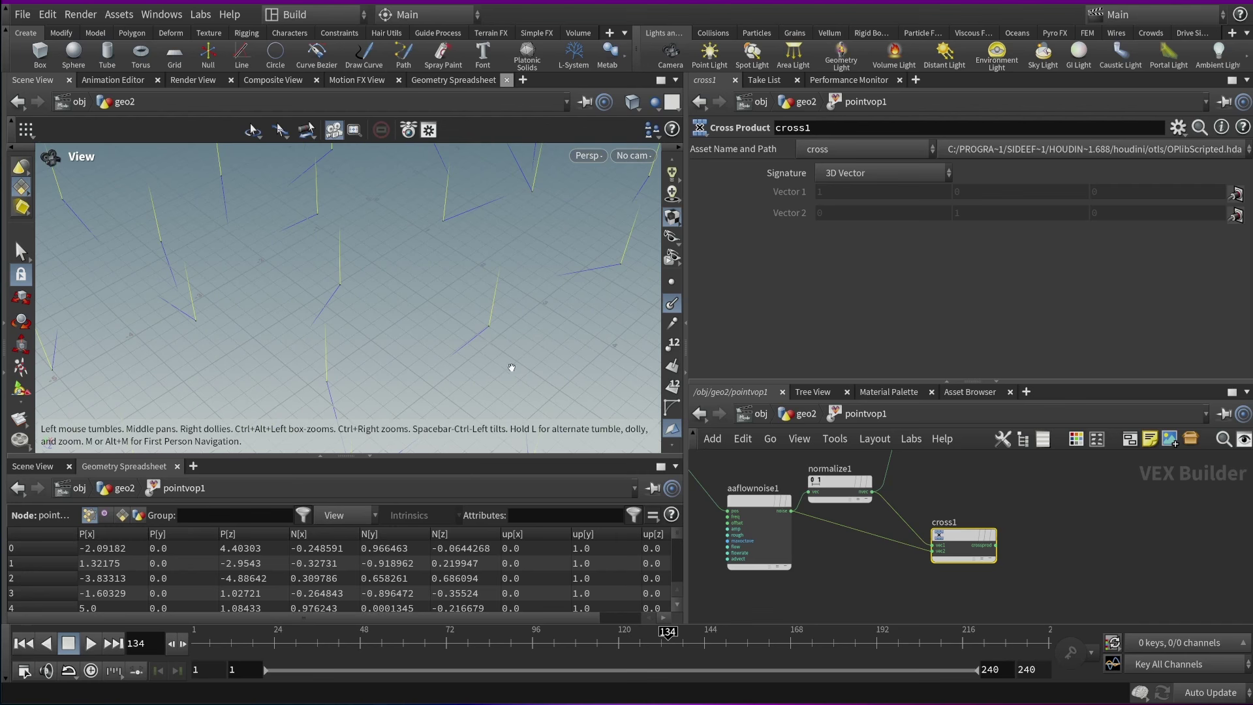
drag(512, 367, 365, 301)
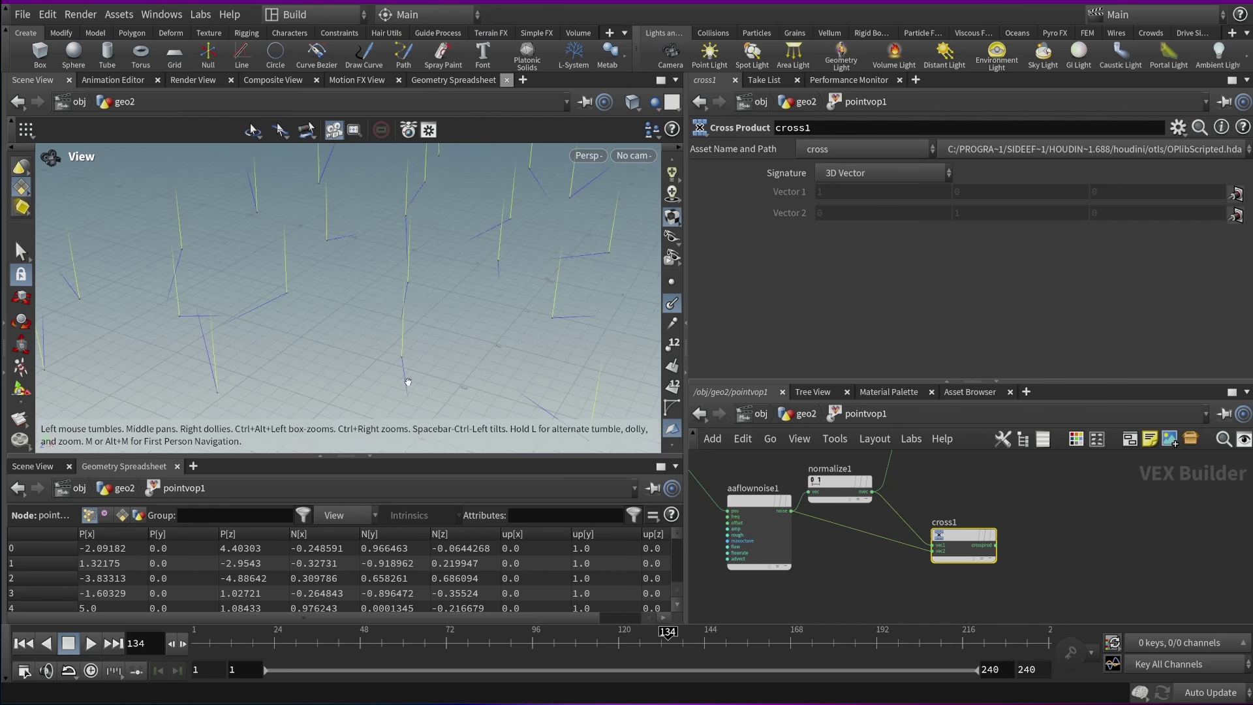
drag(407, 382, 424, 237)
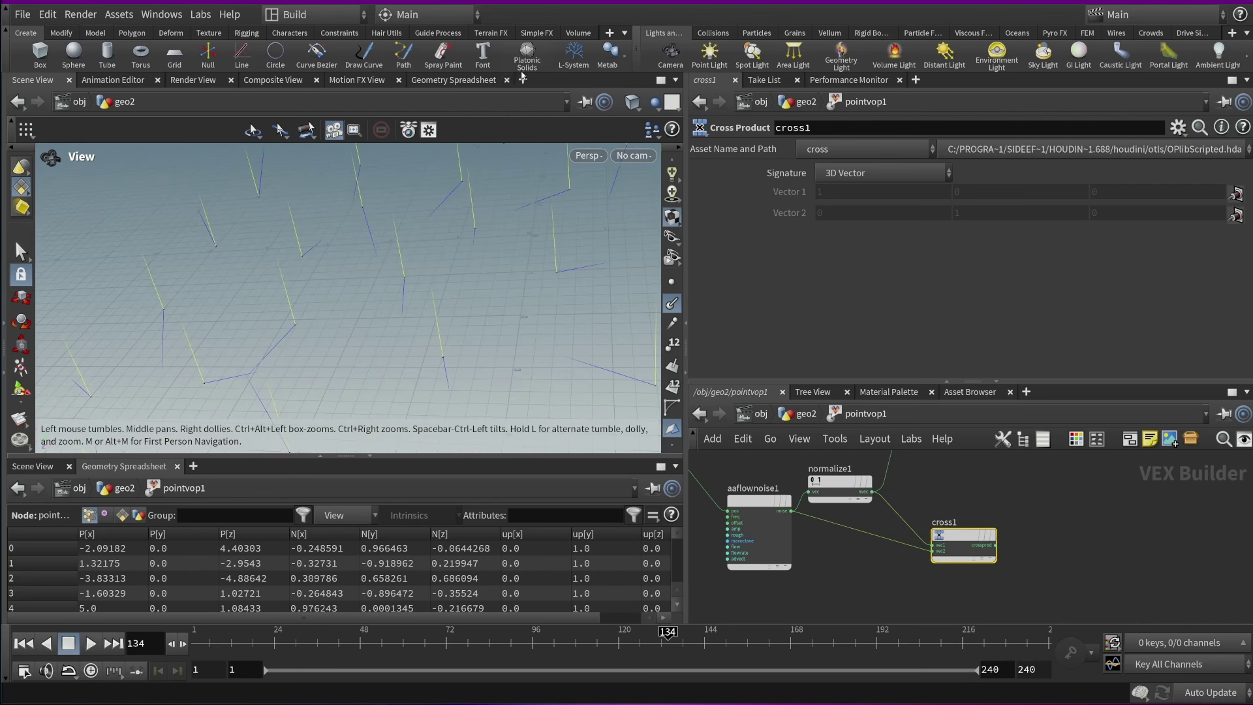
click(526, 57)
click(523, 80)
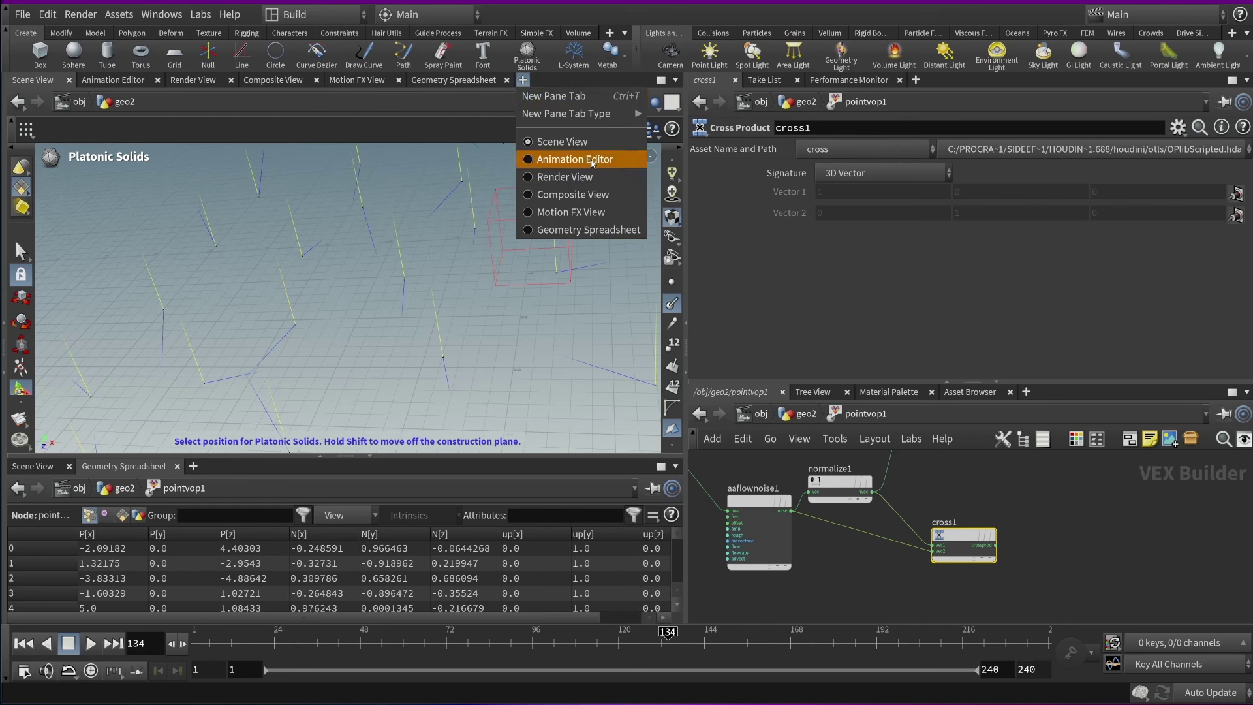
mouse_move(587, 114)
mouse_move(703, 306)
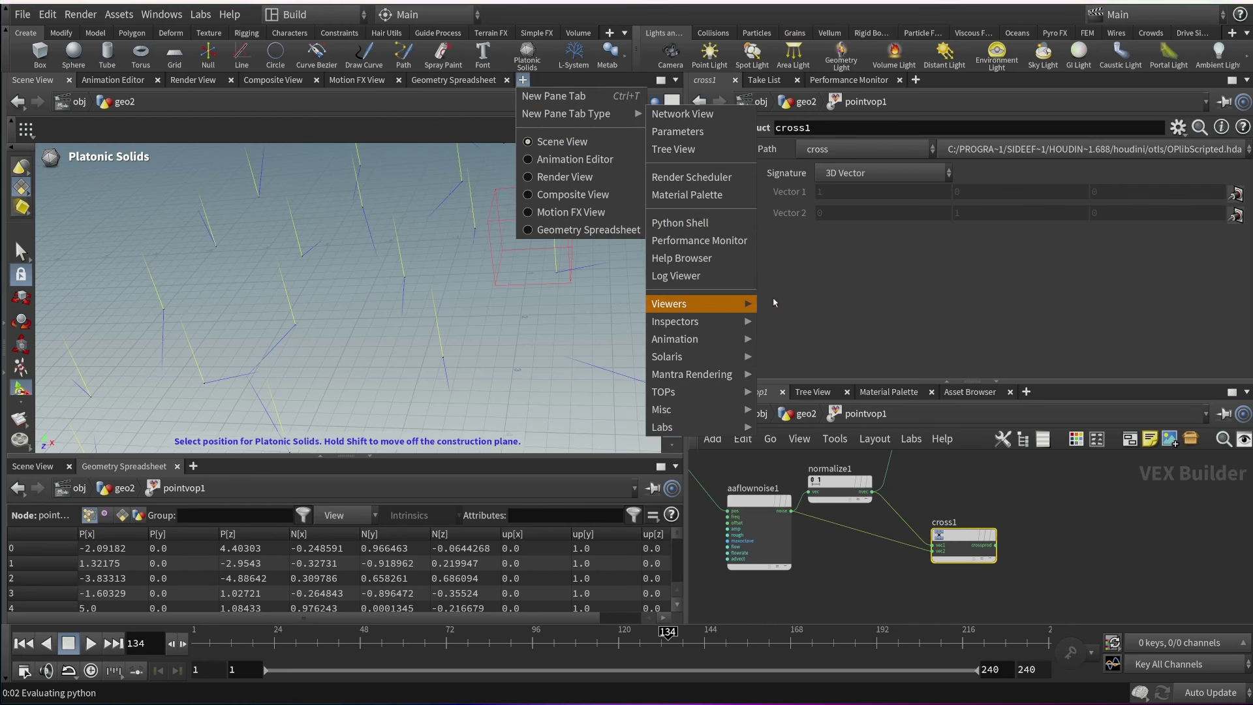
click(786, 304)
key(Escape)
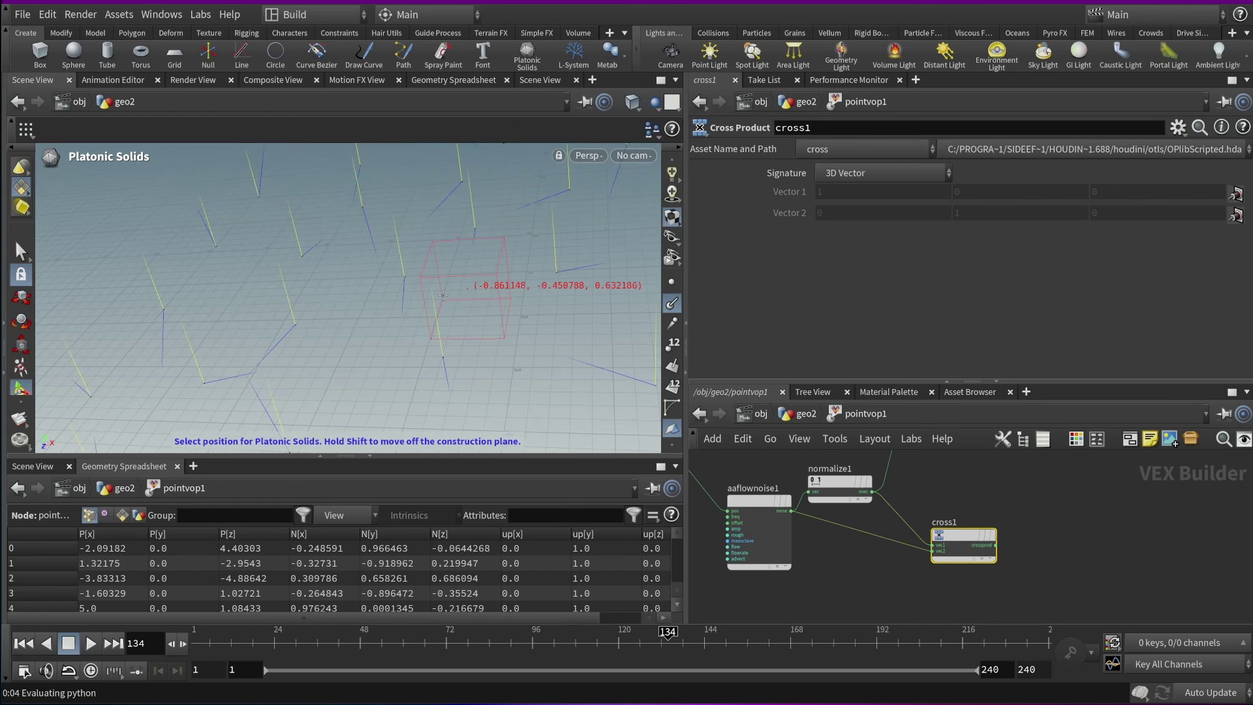
key(Escape)
drag(463, 265, 519, 235)
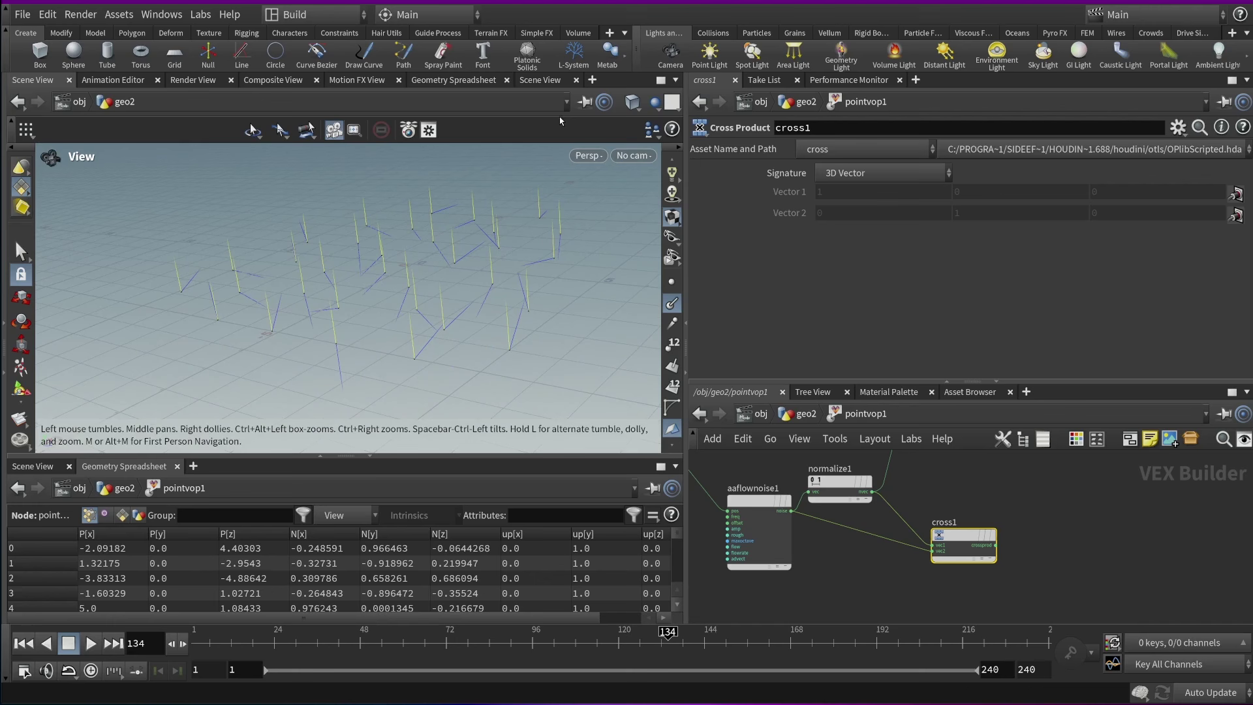
click(540, 80)
Review the marker and visualizer settings in the new view's display options
drag(344, 308, 373, 292)
key(d)
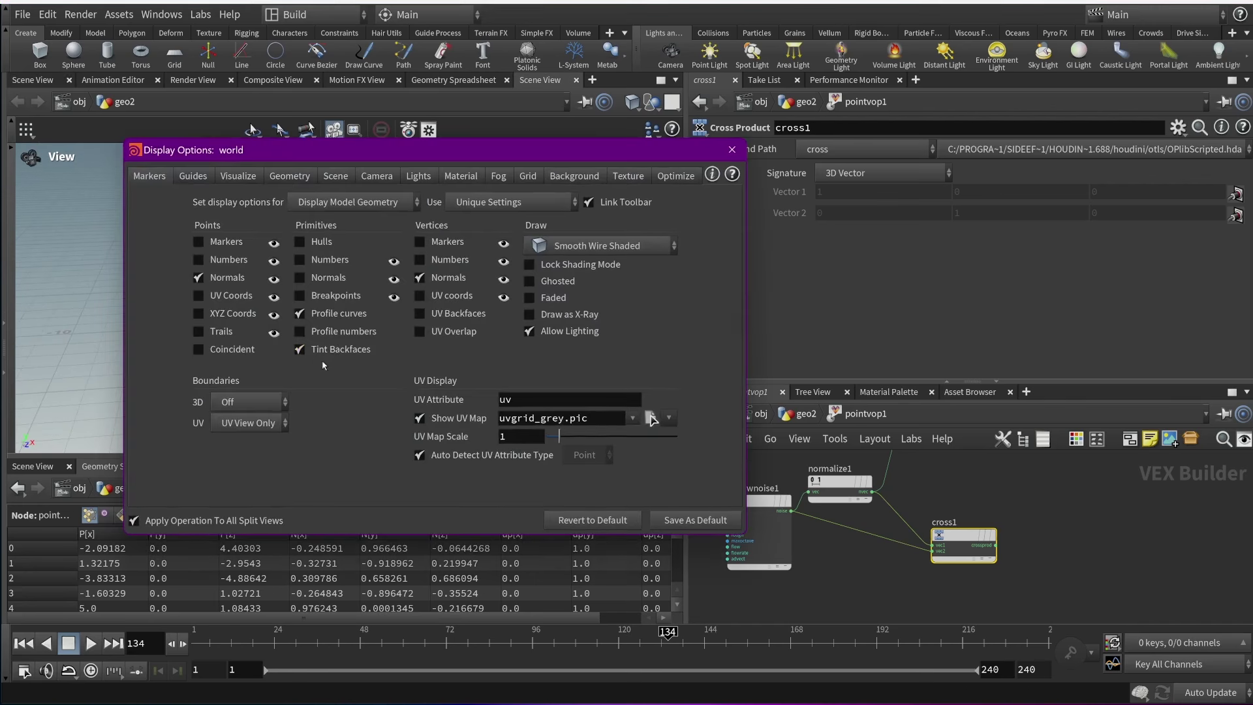
click(239, 176)
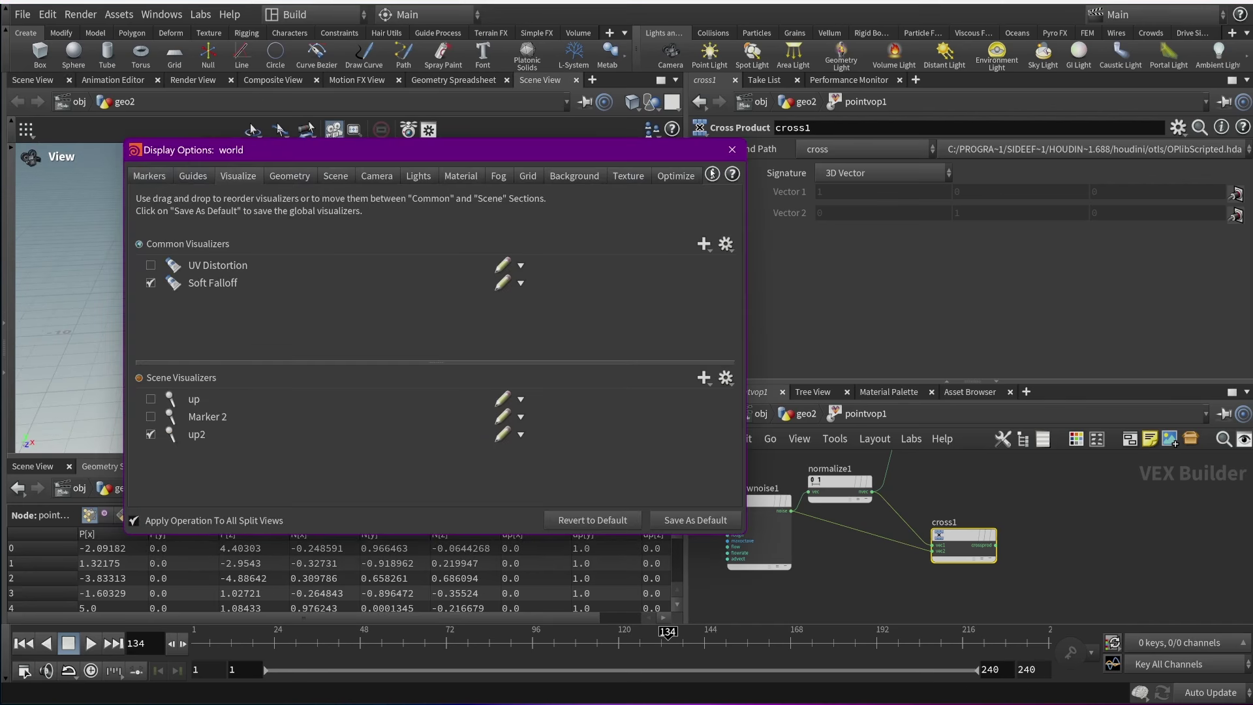
click(731, 150)
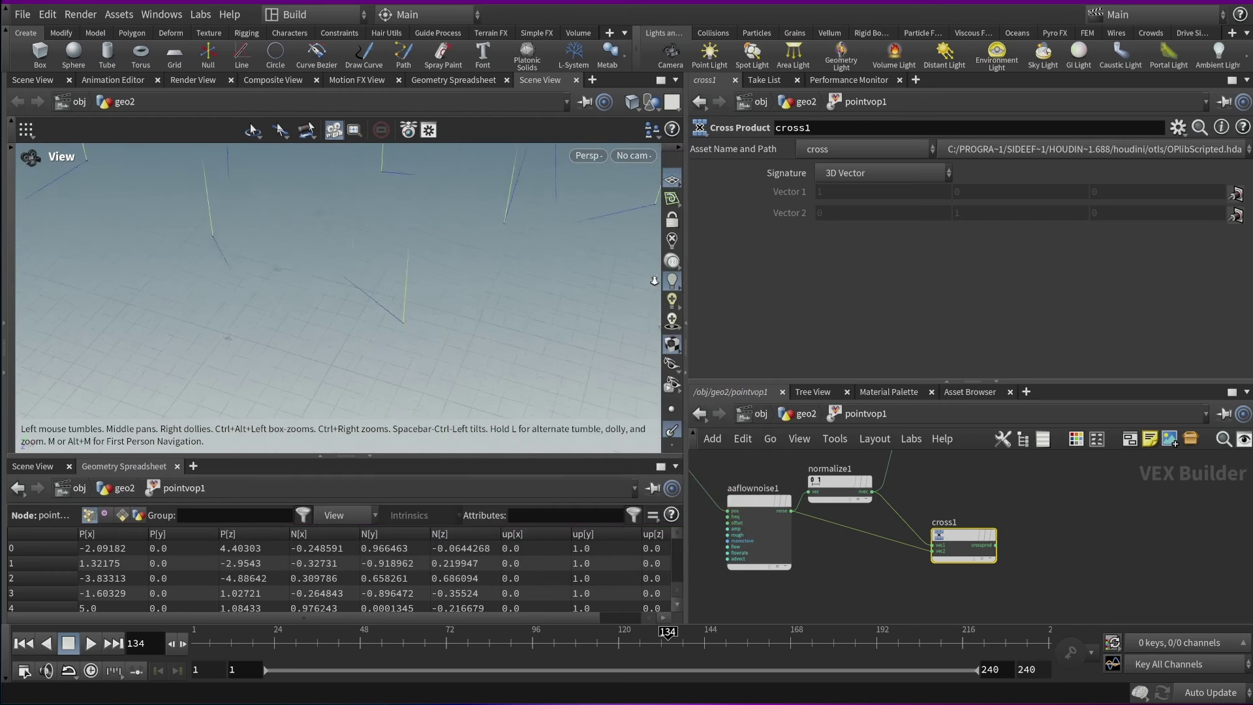
Examine the N and up vectors on the scattered points from several angles and distances
drag(301, 267, 351, 310)
drag(345, 304, 411, 288)
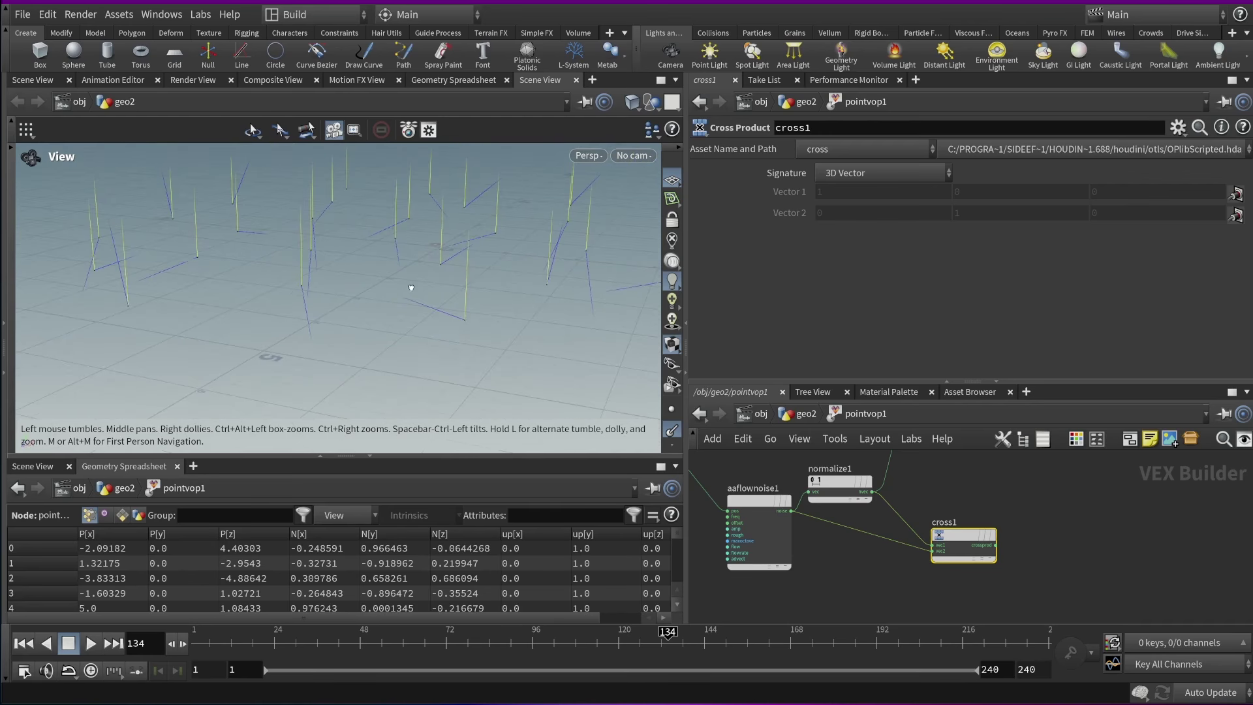
drag(499, 297, 405, 326)
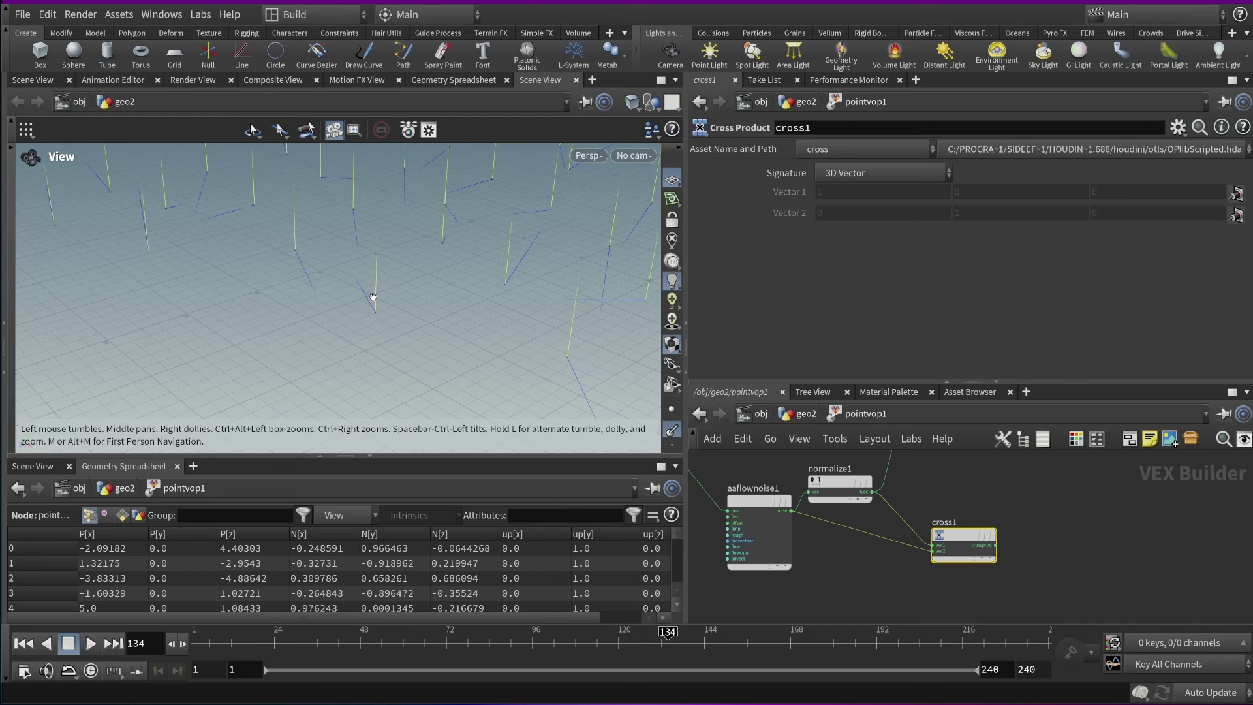
right_drag(373, 298, 335, 294)
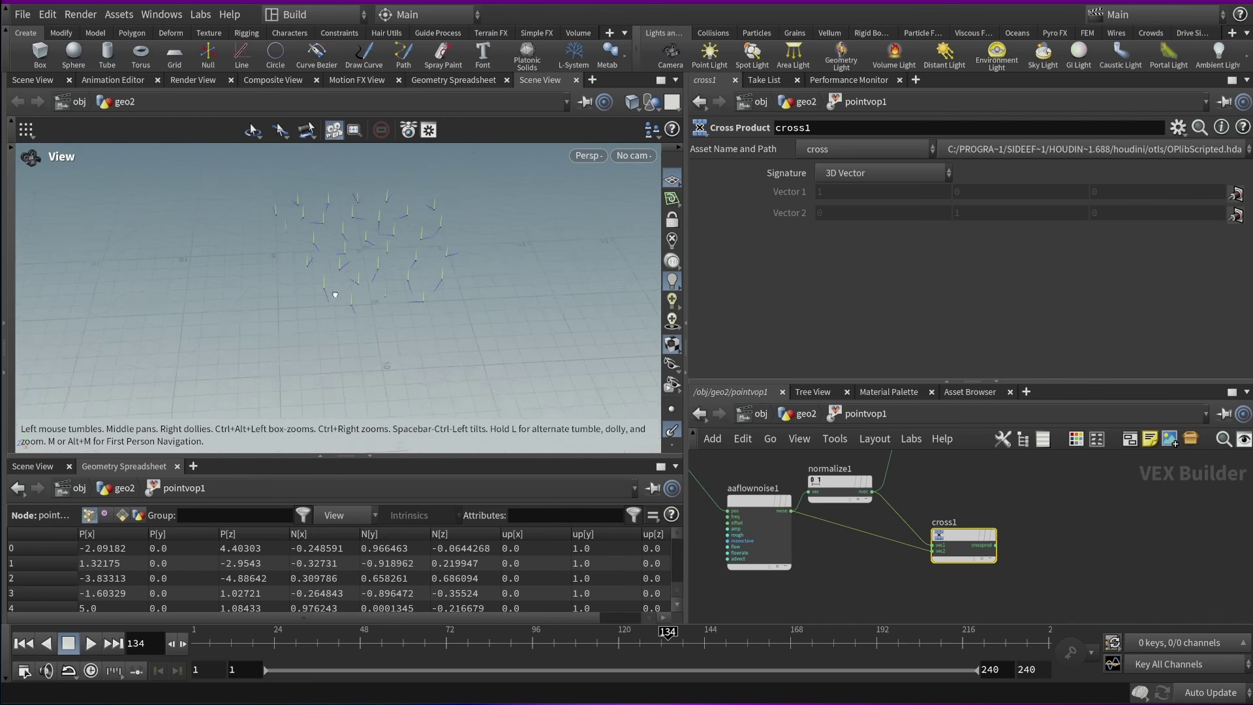
drag(335, 295, 244, 282)
drag(295, 324, 240, 268)
right_drag(453, 294, 468, 253)
drag(405, 359, 423, 280)
Move the geometry output node farther from normalize1 and connect cross1's crossprod output to its N input
scroll(1023, 563, down, 1)
middle_drag(1023, 562, 849, 496)
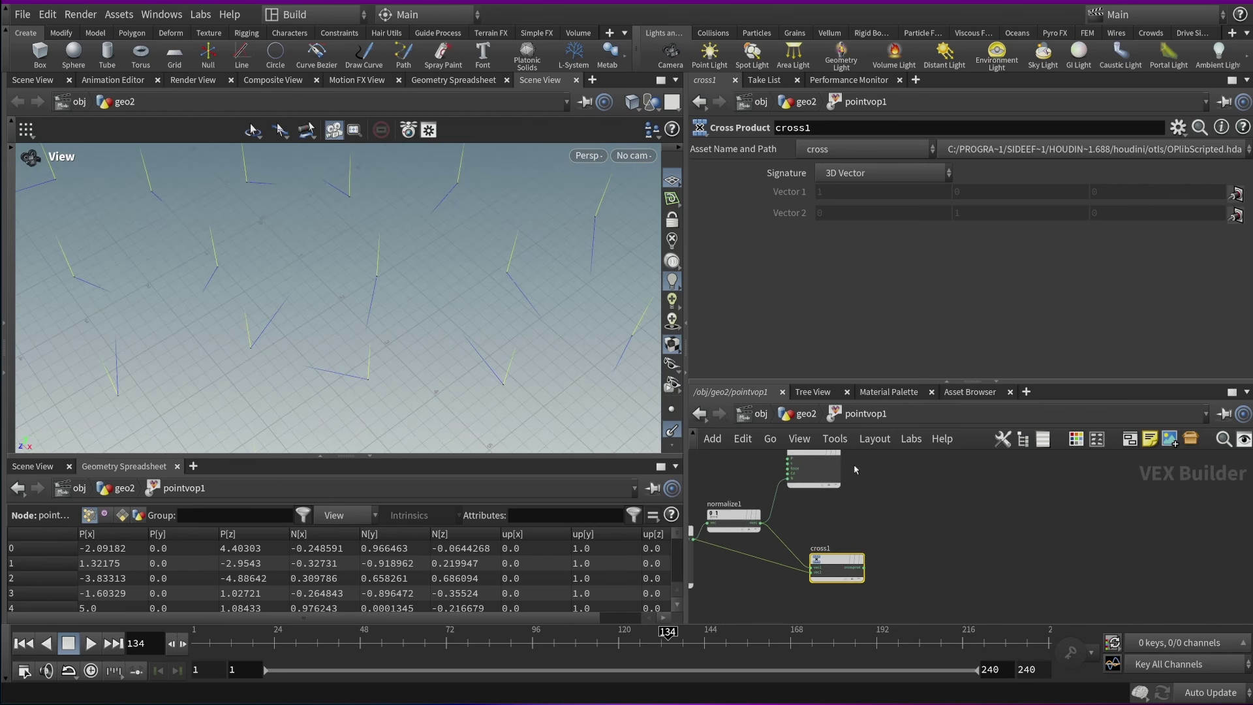
drag(818, 463, 953, 473)
scroll(877, 575, up, 1)
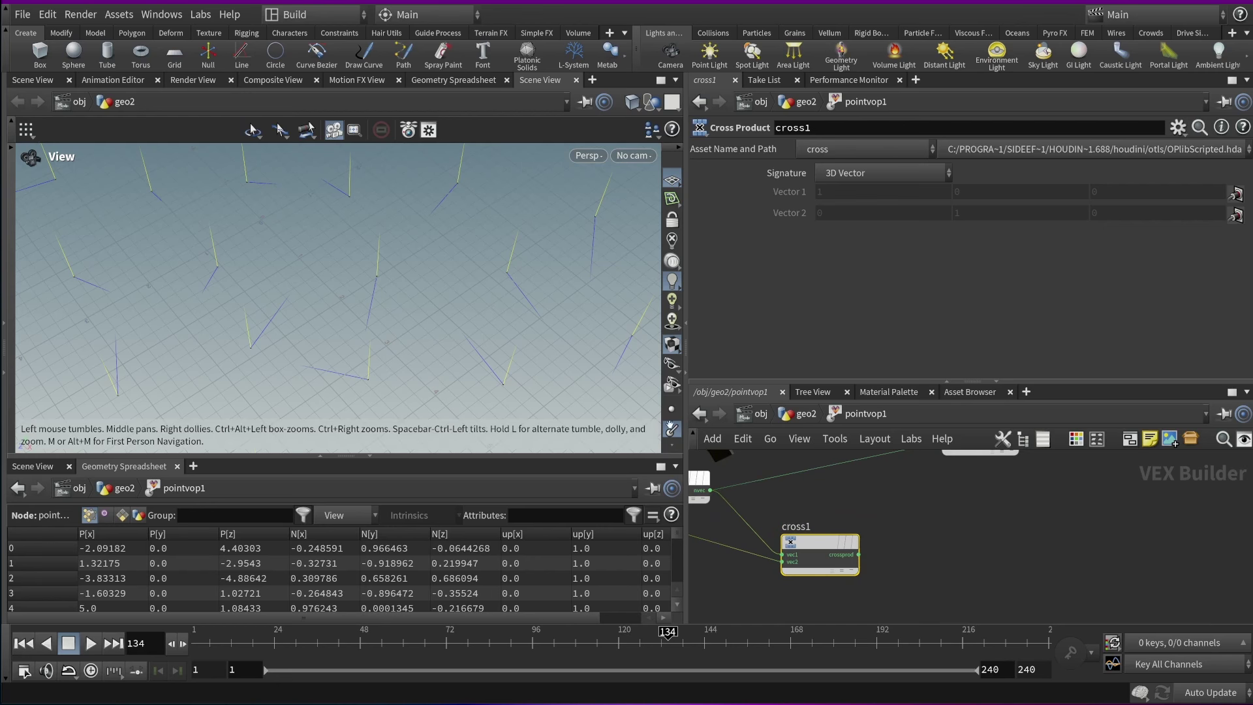
click(858, 554)
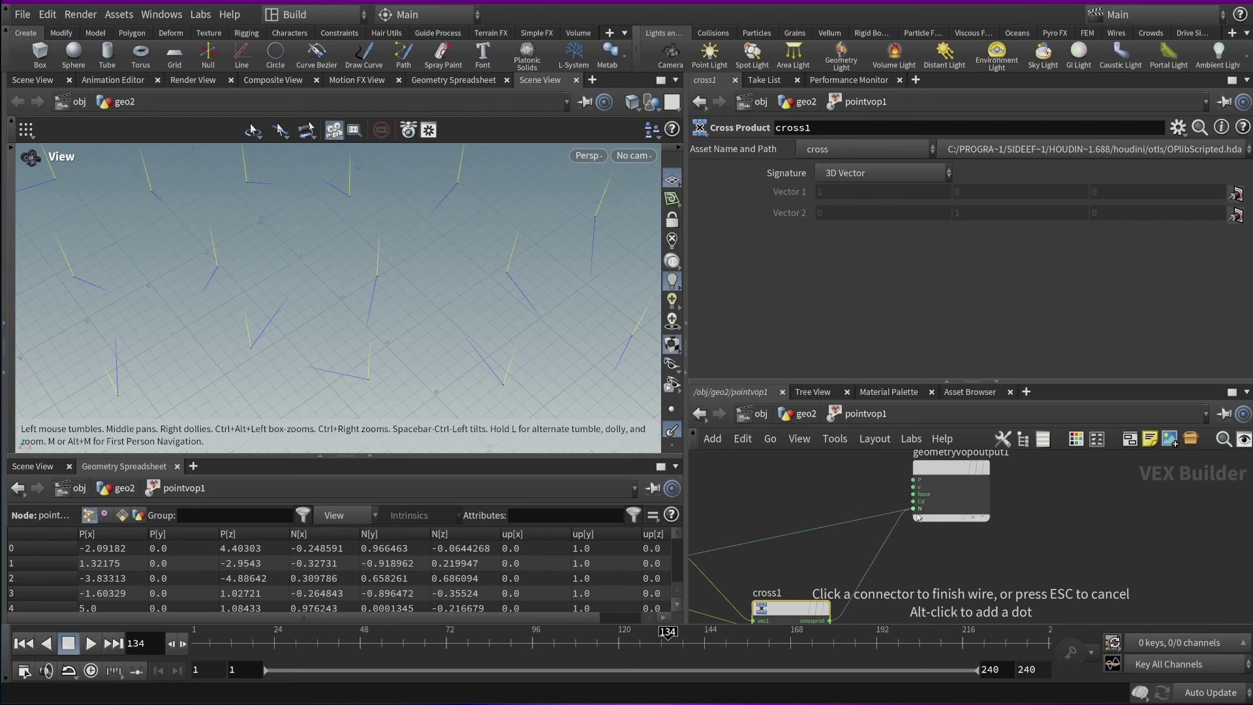
click(918, 516)
key(f)
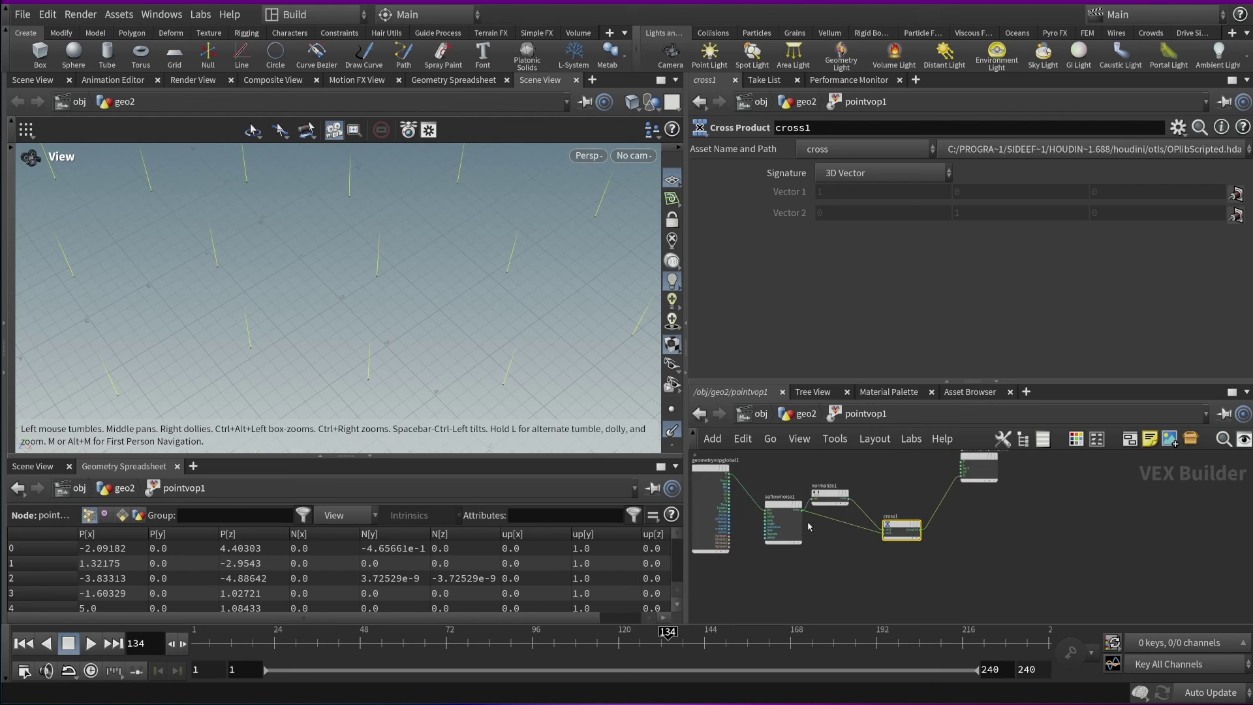
Connect the geometry globals node's N output to cross1's vec2 input in place of the noise
middle_drag(884, 516, 1037, 560)
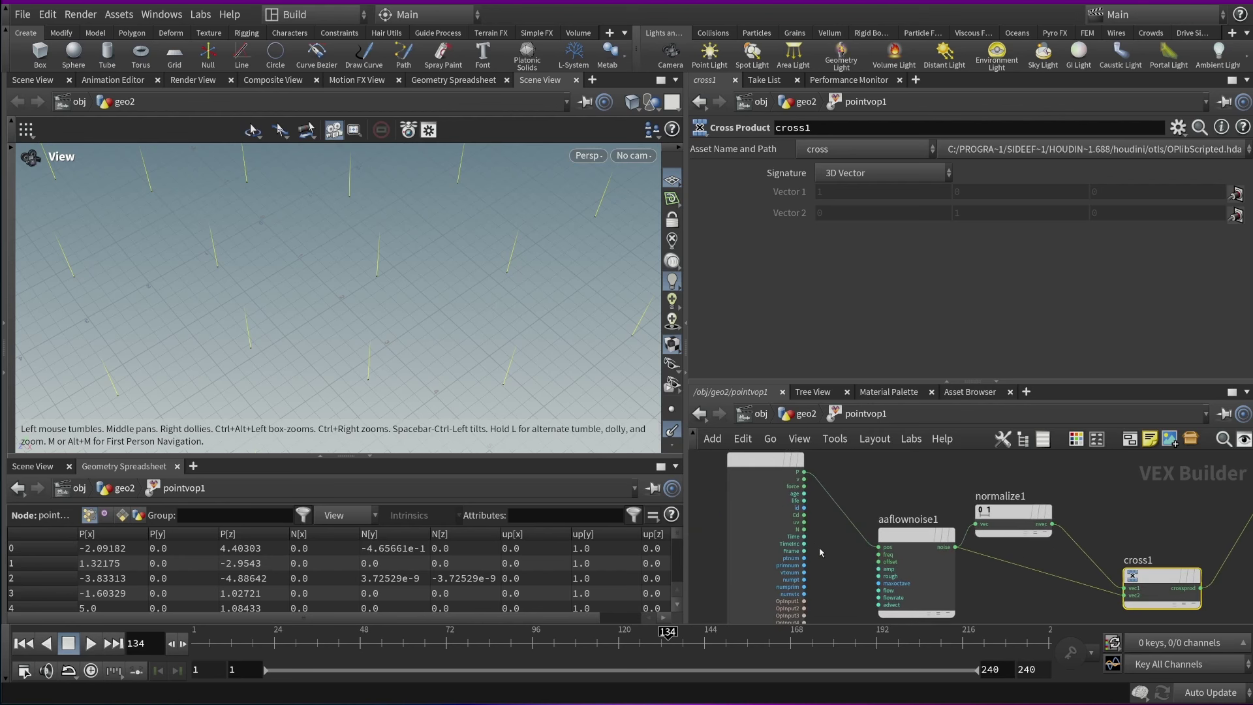
middle_drag(821, 552, 791, 539)
drag(774, 516, 1109, 582)
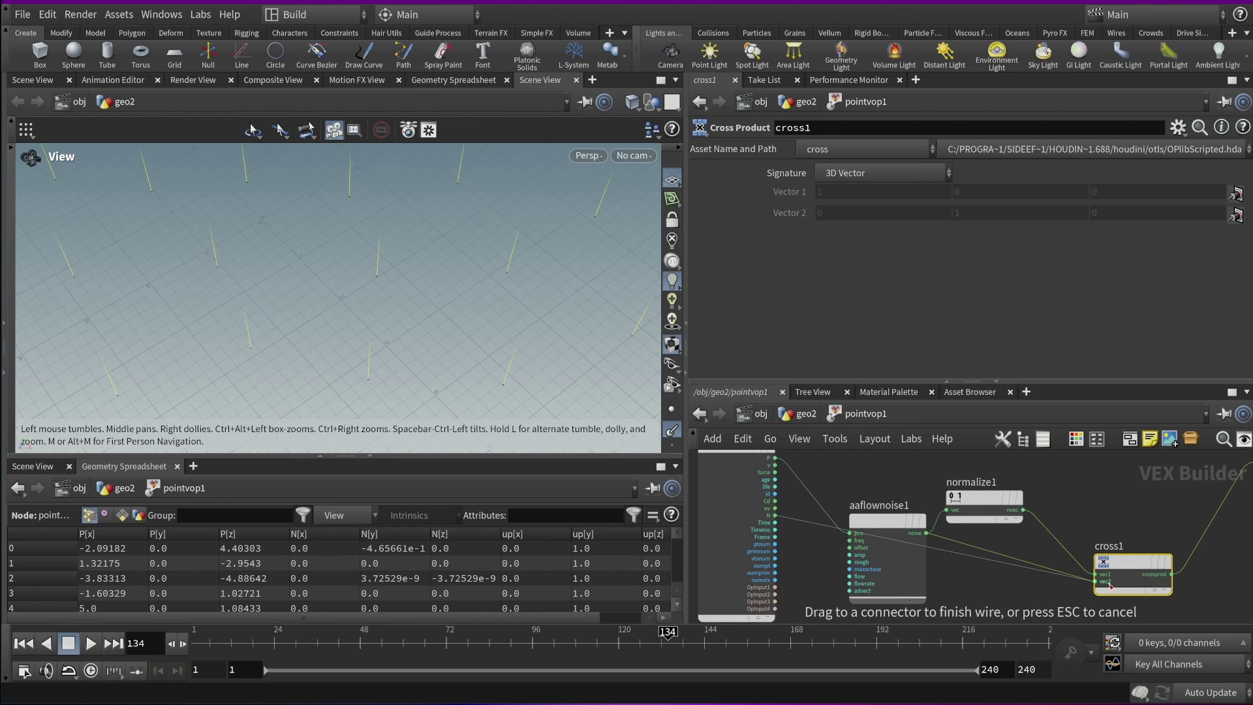
middle_drag(871, 524, 848, 606)
drag(863, 607, 851, 526)
Rewire the output node's N input to normalize1 to compare the vectors, and reconnect cross1's crossprod output to it
middle_drag(1060, 565, 968, 457)
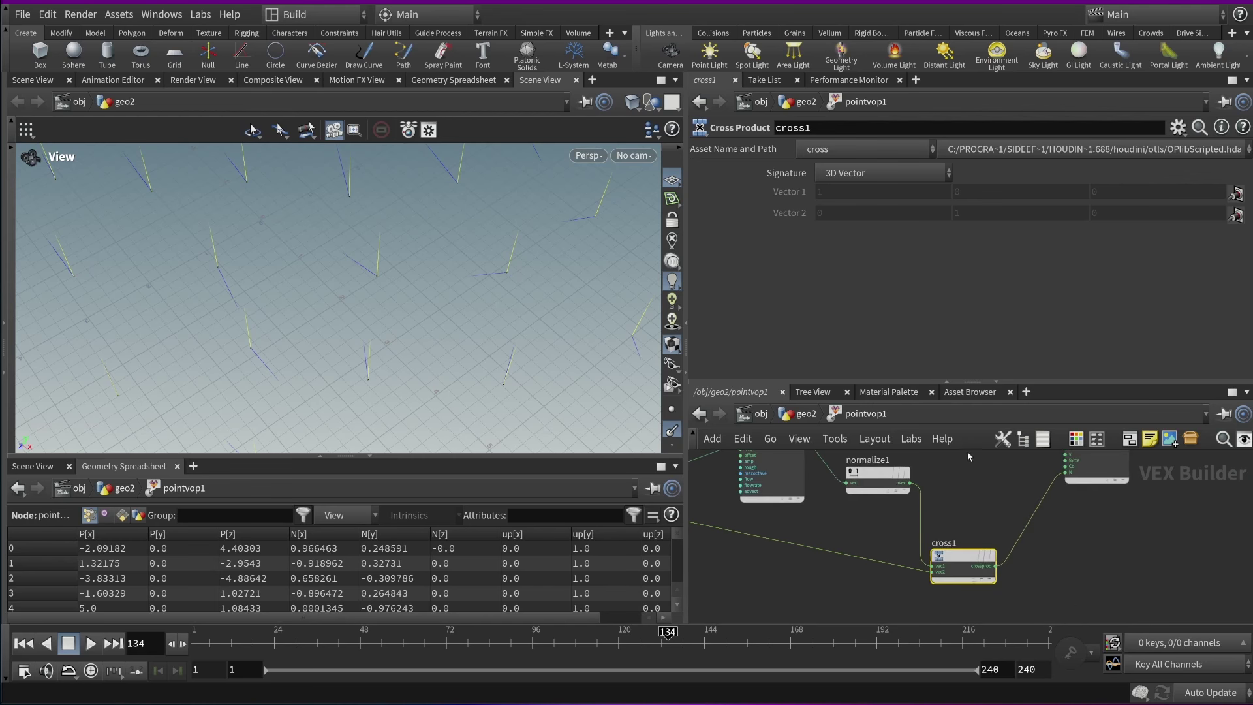
scroll(1103, 524, up, 2)
middle_drag(1062, 535, 977, 539)
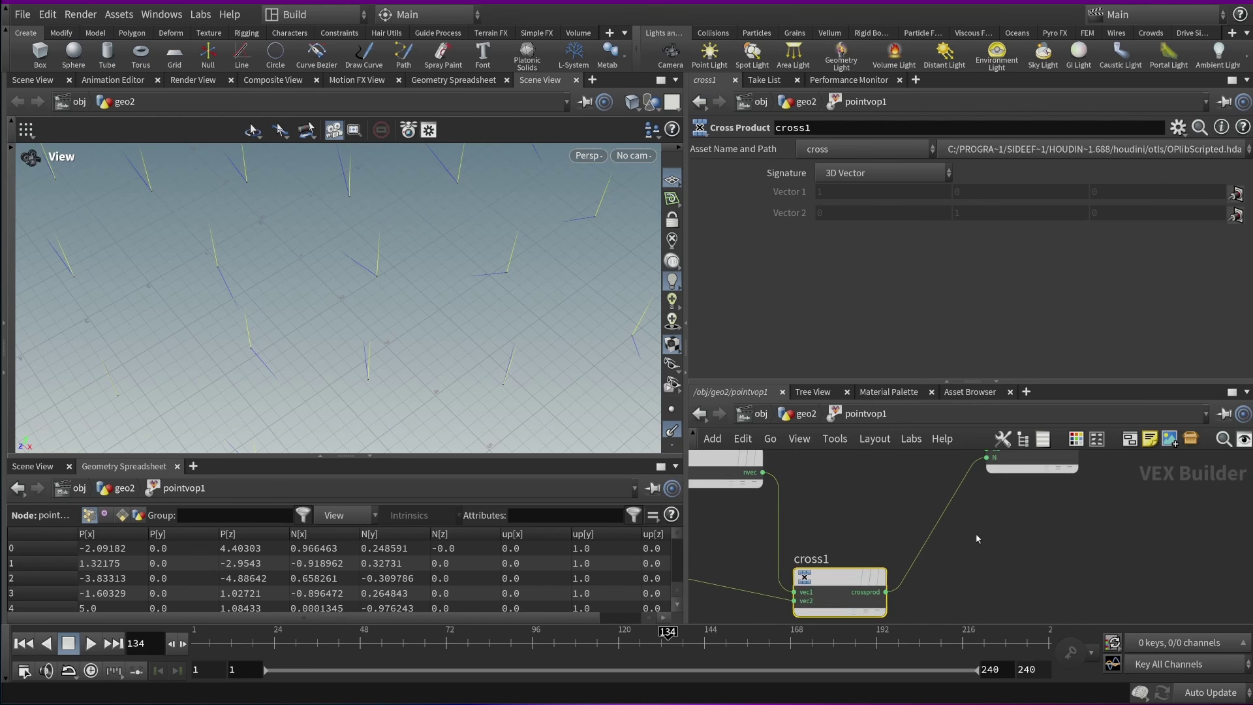
scroll(946, 518, down, 1)
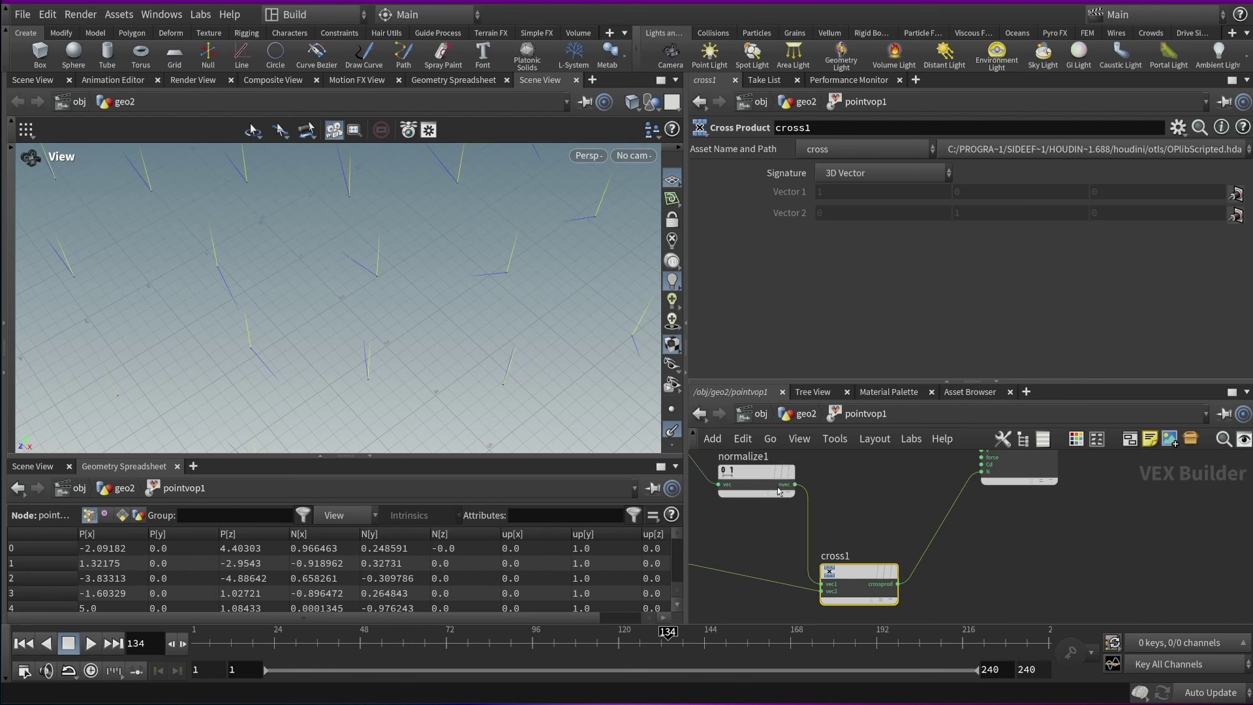
drag(778, 491, 793, 485)
click(809, 480)
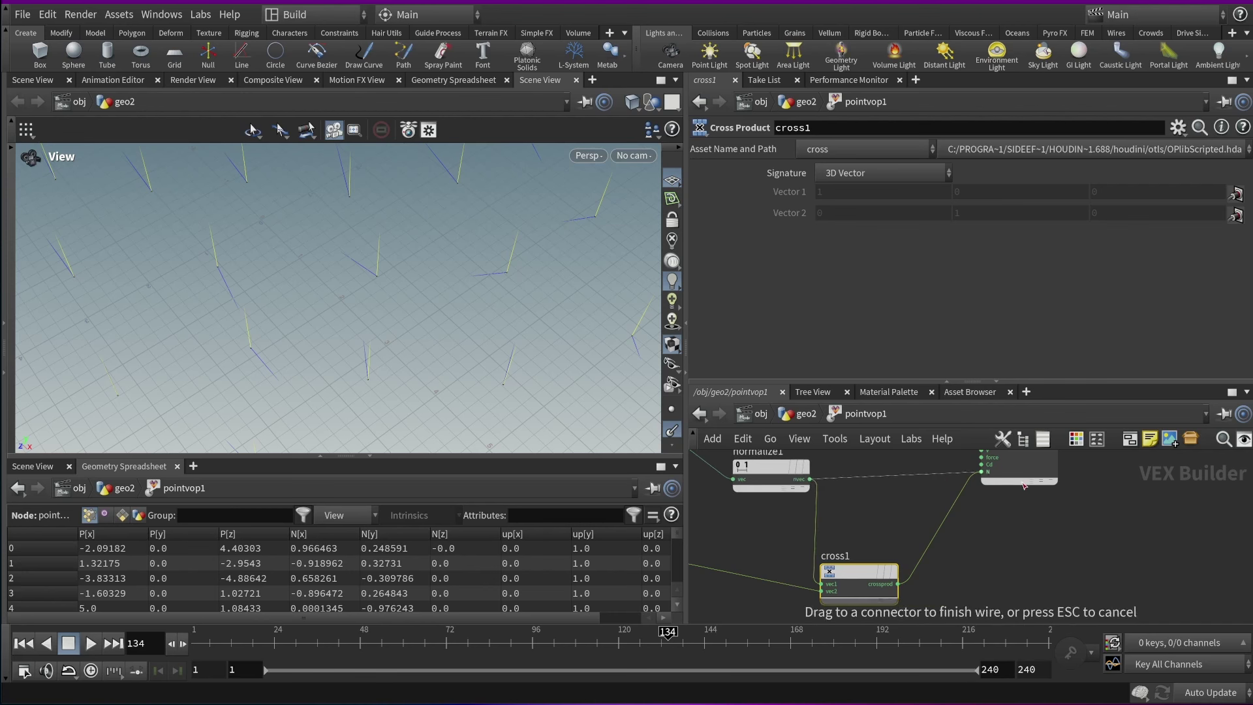
click(980, 471)
drag(372, 277, 381, 229)
middle_drag(400, 189, 444, 287)
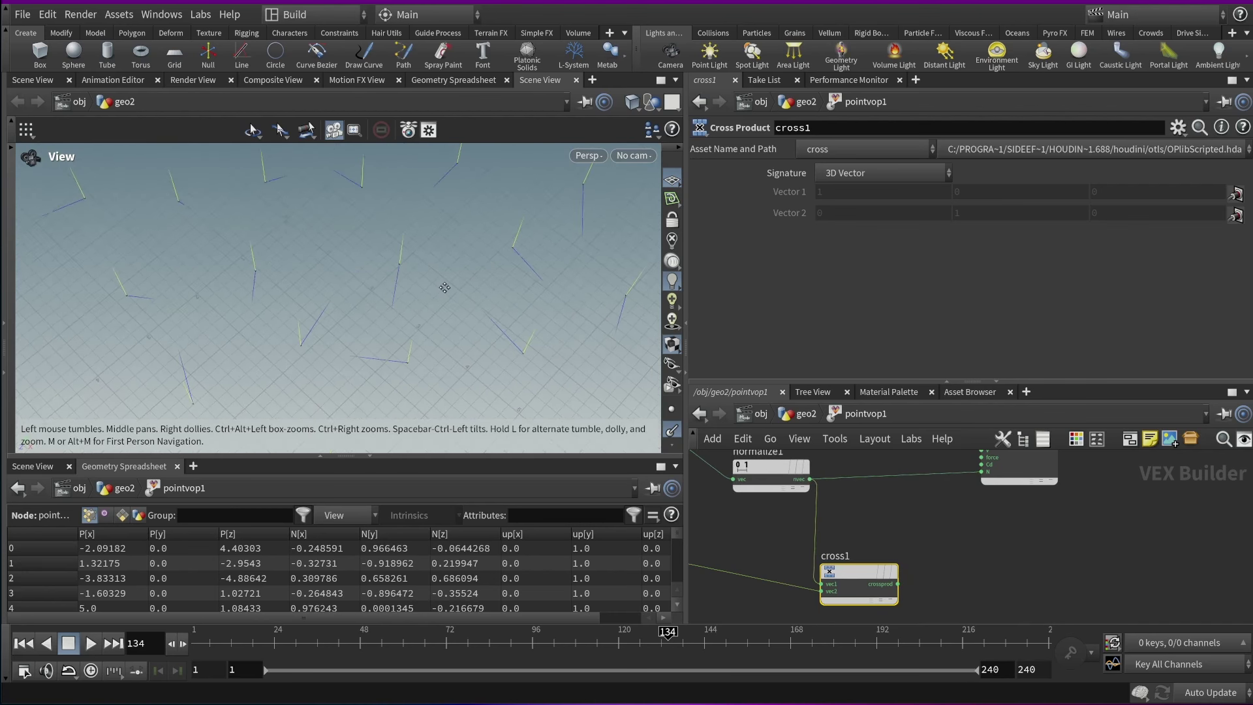
click(897, 584)
click(980, 471)
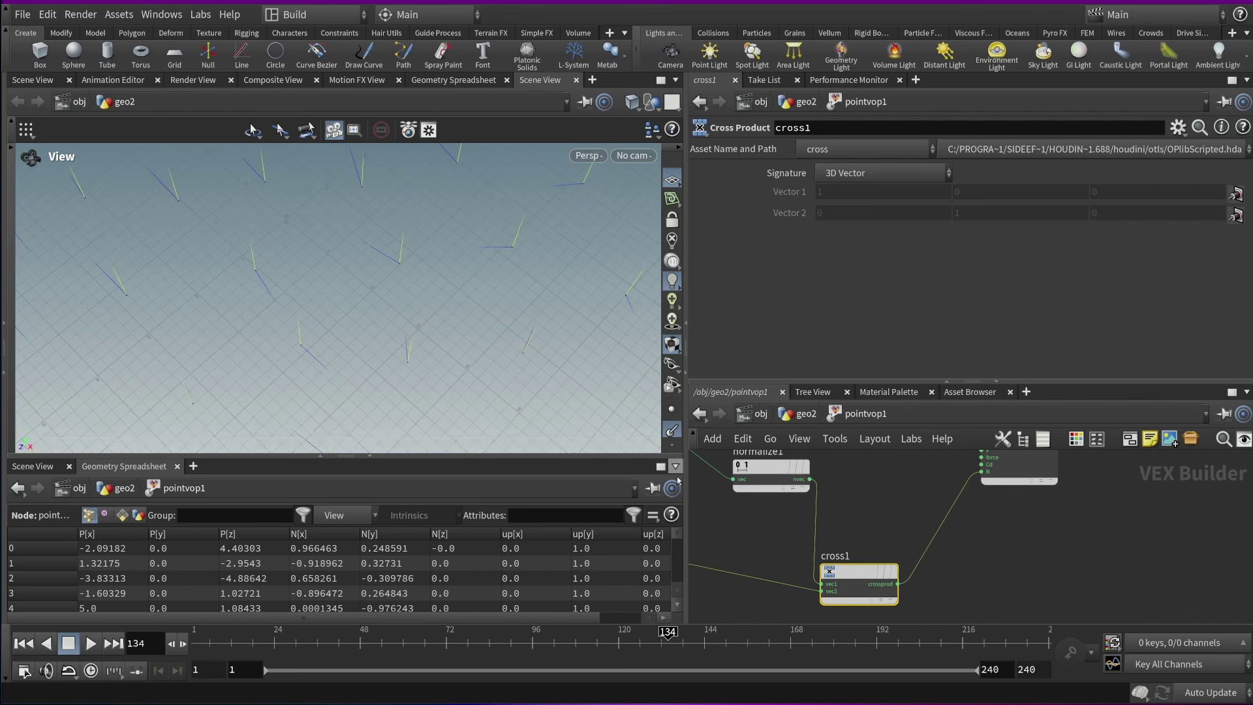
Move the geometry output node farther from cross1 and normalize1 to make room for more nodes
drag(503, 270, 278, 282)
scroll(888, 478, down, 3)
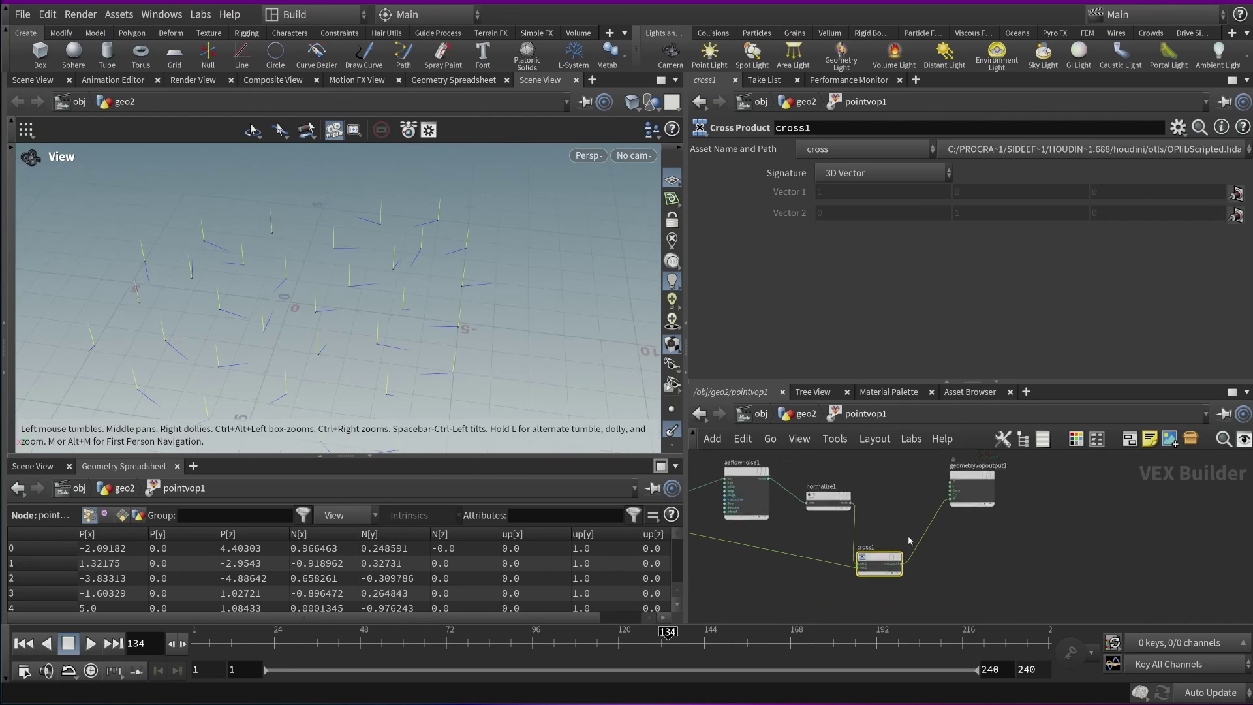
click(974, 459)
drag(973, 459, 1116, 472)
Duplicate the cross1 node with its incoming connections between normalize1 and the output node, and shift cross1 slightly
drag(922, 486, 868, 581)
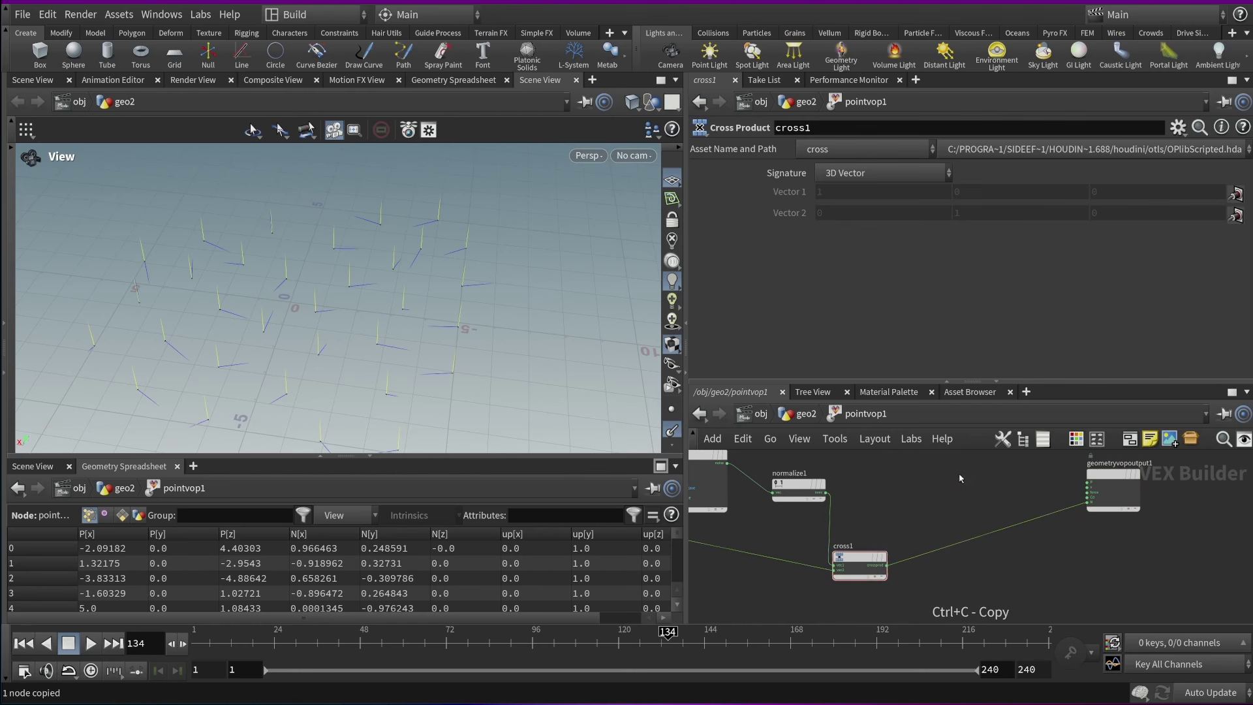
key(ctrl+v)
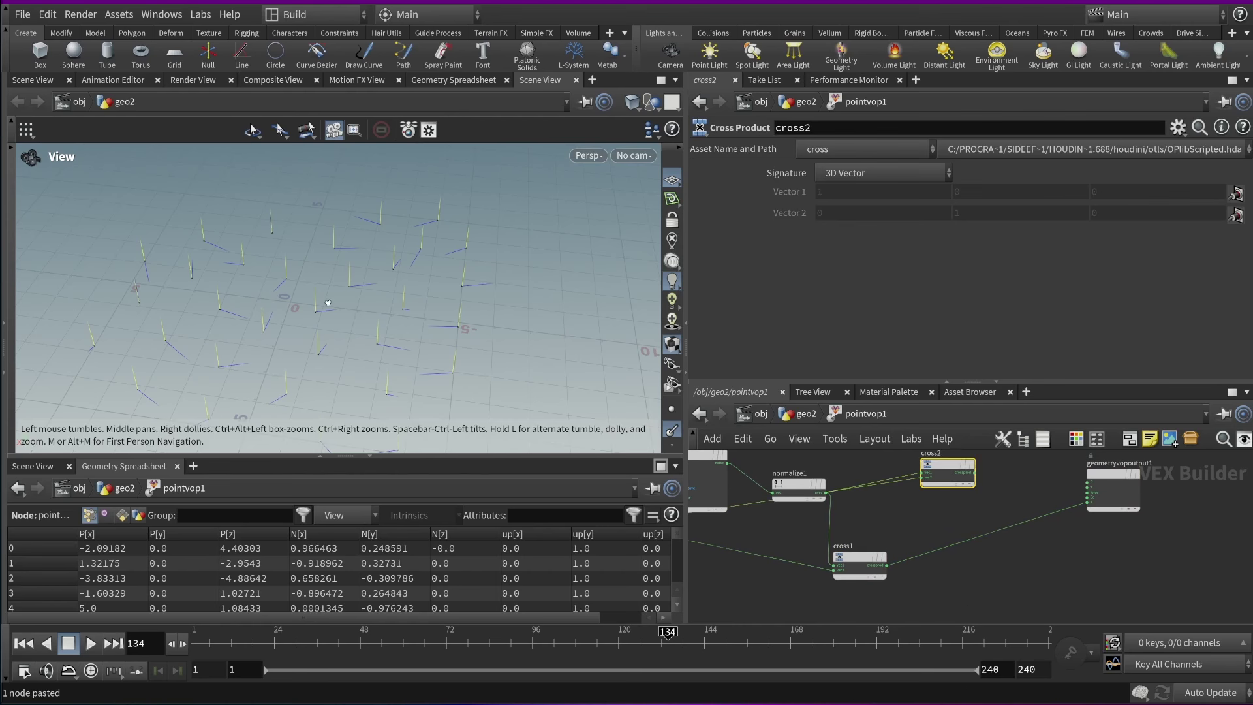
drag(324, 302, 366, 296)
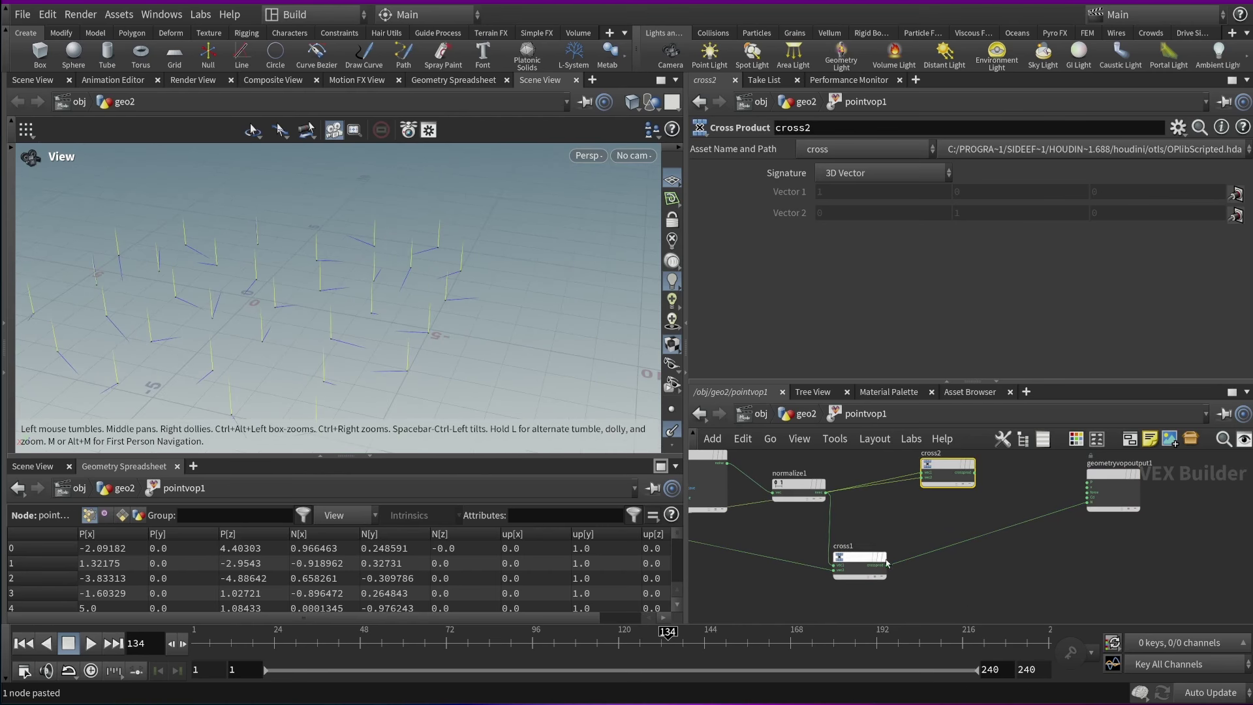
mouse_move(888, 567)
drag(888, 567, 874, 561)
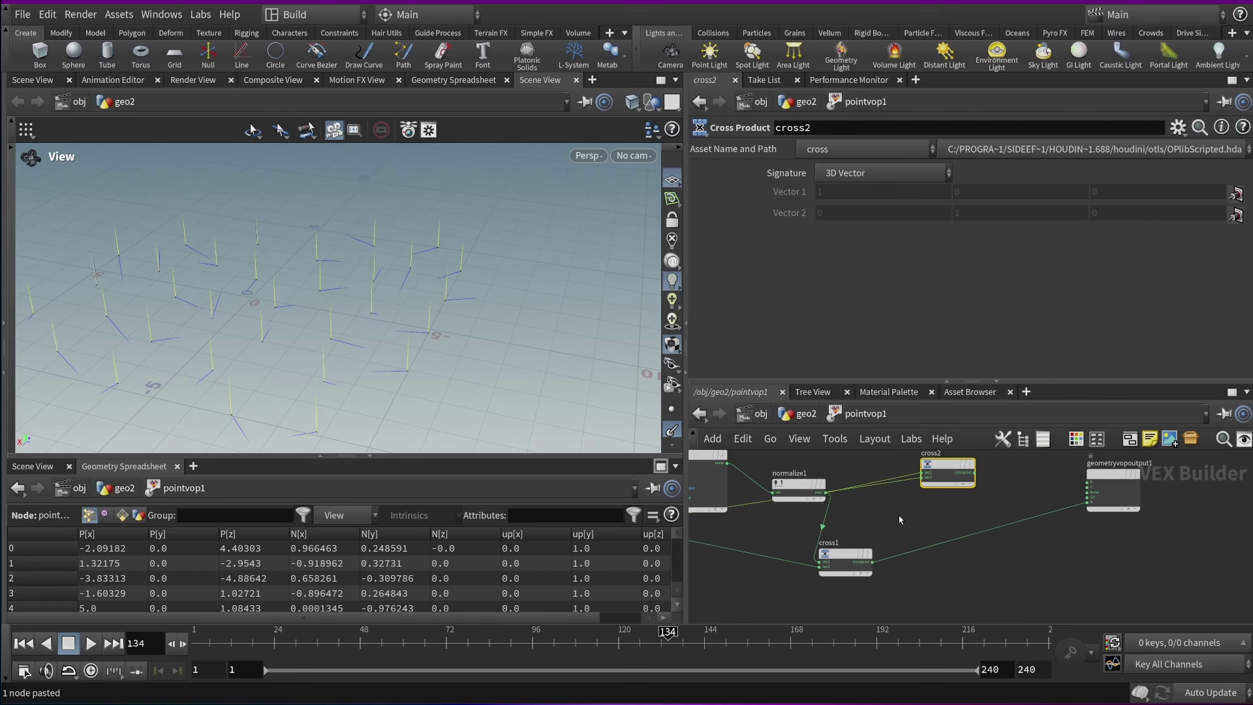
middle_drag(874, 561, 896, 557)
key(Tab)
text(b)
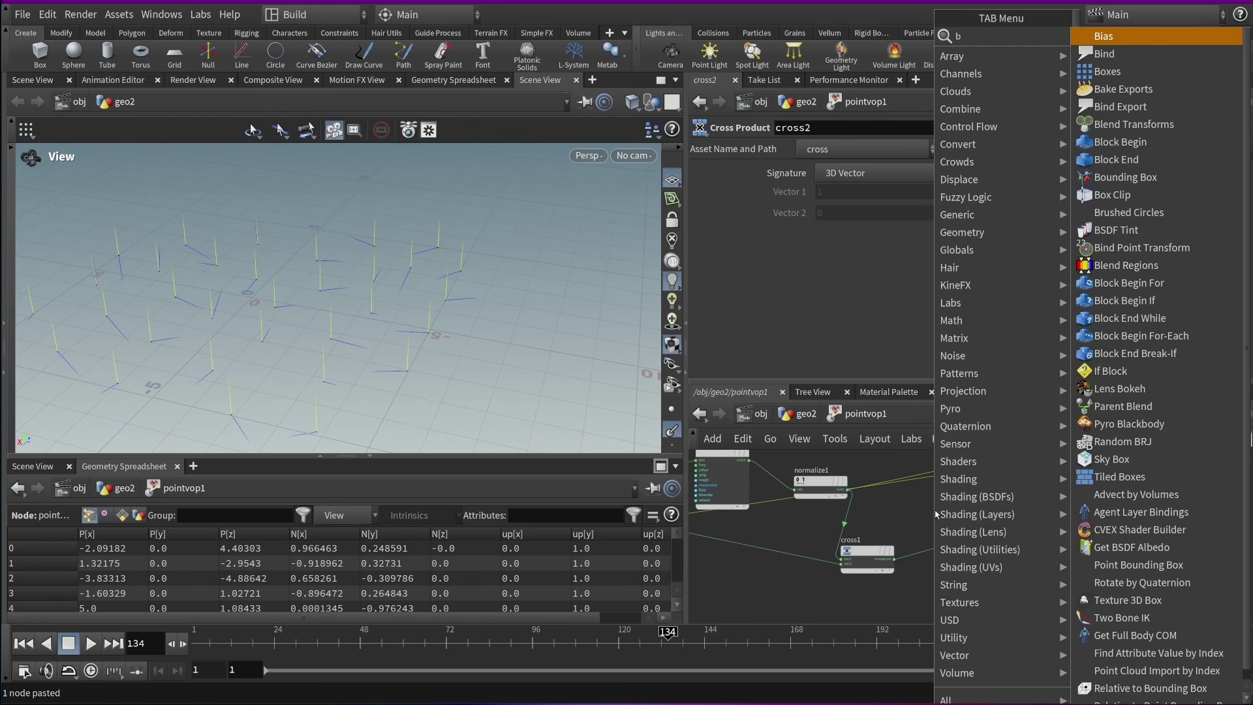
text(ind)
key(Escape)
key(h)
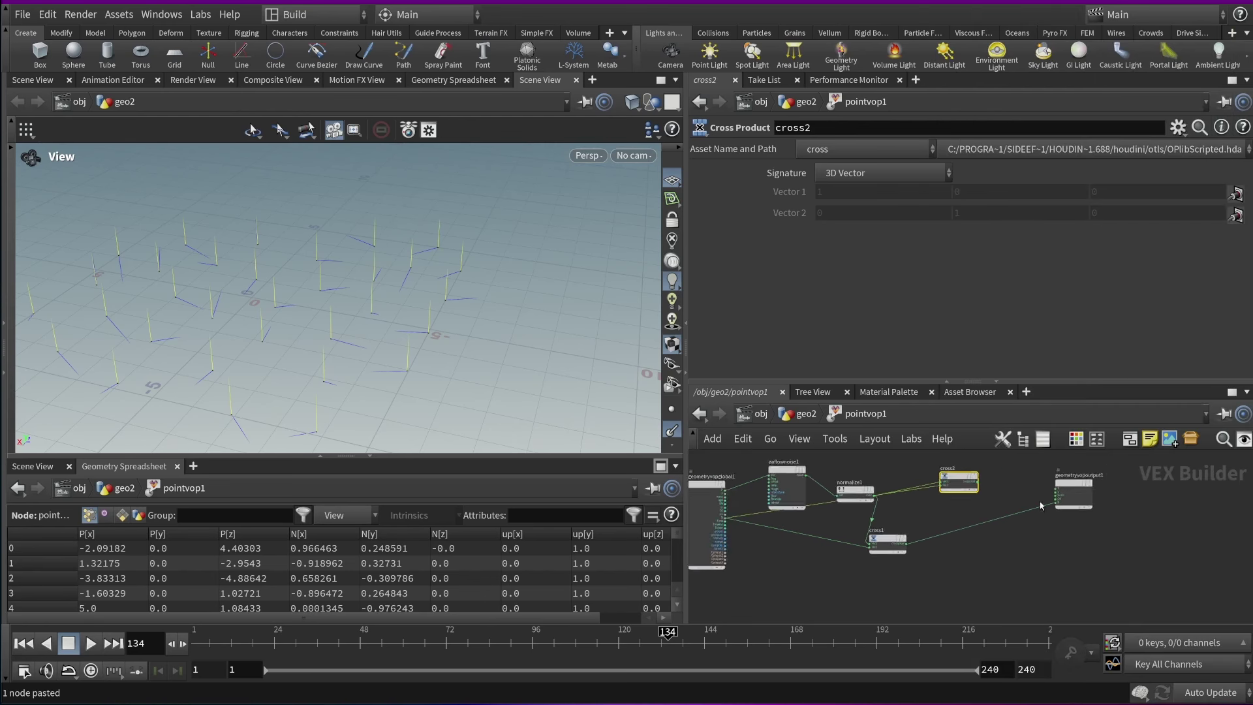
Move normalize1 up to separate its wires from the globals node's N connection, and inspect the point vectors
scroll(916, 517, up, 3)
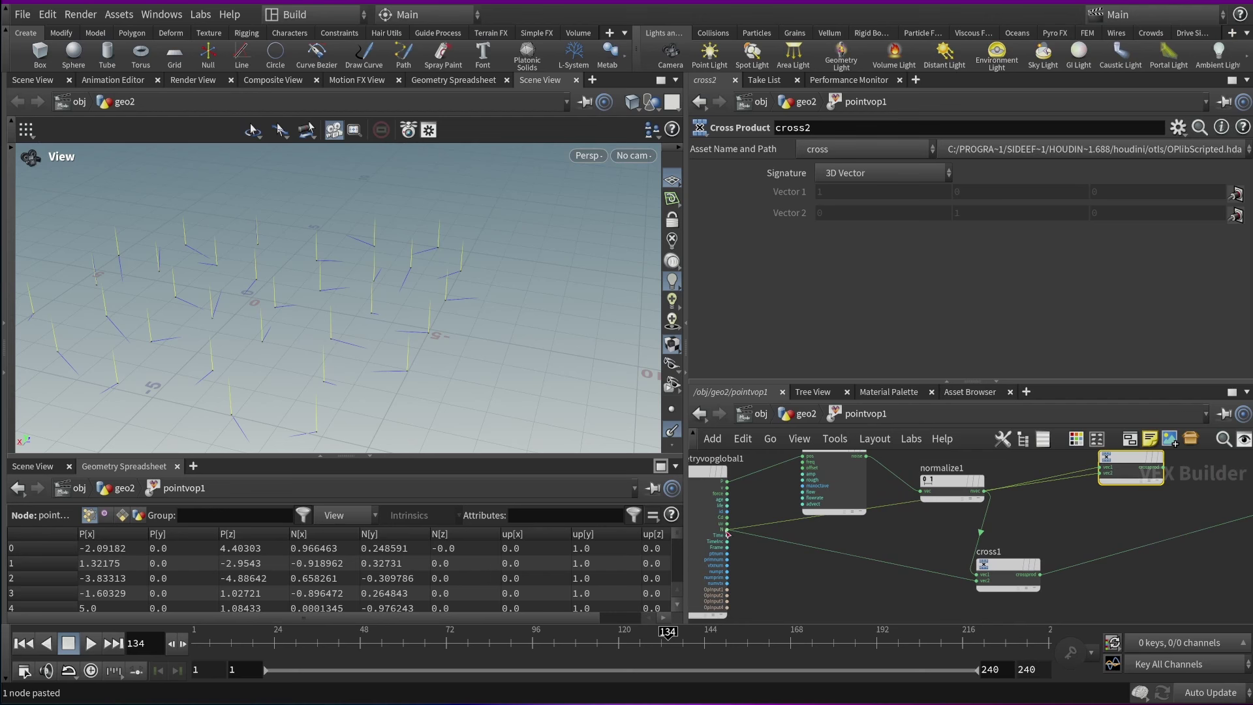
middle_drag(835, 523, 790, 543)
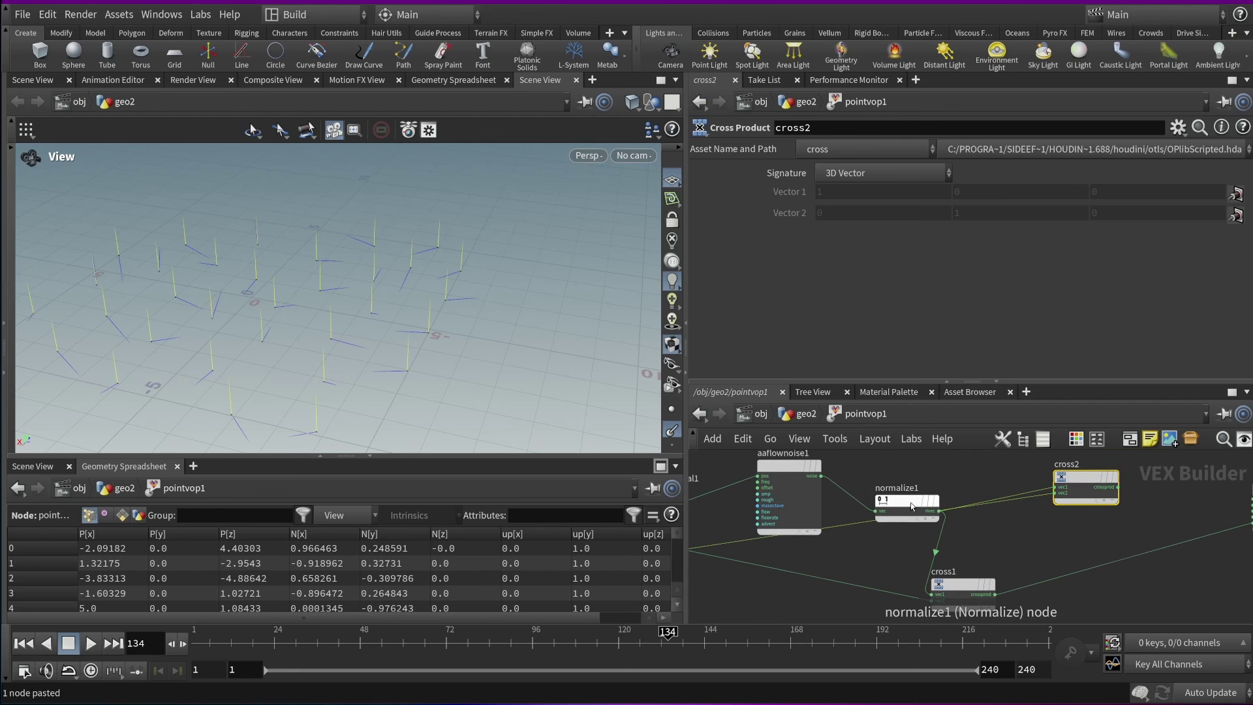
drag(904, 499, 913, 465)
drag(186, 302, 375, 287)
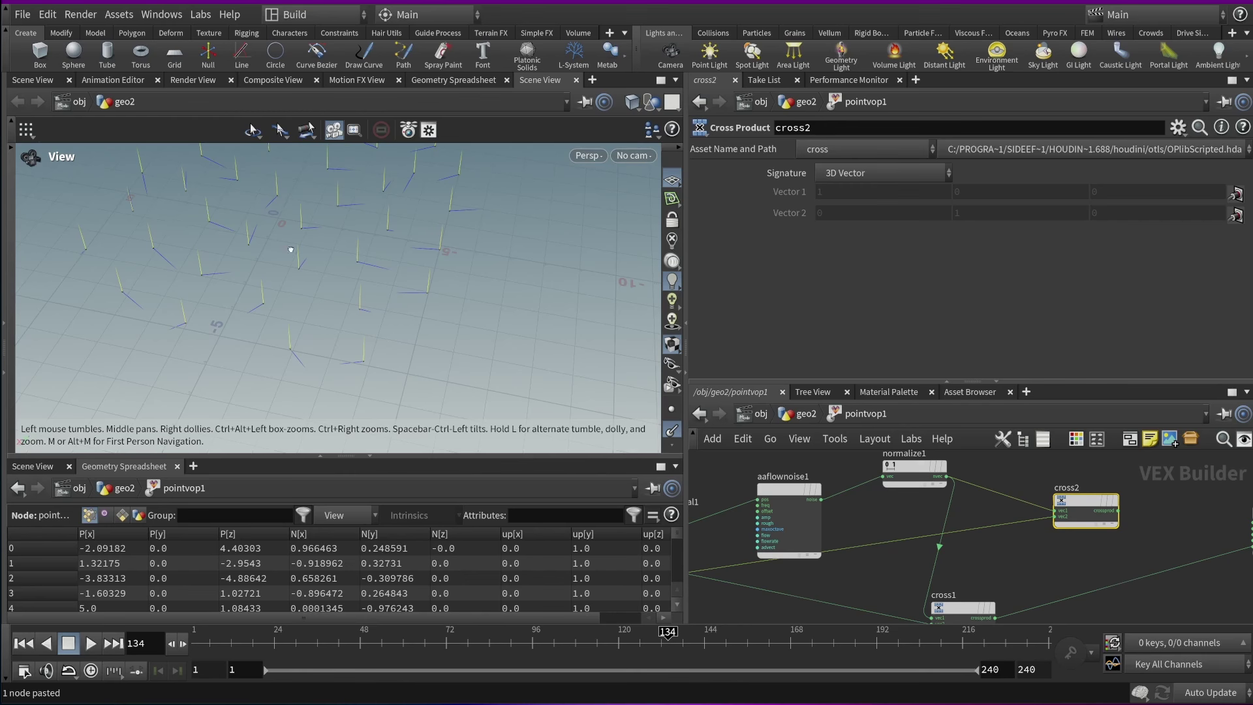
drag(291, 250, 304, 276)
Add a Bind node to the pointvop1 network between cross1 and cross2
middle_drag(1009, 545, 1047, 544)
key(Tab)
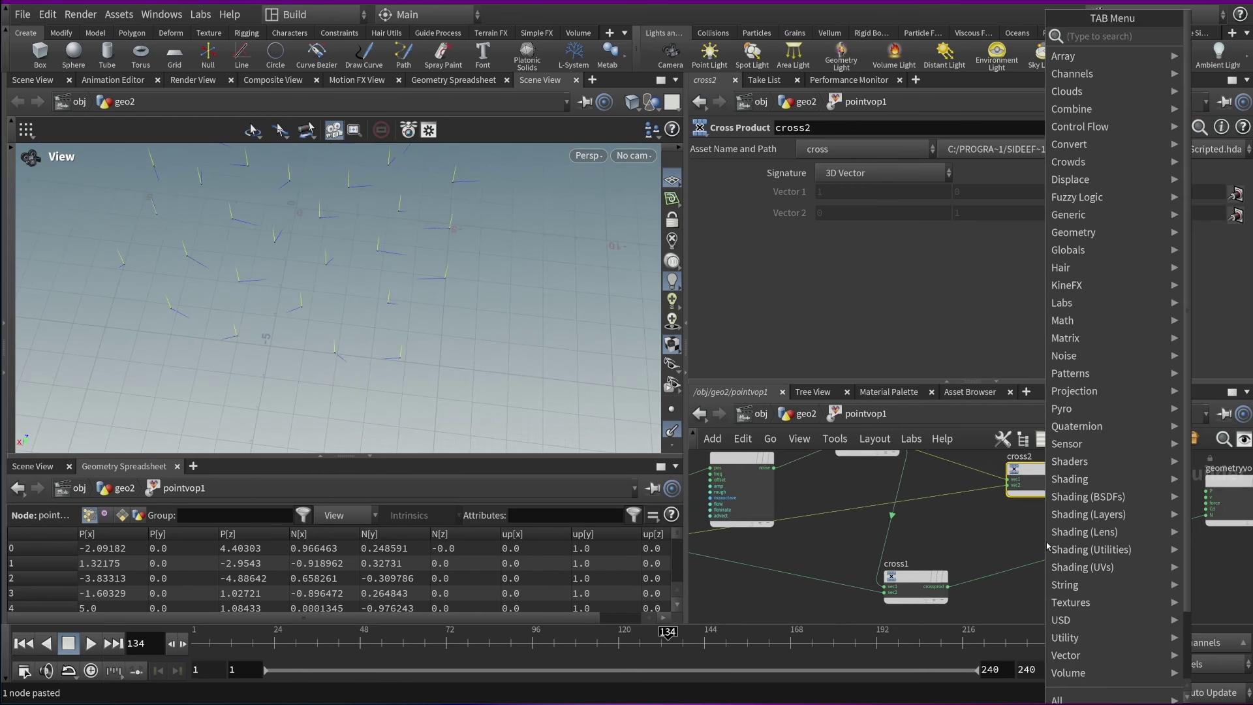
text(bind)
key(Return)
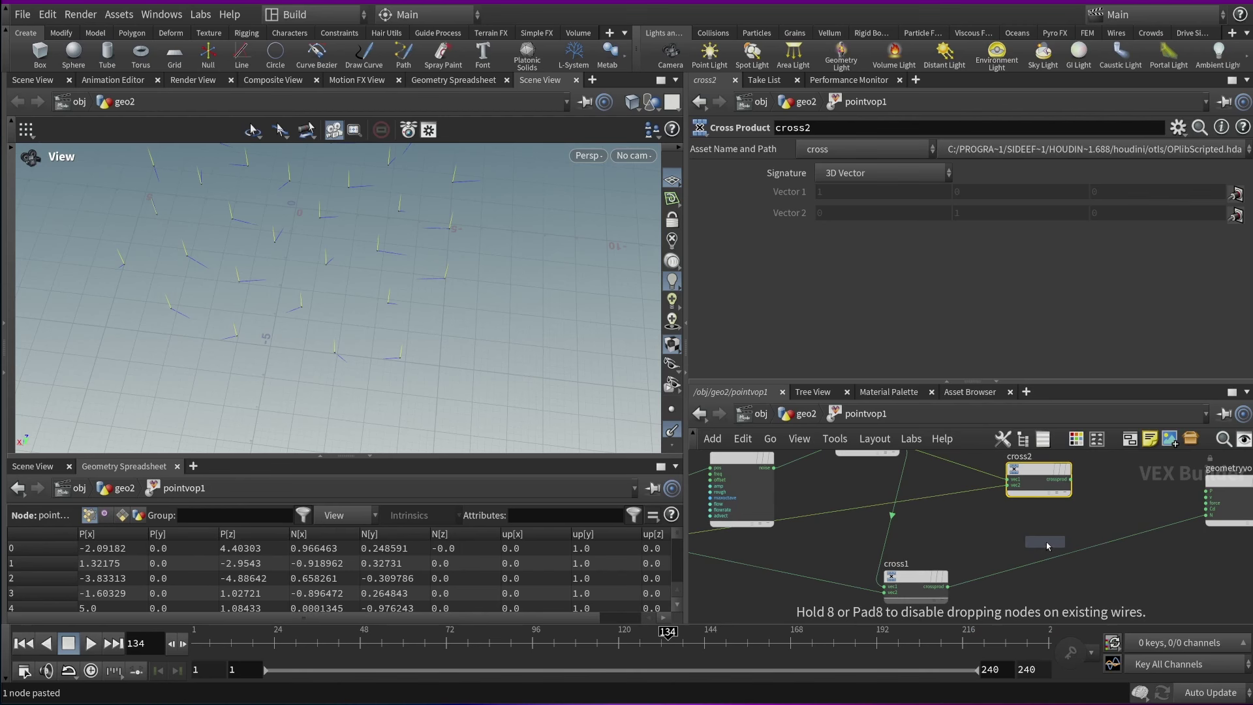
click(1002, 538)
scroll(993, 537, down, 2)
Delete cross2 and move bind1 to the input side of cross1
click(1016, 496)
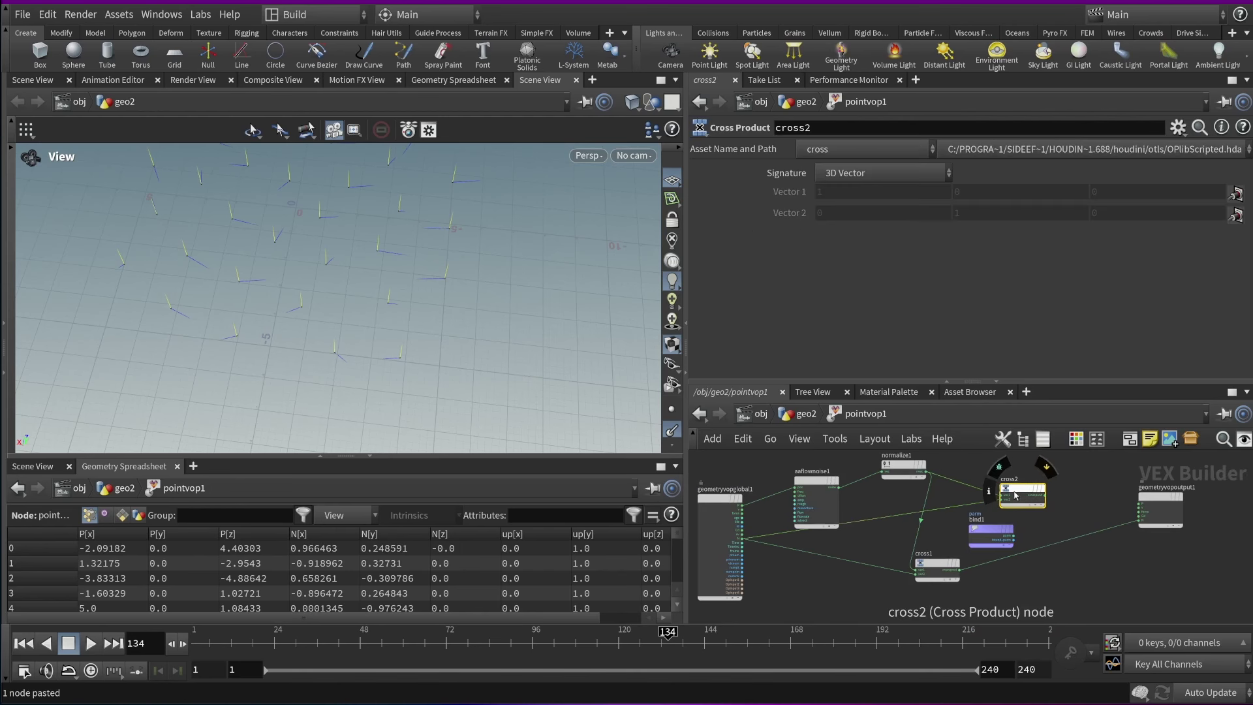
key(Delete)
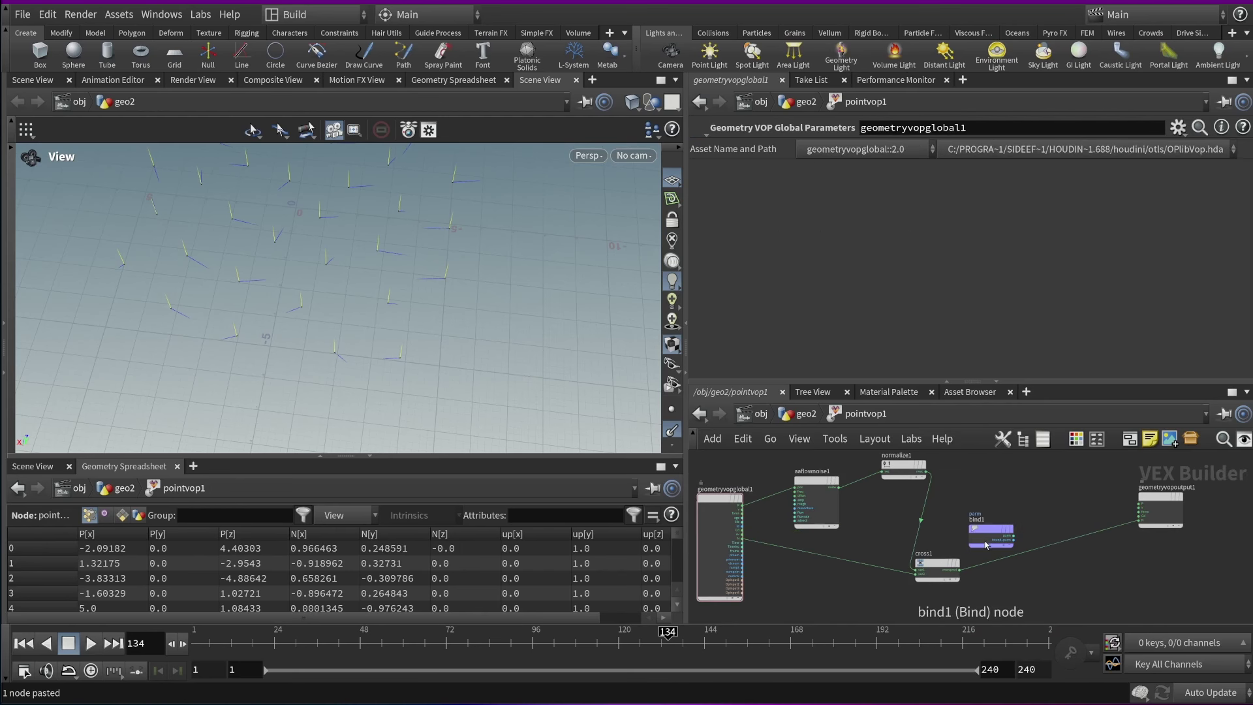
drag(994, 528, 840, 583)
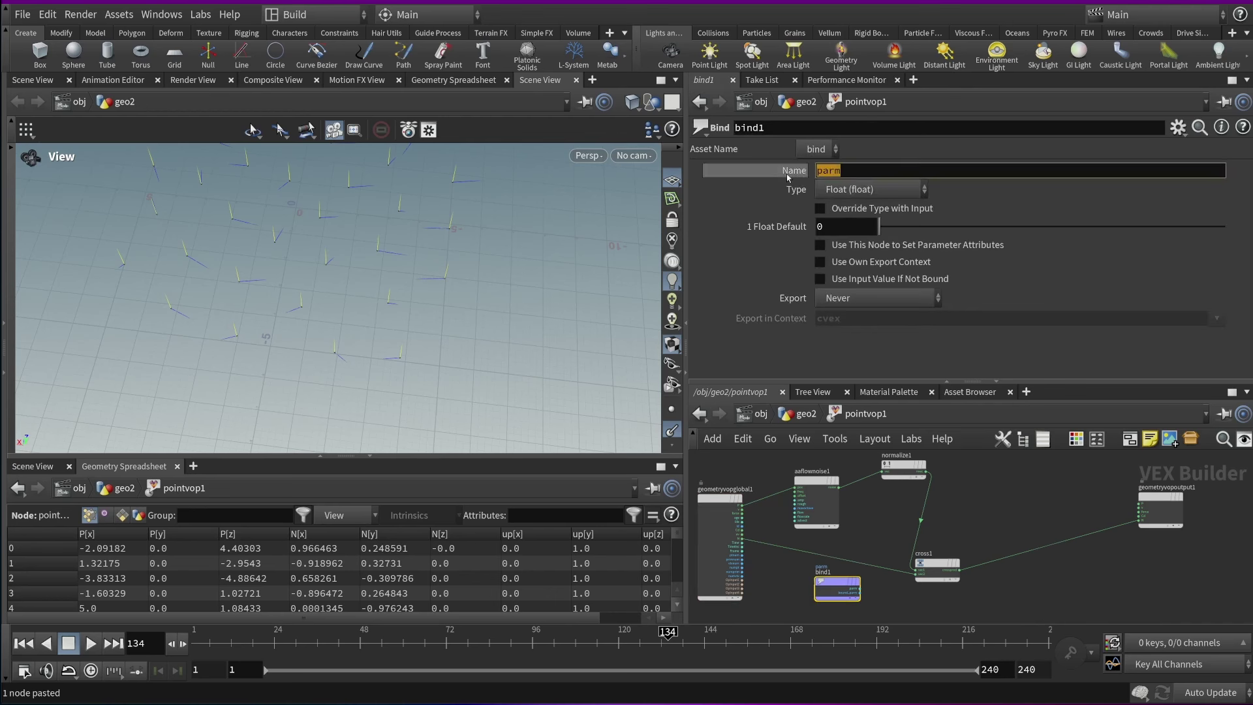
Set bind1's attribute name to up and its type to 3 Floats (vector)
text(up)
key(Return)
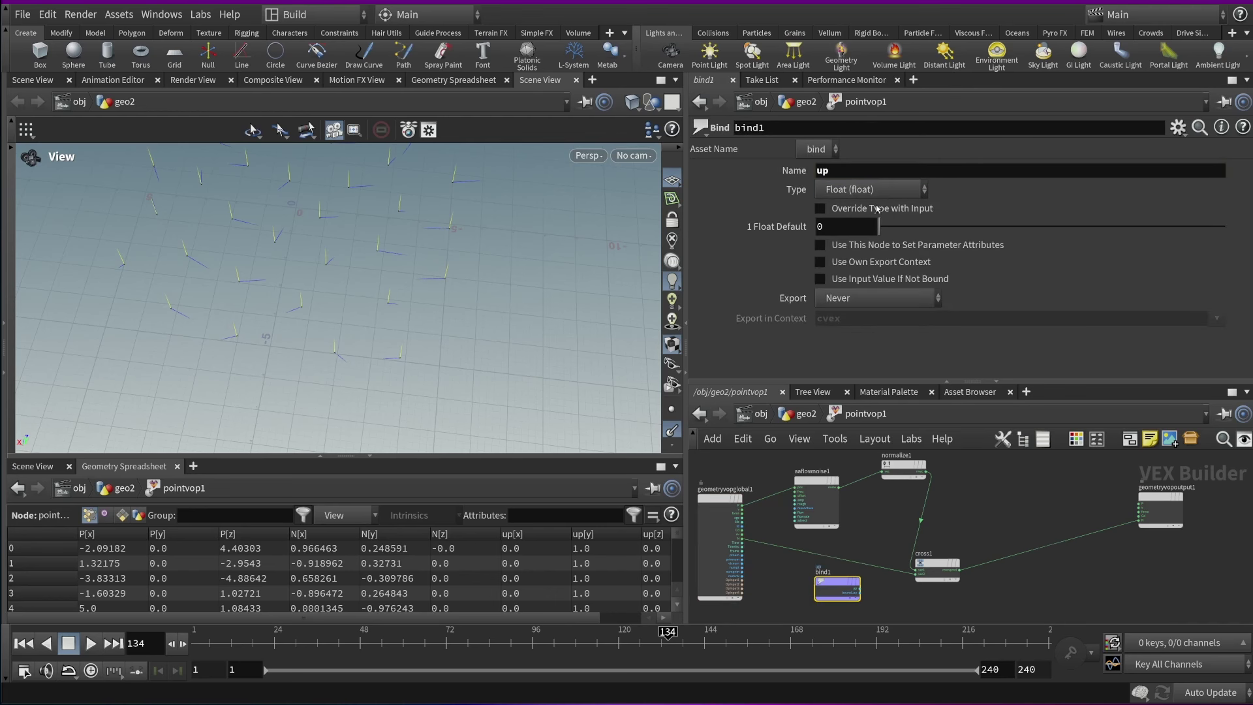
click(871, 189)
click(873, 312)
Connect bind1's up output to cross1's vec2 input in place of N, and inspect the vectors from a lower angle
scroll(881, 591, up, 5)
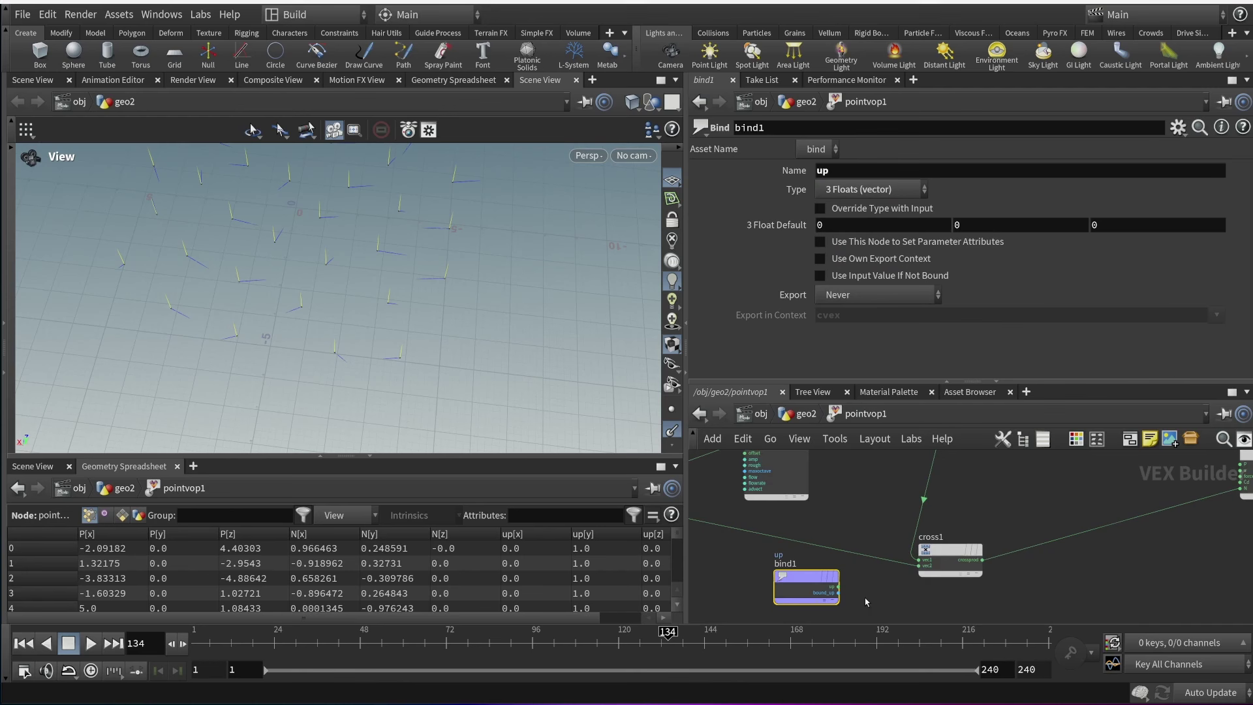
drag(838, 585, 954, 554)
scroll(946, 555, down, 5)
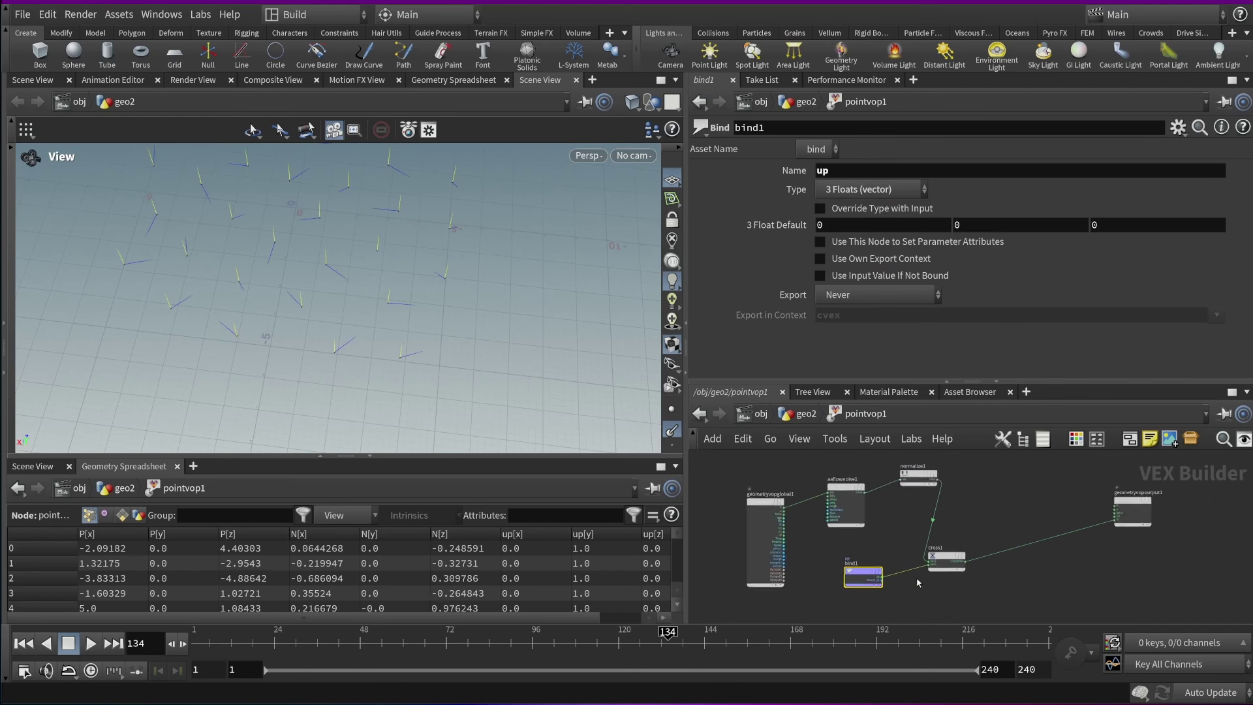
drag(330, 209, 371, 305)
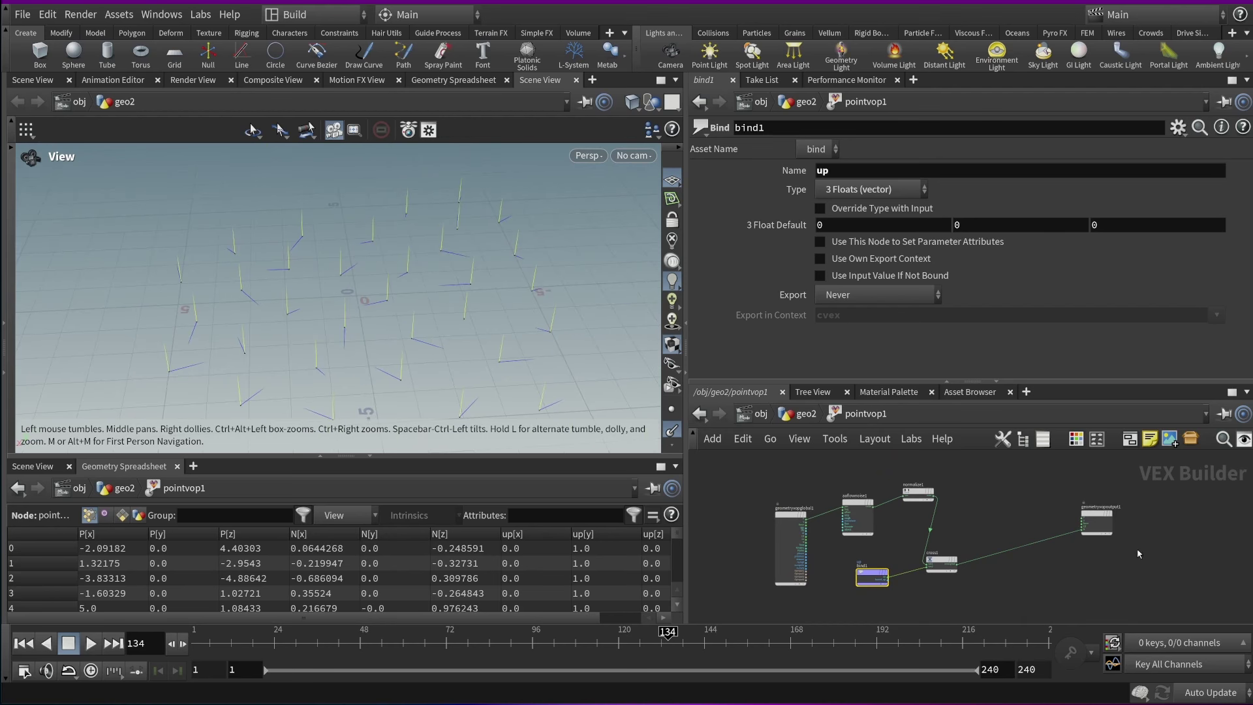
Move the output node nearer cross1 and feed normalize1's output into its N input to view the raw noise vectors
drag(1096, 519, 1070, 551)
scroll(1059, 550, up, 4)
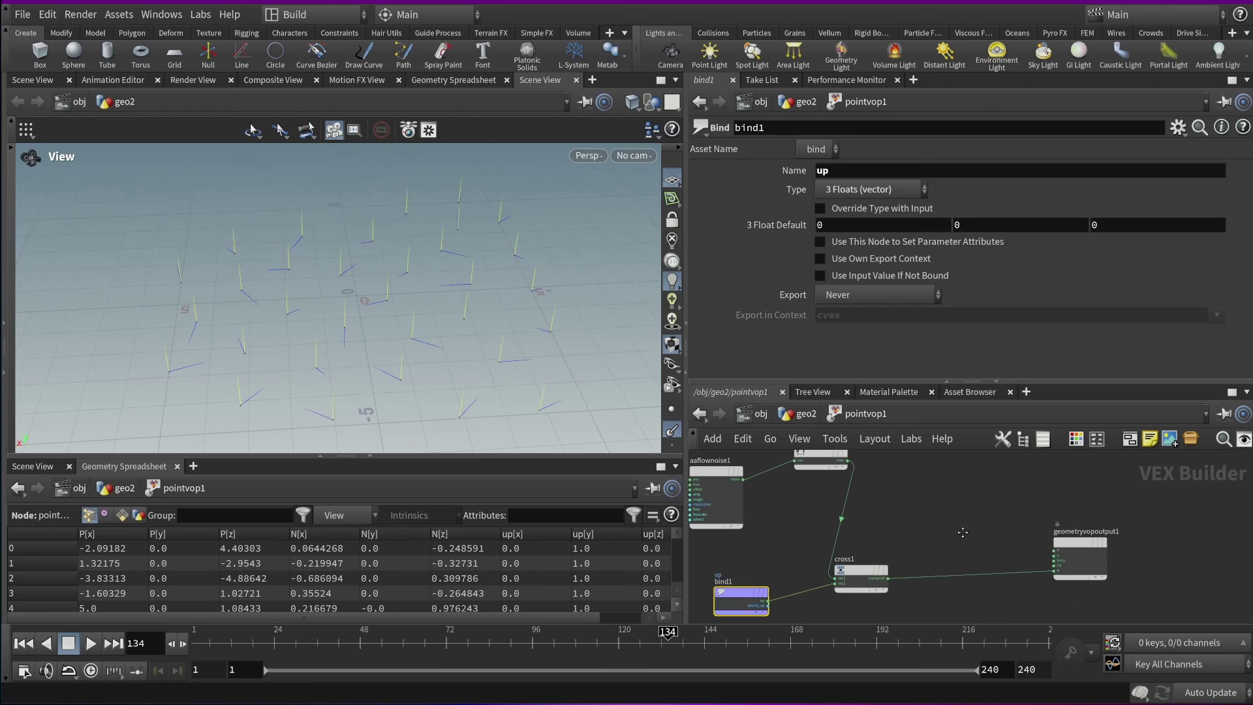
scroll(898, 500, up, 3)
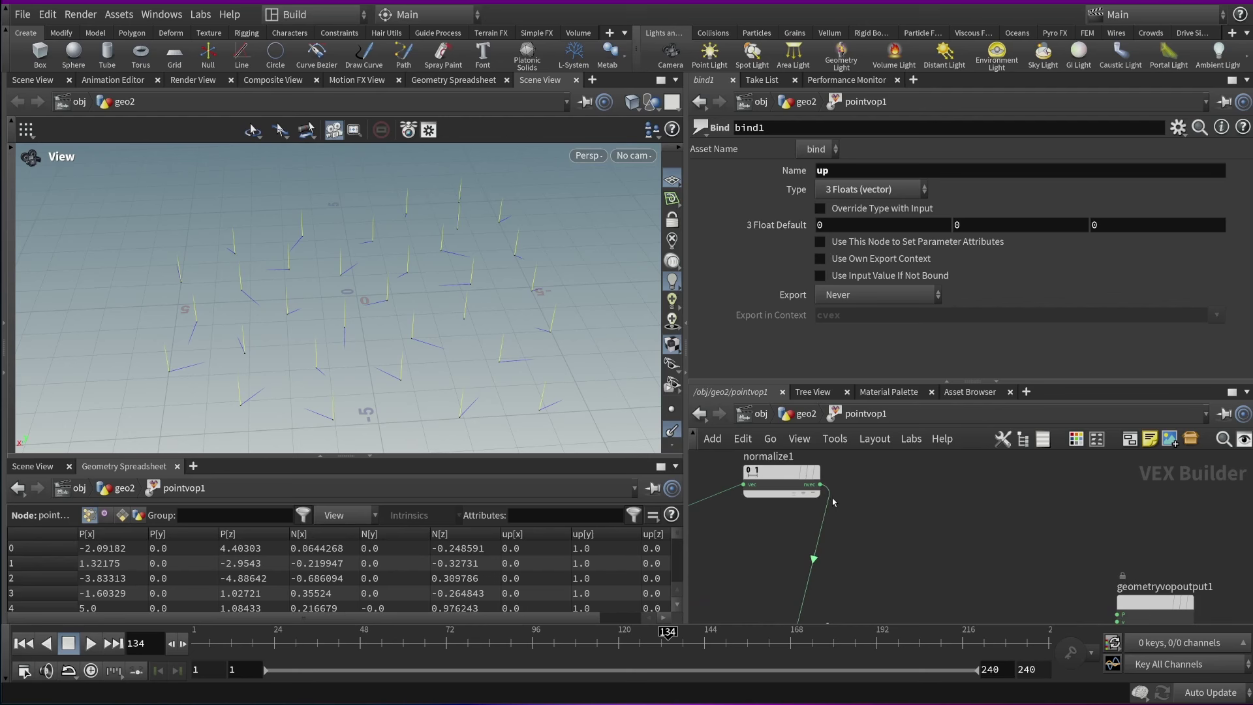
click(820, 484)
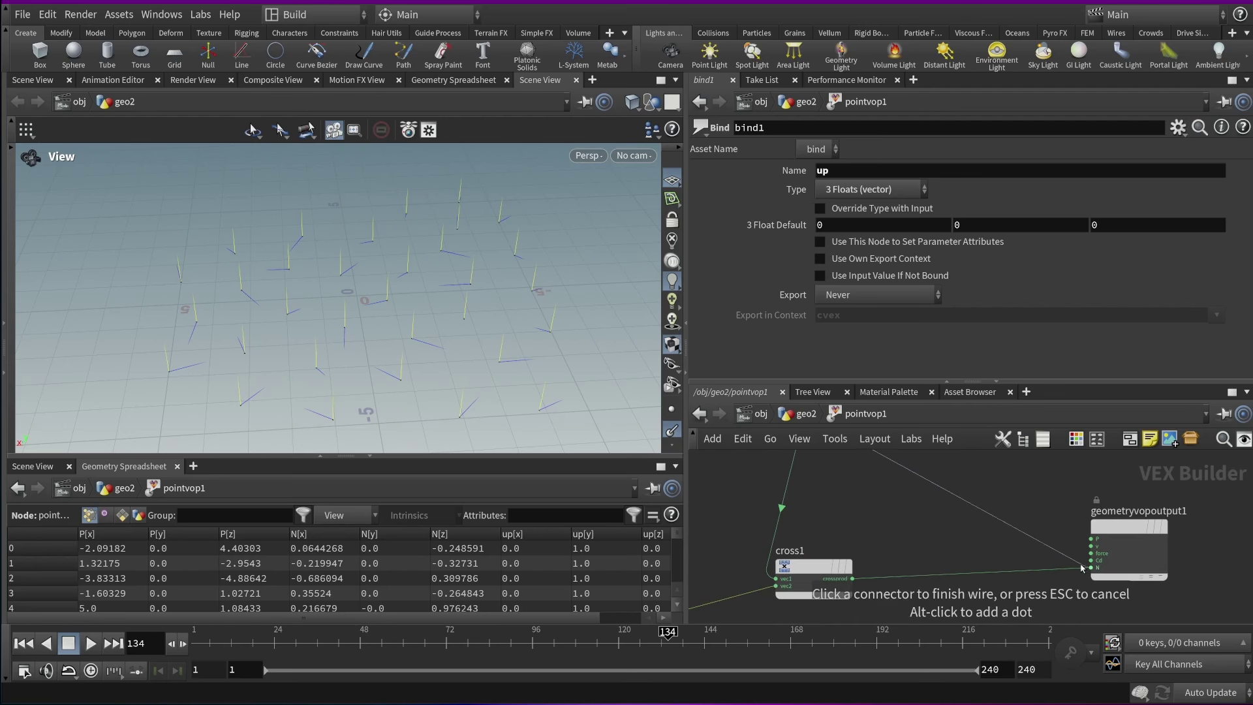
drag(1081, 567, 1074, 582)
drag(418, 352, 370, 271)
scroll(853, 515, down, 4)
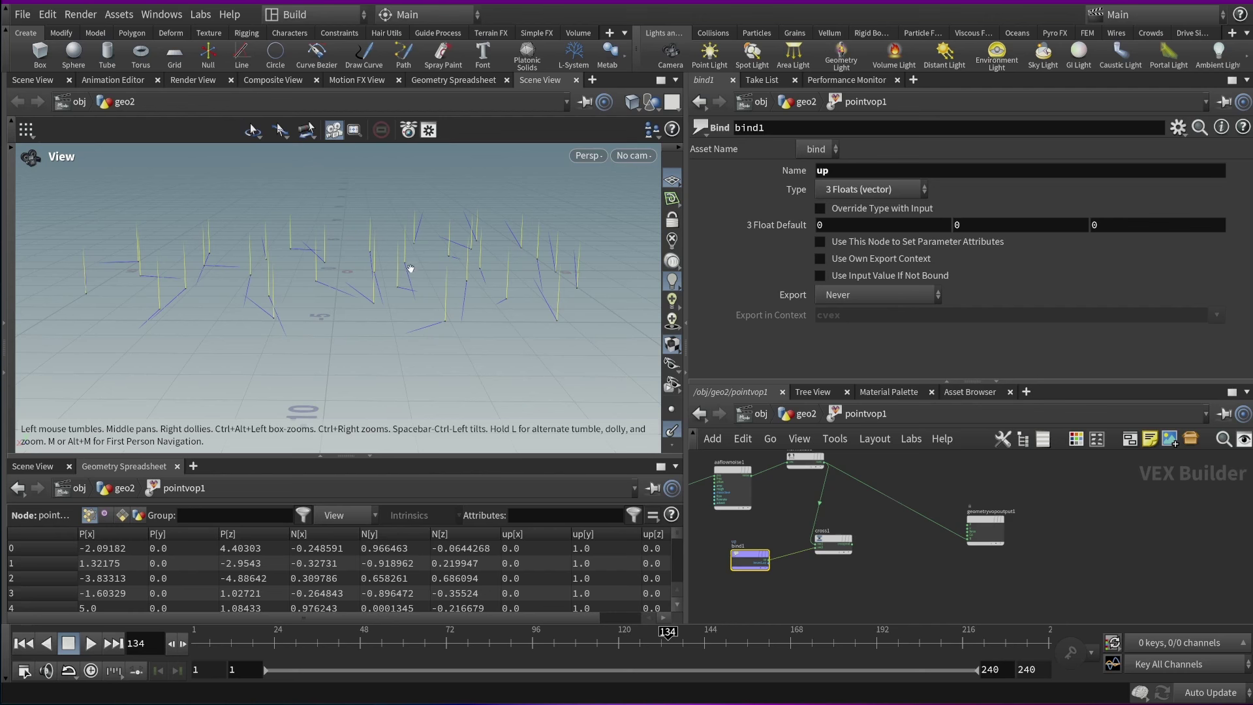
Reconnect cross1's crossprod output to the output node's N input and examine the N and up vectors from several angles
scroll(849, 508, up, 3)
drag(802, 560, 1005, 549)
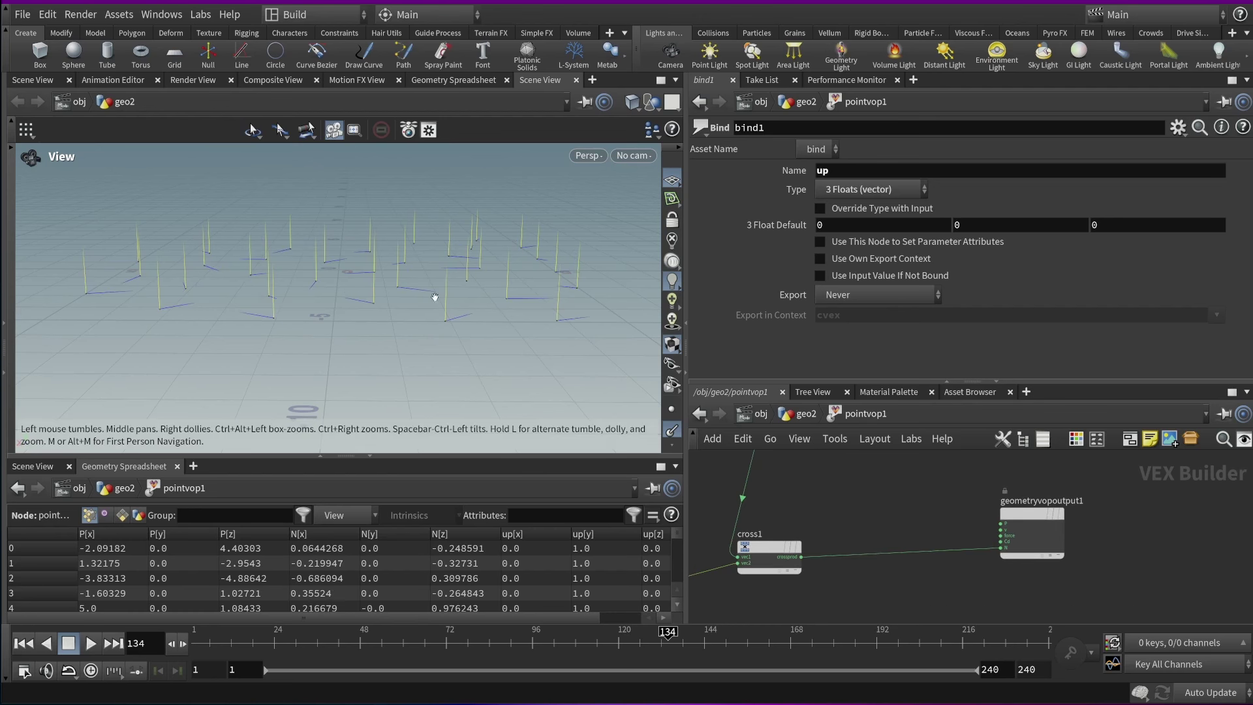
drag(366, 280, 372, 352)
scroll(935, 525, down, 3)
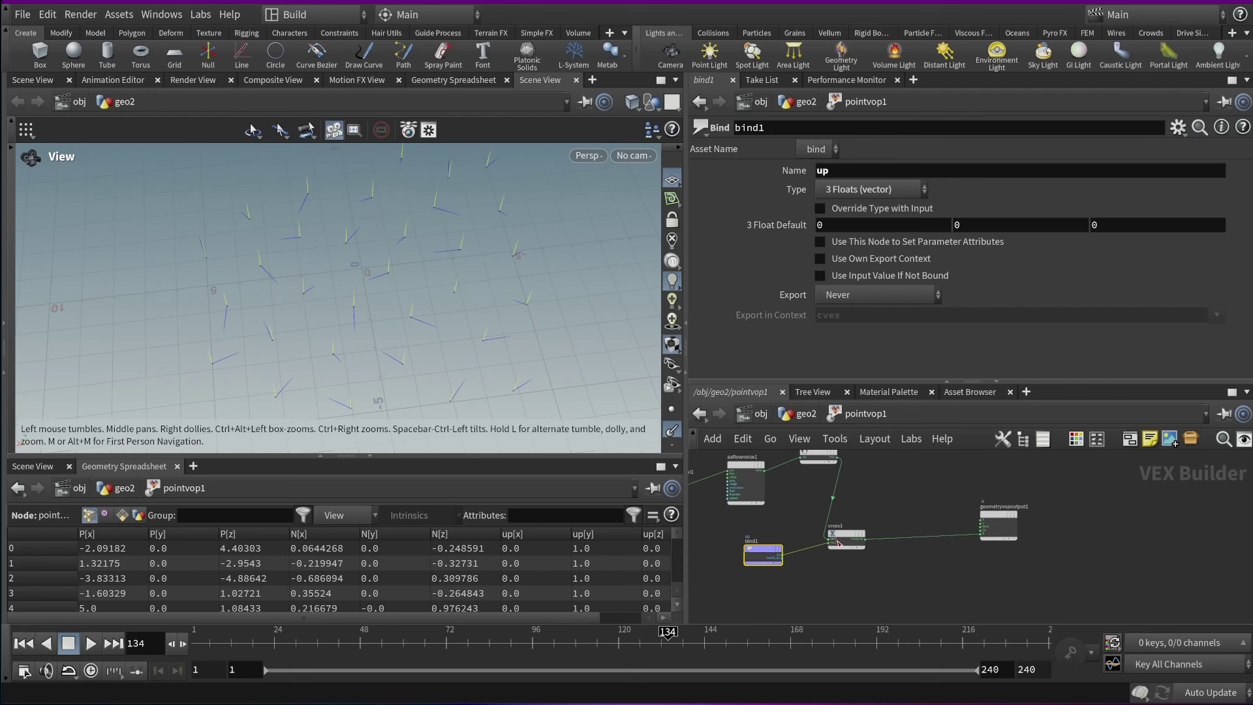
scroll(819, 539, up, 4)
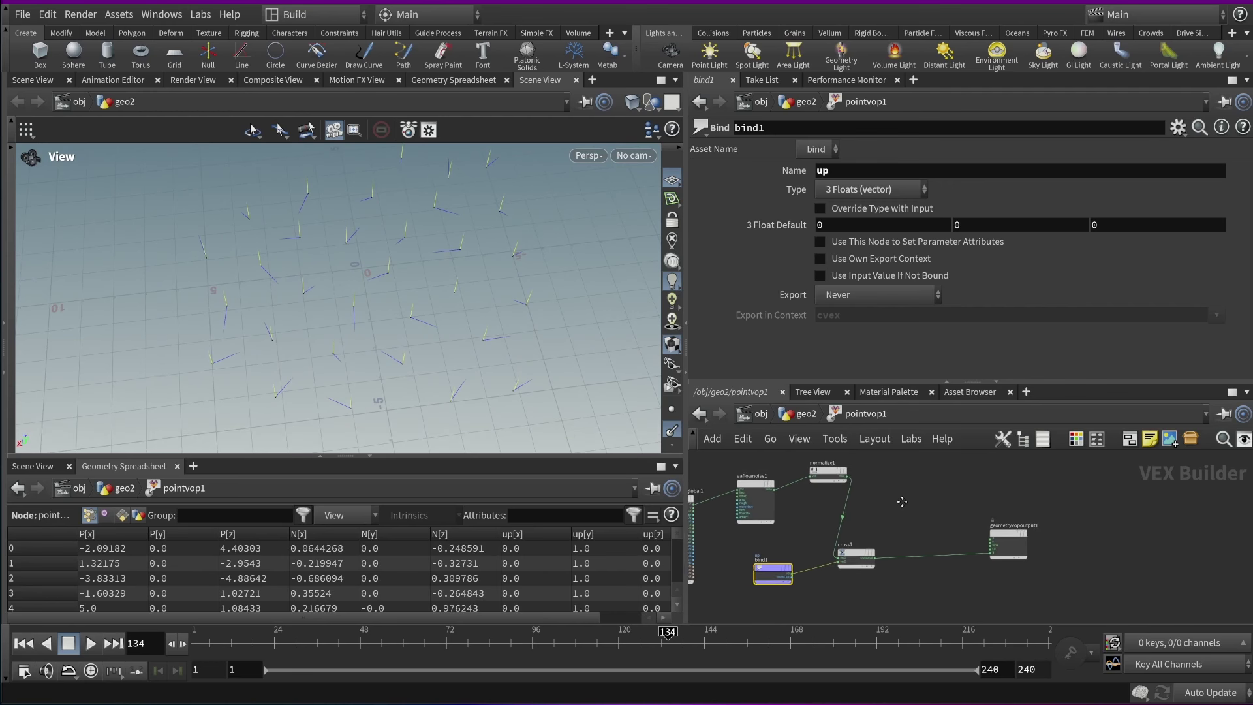
mouse_move(385, 304)
mouse_down()
mouse_move(347, 324)
mouse_move(359, 310)
mouse_move(370, 323)
mouse_up()
drag(339, 326, 358, 296)
Duplicate cross1 with its incoming connections and place the copy between cross1 and the output node
click(863, 554)
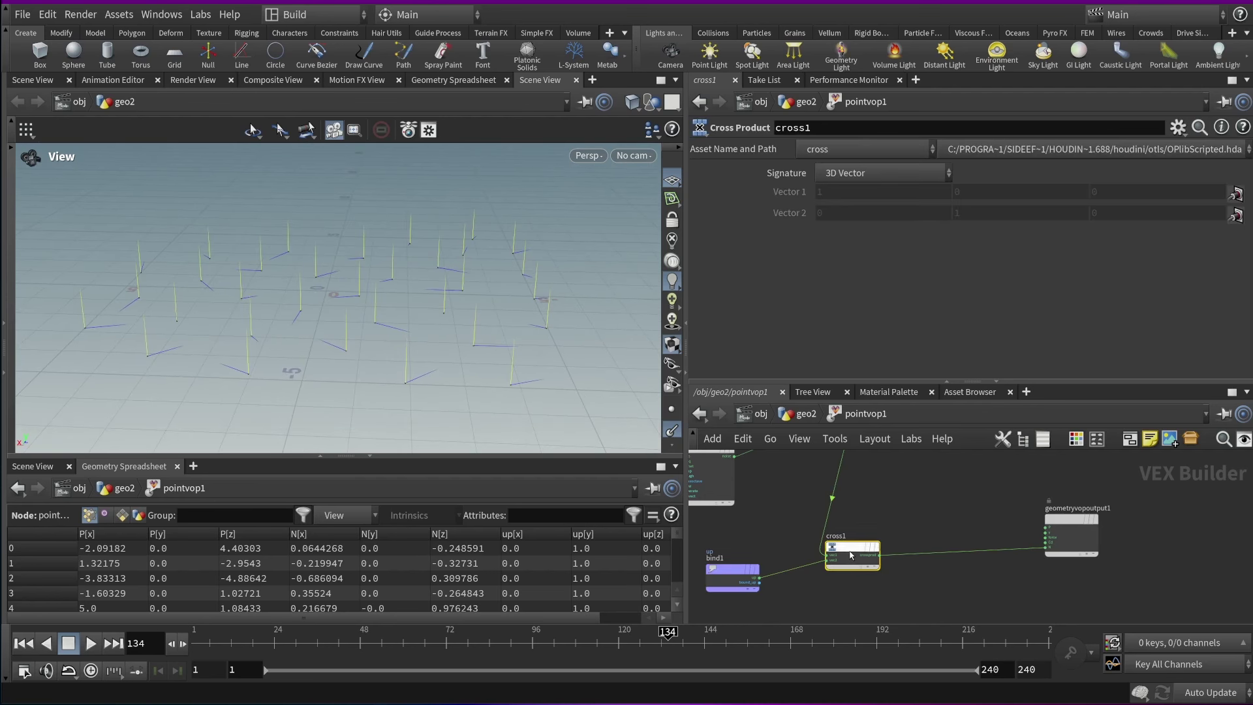
key(ctrl+c)
key(ctrl+v)
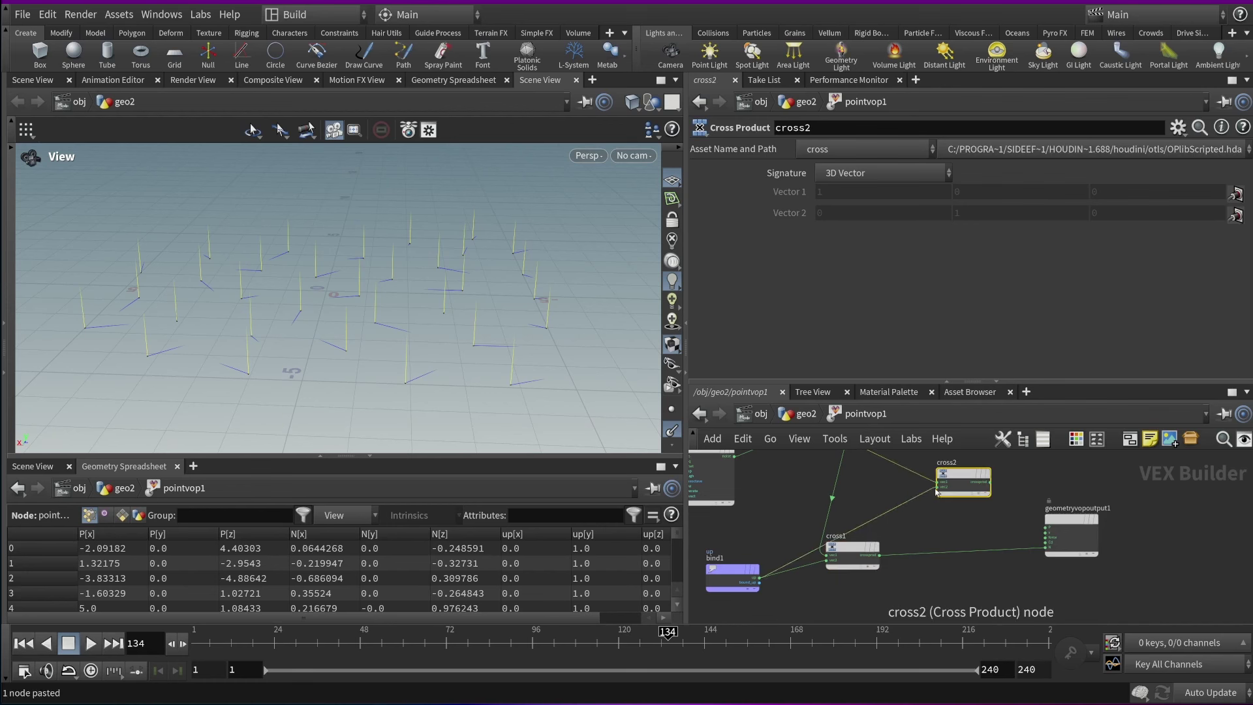
middle_drag(937, 493, 1022, 555)
middle_drag(904, 539, 873, 491)
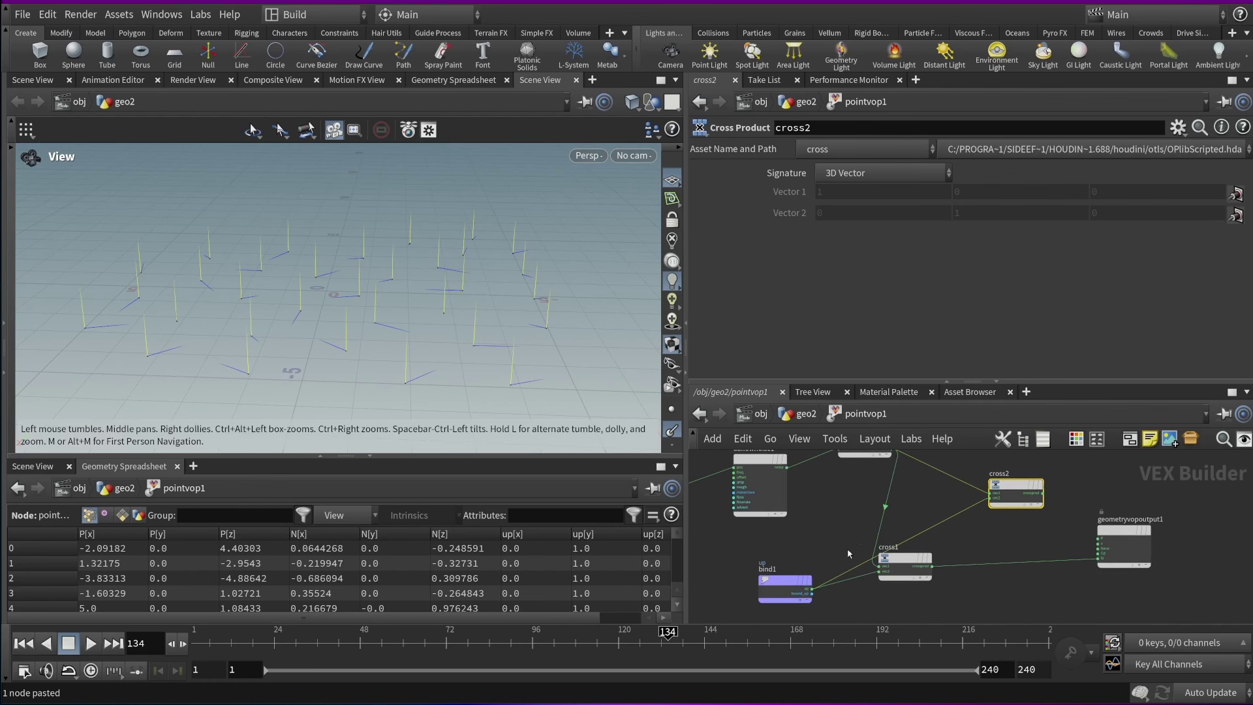
drag(1018, 488, 979, 590)
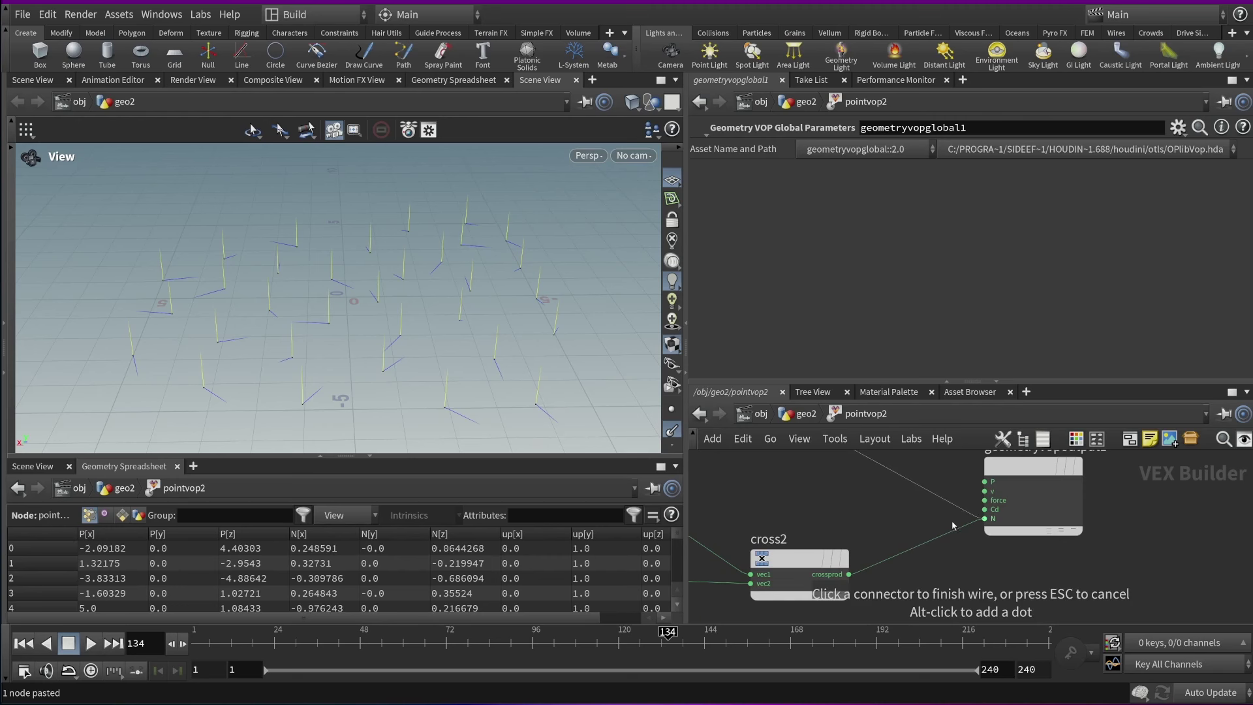
Feed the normalized noise into pointvop2's N output in place of cross2's crossprod, and return to the geo2 network
drag(965, 519, 945, 516)
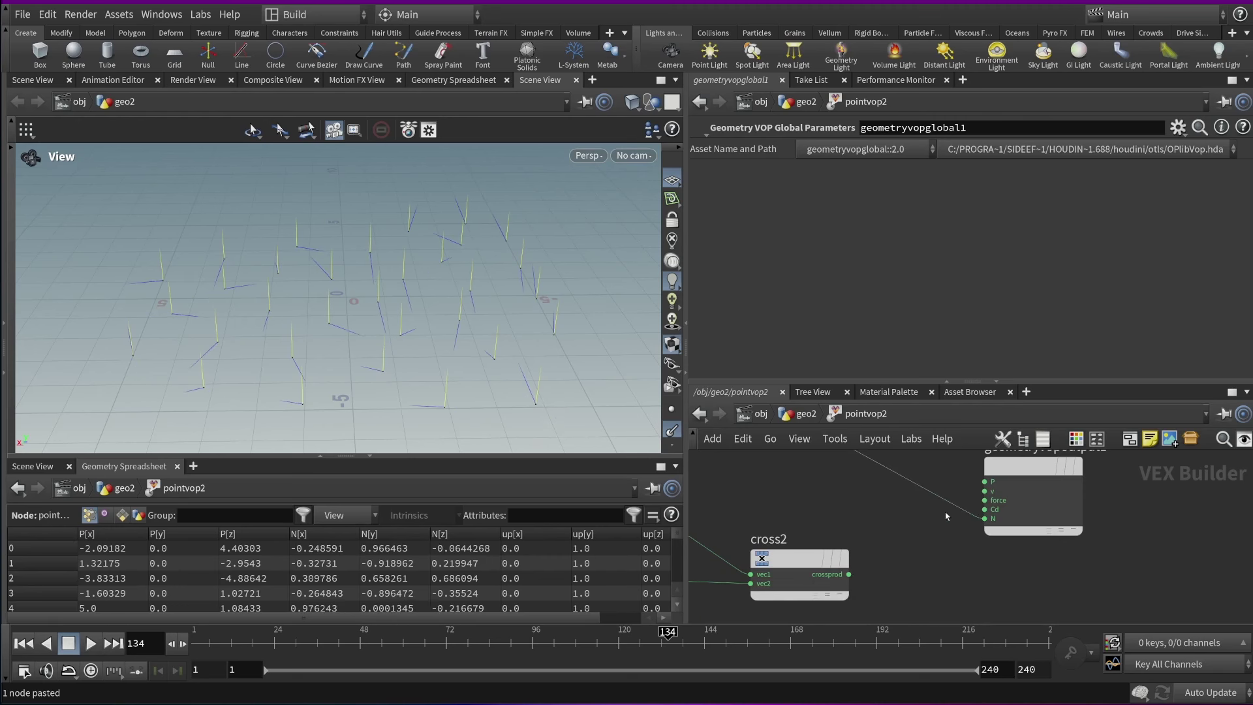
click(807, 414)
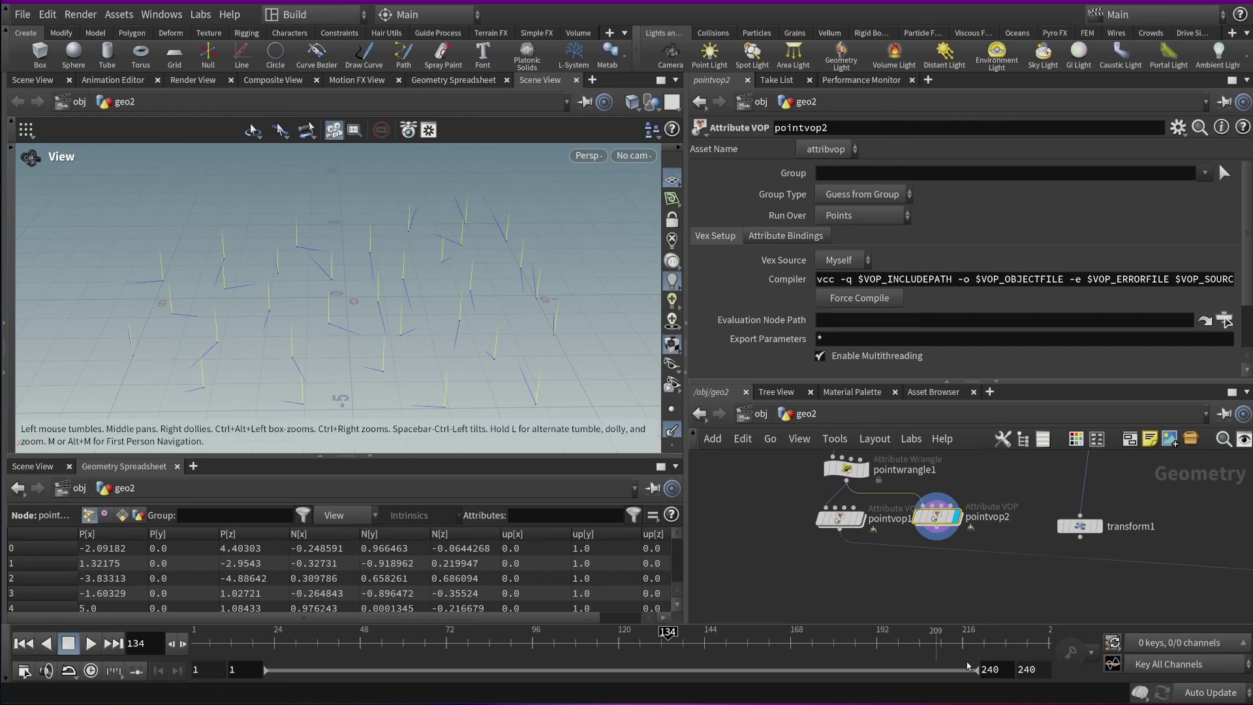
Insert a Switch node on the wire between pointvop1 and the Copy to Points node, and position it below the point VOPs
key(Tab)
text(sw)
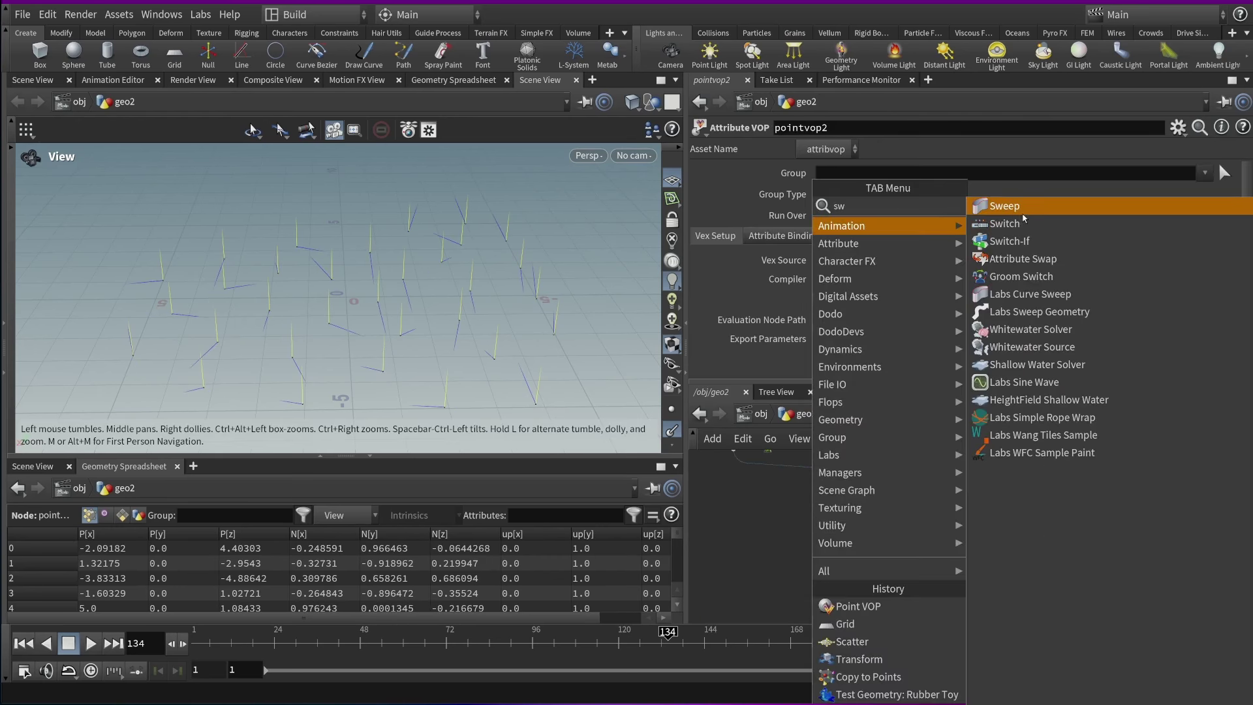
click(1012, 222)
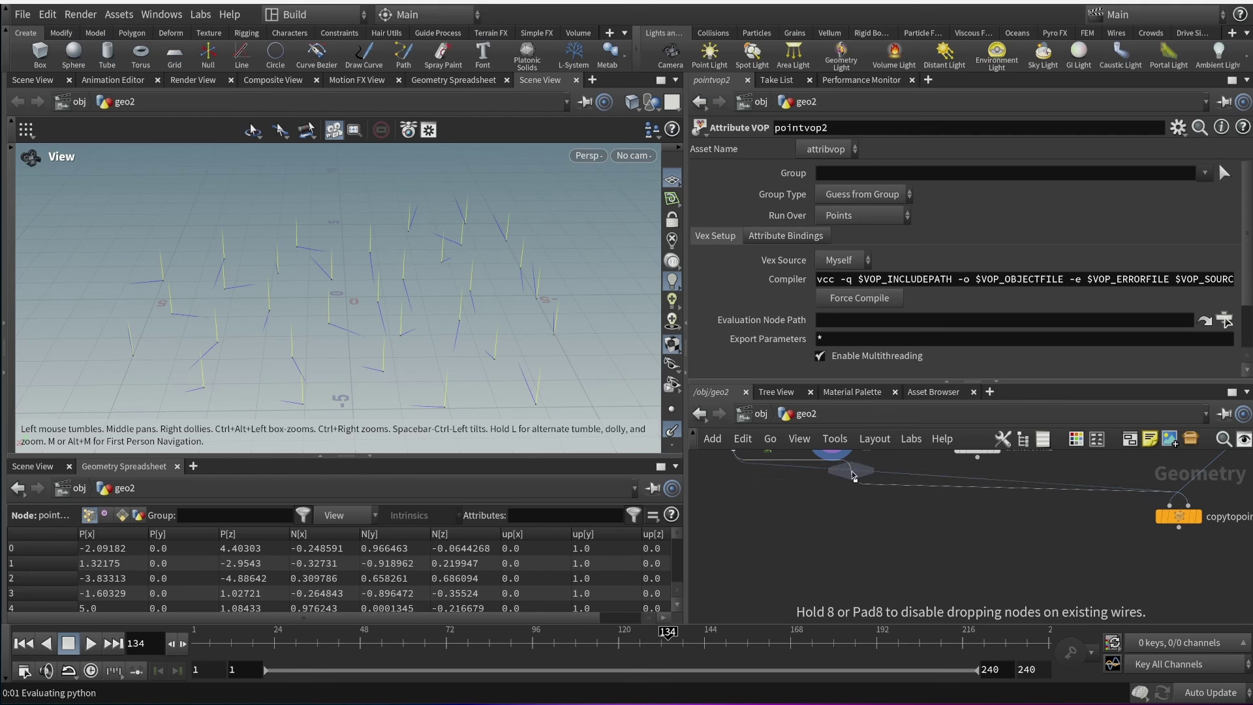
click(850, 487)
drag(850, 487, 808, 533)
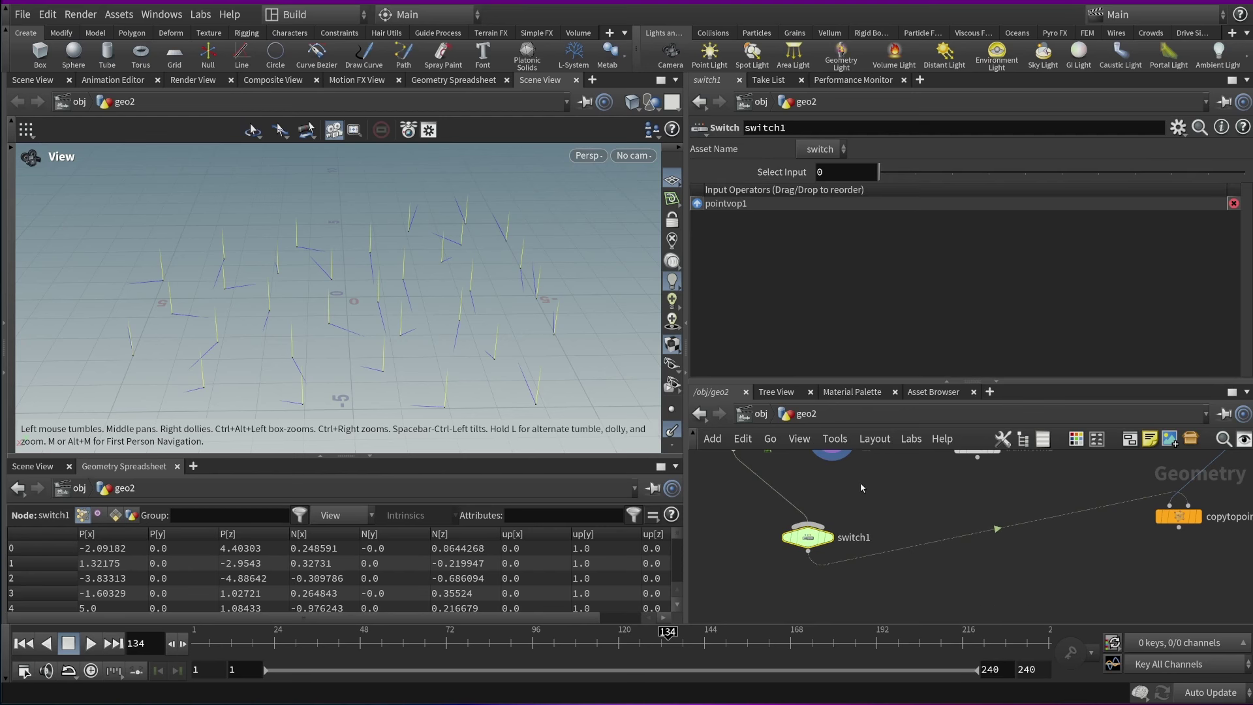
Connect pointvop2 as the second input of switch1 and move the copytopoints1 node slightly down and closer to the switch
middle_drag(835, 459, 825, 506)
drag(825, 506, 798, 578)
middle_drag(797, 593, 785, 539)
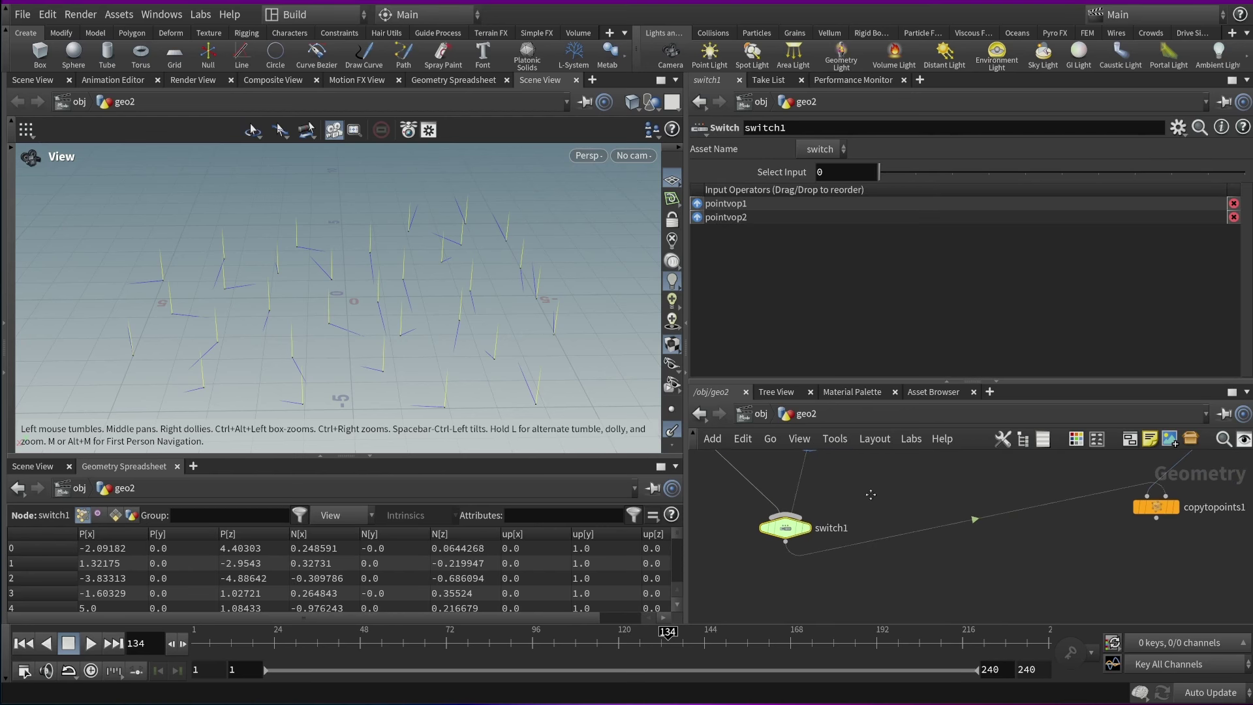
drag(1177, 512, 1149, 553)
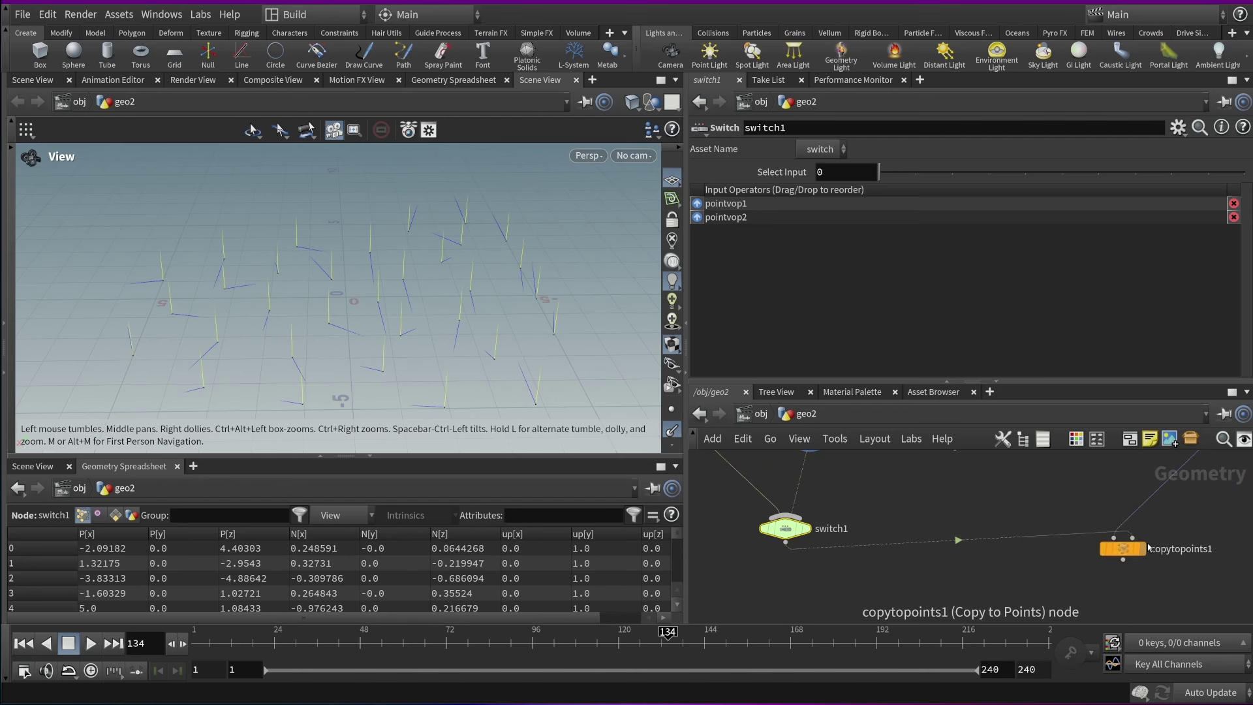
Display the copytopoints1 output and turn off the normal display so the copied toys can be seen clearly
click(1146, 550)
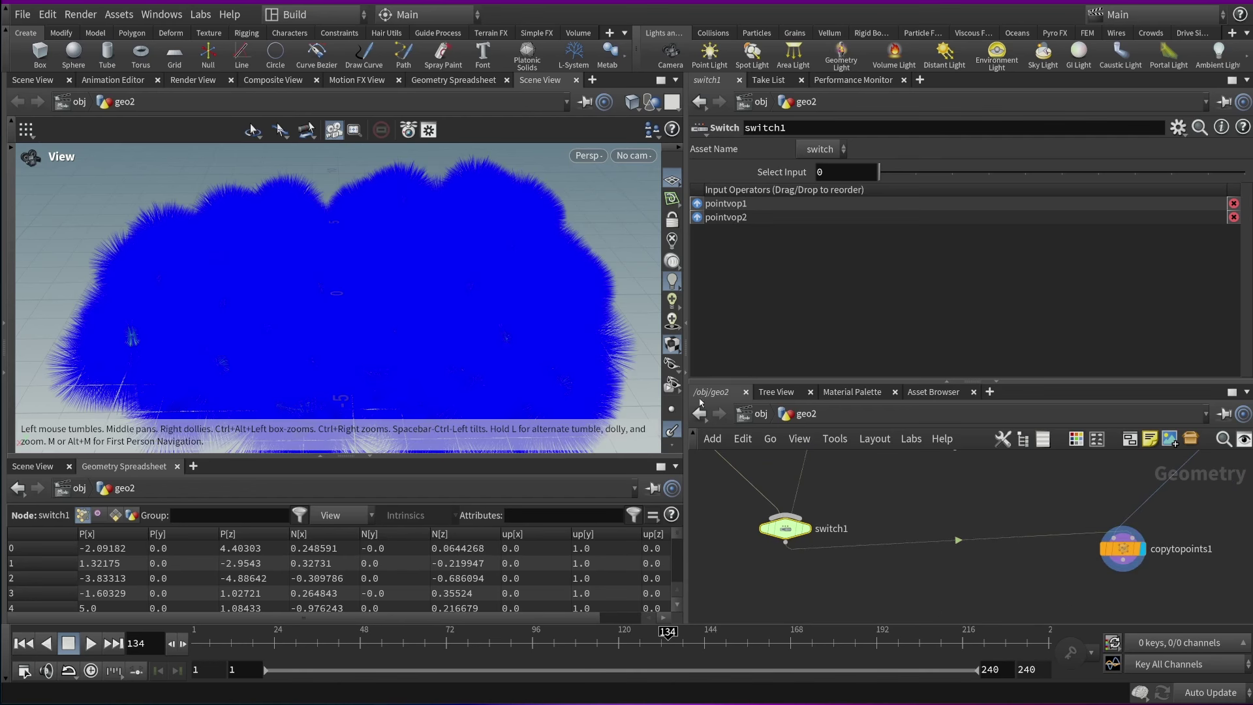
key(h)
drag(456, 293, 539, 399)
scroll(860, 510, up, 3)
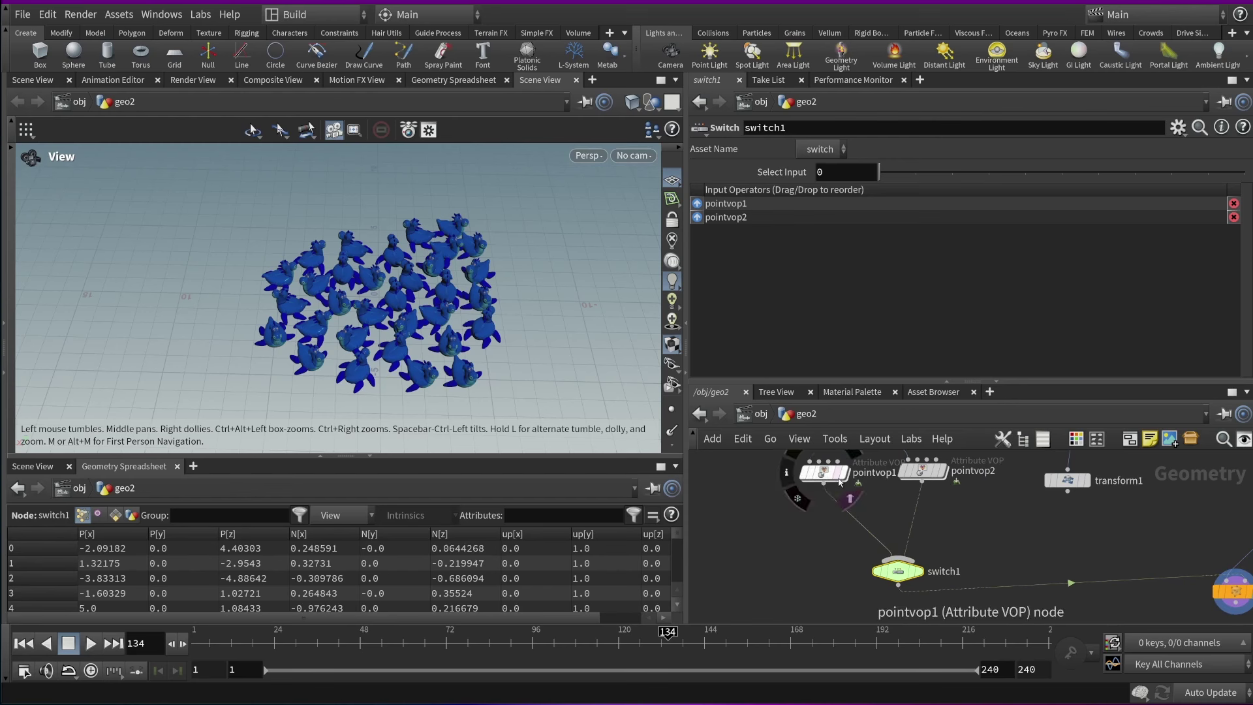
scroll(858, 522, up, 2)
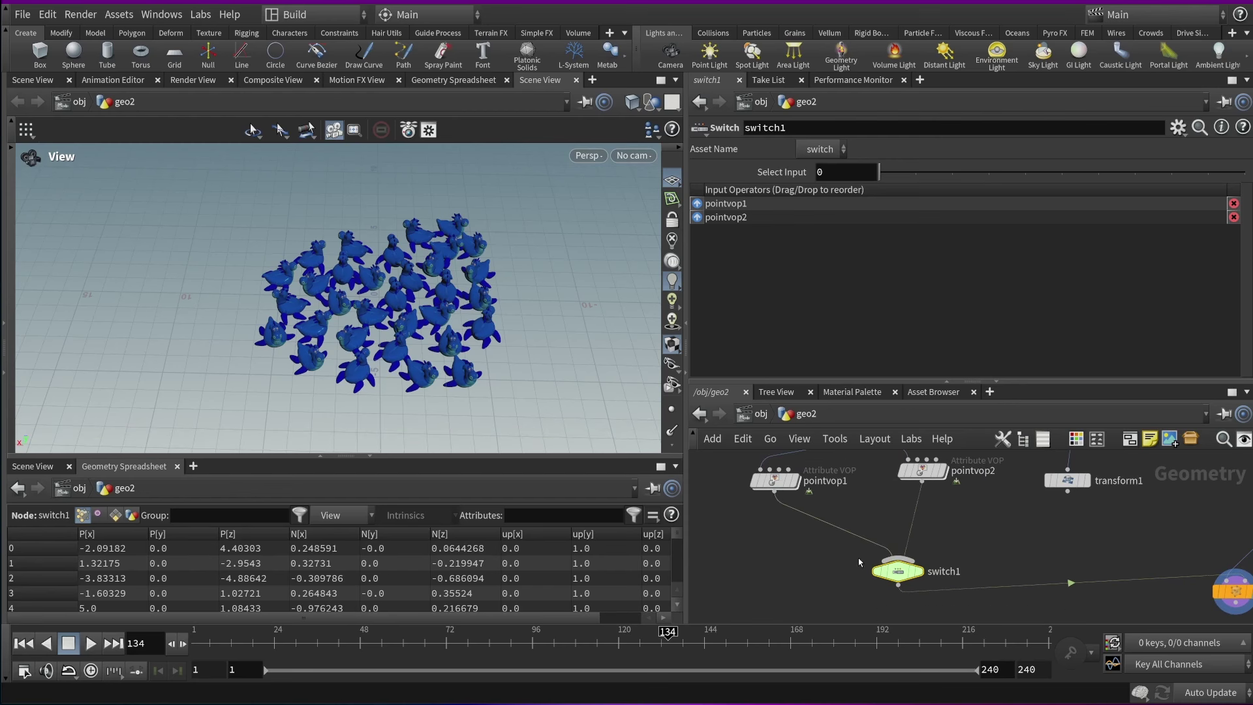
Set switch1's Select Input to 1 to use pointvop2, and examine the orientation of the copied toys up close
click(913, 172)
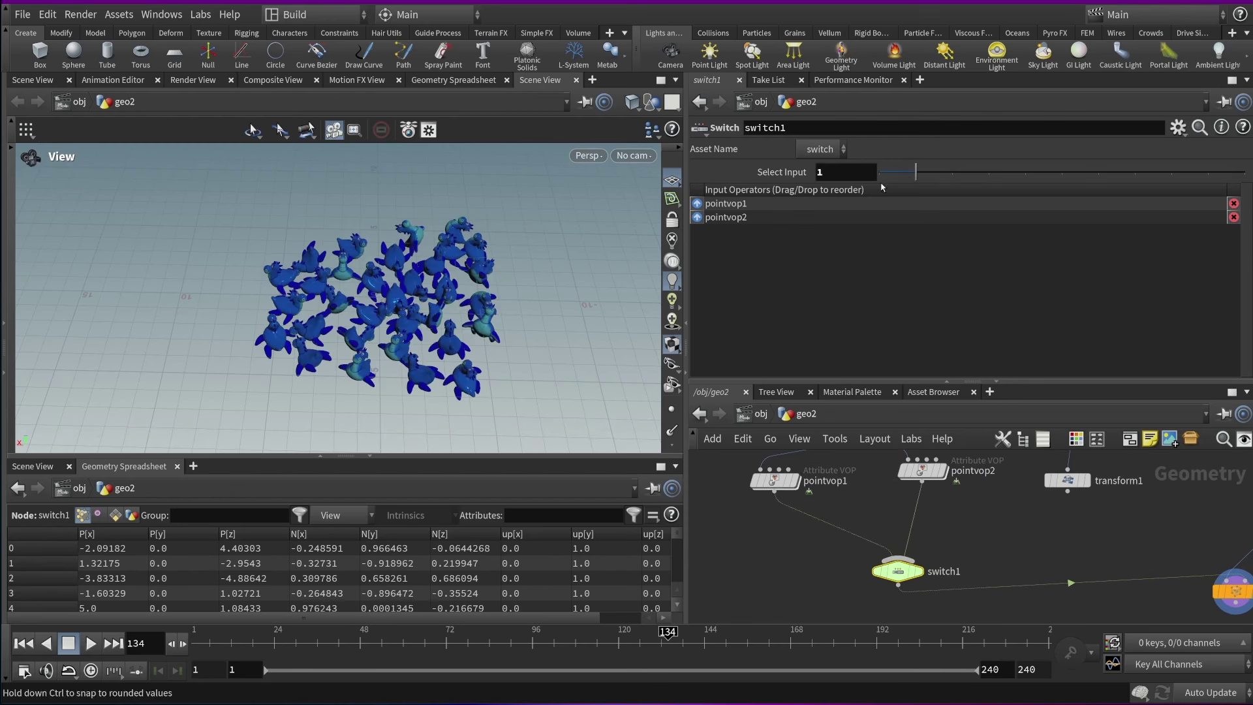
drag(391, 326, 545, 259)
scroll(422, 334, up, 5)
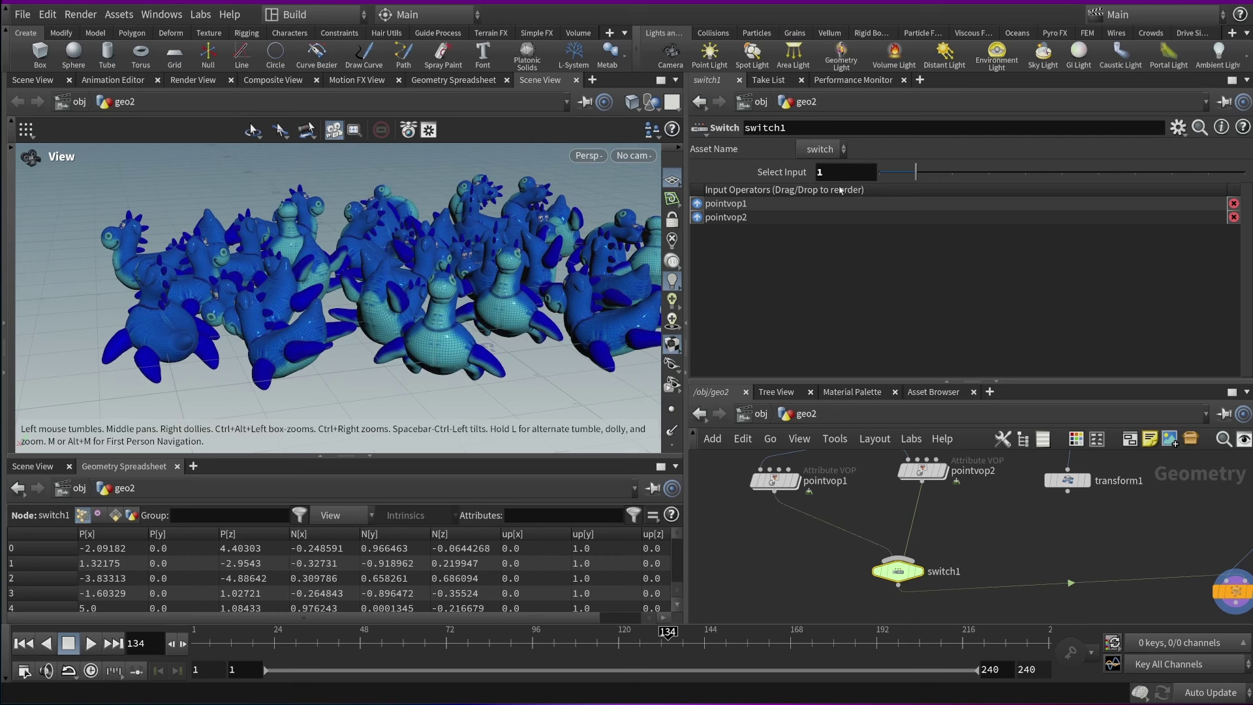
drag(423, 258, 502, 294)
Set switch1's Select Input to 0 to use pointvop1, and examine the copied toys' orientation from several angles
click(886, 175)
scroll(540, 274, down, 5)
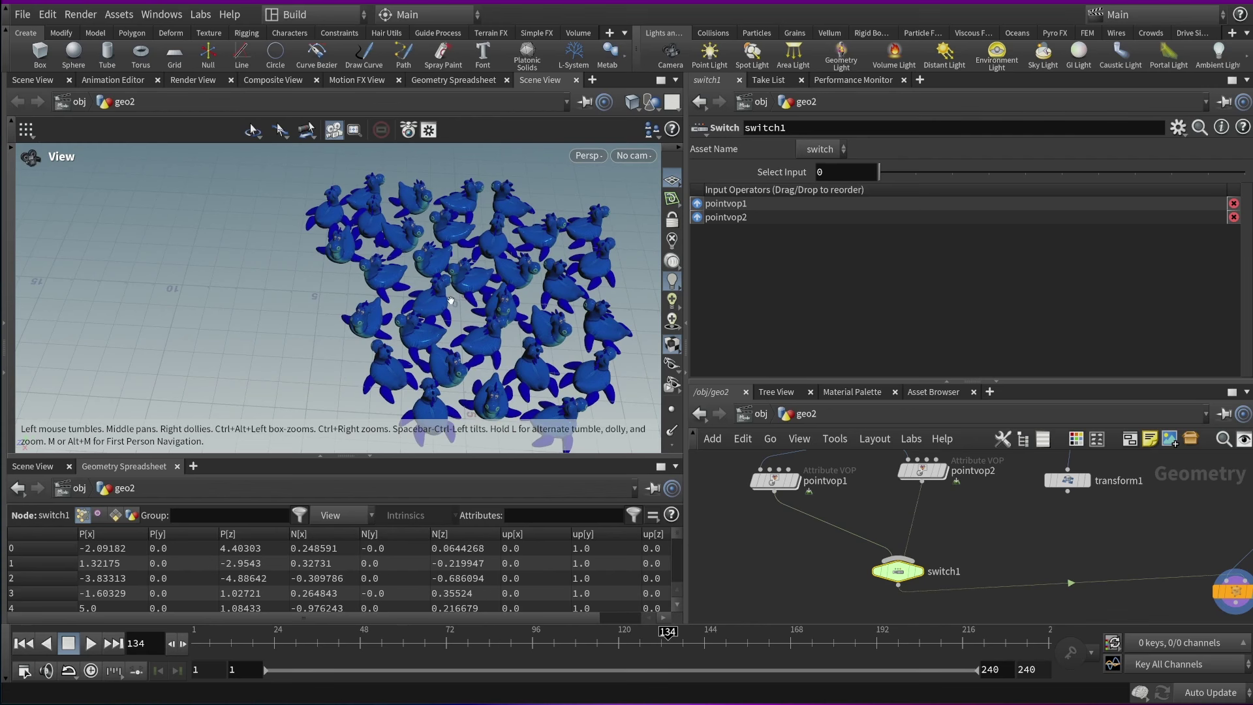
drag(372, 283, 552, 299)
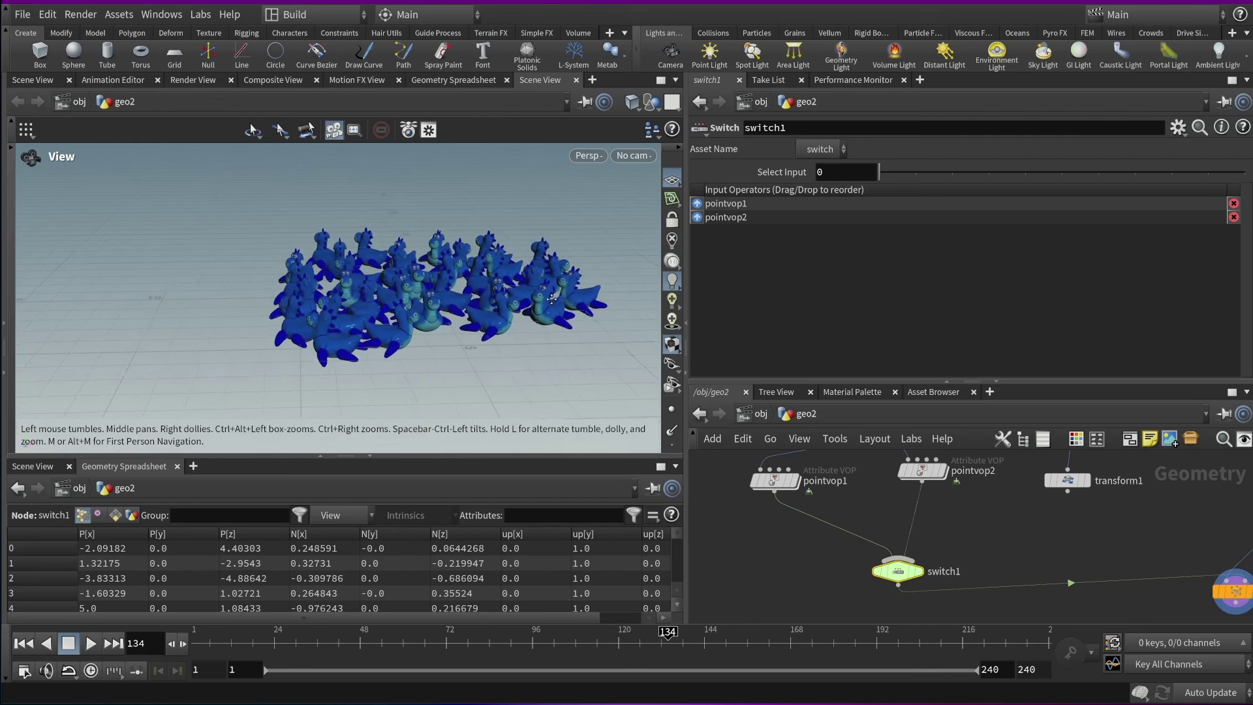
drag(468, 285, 454, 308)
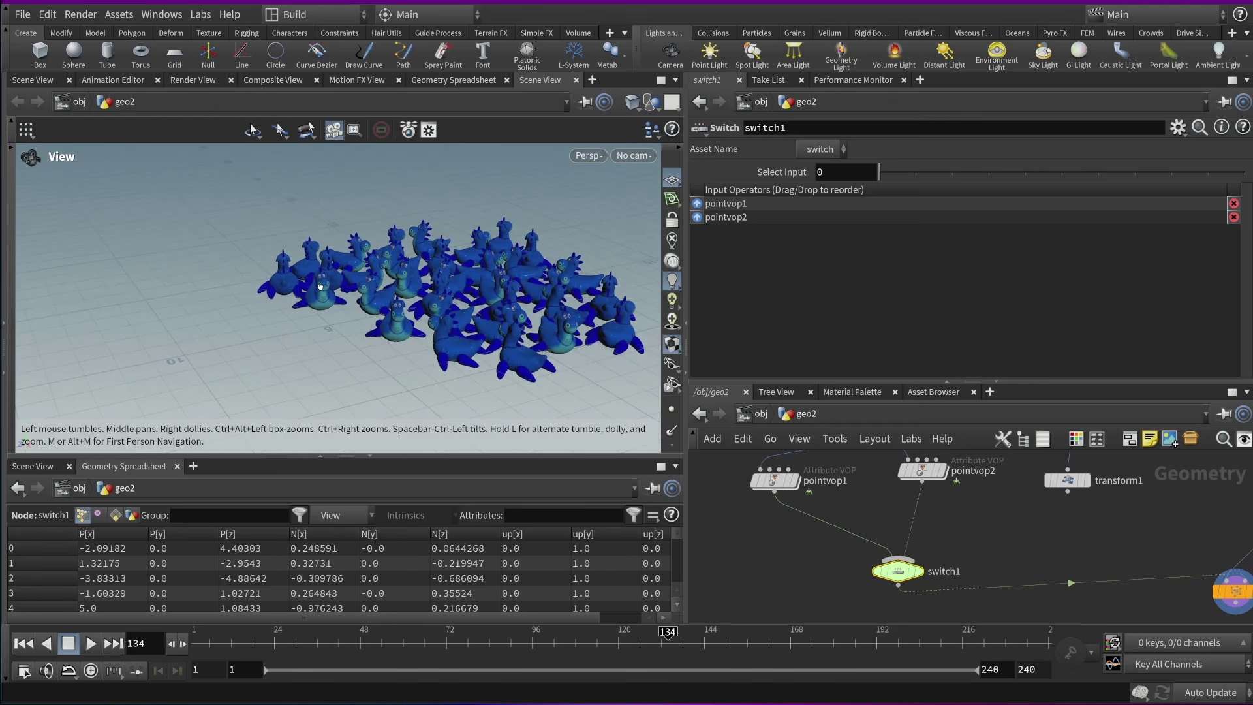
scroll(815, 522, down, 5)
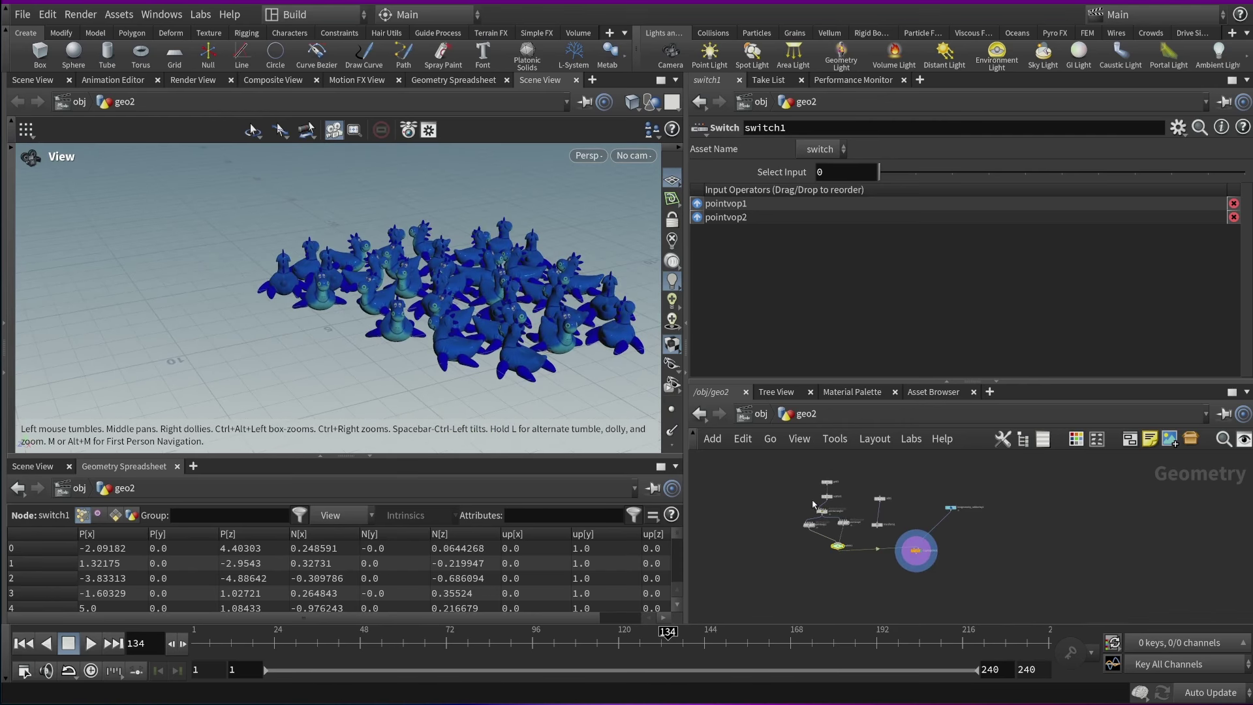
drag(450, 291, 327, 288)
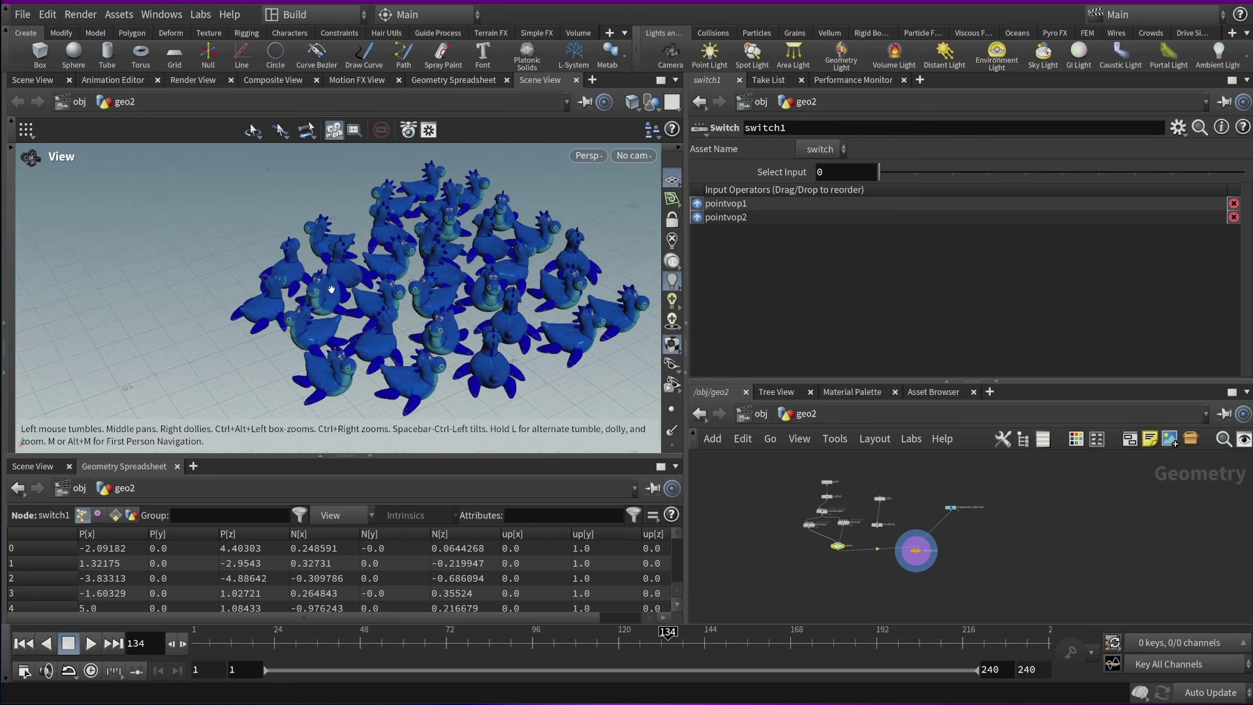
drag(430, 348, 497, 236)
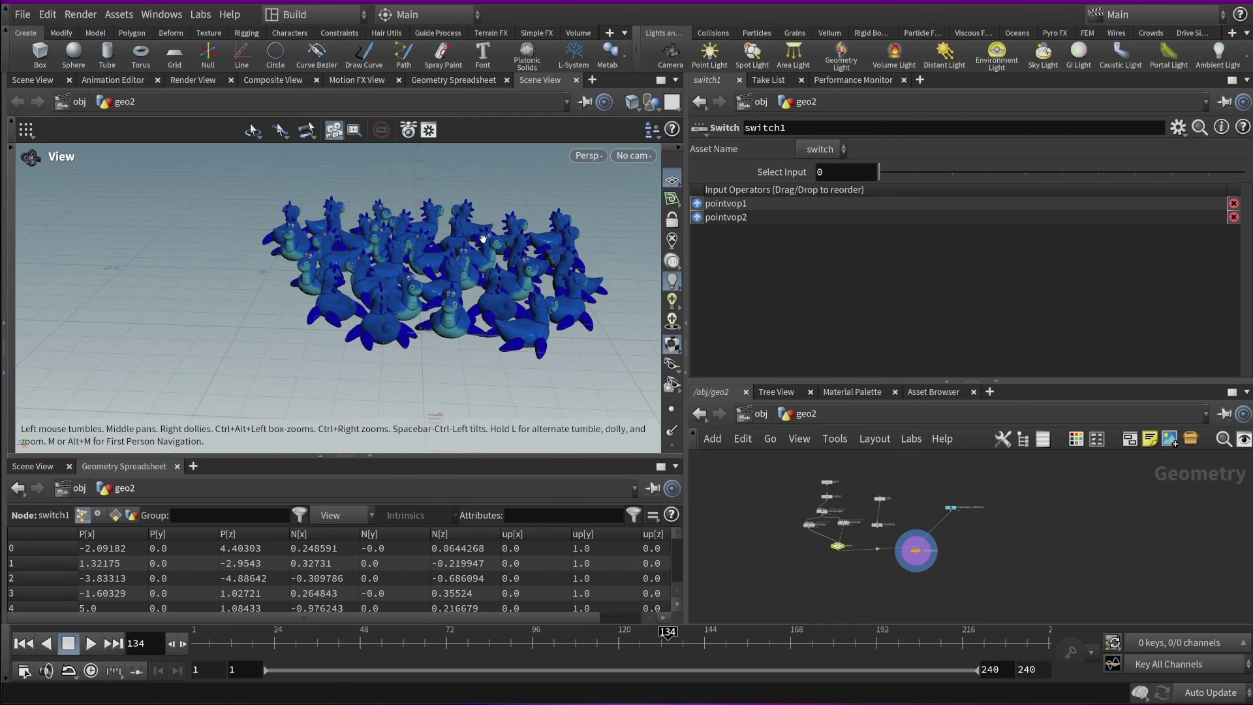